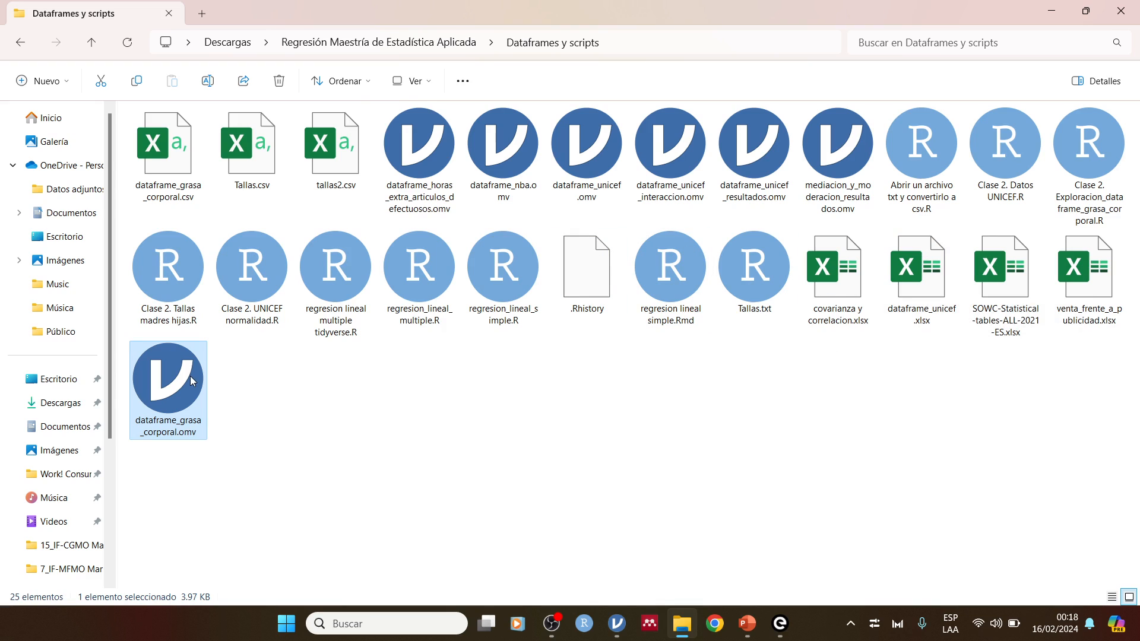
# Open dataframe_grasa_corporal.omv in jamovi and maximize the program window.
pyautogui.doubleClick(169, 380)
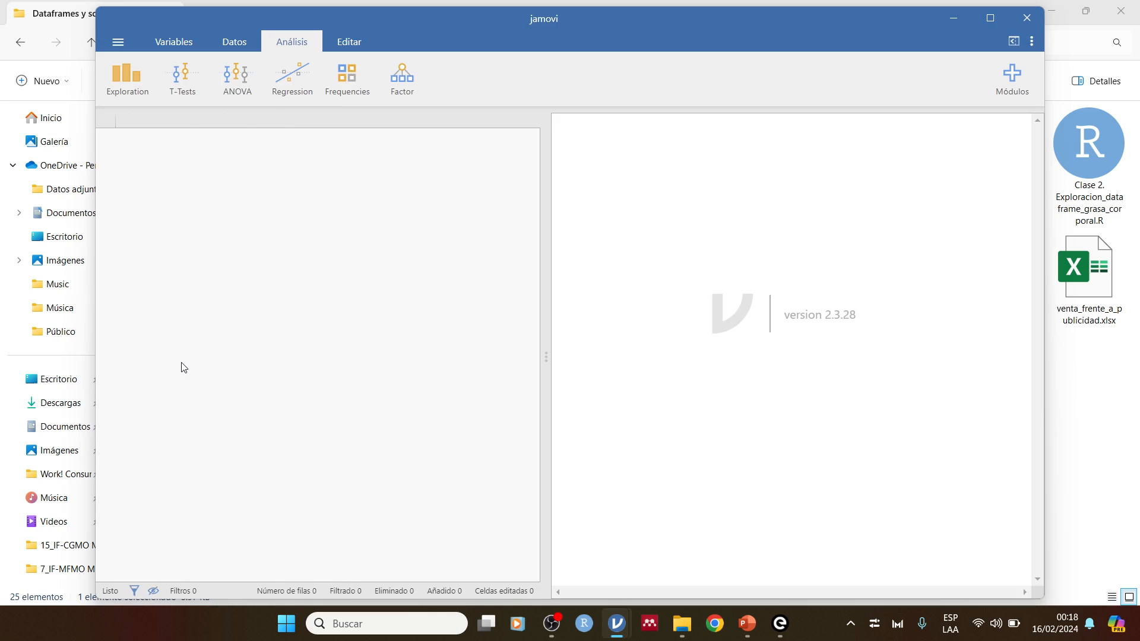
pyautogui.click(998, 19)
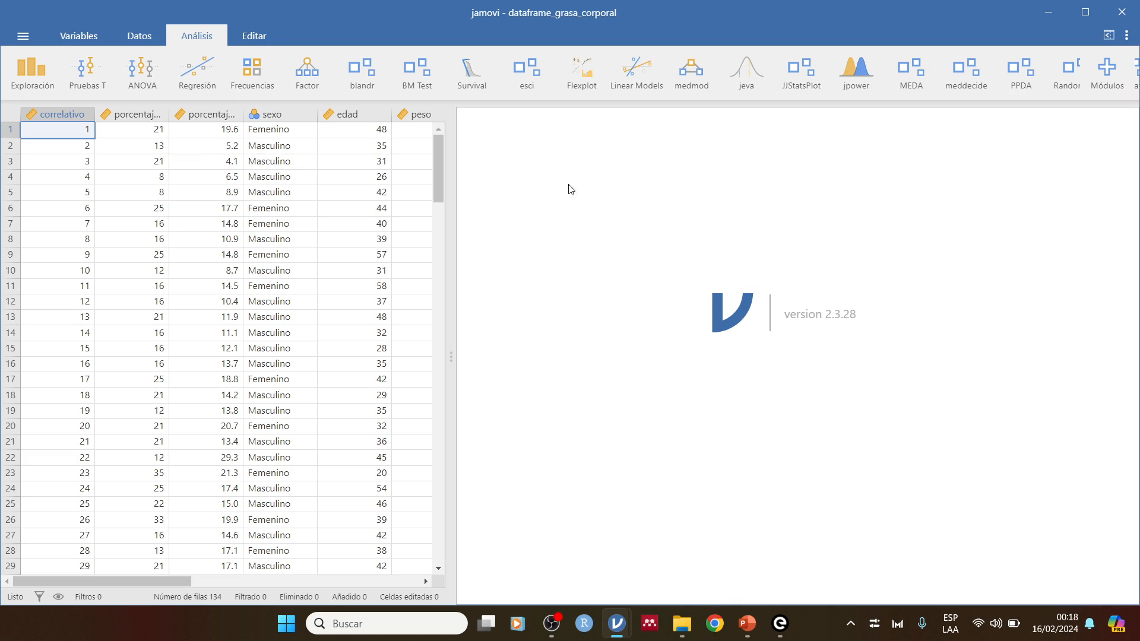
# Look over the file commands and the program settings for results, charts and import.
pyautogui.click(23, 37)
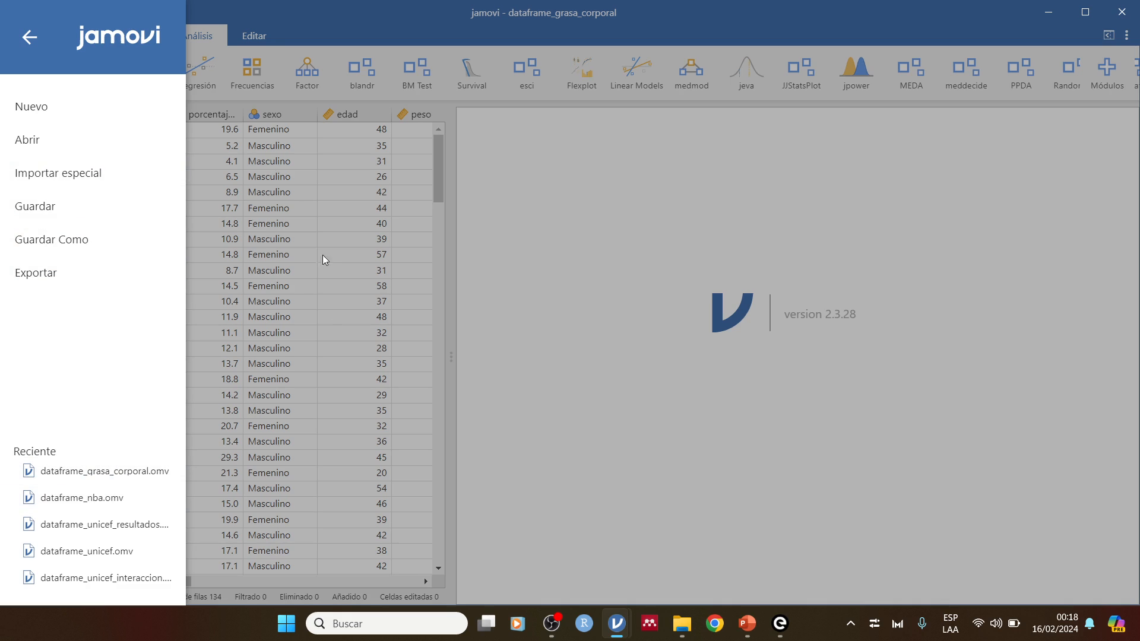
pyautogui.click(30, 37)
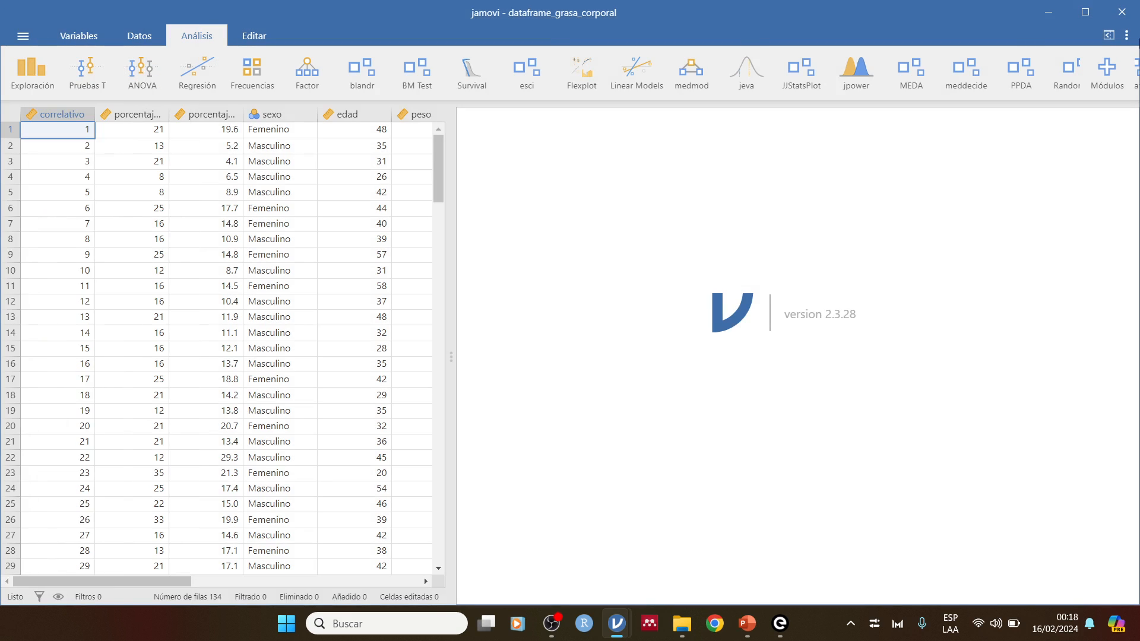
pyautogui.click(1126, 36)
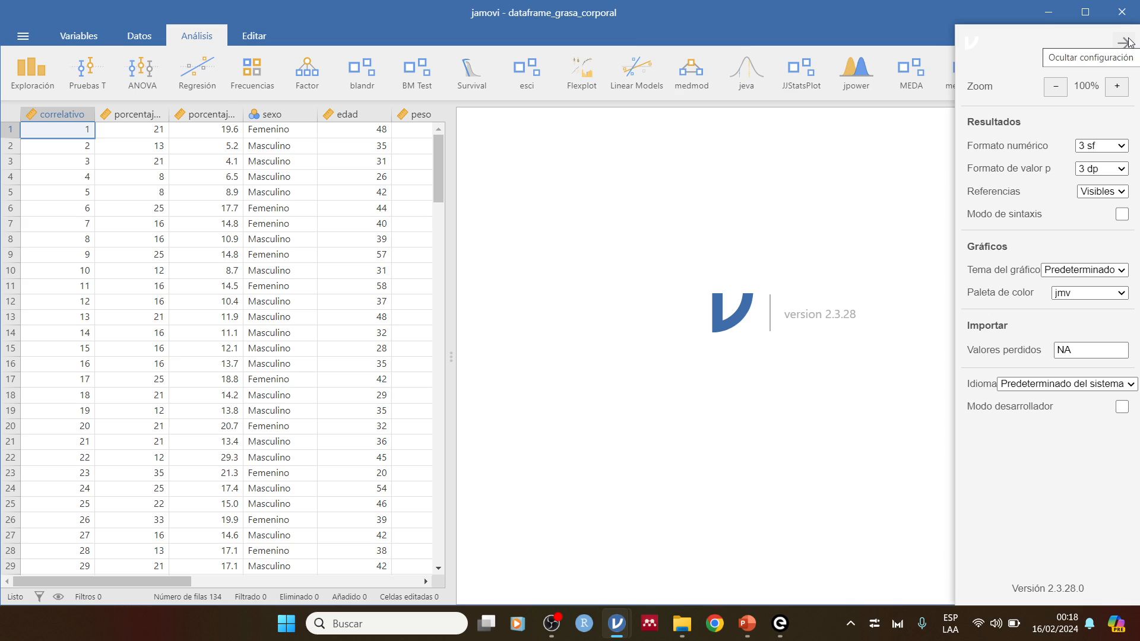
pyautogui.click(1126, 43)
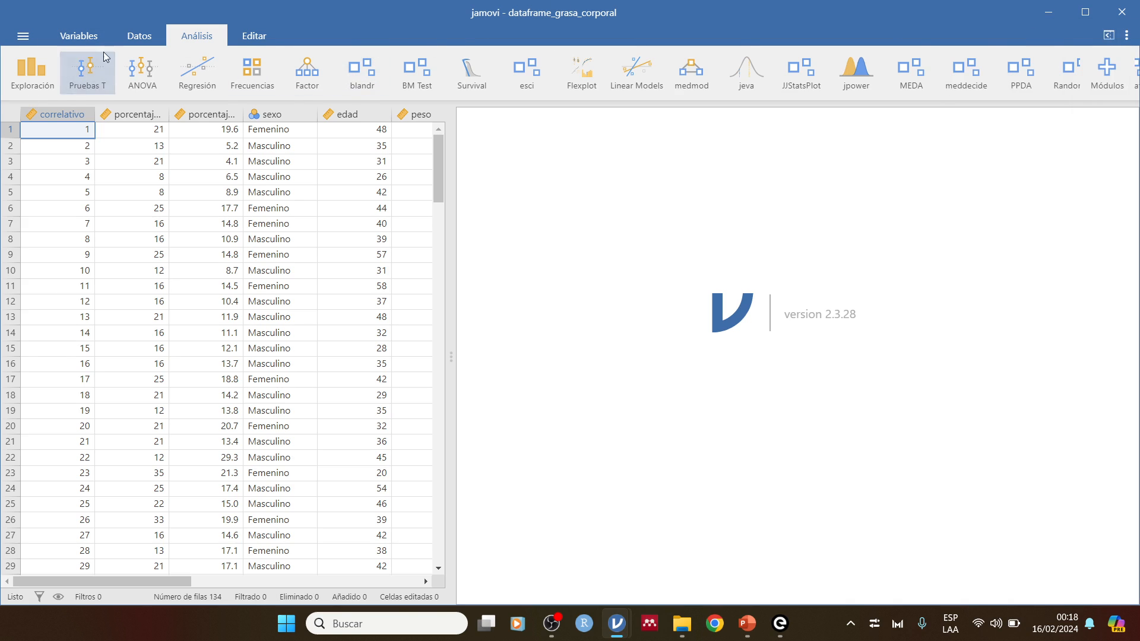
# Review the variable list, then enlarge the data sheet to examine all its columns and rows.
pyautogui.click(84, 37)
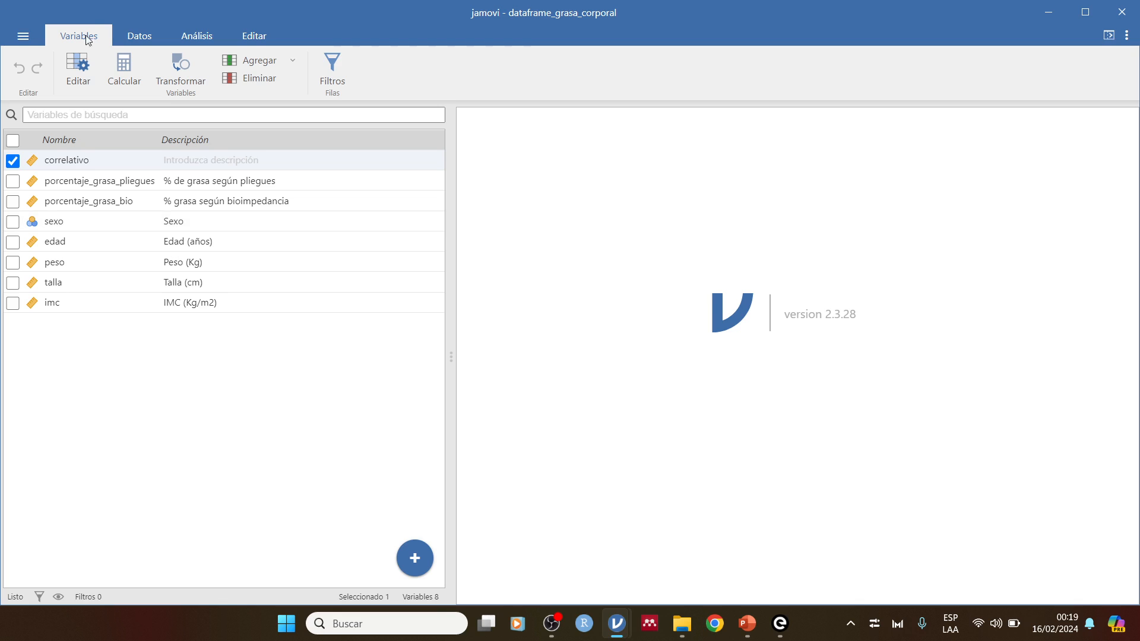
pyautogui.click(144, 35)
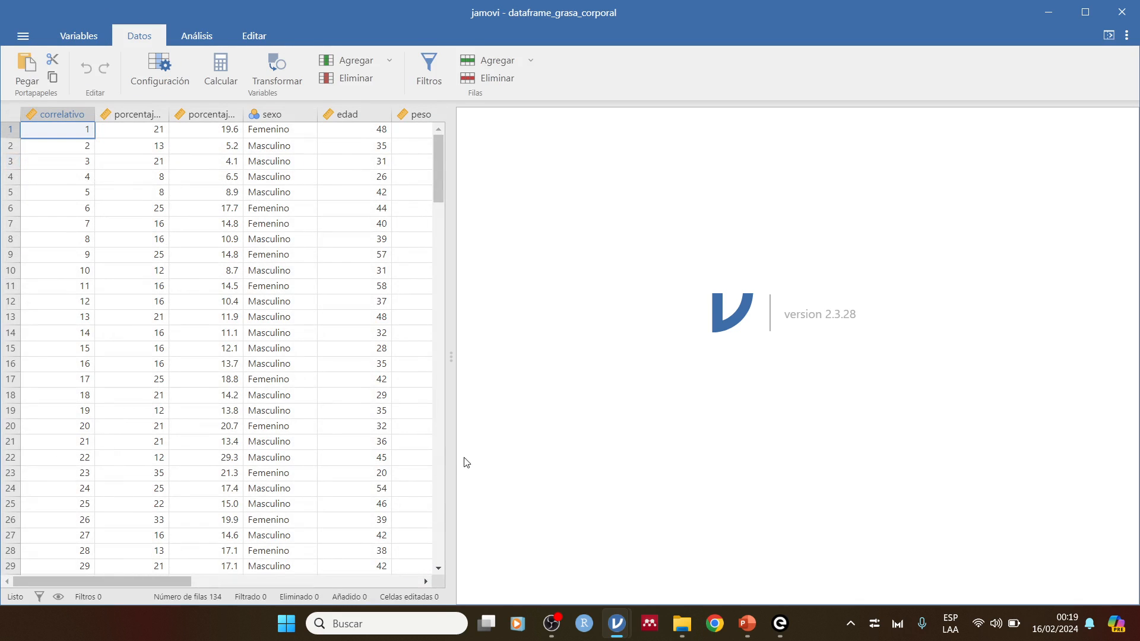
pyautogui.moveTo(453, 455); pyautogui.dragTo(974, 456)
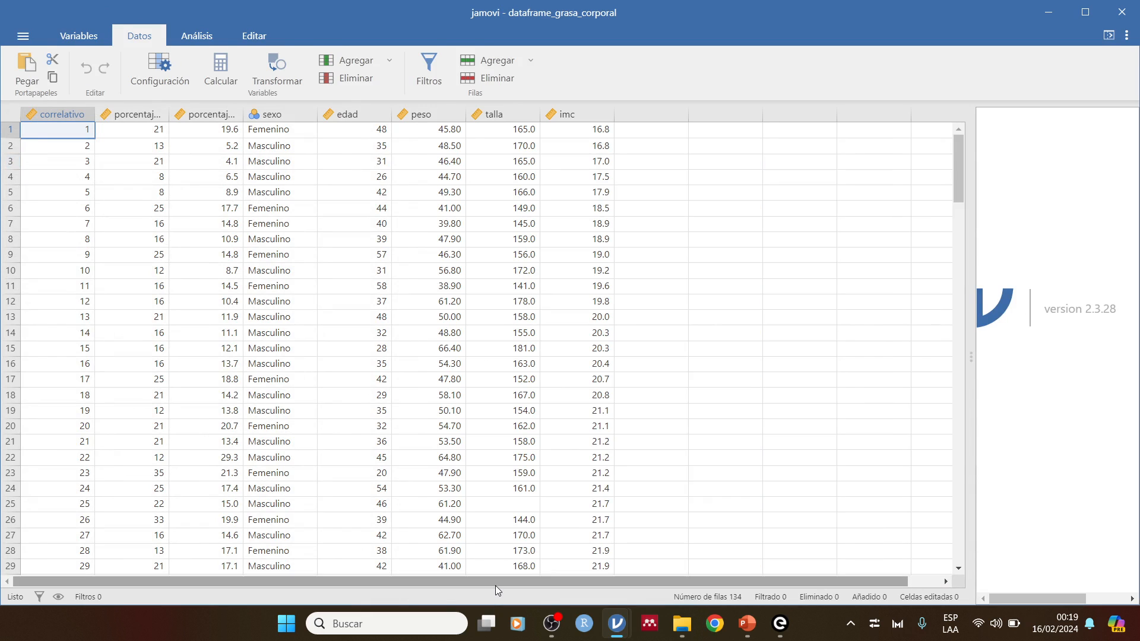
pyautogui.scroll(-12, 208, 464)
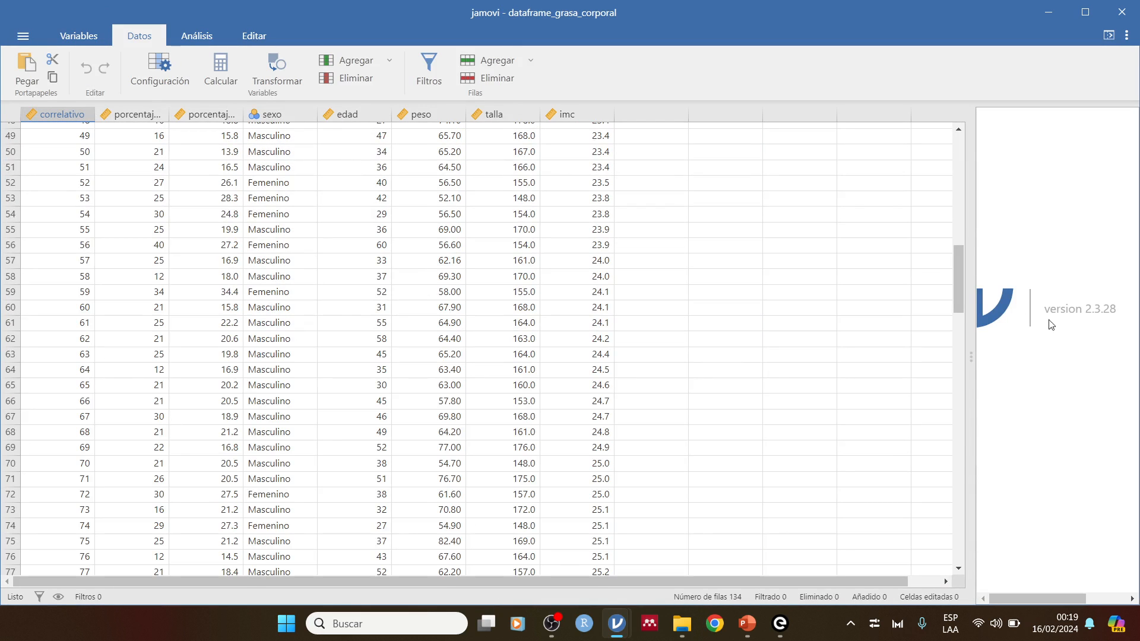
pyautogui.moveTo(957, 290); pyautogui.dragTo(968, 144)
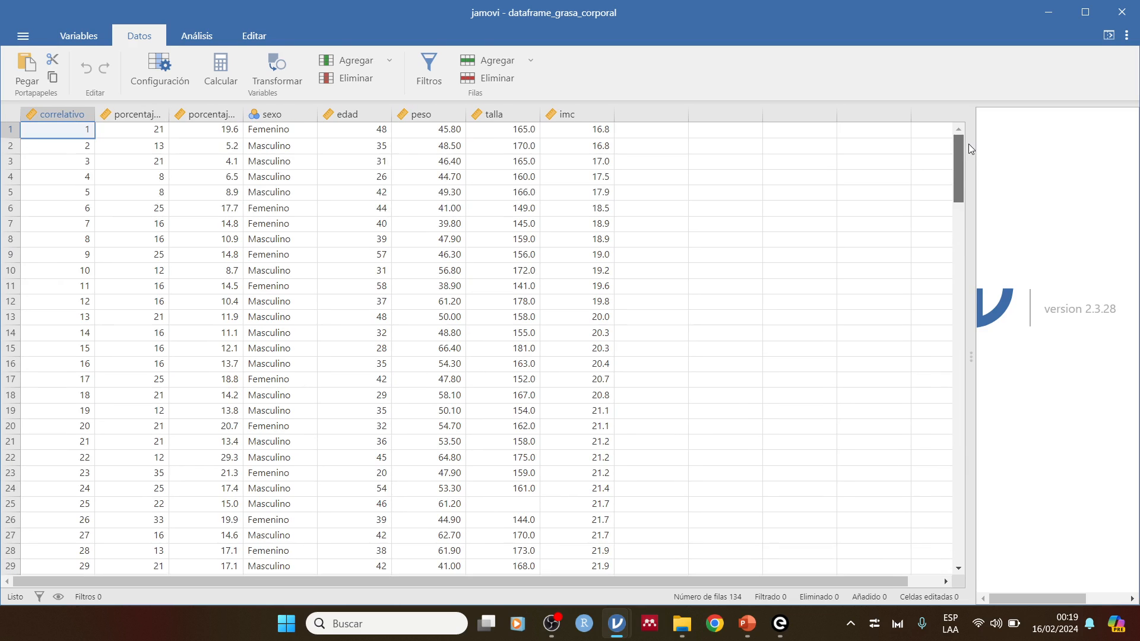
pyautogui.click(122, 114)
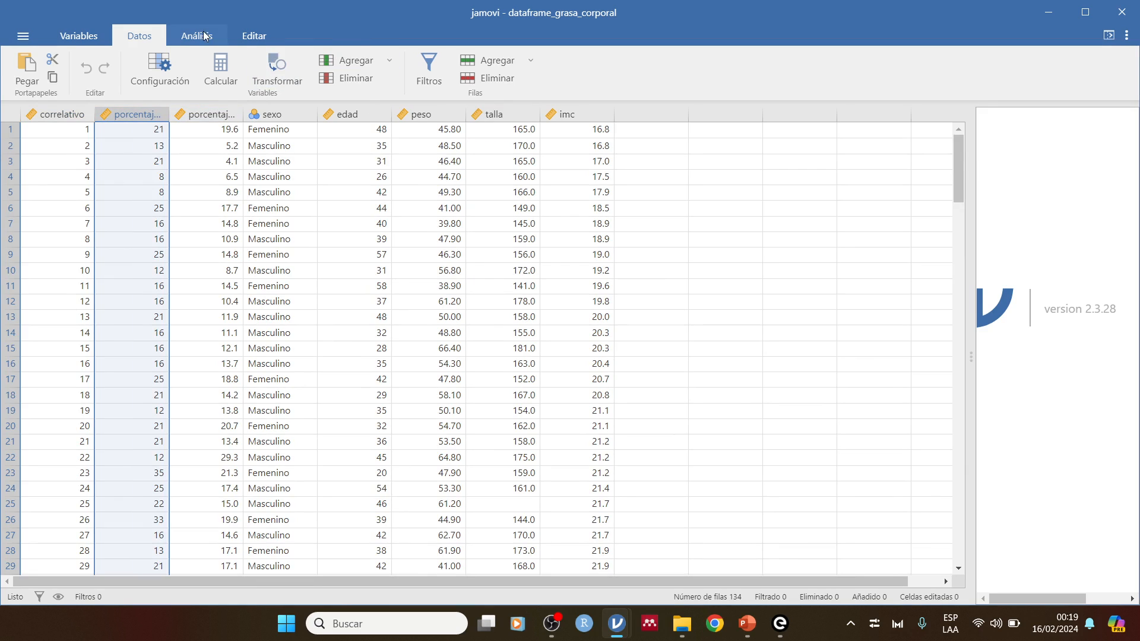
# Browse the installed modules and the jamovi library of available analysis modules.
pyautogui.click(178, 29)
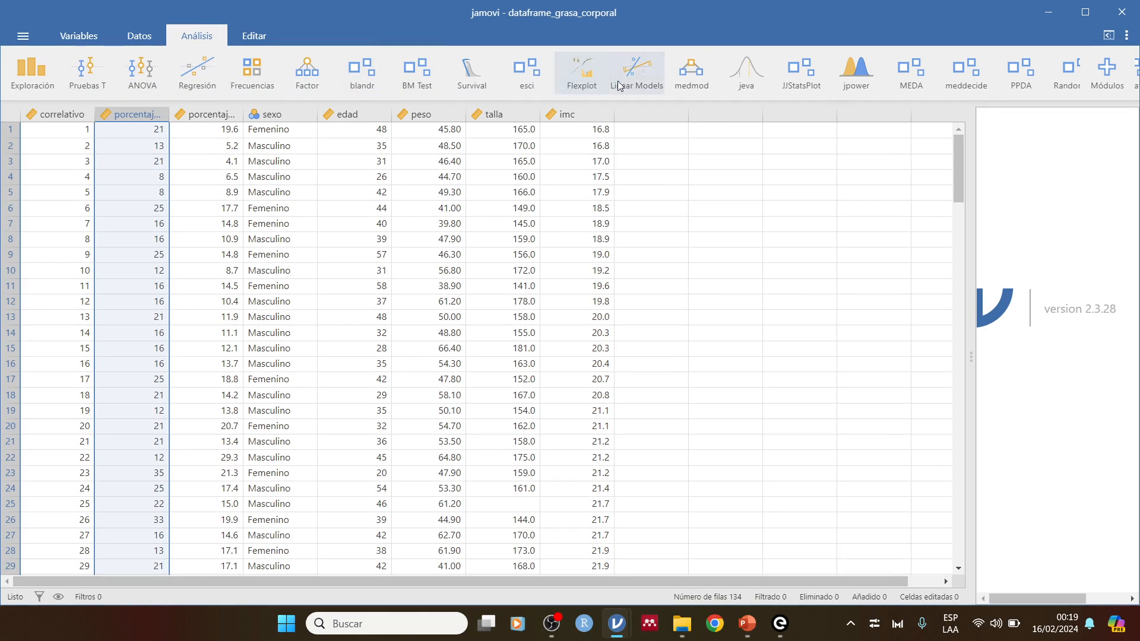
pyautogui.click(1103, 76)
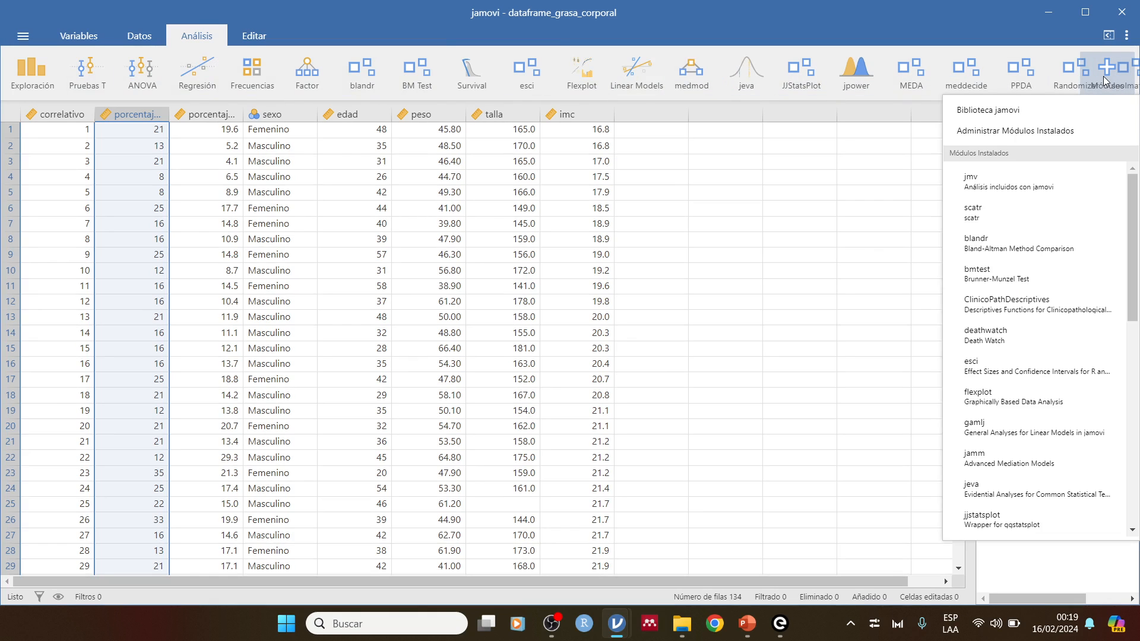
pyautogui.click(999, 113)
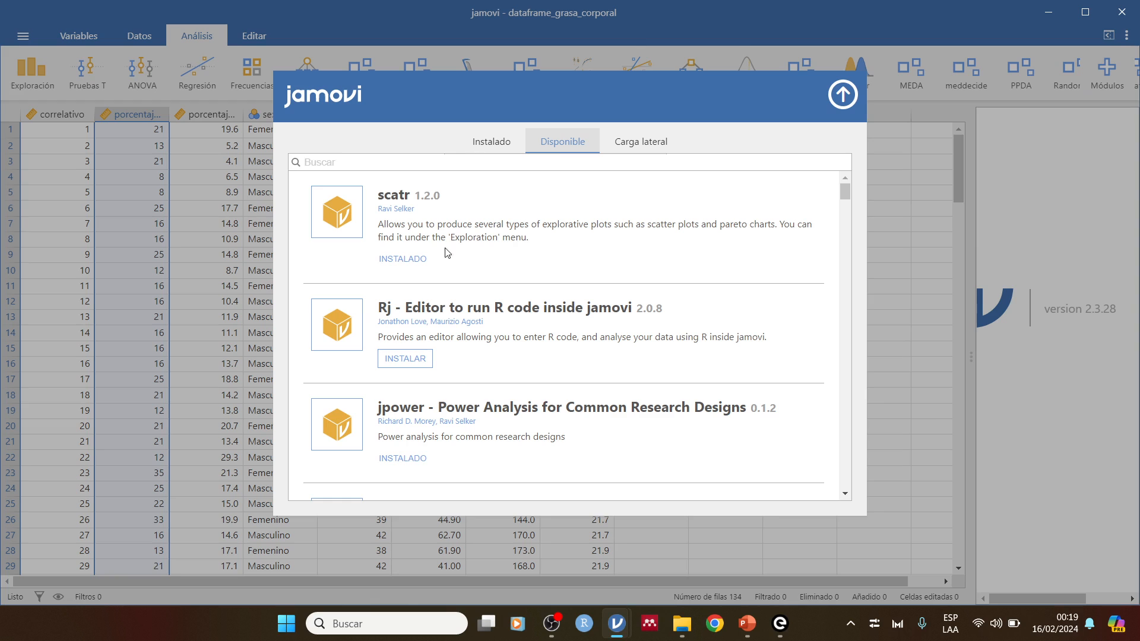
pyautogui.scroll(-5, 407, 350)
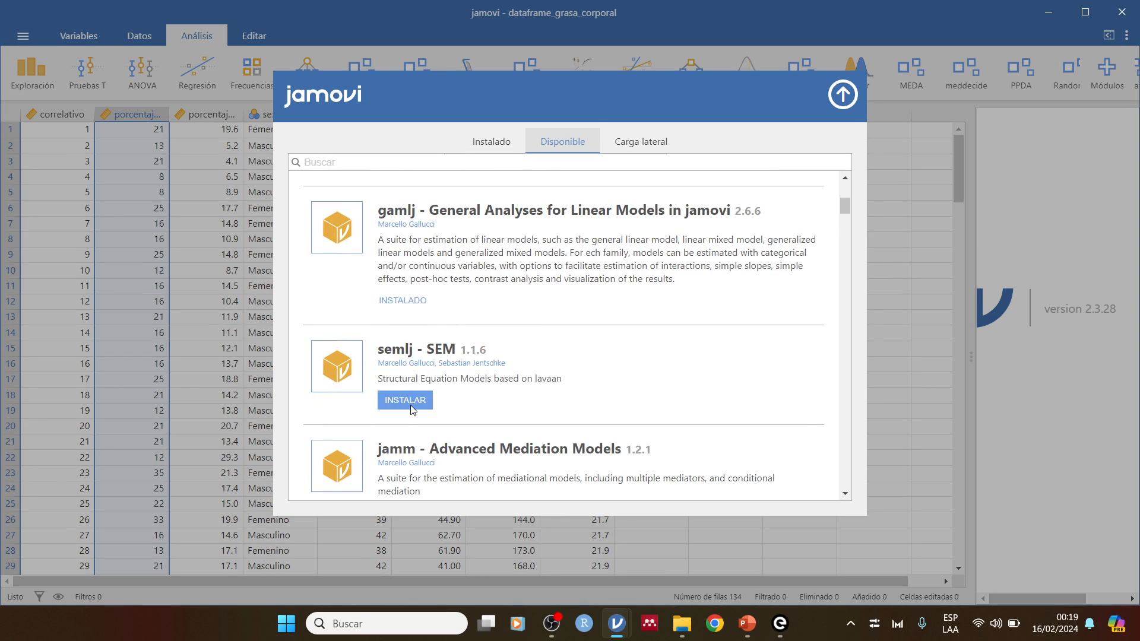
pyautogui.click(843, 95)
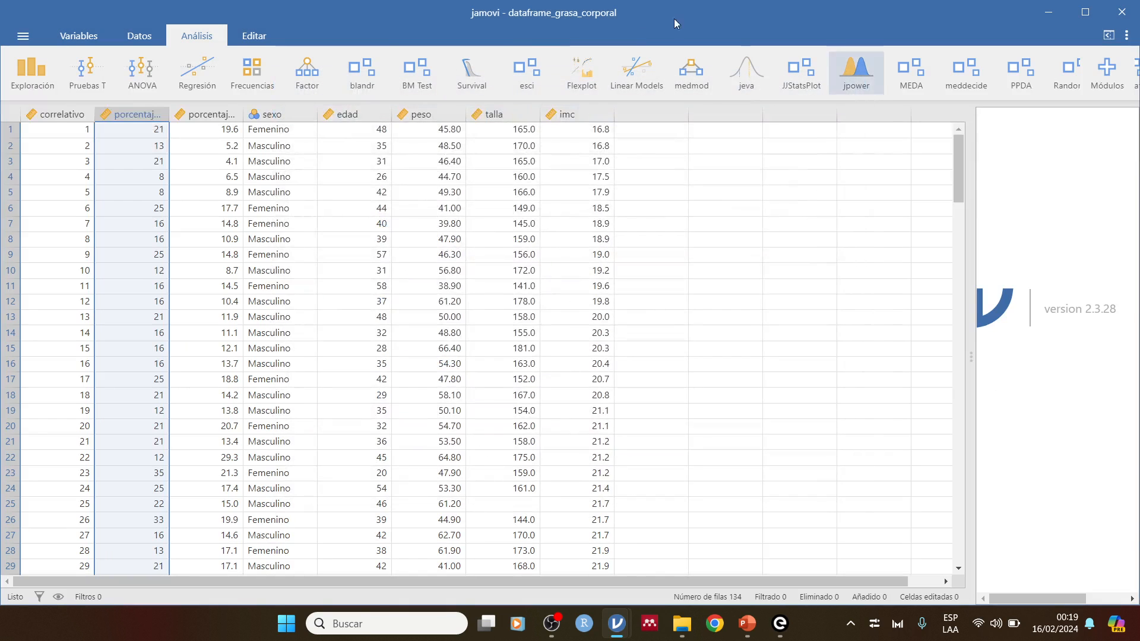
# Display the editing tools for the results document and widen the results area.
pyautogui.click(244, 37)
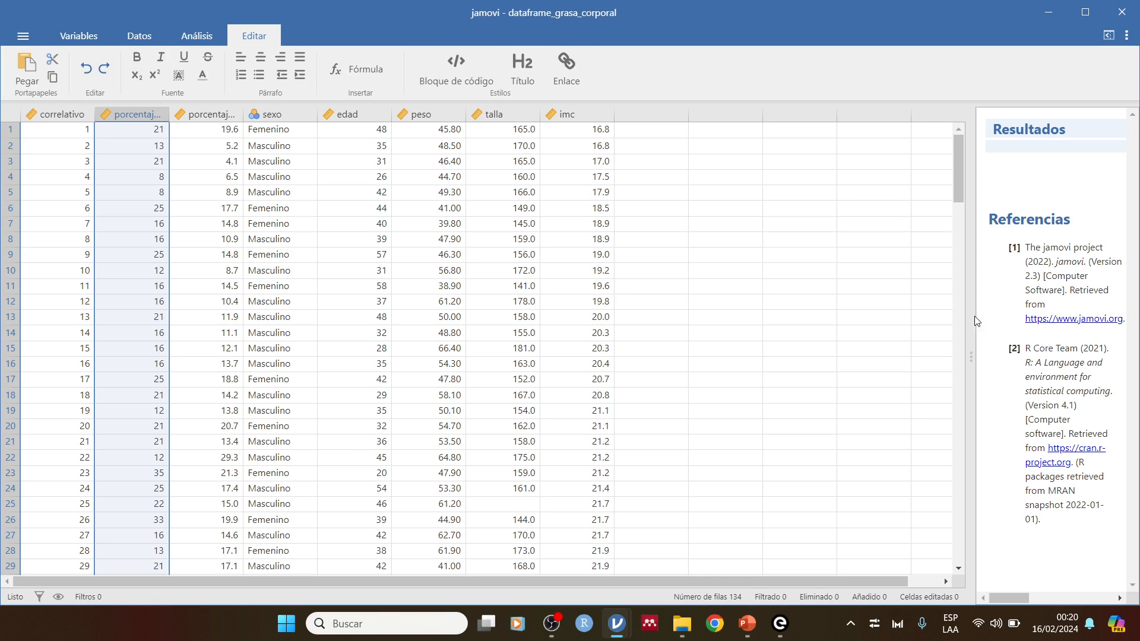
pyautogui.moveTo(969, 313); pyautogui.dragTo(620, 314)
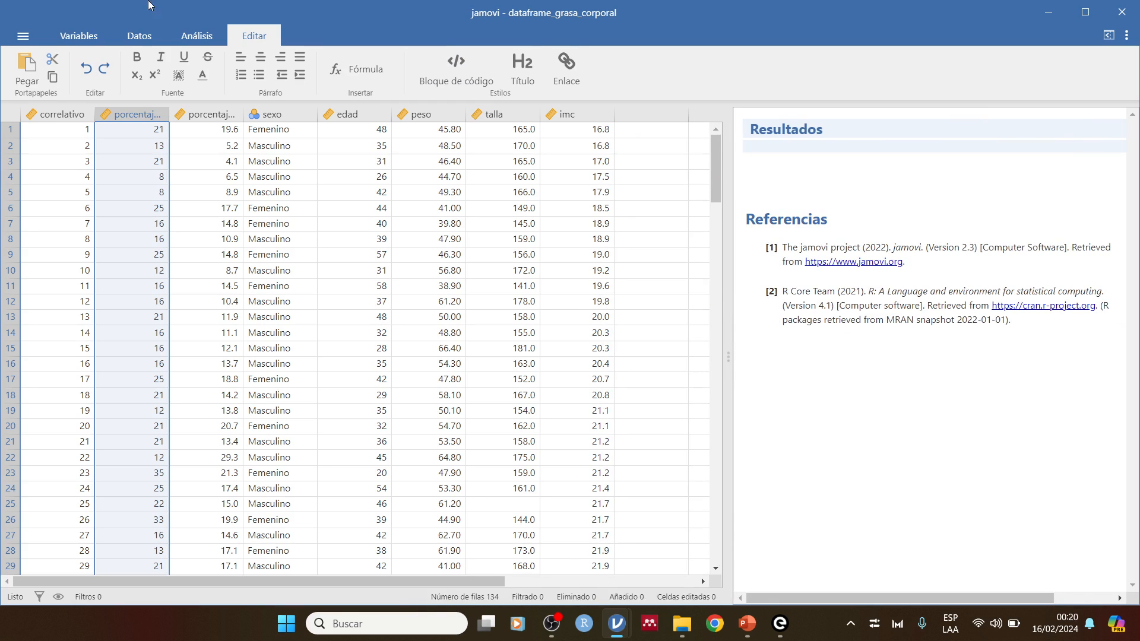
# Widen the porcentaje_grasa_pliegues column in the data sheet to fit its full name.
pyautogui.click(144, 36)
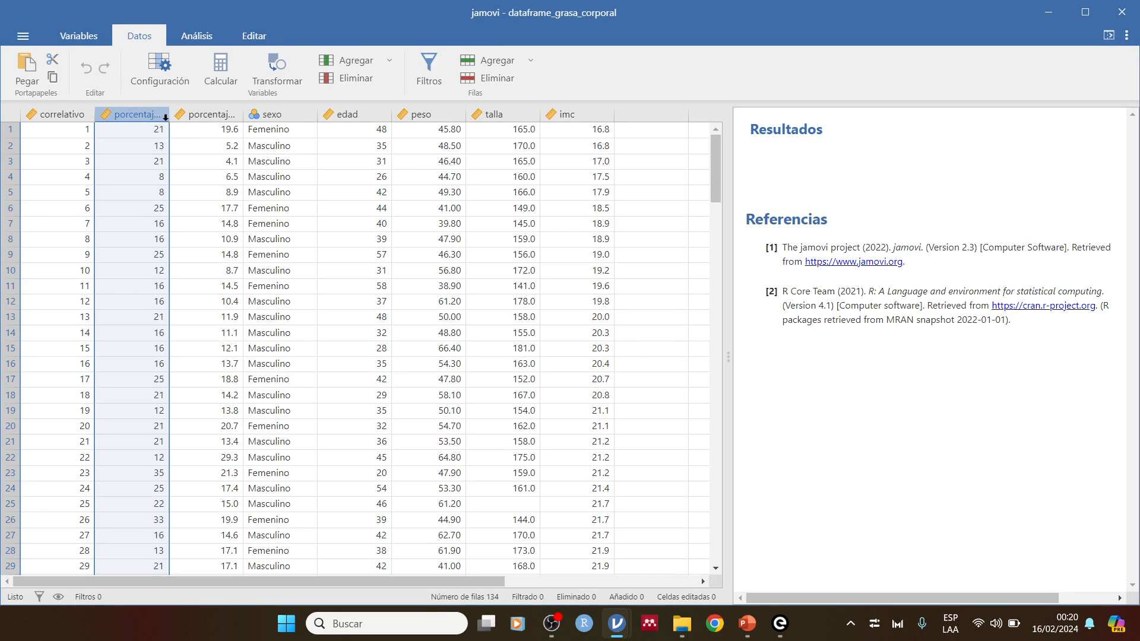
pyautogui.moveTo(169, 115); pyautogui.dragTo(266, 117)
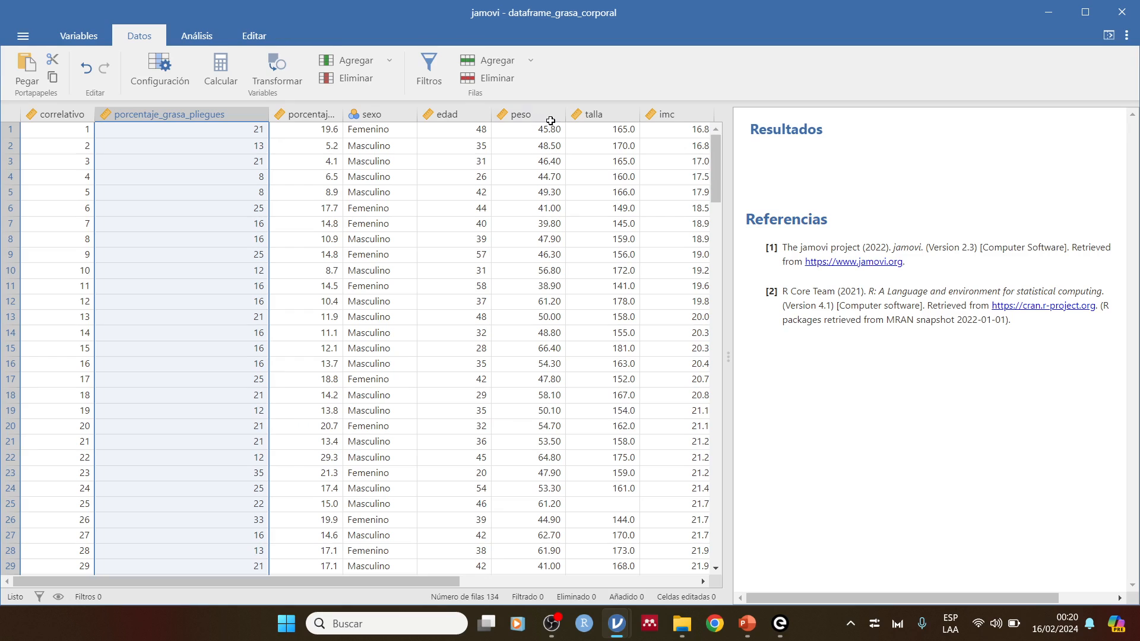
pyautogui.click(673, 116)
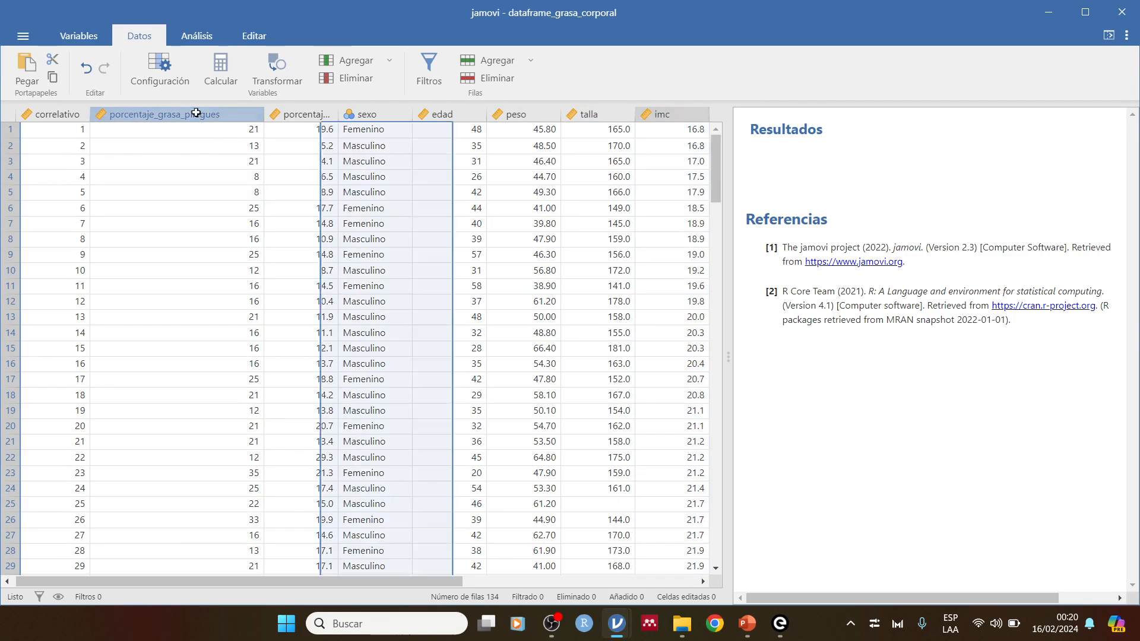
# Examine the description, measure type options and data type options of the porcentaje_grasa_pliegues variable.
pyautogui.doubleClick(200, 115)
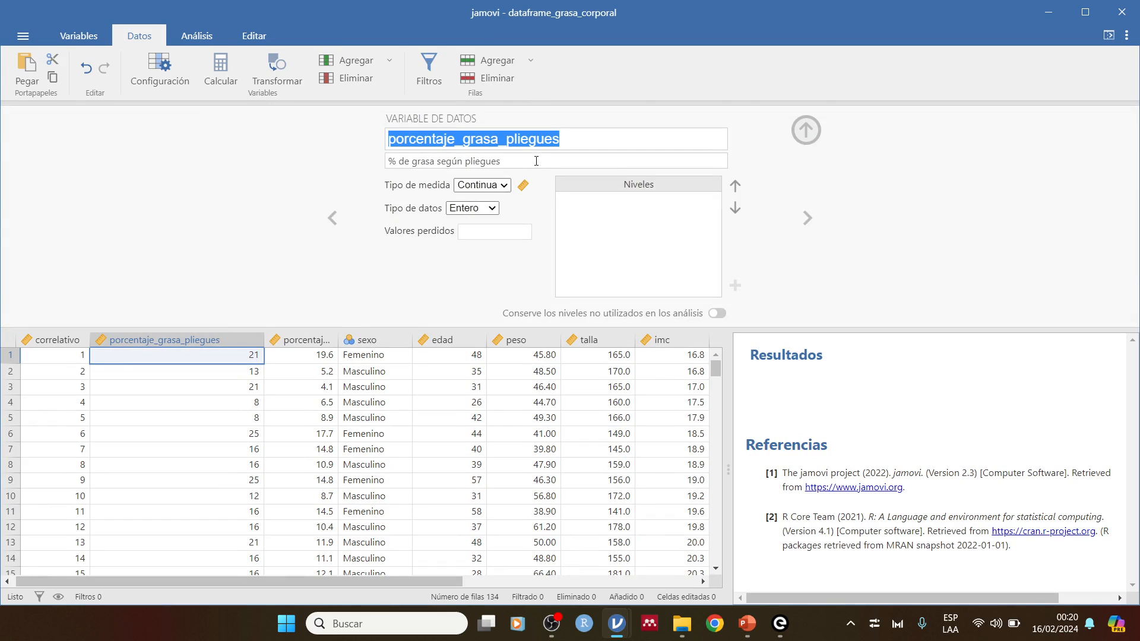
pyautogui.moveTo(525, 163); pyautogui.dragTo(384, 165)
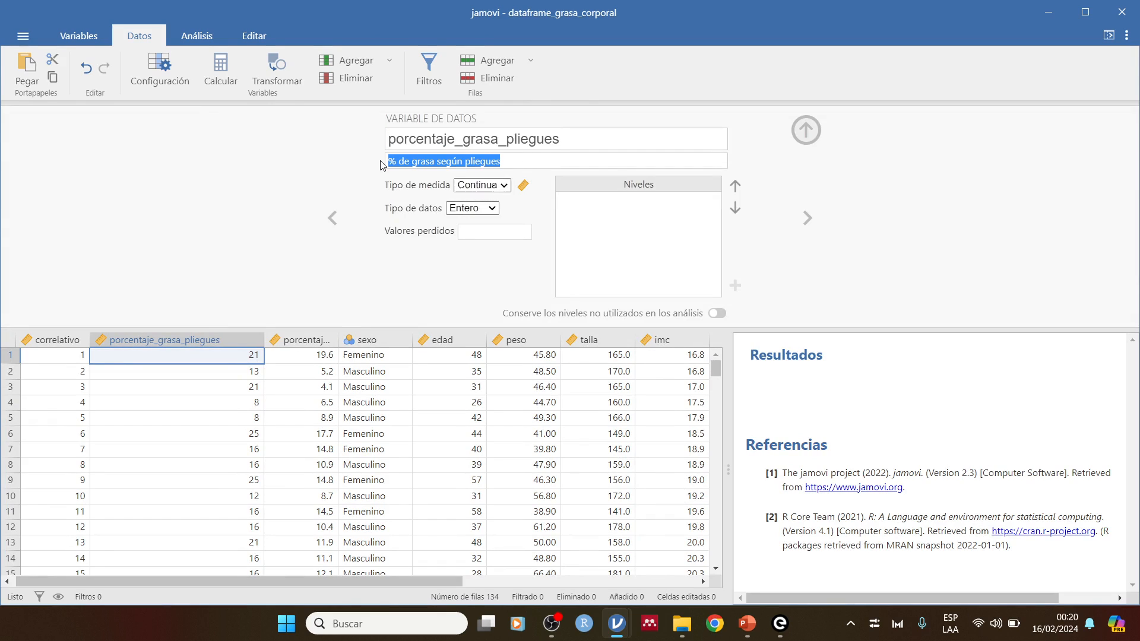
pyautogui.click(478, 186)
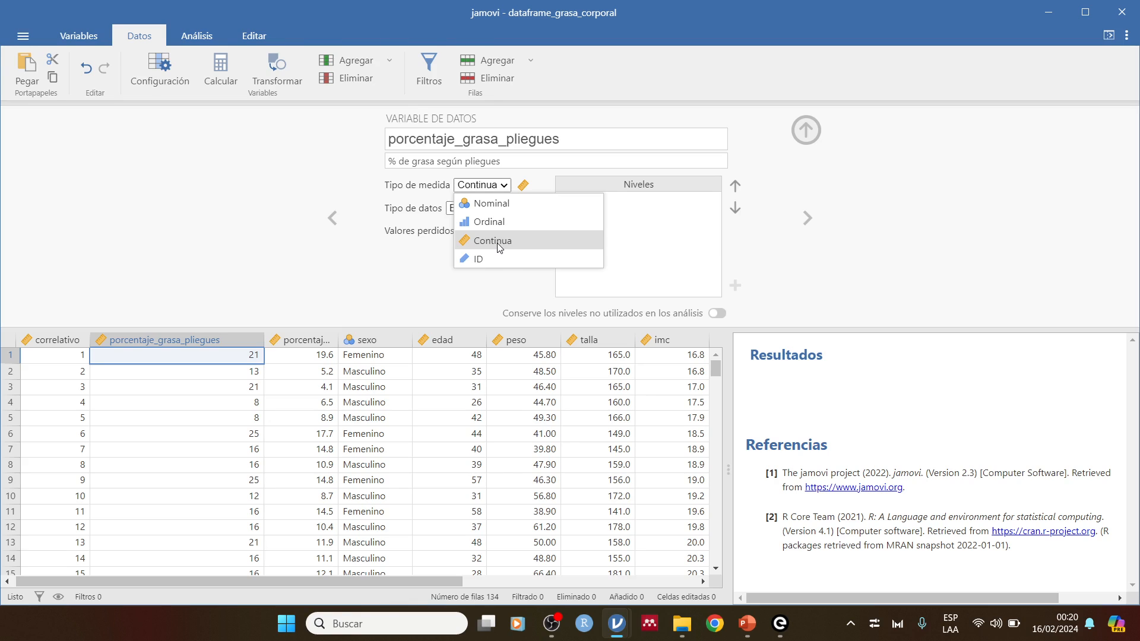
pyautogui.click(261, 153)
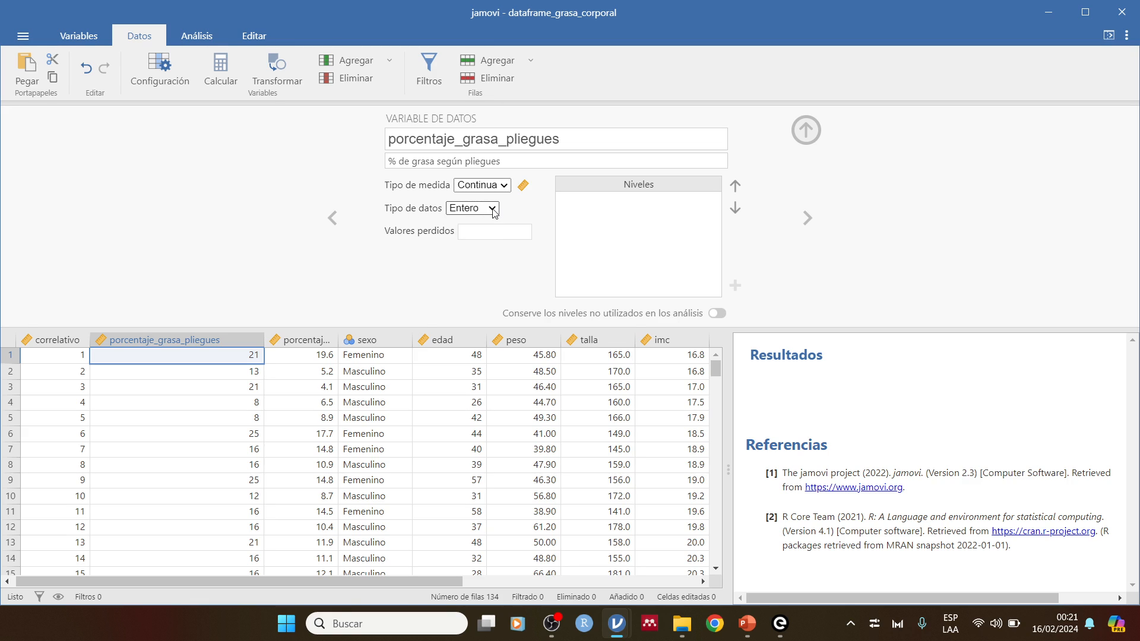
pyautogui.click(479, 213)
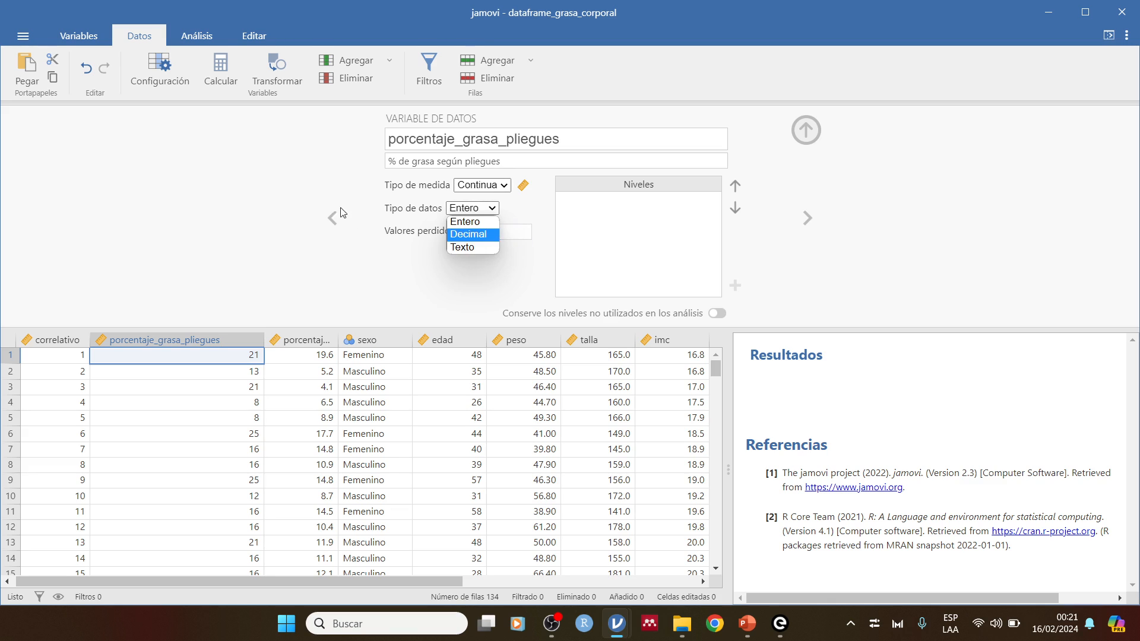
pyautogui.click(322, 184)
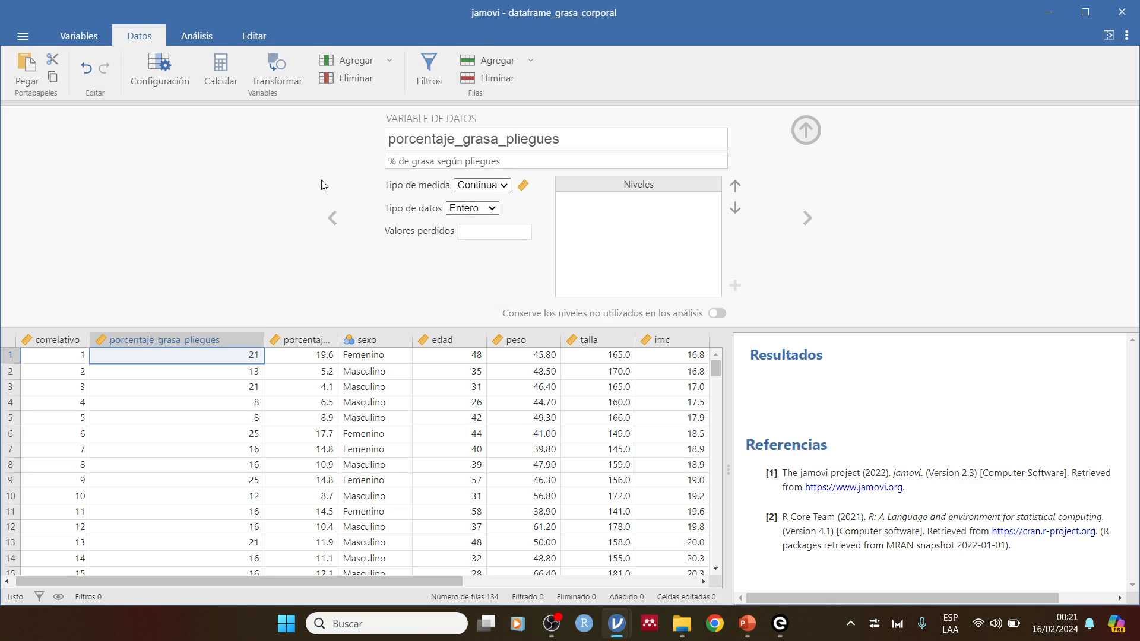
# Examine the Femenino and Masculino levels and the measure type options of the sexo variable.
pyautogui.click(377, 340)
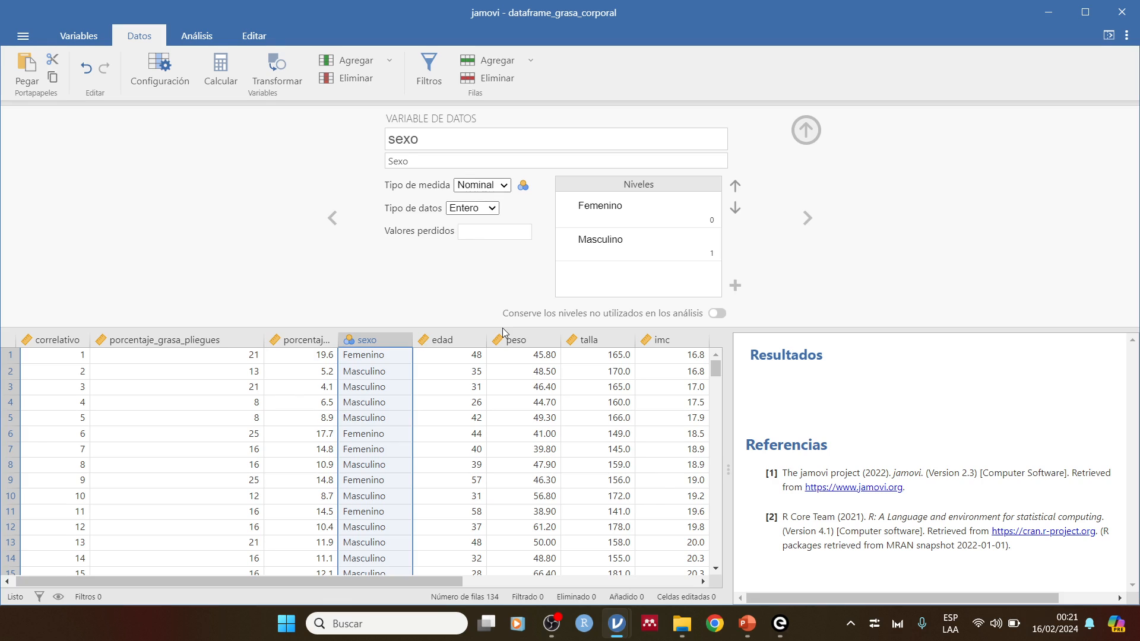
pyautogui.moveTo(713, 221)
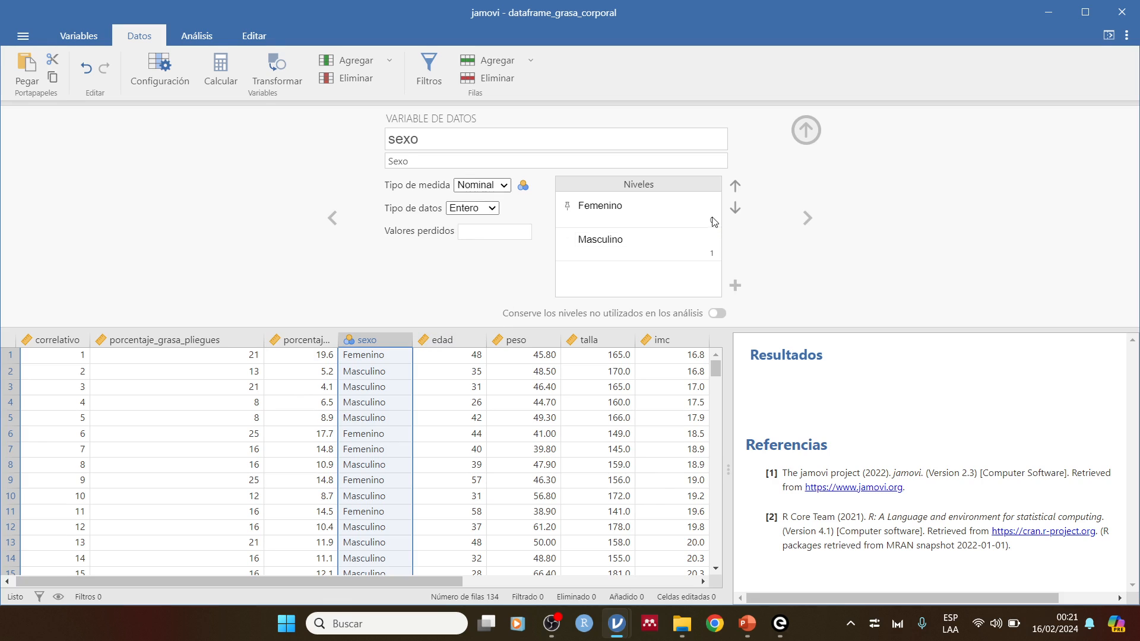
pyautogui.click(637, 205)
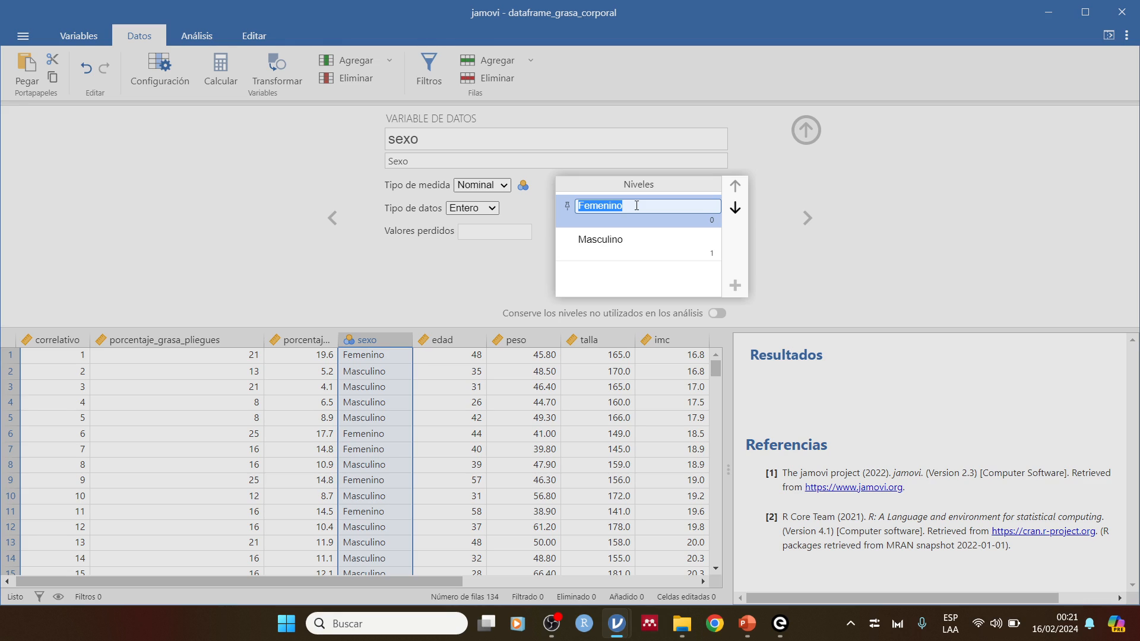
pyautogui.click(631, 239)
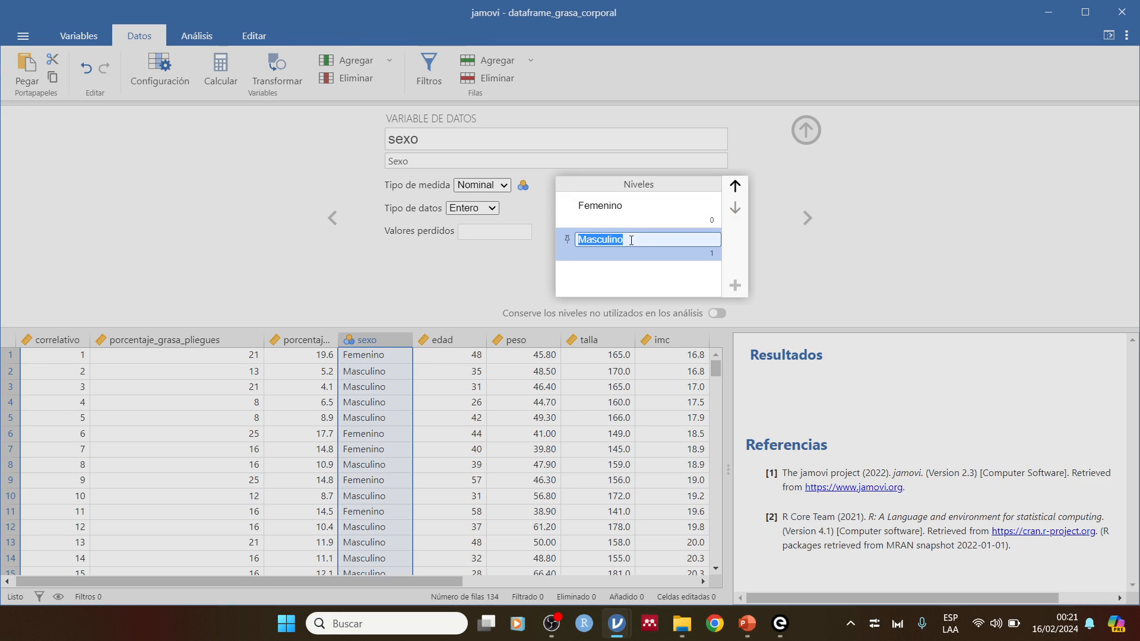
pyautogui.click(637, 213)
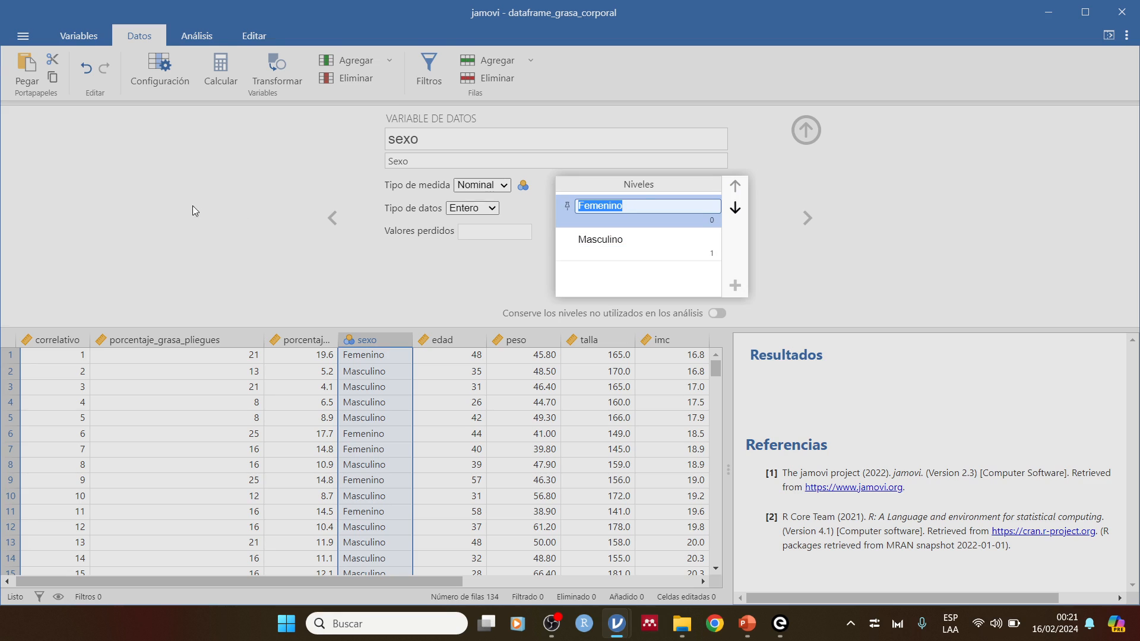
pyautogui.click(136, 190)
pyautogui.click(494, 185)
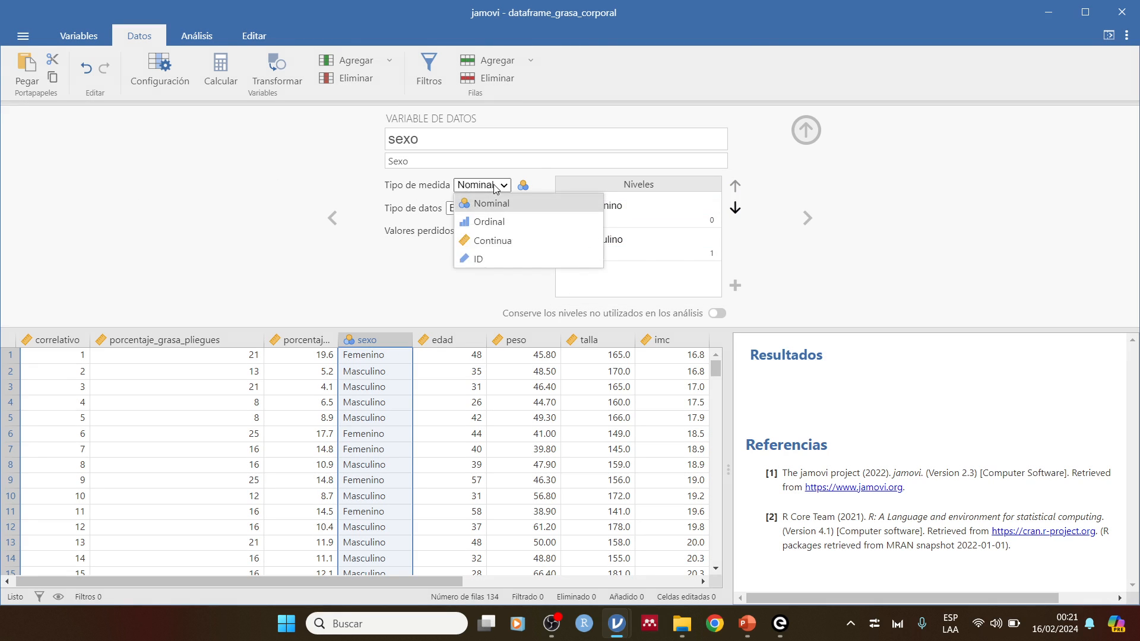
pyautogui.click(494, 187)
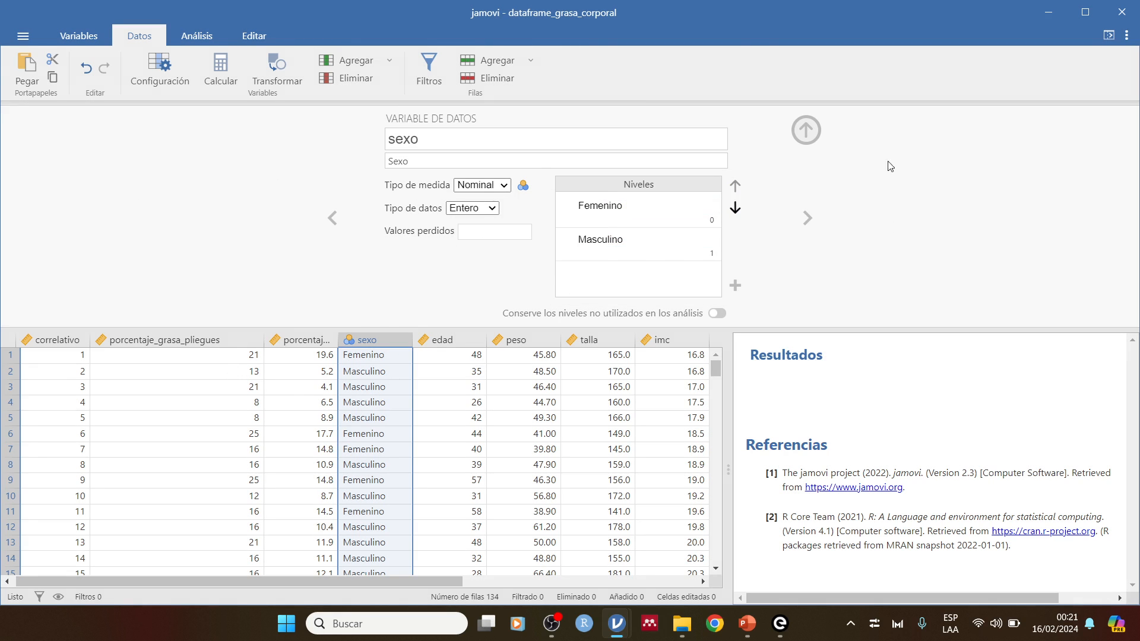
# Close the sexo variable's definition and select the porcentaje_grasa_pliegues column followed by the imc column in the data sheet.
pyautogui.click(807, 131)
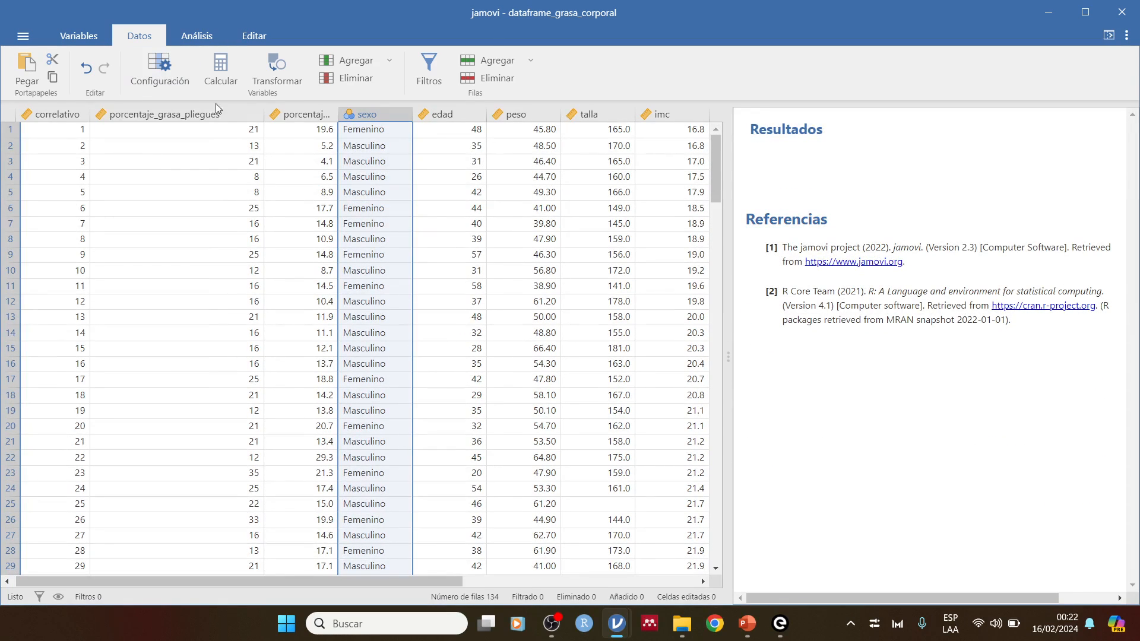
pyautogui.click(212, 115)
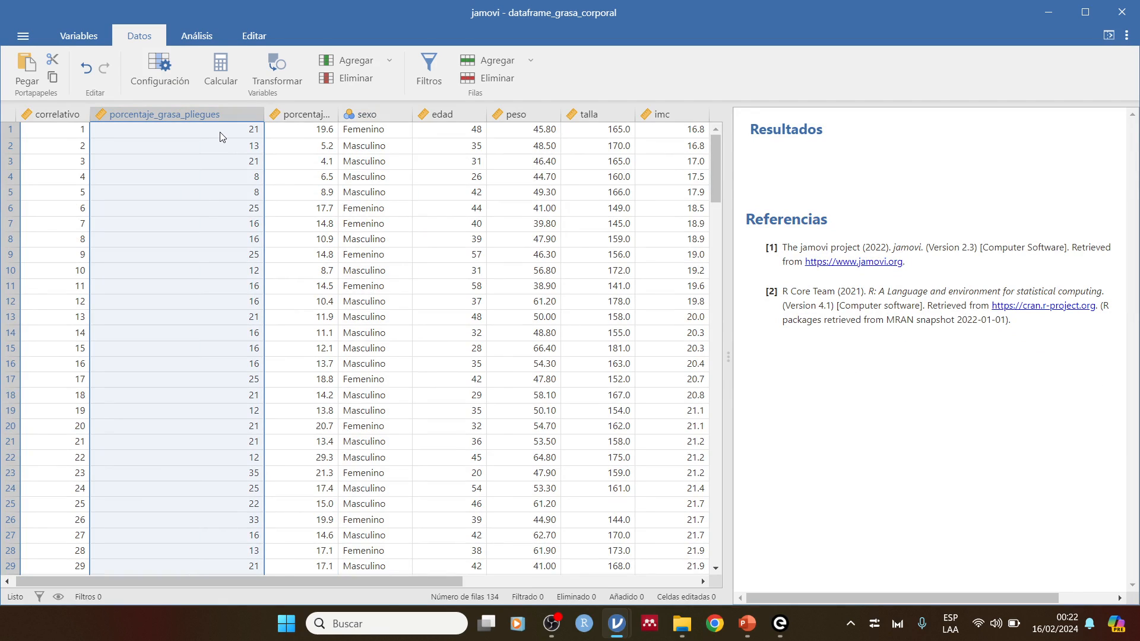
pyautogui.click(676, 117)
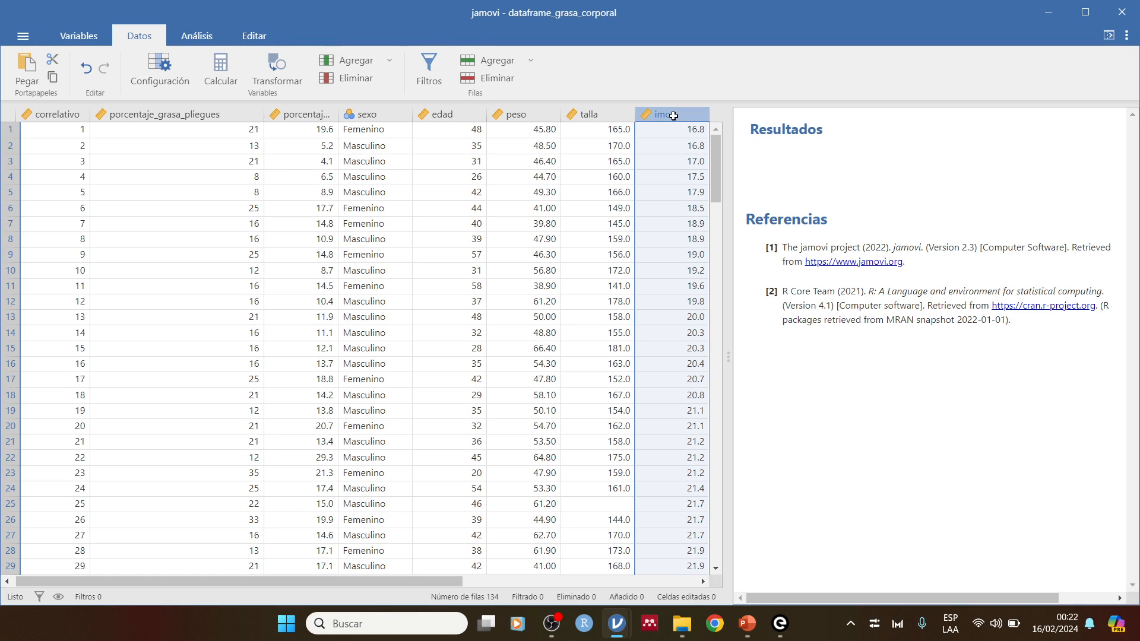
# Create a Descriptivas analysis with porcentaje_grasa_pliegues and imc as its variables.
pyautogui.click(186, 37)
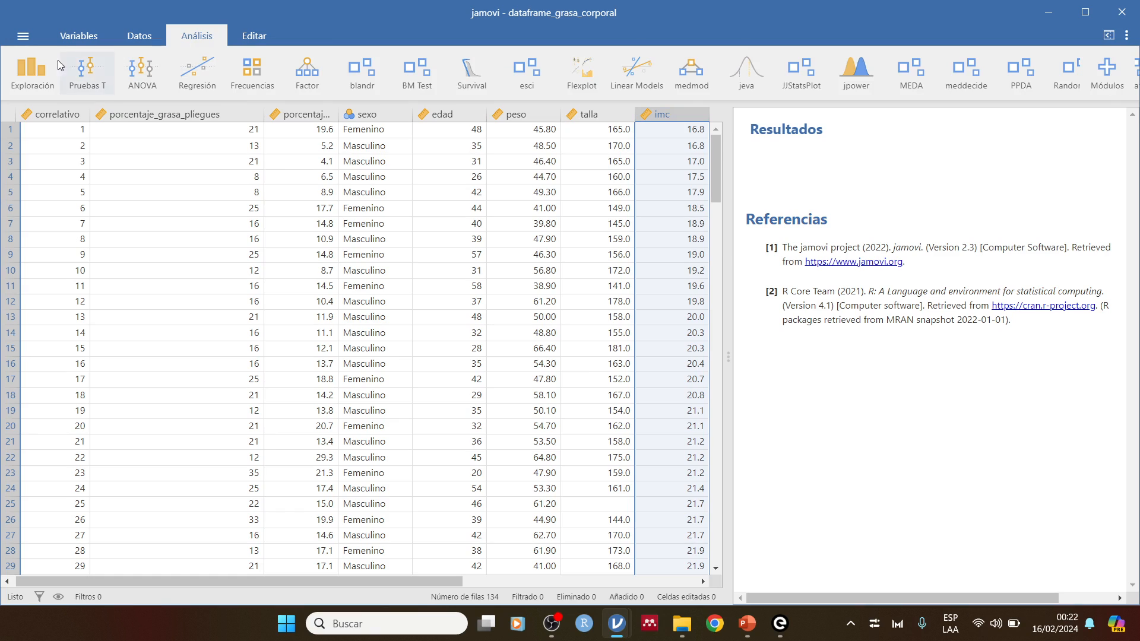
pyautogui.click(32, 69)
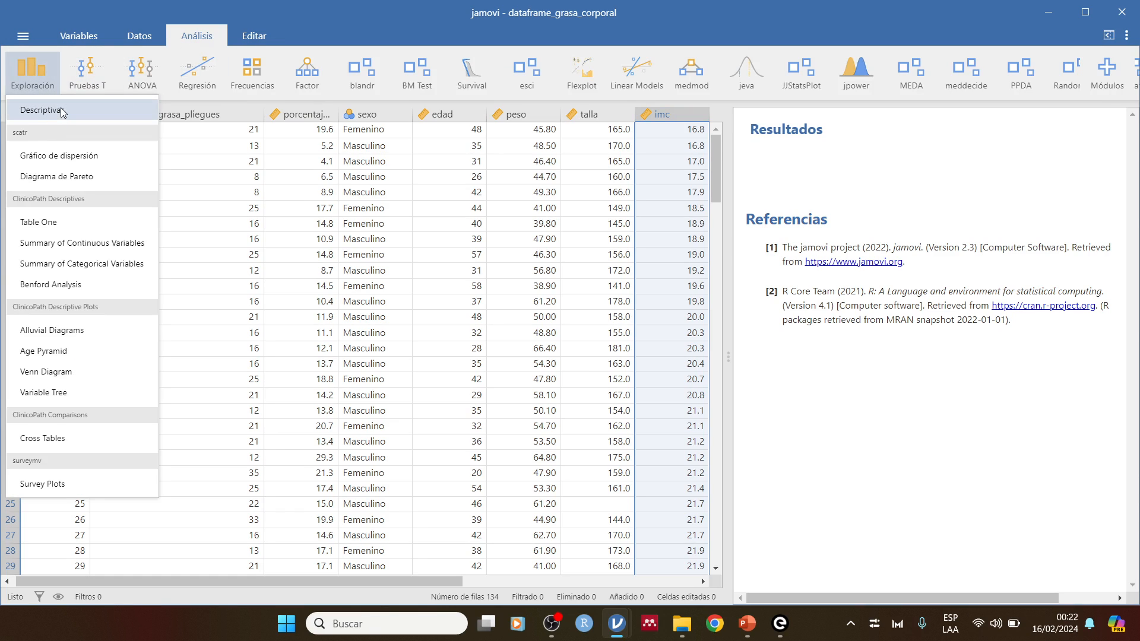
pyautogui.click(41, 110)
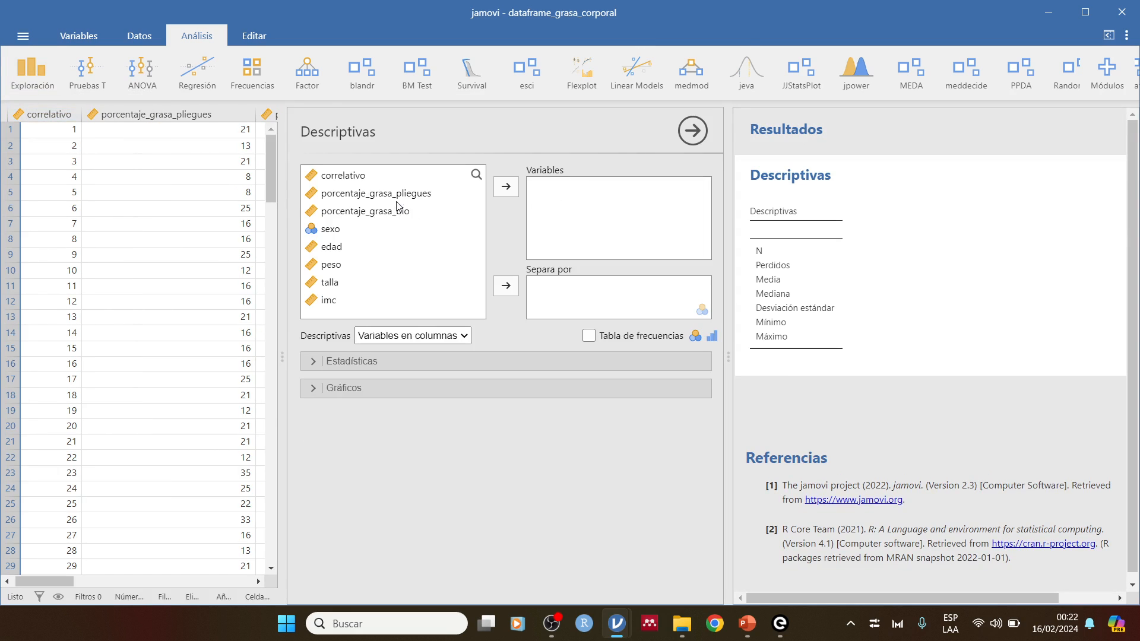
pyautogui.click(382, 212)
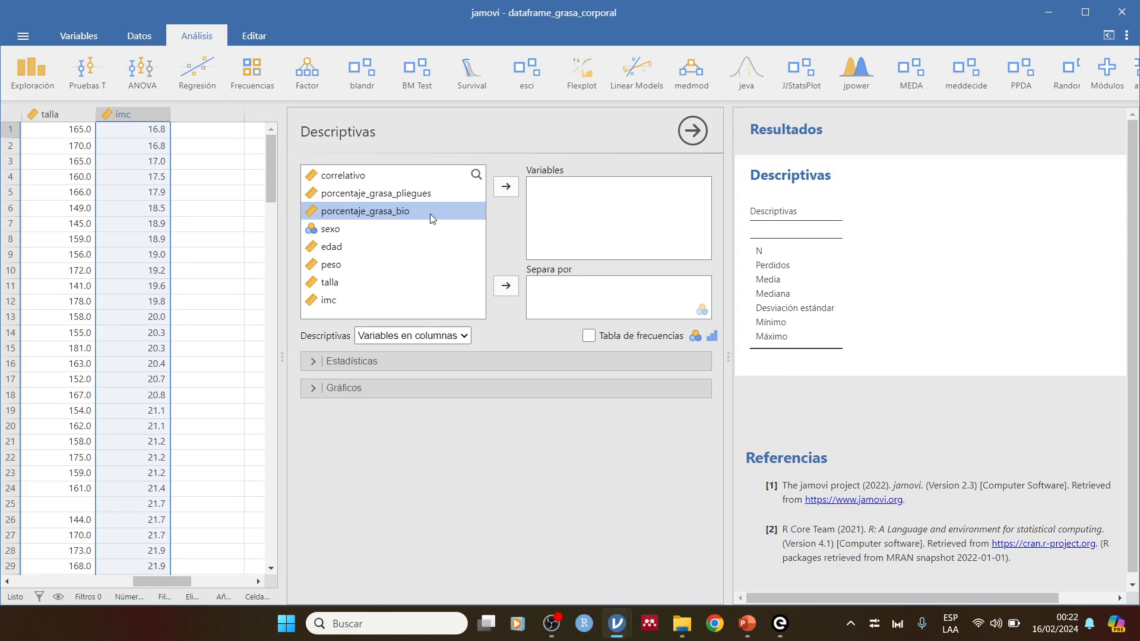
pyautogui.click(427, 196)
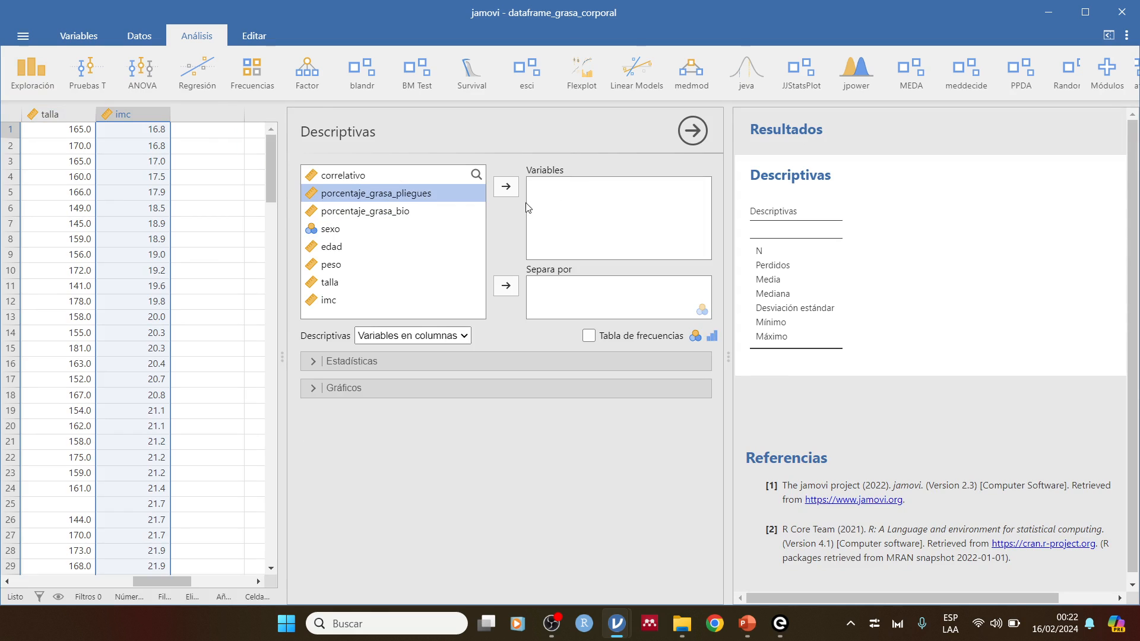
pyautogui.click(513, 188)
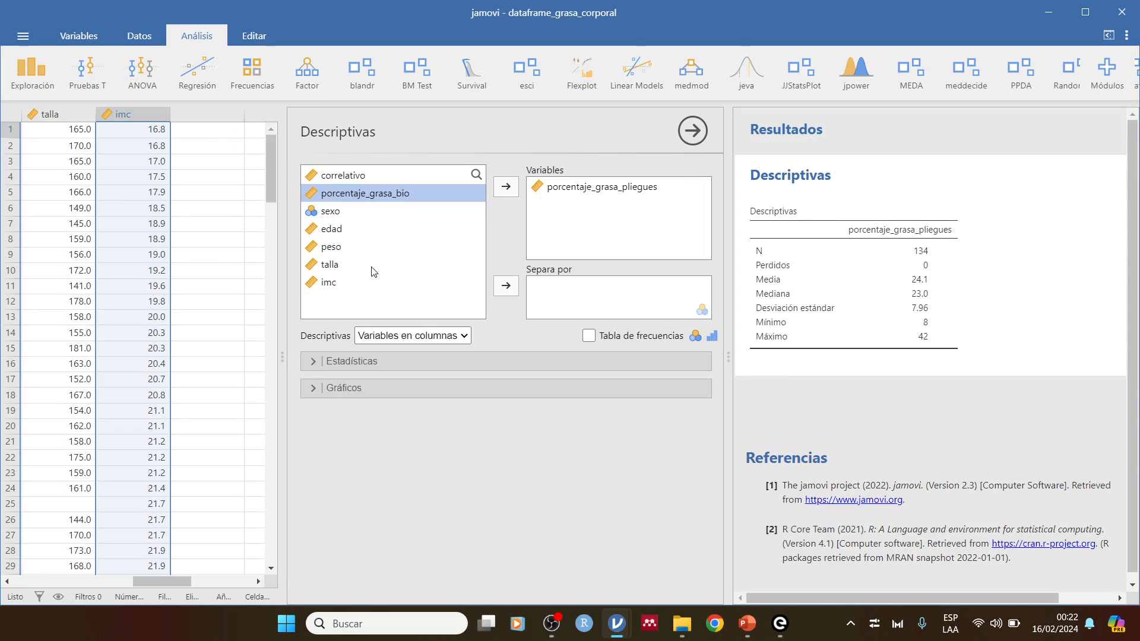
pyautogui.click(325, 282)
pyautogui.click(507, 186)
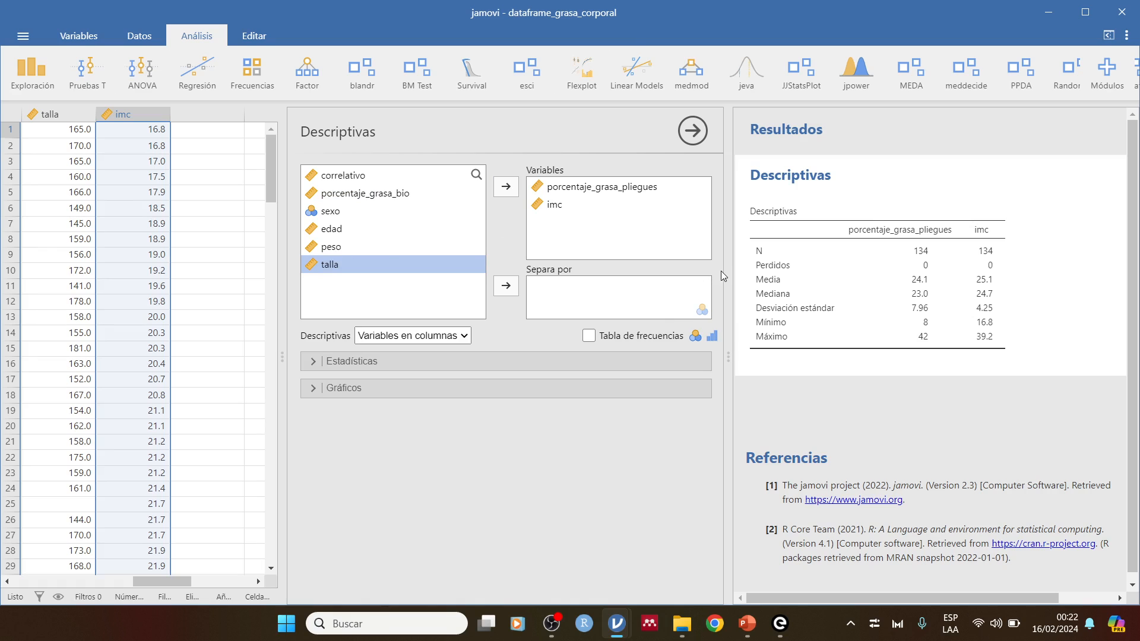
# Widen the results area and add Asimetría, Curtosis and the Shapiro-Wilk normality test to the descriptive statistics.
pyautogui.moveTo(731, 270); pyautogui.dragTo(648, 276)
pyautogui.click(233, 361)
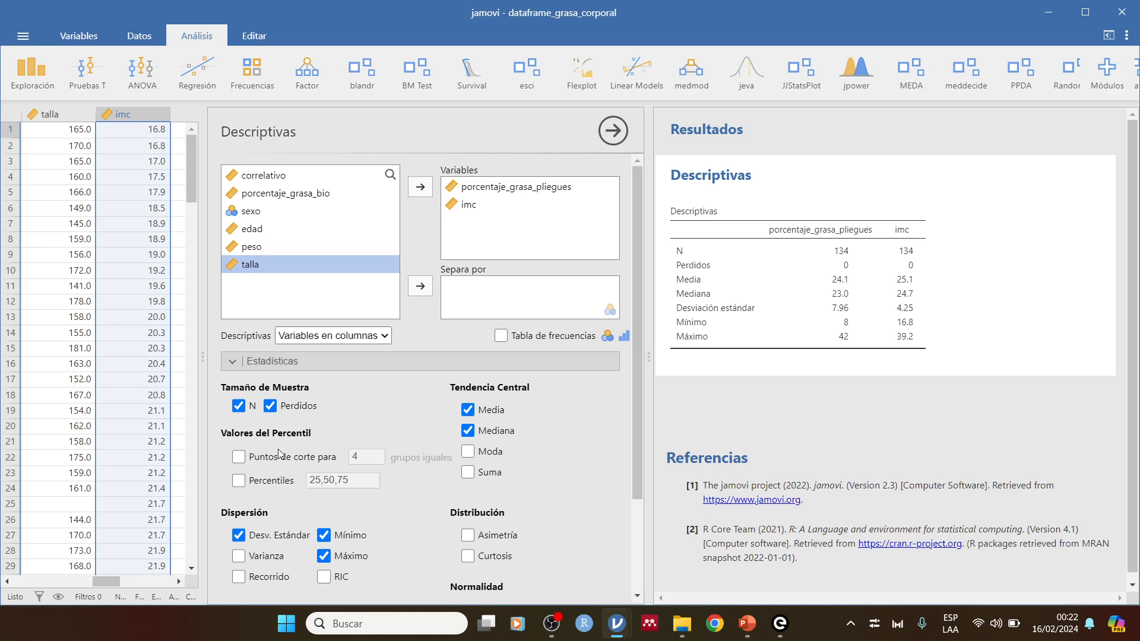
pyautogui.scroll(-3, 448, 470)
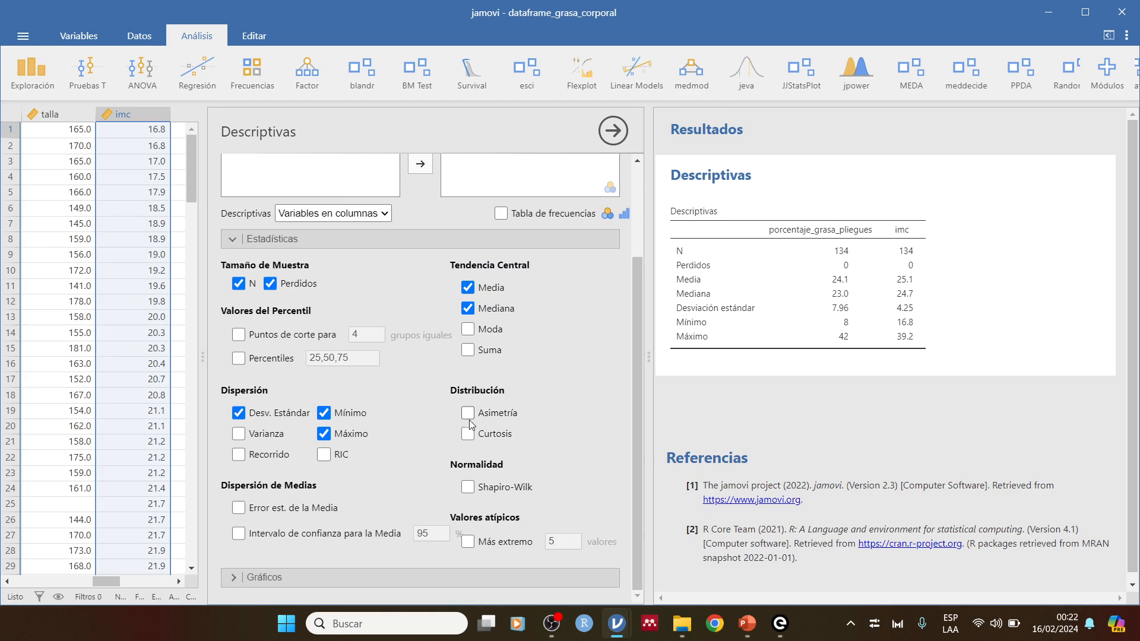
pyautogui.click(468, 414)
pyautogui.click(468, 434)
pyautogui.click(467, 487)
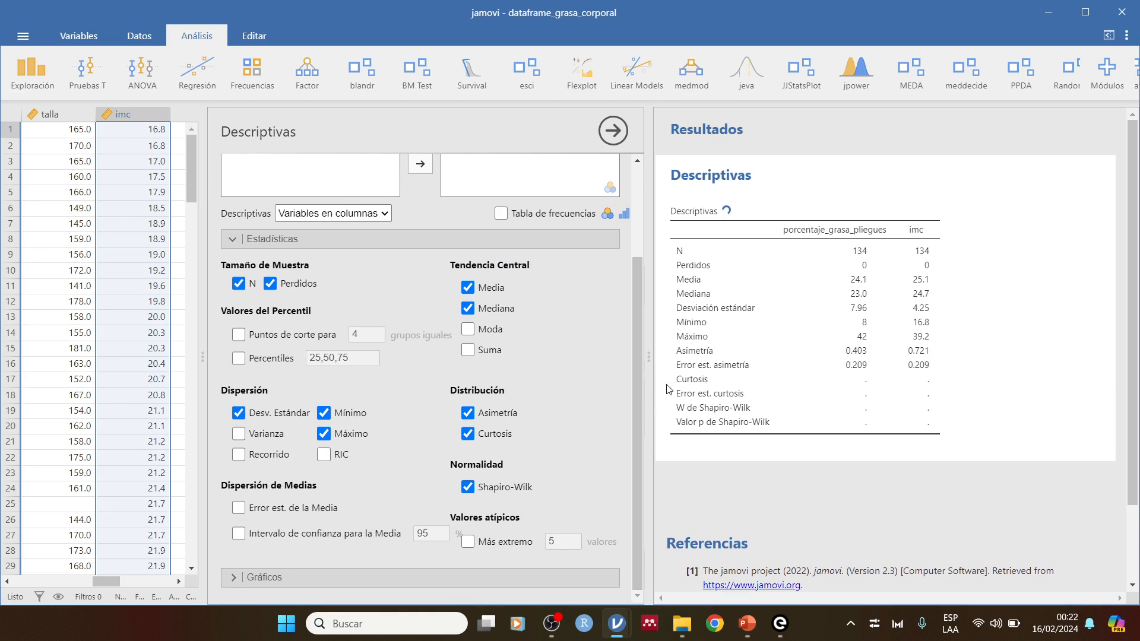
# Add histograms with density curves and Q-Q plots to the descriptive analysis.
pyautogui.click(229, 582)
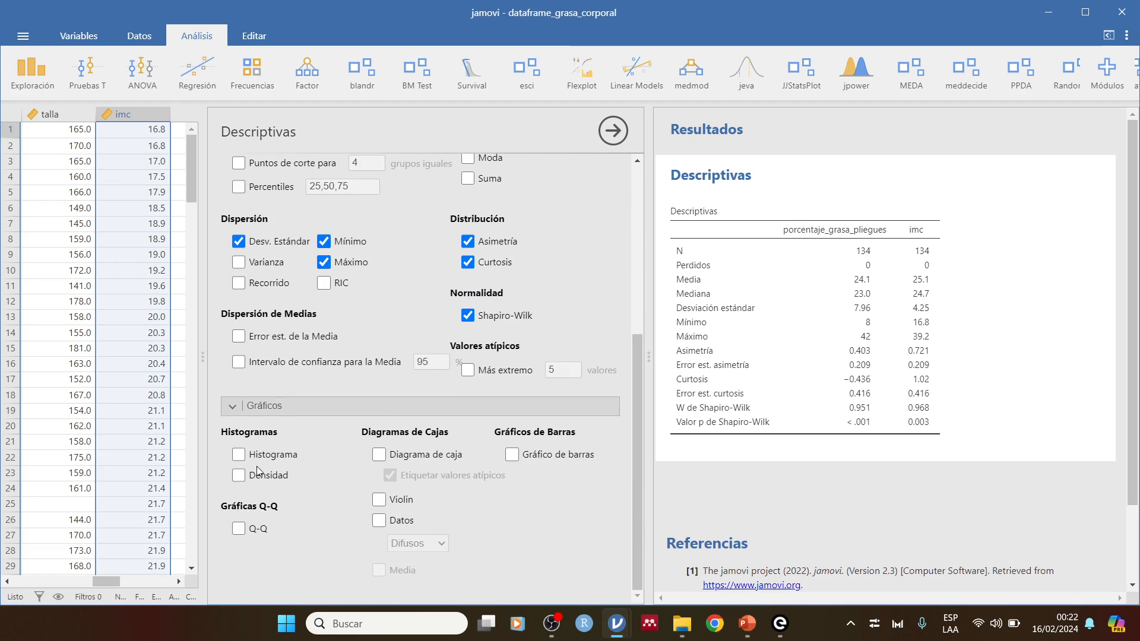
pyautogui.click(238, 455)
pyautogui.click(238, 475)
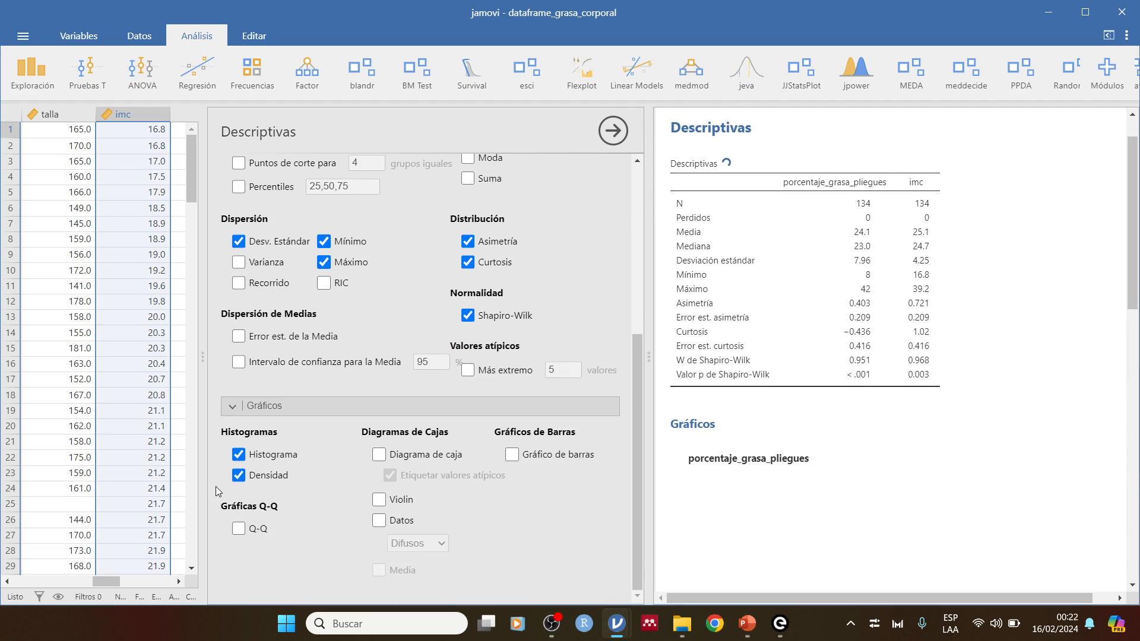
pyautogui.click(239, 530)
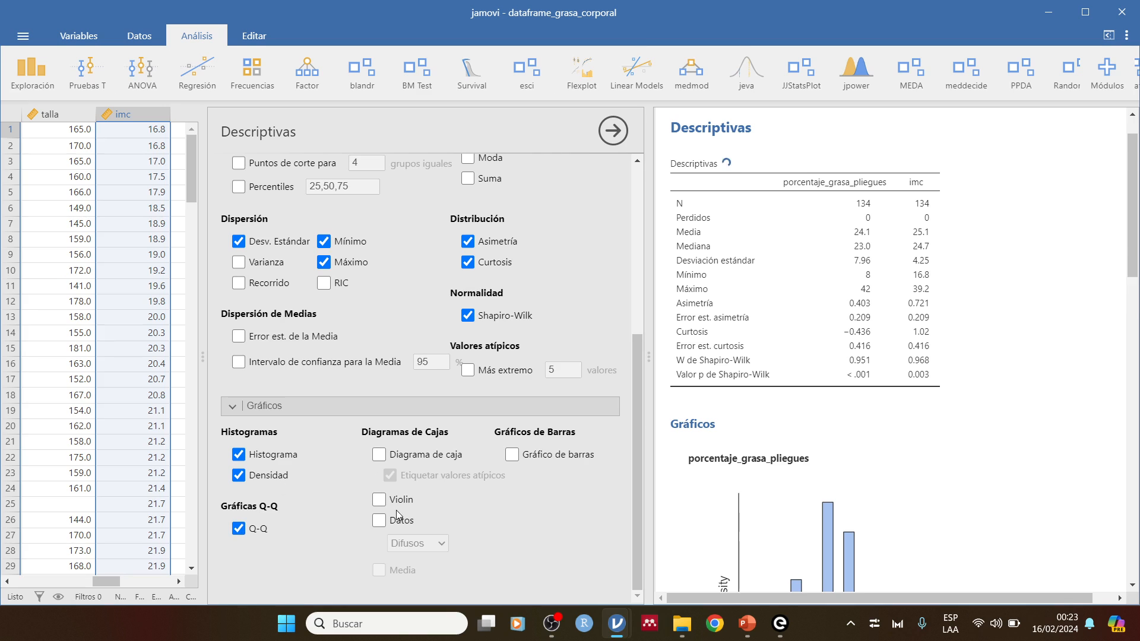
# Add box plots without outlier labels, combined with violin plots and Difusos data points.
pyautogui.click(379, 455)
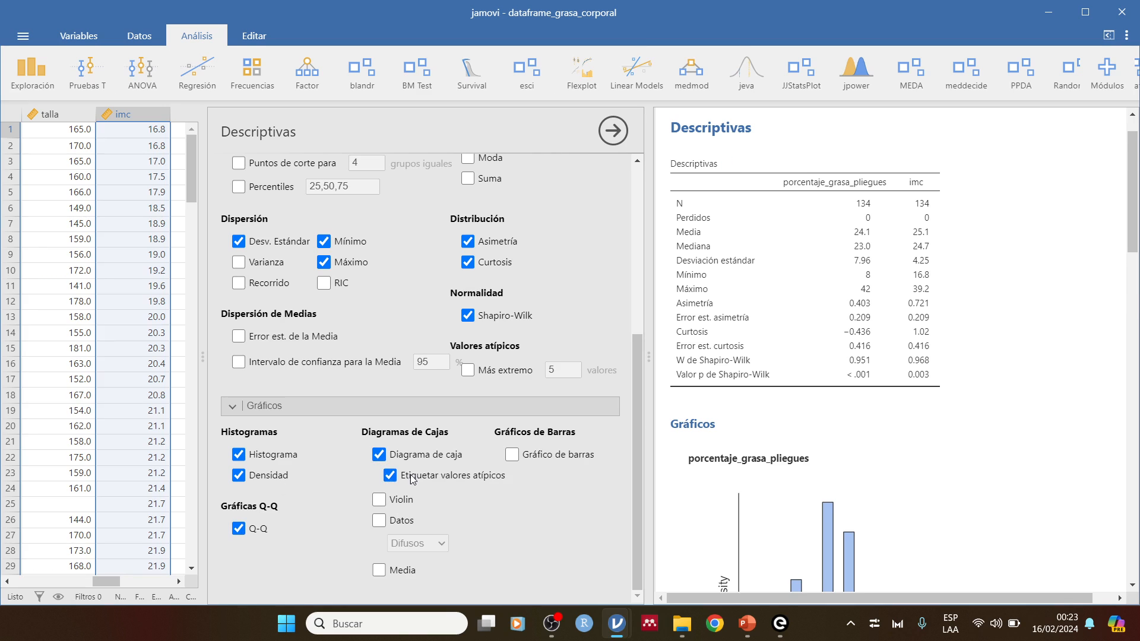
pyautogui.click(390, 476)
pyautogui.click(379, 501)
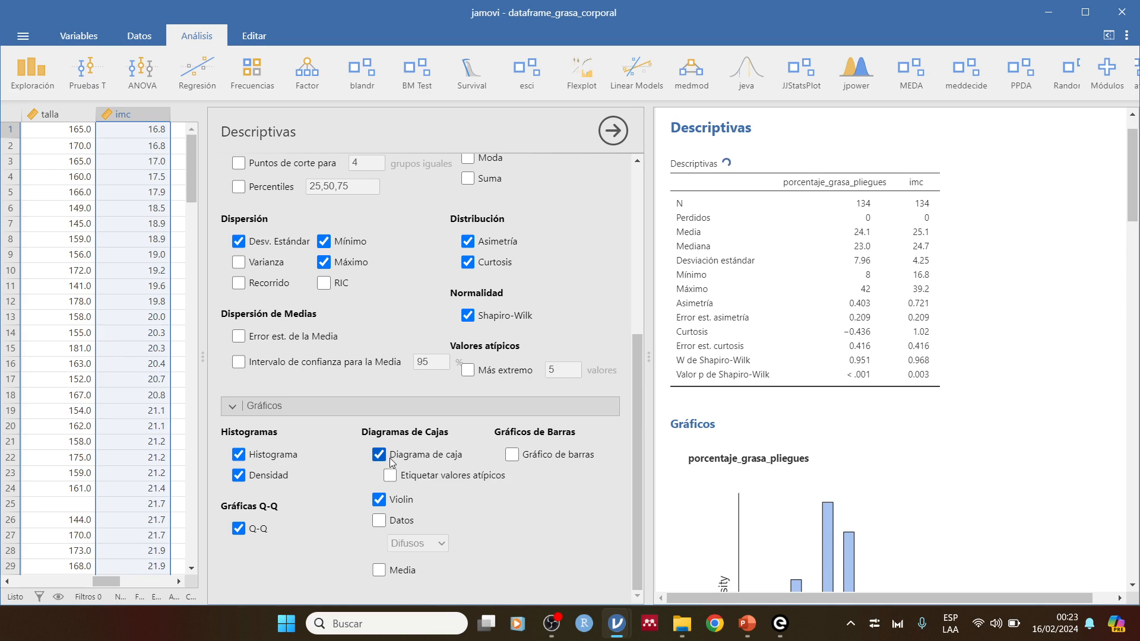
pyautogui.click(382, 521)
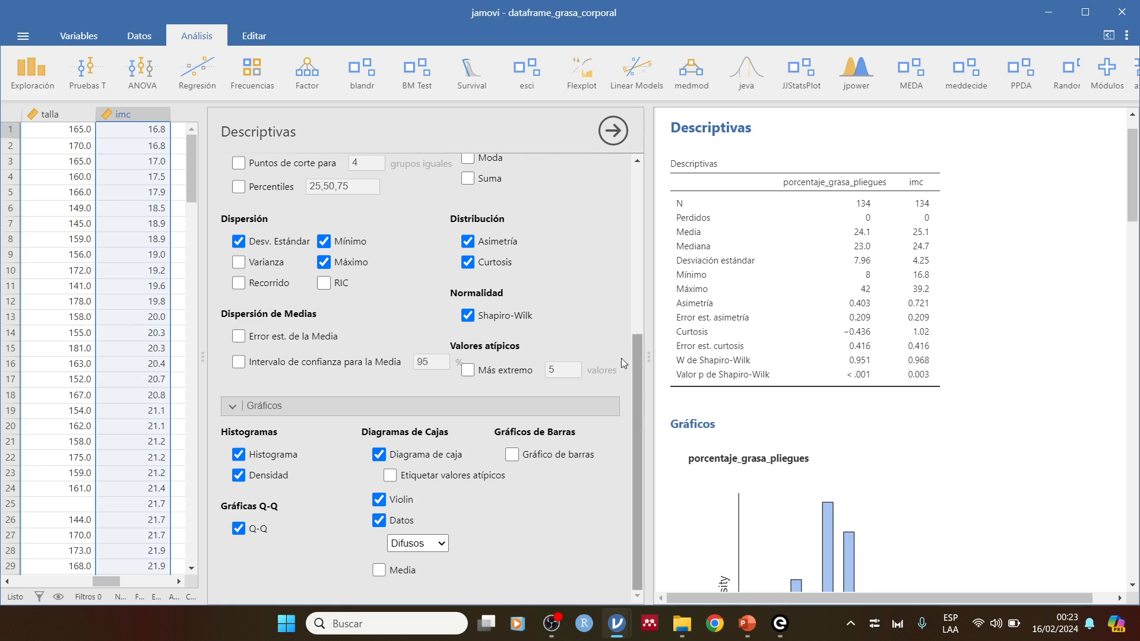
# Arrange the descriptives table with variables in rows, widen the results area and exclude the Perdidos count.
pyautogui.scroll(6, 309, 339)
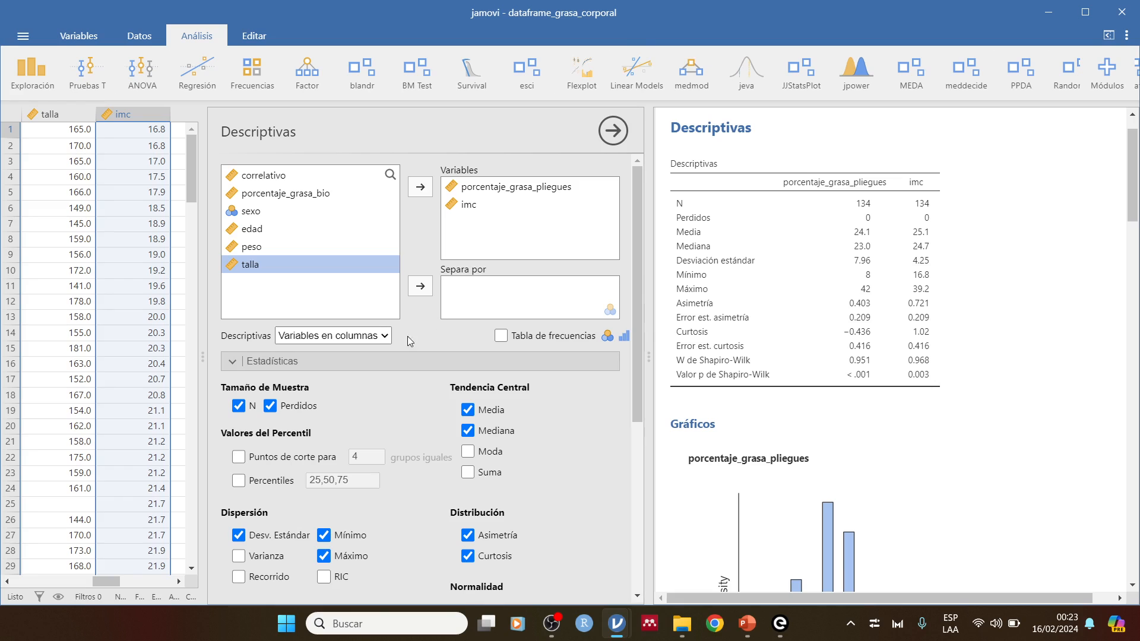
pyautogui.click(369, 346)
pyautogui.click(364, 356)
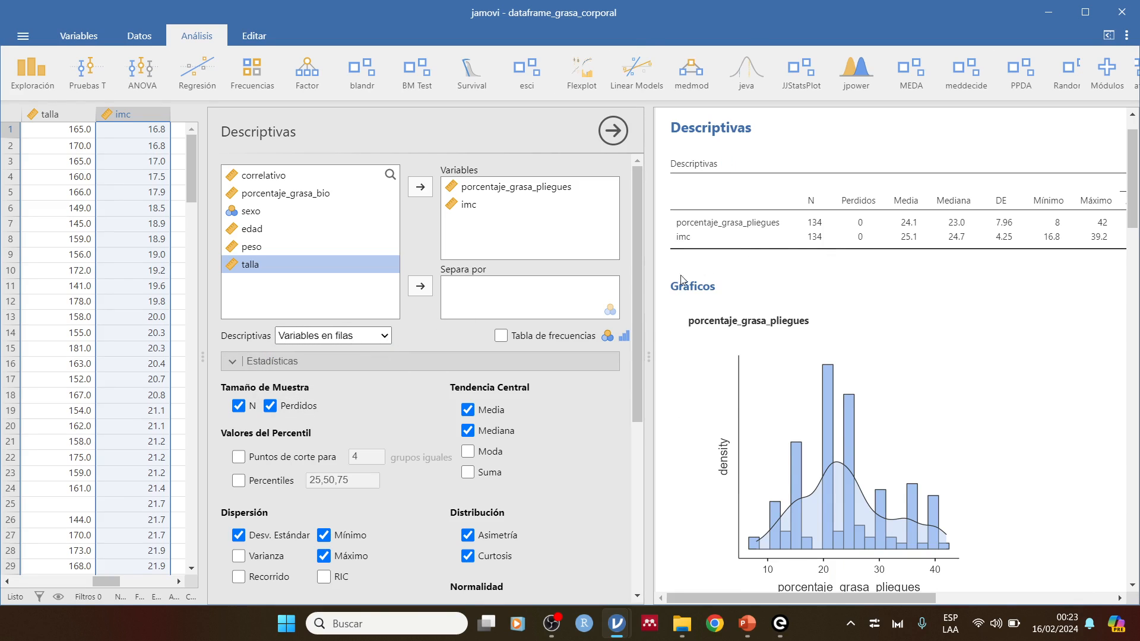
pyautogui.moveTo(652, 276); pyautogui.dragTo(127, 277)
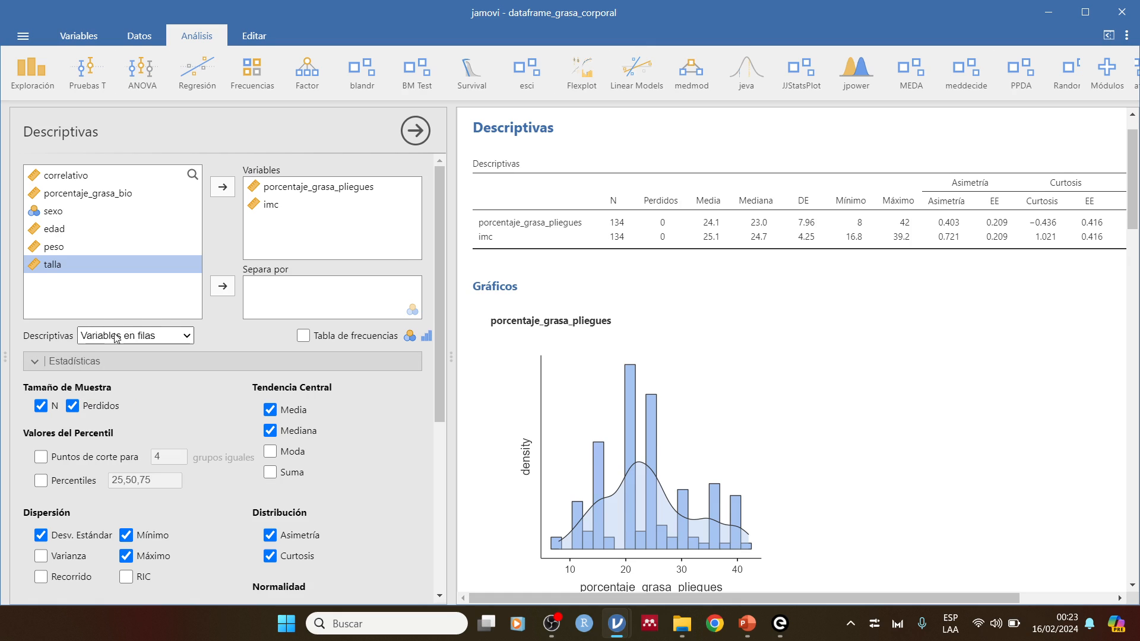
pyautogui.click(73, 409)
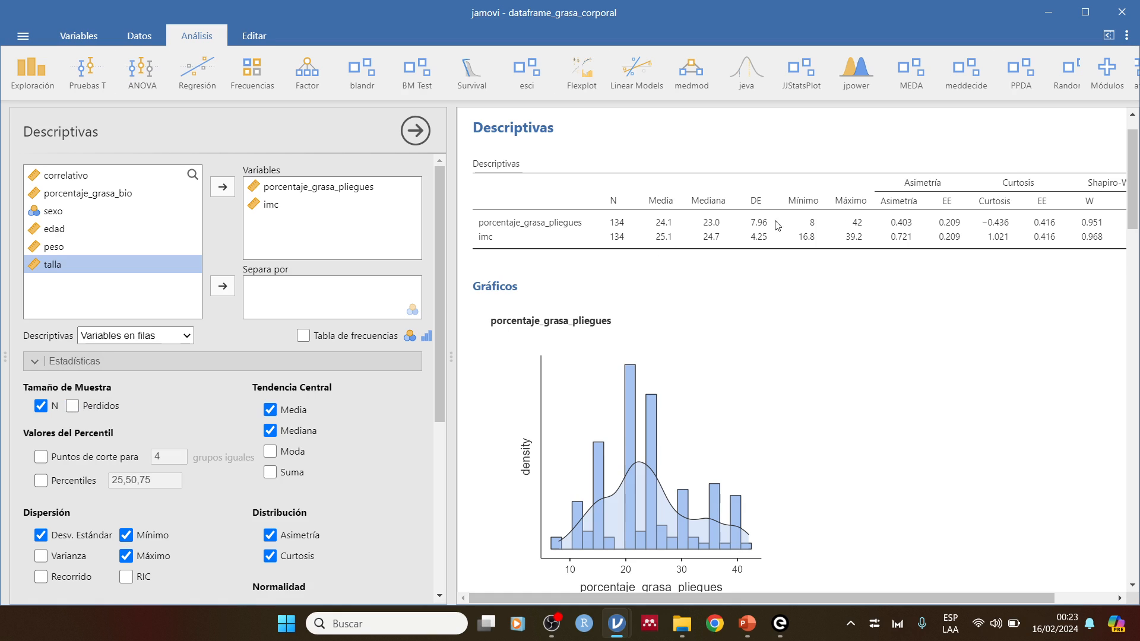
# Review the descriptives table and the histograms, box plots and Q-Q plots of porcentaje_grasa_pliegues and imc.
pyautogui.scroll(-3, 209, 482)
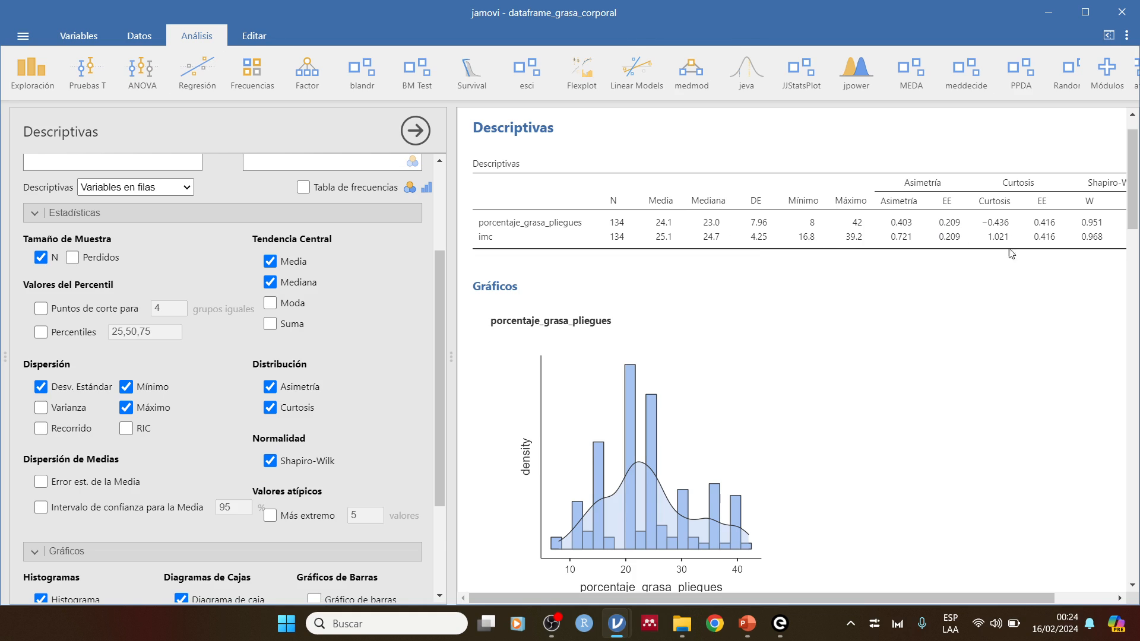
pyautogui.moveTo(875, 600); pyautogui.dragTo(799, 591)
pyautogui.scroll(-5, 773, 470)
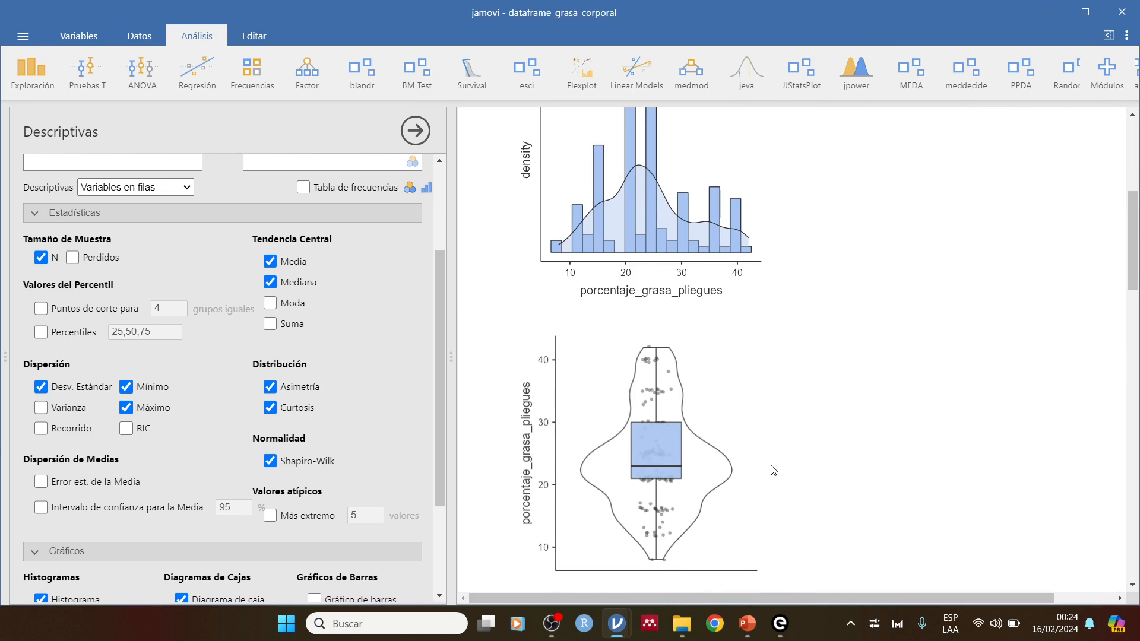
pyautogui.scroll(-12, 773, 470)
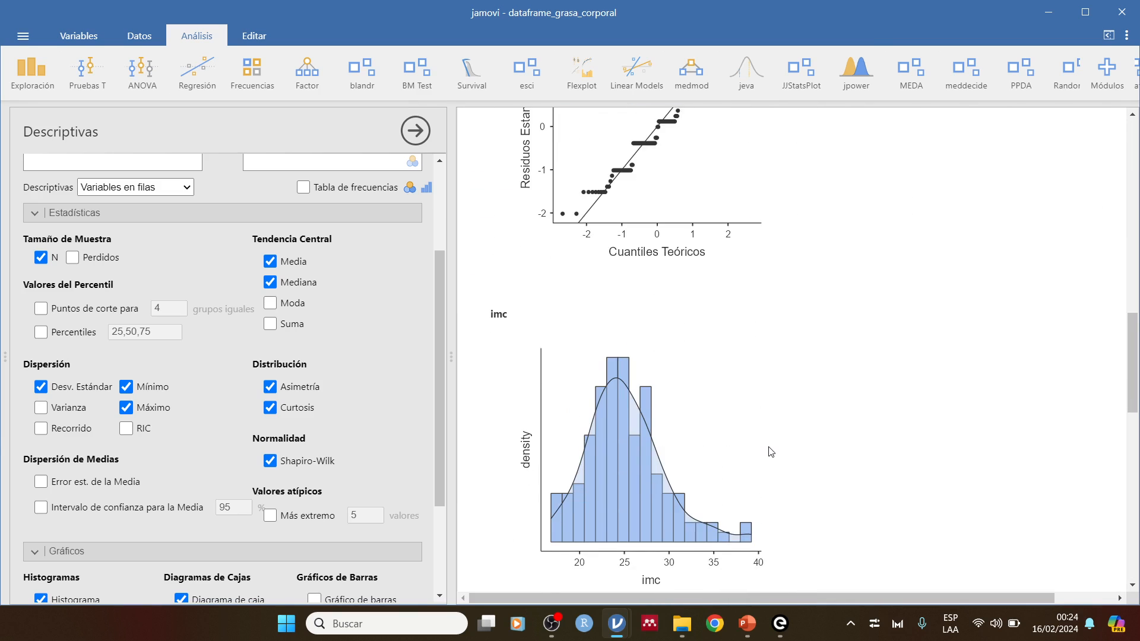
pyautogui.scroll(-4, 770, 452)
pyautogui.scroll(-10, 769, 447)
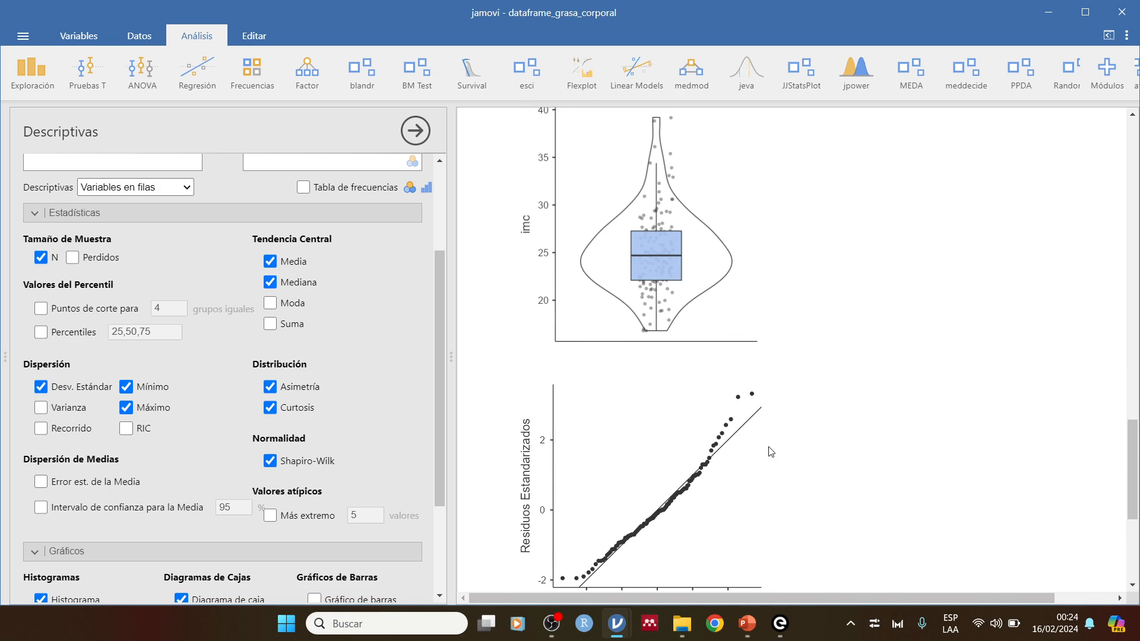
pyautogui.scroll(1, 768, 450)
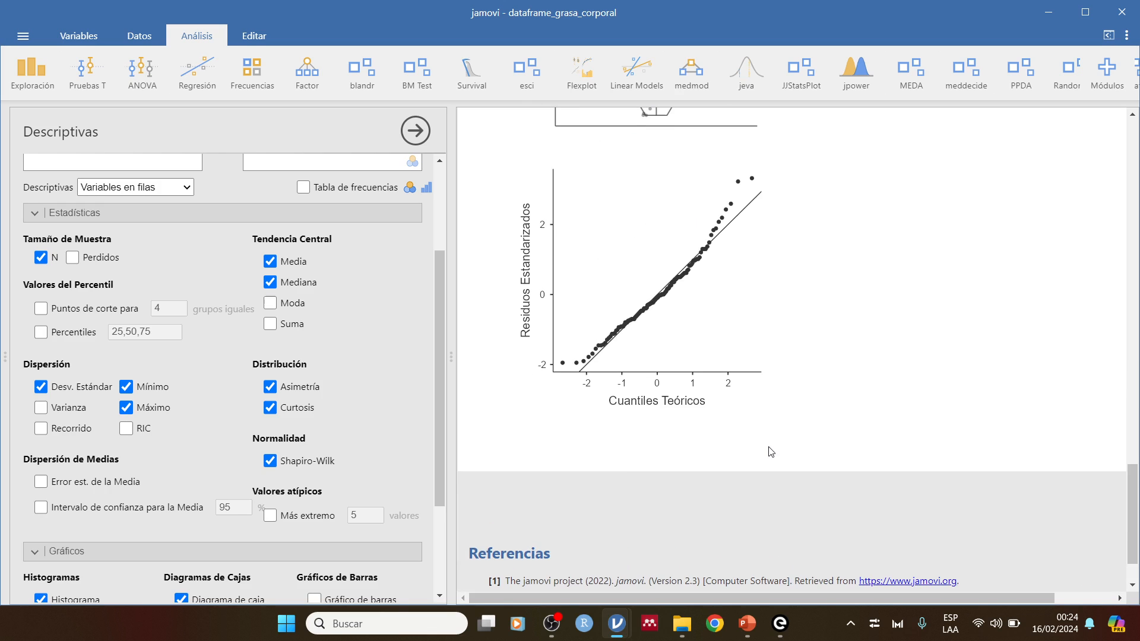
pyautogui.scroll(1, 167, 339)
pyautogui.scroll(2, 166, 341)
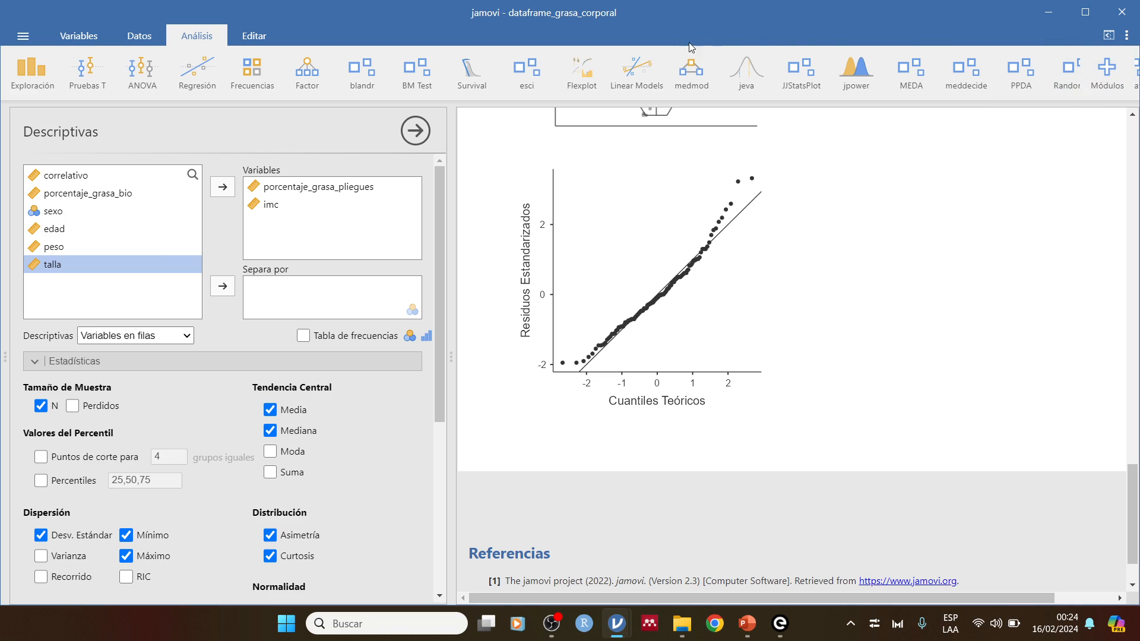
# Create a Matriz de Correlaciones analysis that also reports 95% confidence intervals and N.
pyautogui.click(205, 71)
pyautogui.click(227, 111)
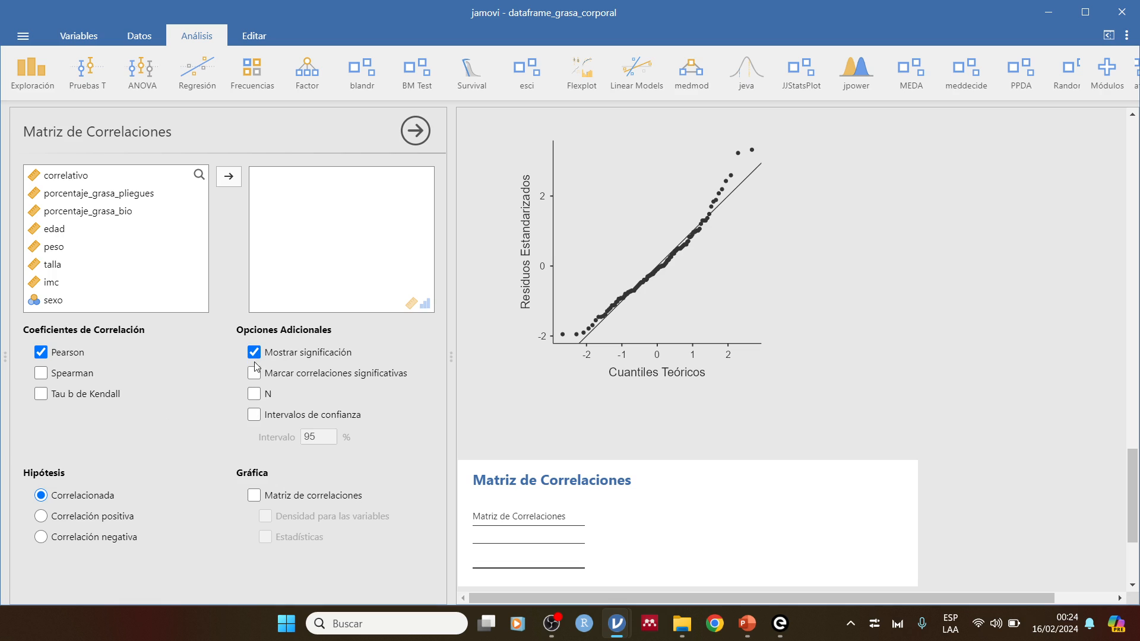
pyautogui.click(255, 418)
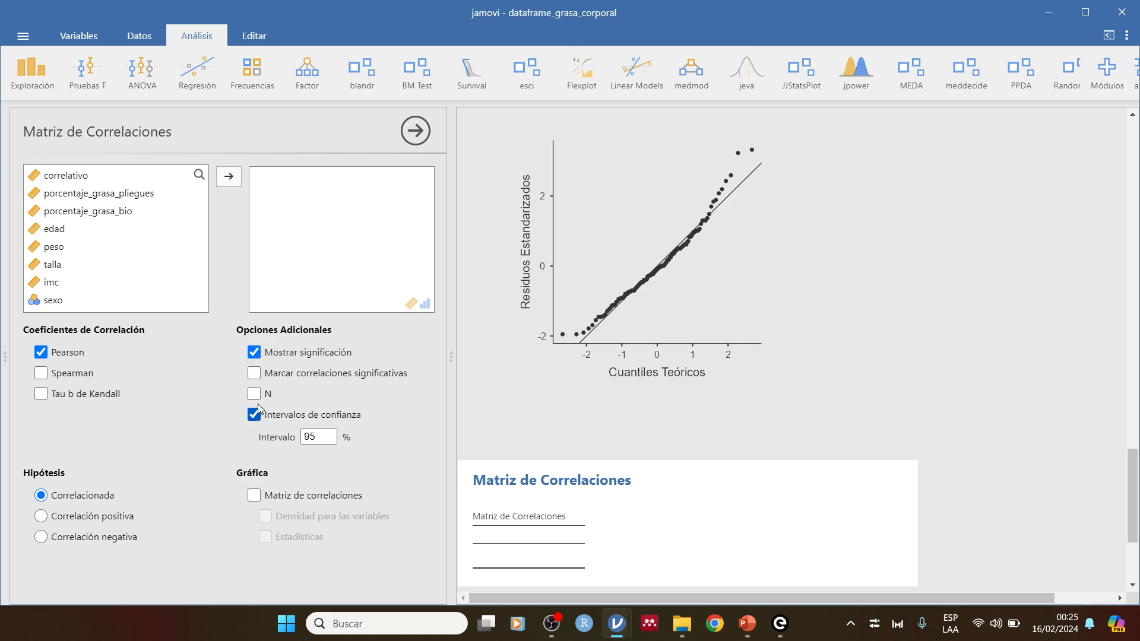
pyautogui.click(258, 394)
# Add imc and porcentaje_grasa_pliegues, in that order, as the variables of the correlation matrix.
pyautogui.click(109, 195)
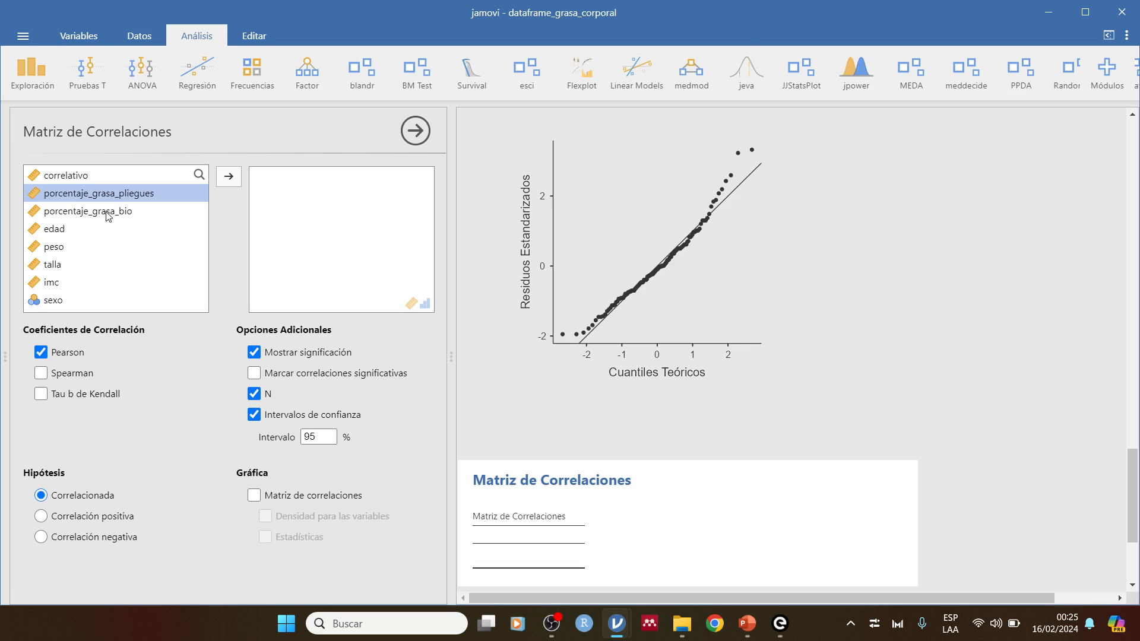
pyautogui.click(58, 283)
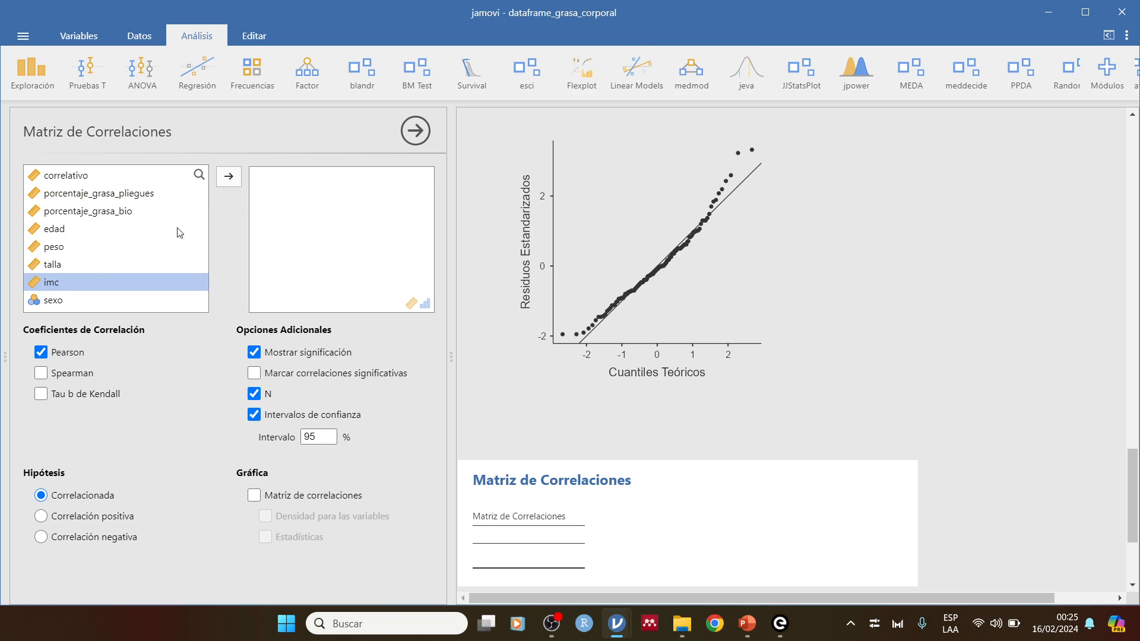
pyautogui.click(230, 177)
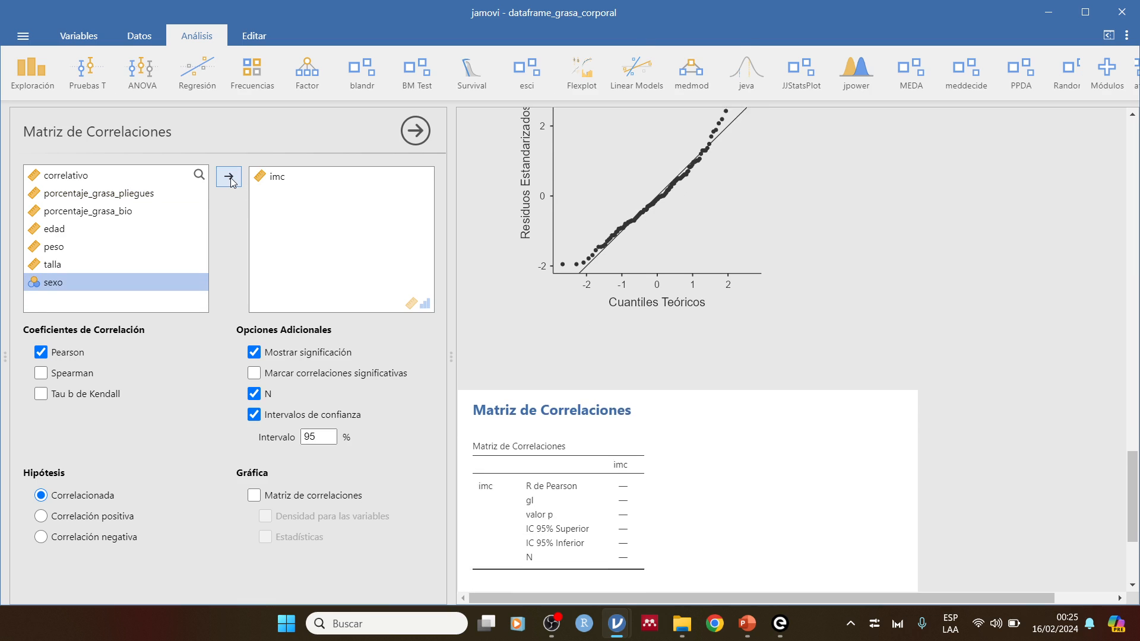
pyautogui.click(126, 195)
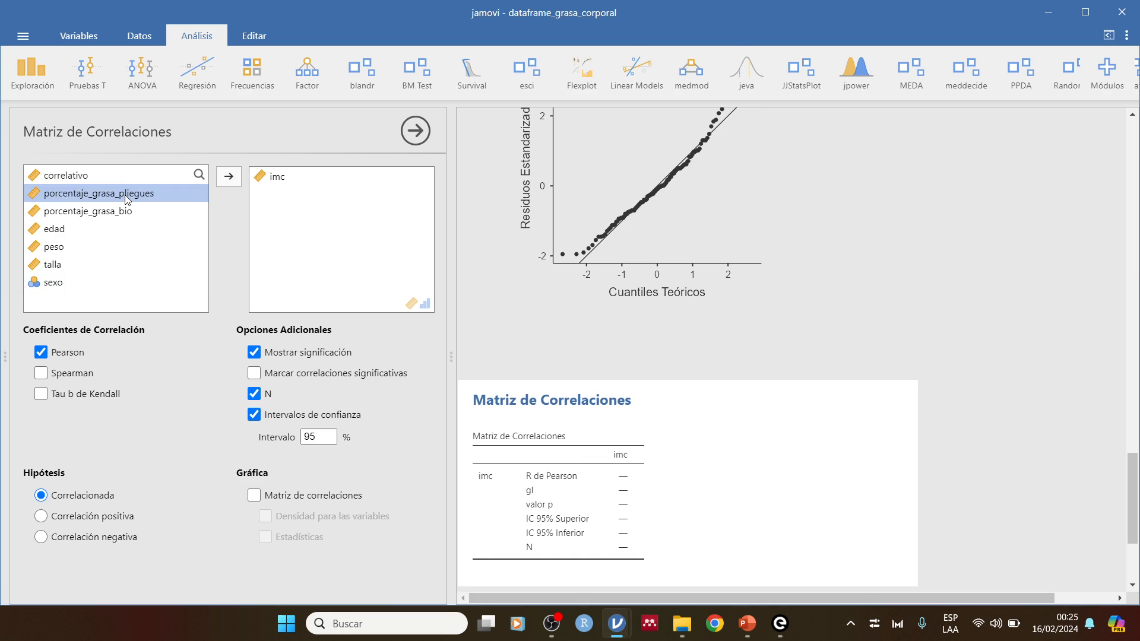
pyautogui.click(223, 178)
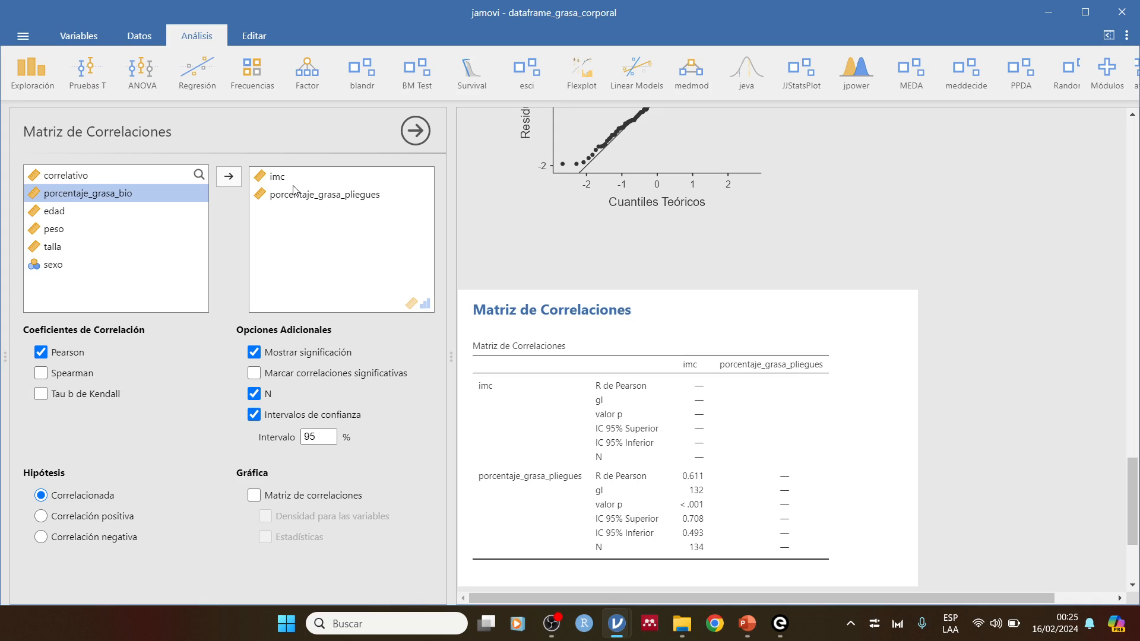
pyautogui.click(321, 197)
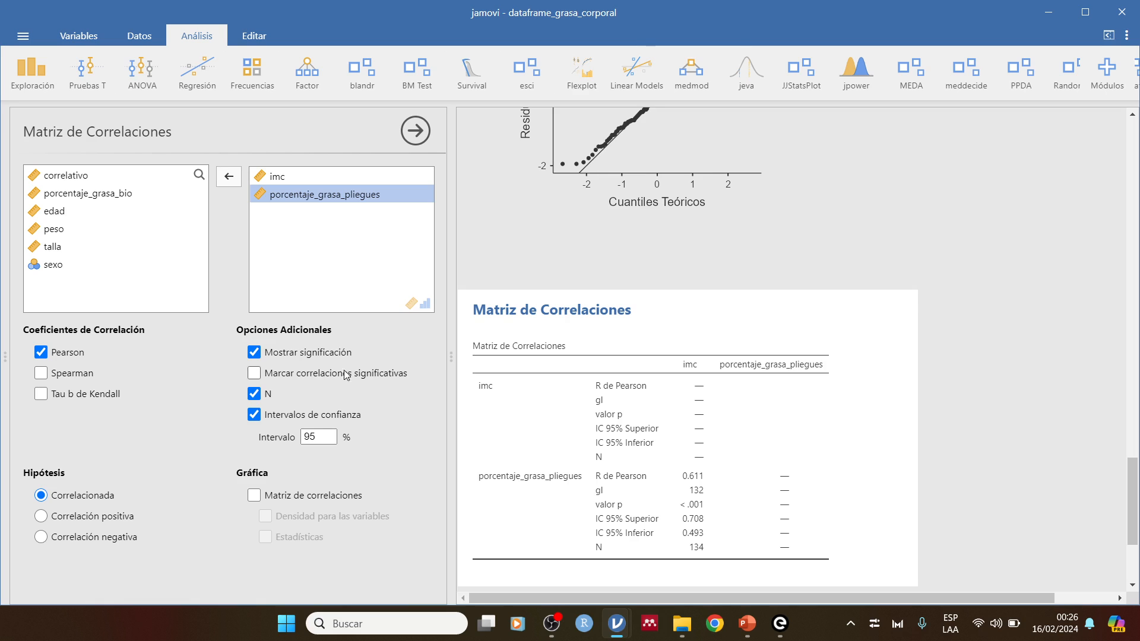
# Add the correlation matrix plot, including Densidad para las variables and Estadísticas.
pyautogui.scroll(-4, 690, 442)
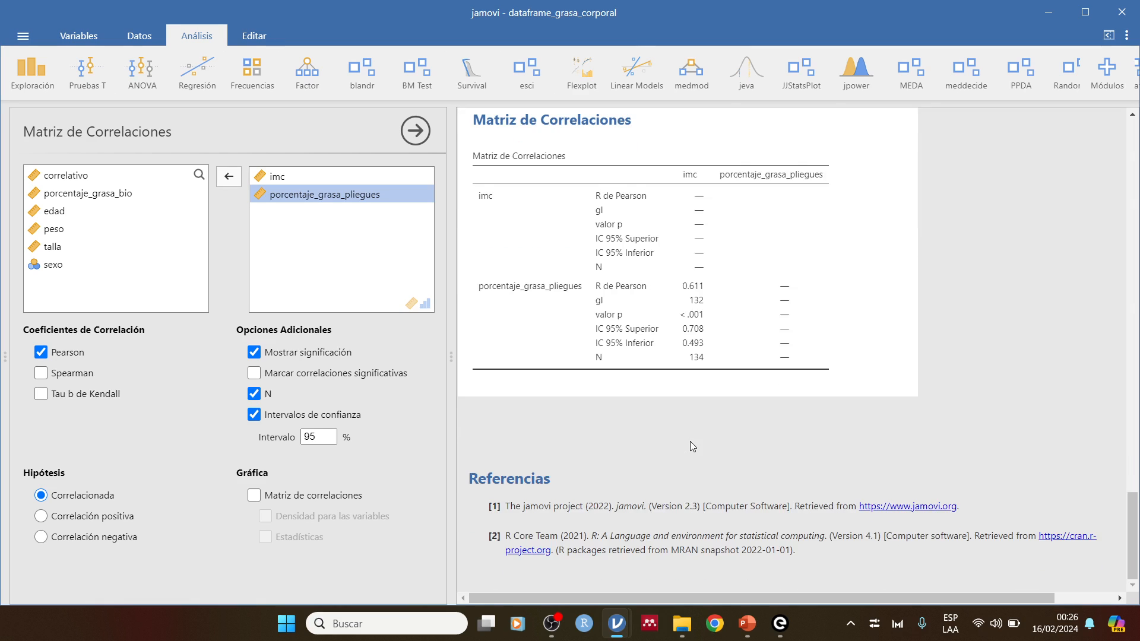
pyautogui.scroll(6, 690, 441)
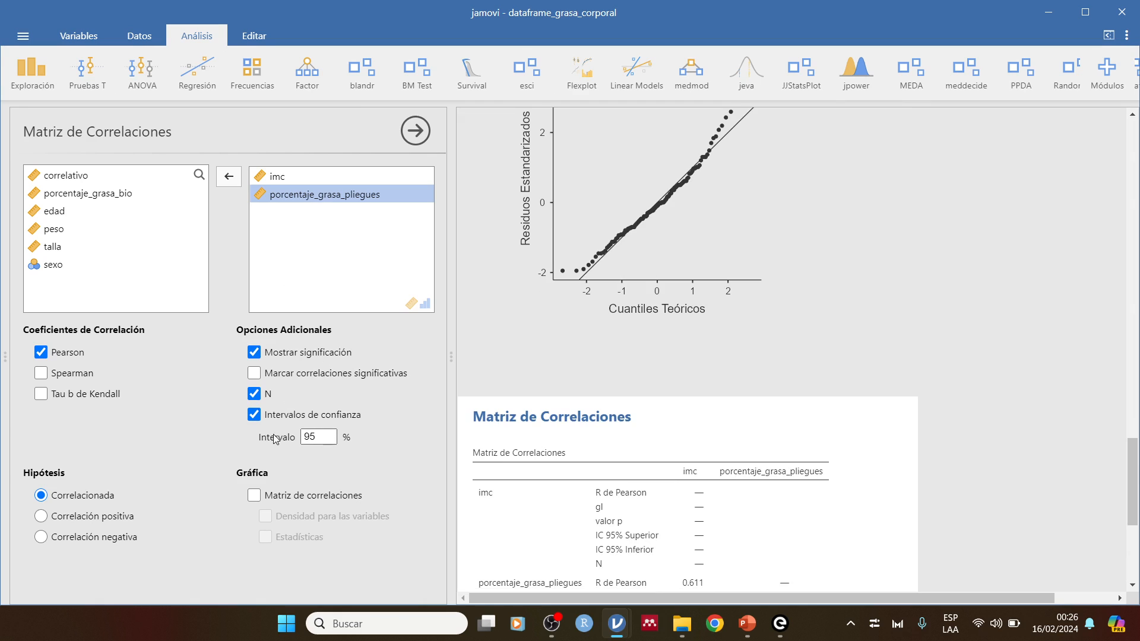
pyautogui.click(256, 496)
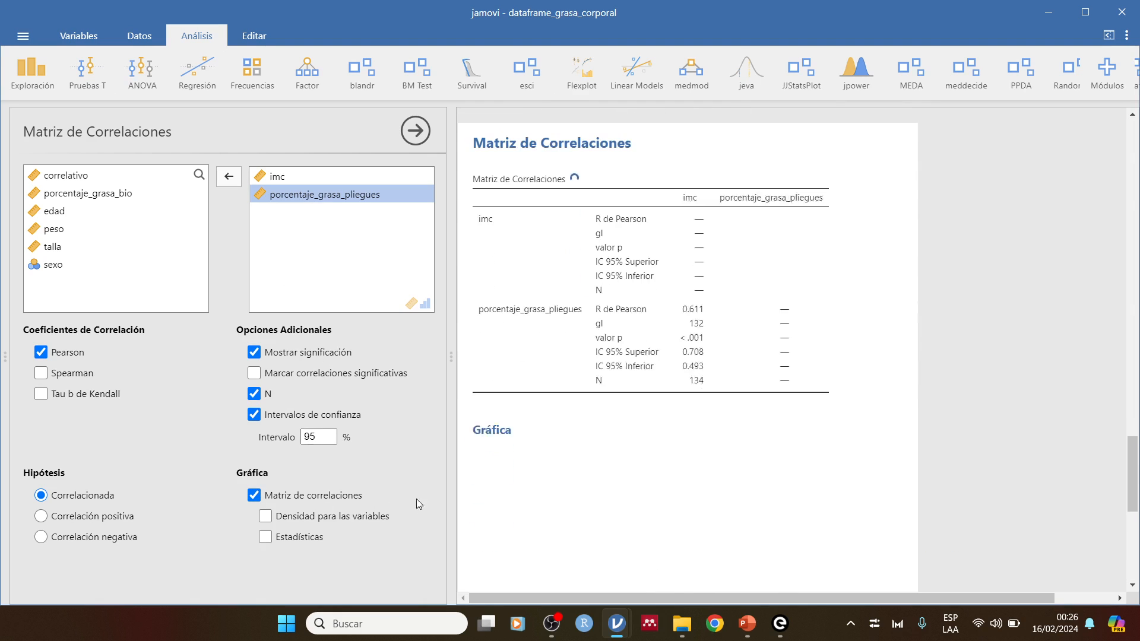
pyautogui.scroll(-4, 704, 433)
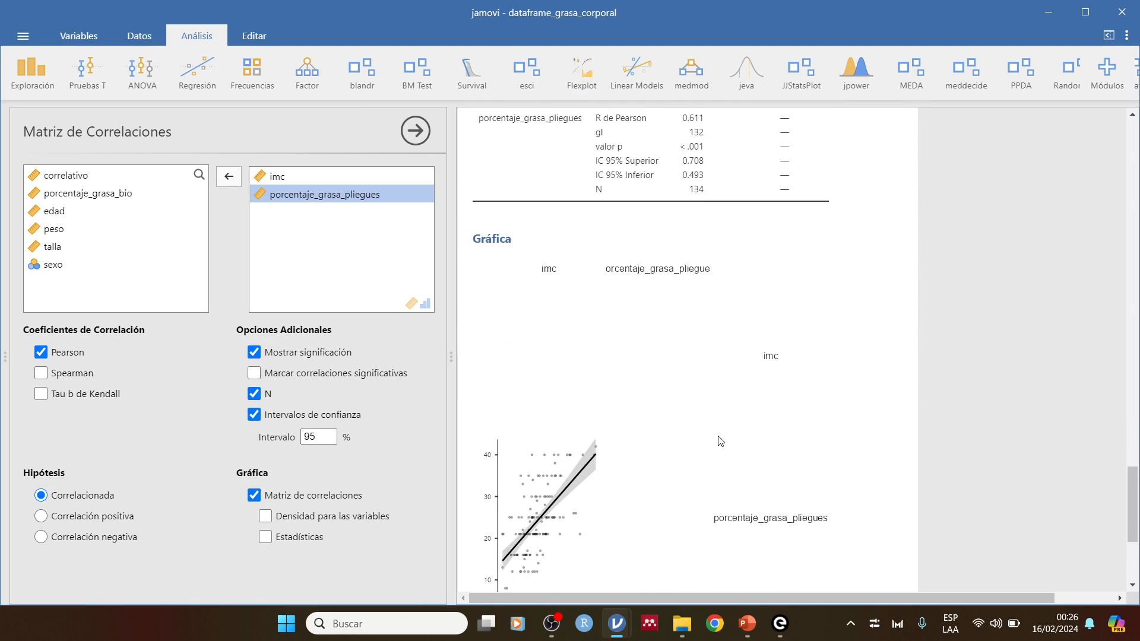
pyautogui.scroll(-3, 718, 439)
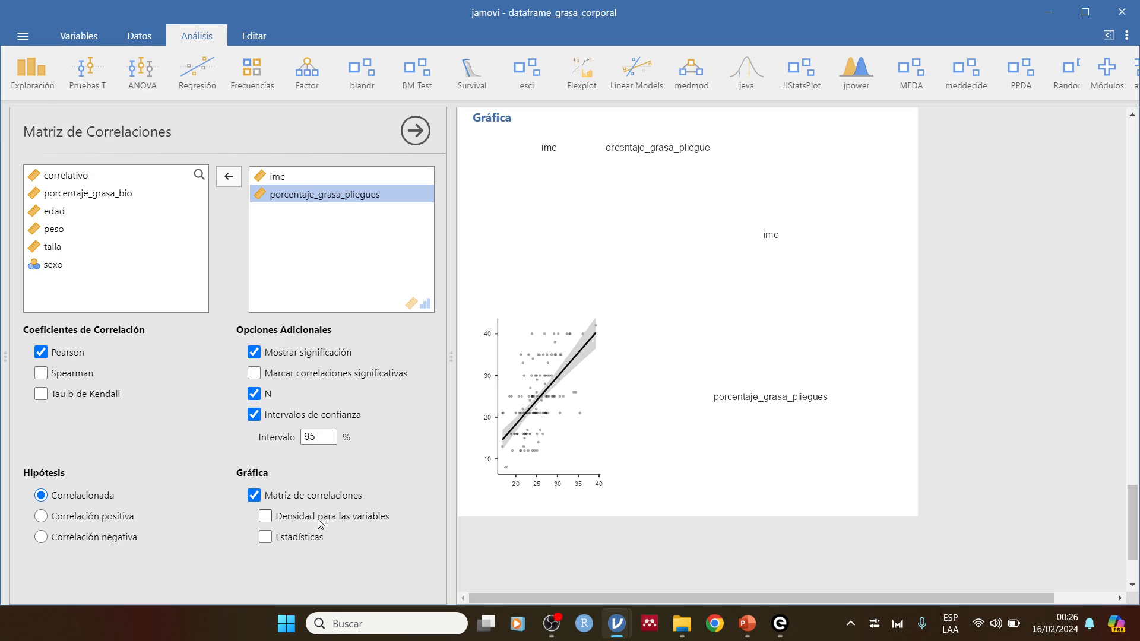
pyautogui.click(266, 516)
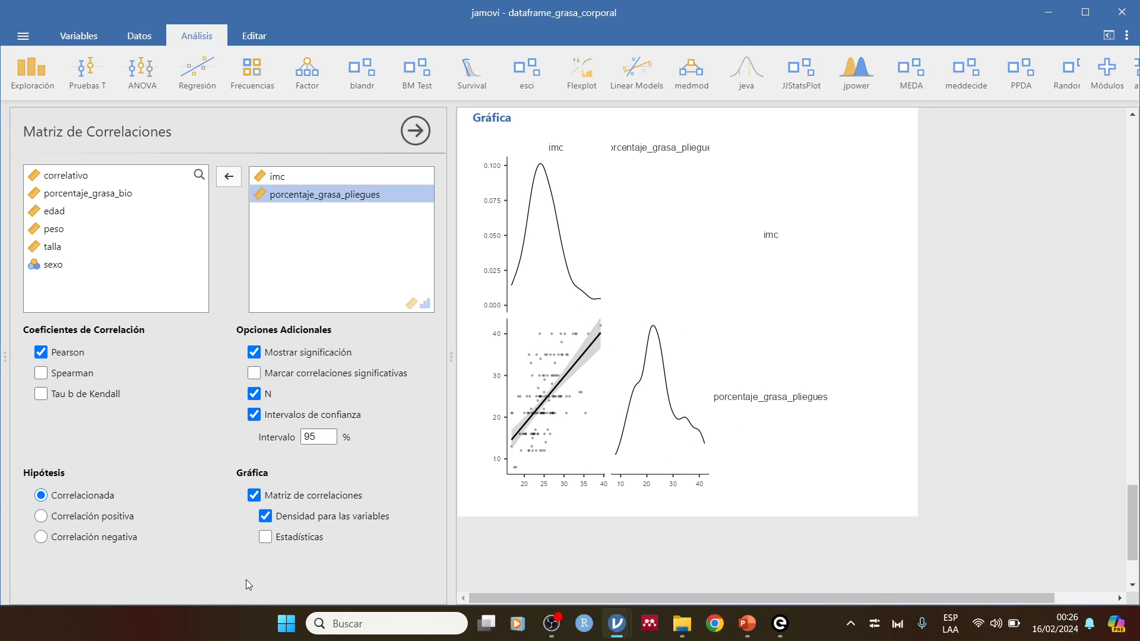
pyautogui.click(266, 537)
# Review the Pearson correlation, p-value and confidence interval in the table together with the correlation matrix plot.
pyautogui.scroll(3, 667, 329)
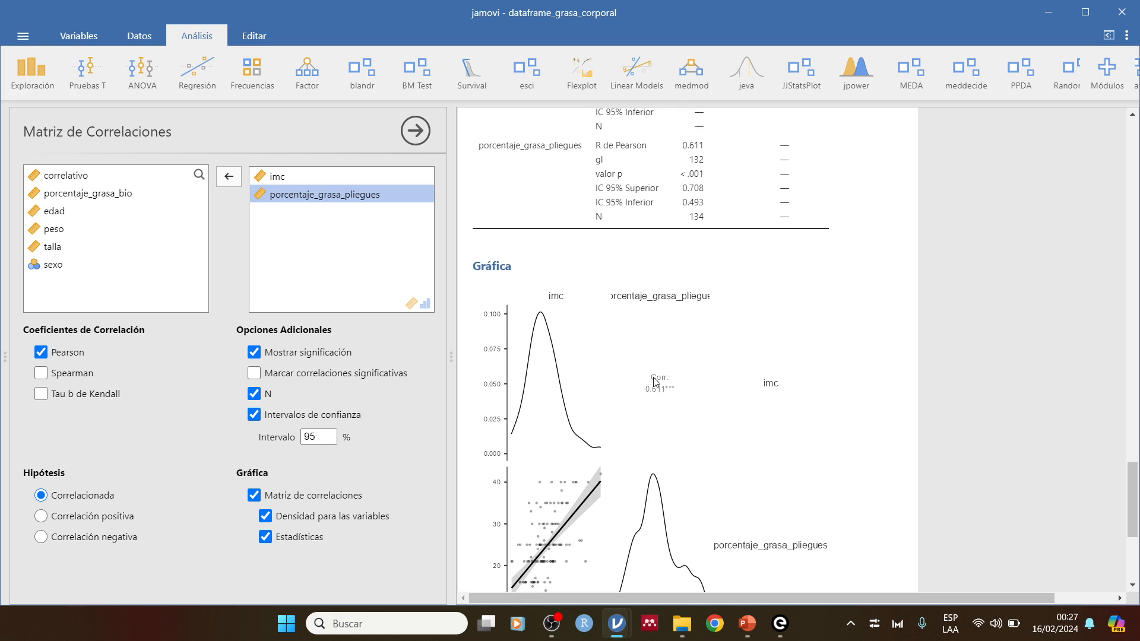
pyautogui.scroll(3, 653, 409)
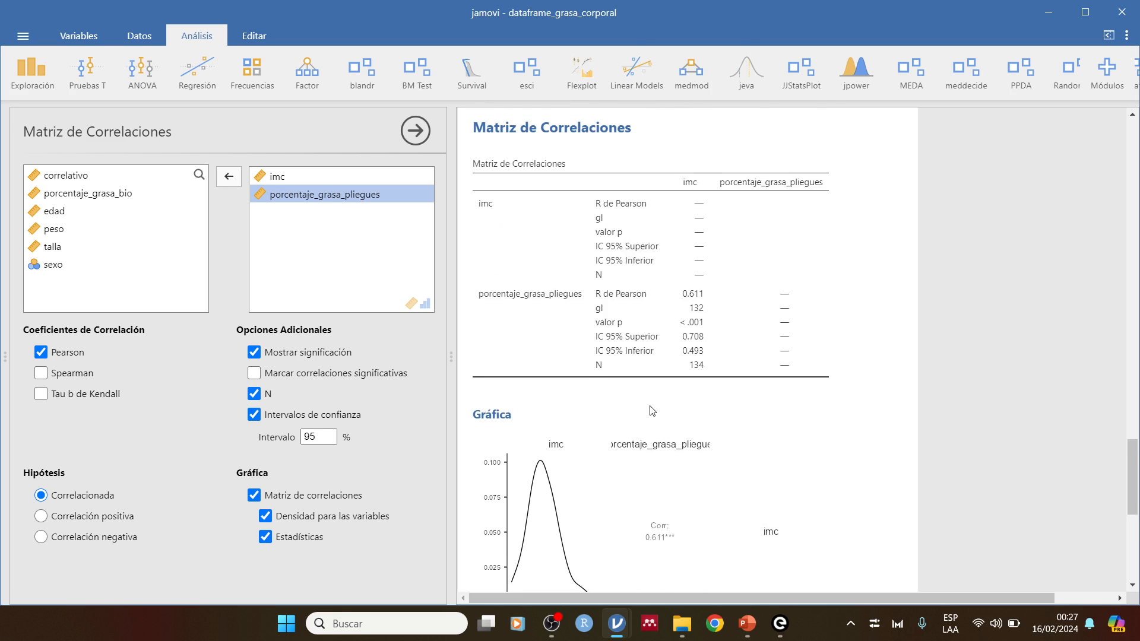
pyautogui.scroll(2, 653, 409)
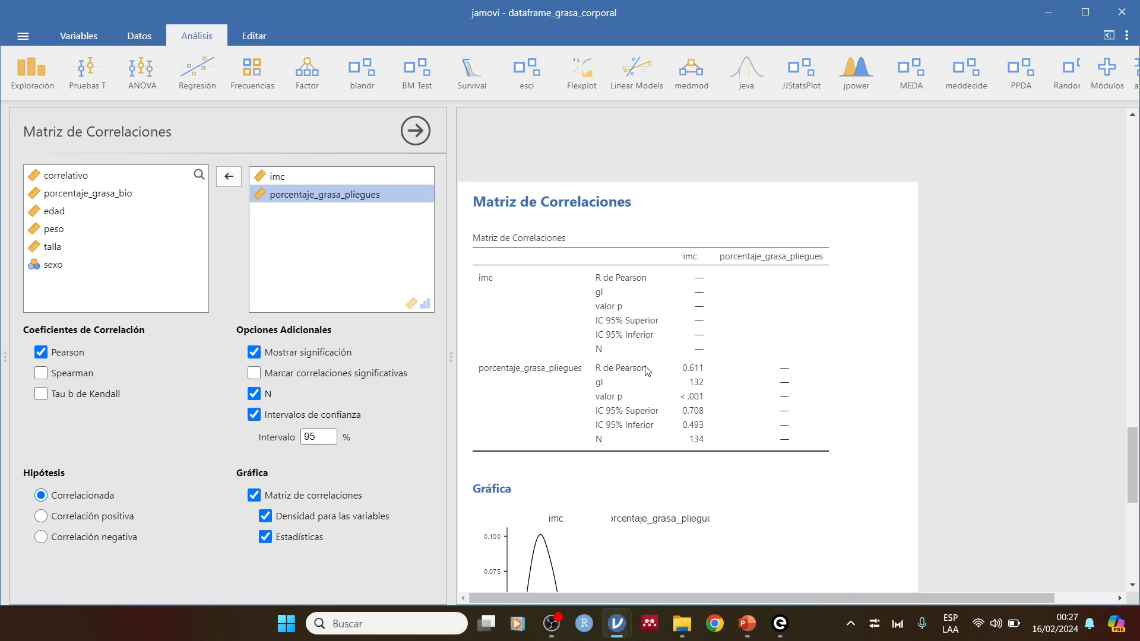
pyautogui.scroll(-2, 650, 371)
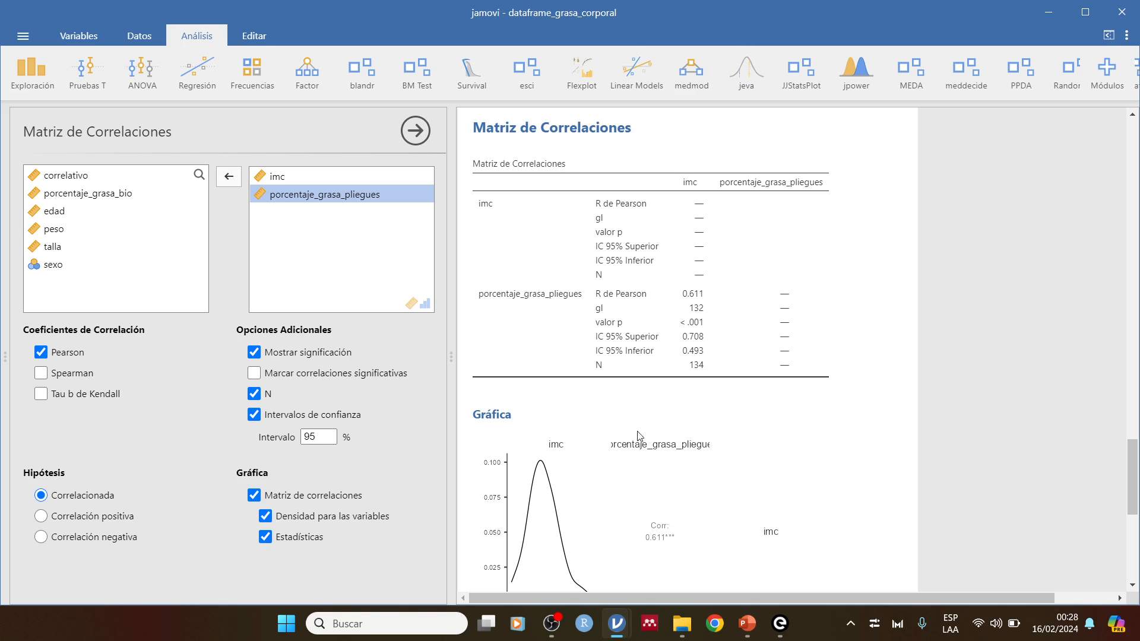
pyautogui.scroll(-1, 595, 359)
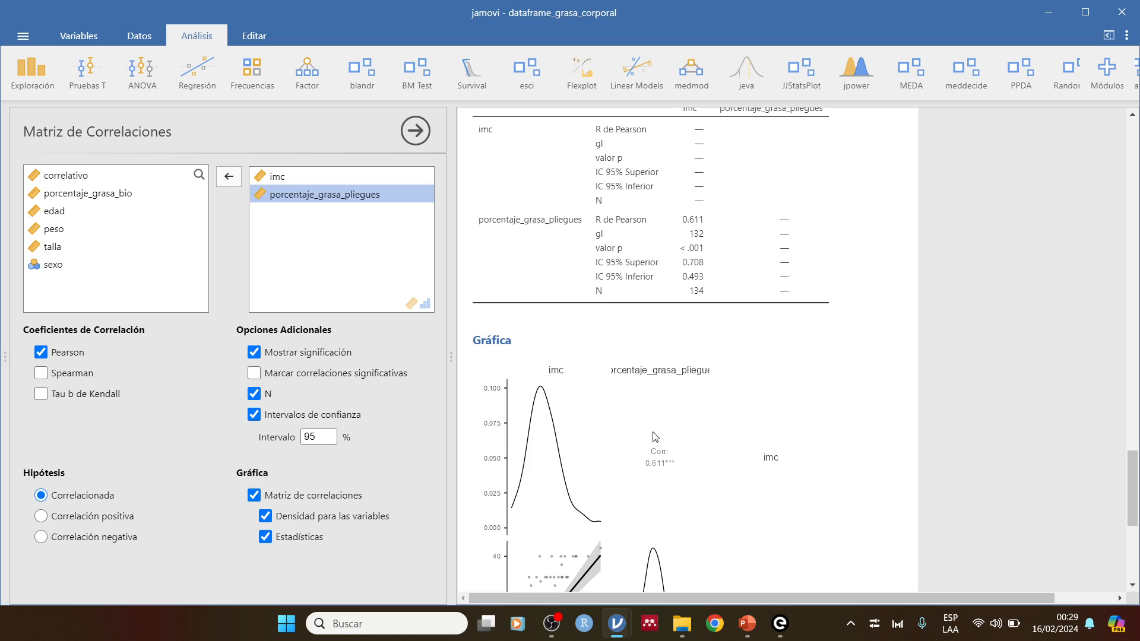
pyautogui.scroll(-3, 653, 436)
pyautogui.scroll(3, 655, 436)
# Mark up the correlation results on screen with H0 ρ=0, a boxed p-value, p<α and a cross through the null hypothesis.
pyautogui.moveTo(626, 318)
pyautogui.mouseDown()
pyautogui.moveTo(626, 338)
pyautogui.moveTo(645, 330)
pyautogui.moveTo(645, 346)
pyautogui.moveTo(661, 351)
pyautogui.moveTo(661, 335)
pyautogui.moveTo(709, 318)
pyautogui.moveTo(686, 352)
pyautogui.moveTo(737, 332)
pyautogui.moveTo(766, 344)
pyautogui.moveTo(765, 323)
pyautogui.mouseUp()
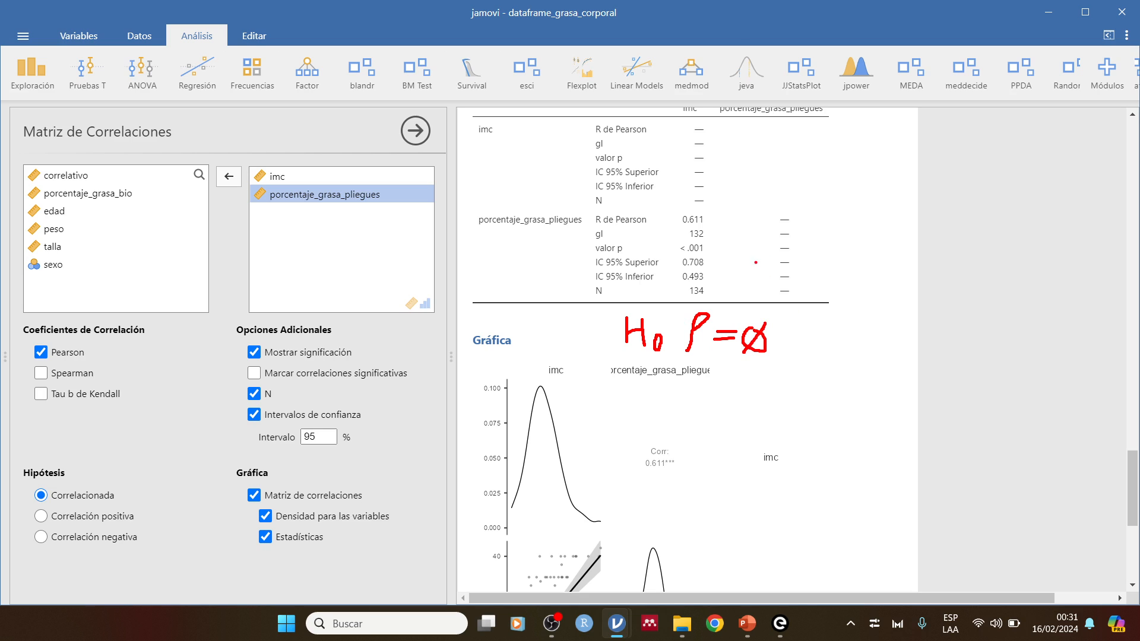
pyautogui.moveTo(665, 259)
pyautogui.mouseDown()
pyautogui.moveTo(709, 260)
pyautogui.moveTo(715, 240)
pyautogui.moveTo(674, 240)
pyautogui.moveTo(665, 258)
pyautogui.mouseUp()
pyautogui.moveTo(856, 245)
pyautogui.mouseDown()
pyautogui.moveTo(857, 288)
pyautogui.moveTo(872, 256)
pyautogui.moveTo(861, 268)
pyautogui.moveTo(909, 272)
pyautogui.moveTo(920, 256)
pyautogui.moveTo(954, 270)
pyautogui.mouseUp()
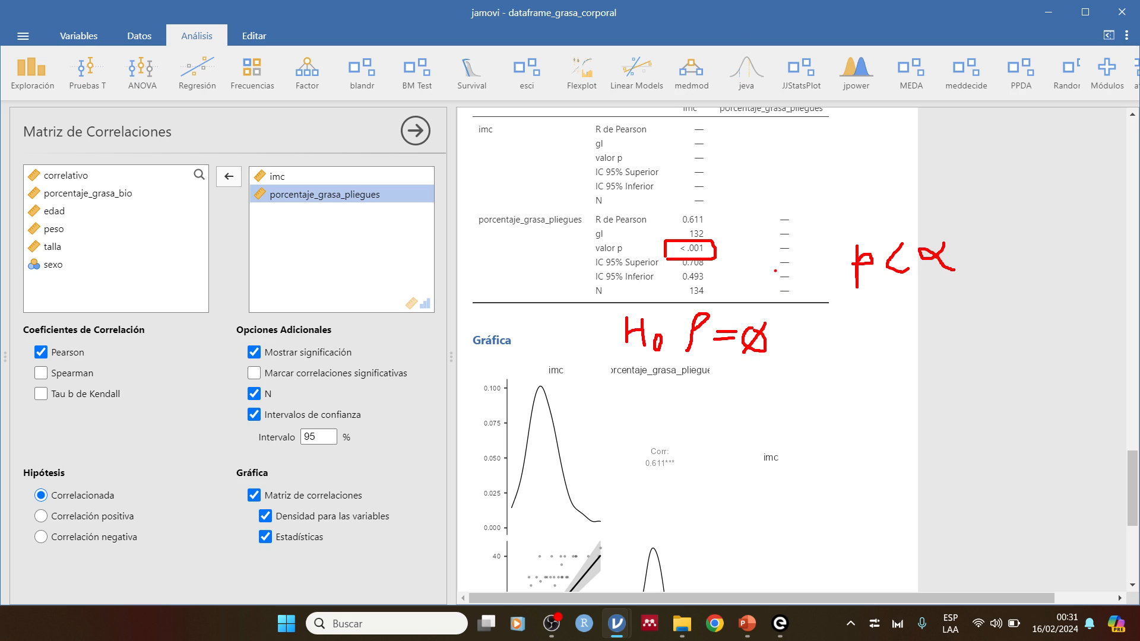
pyautogui.moveTo(735, 275); pyautogui.dragTo(690, 350)
pyautogui.moveTo(668, 293); pyautogui.dragTo(754, 358)
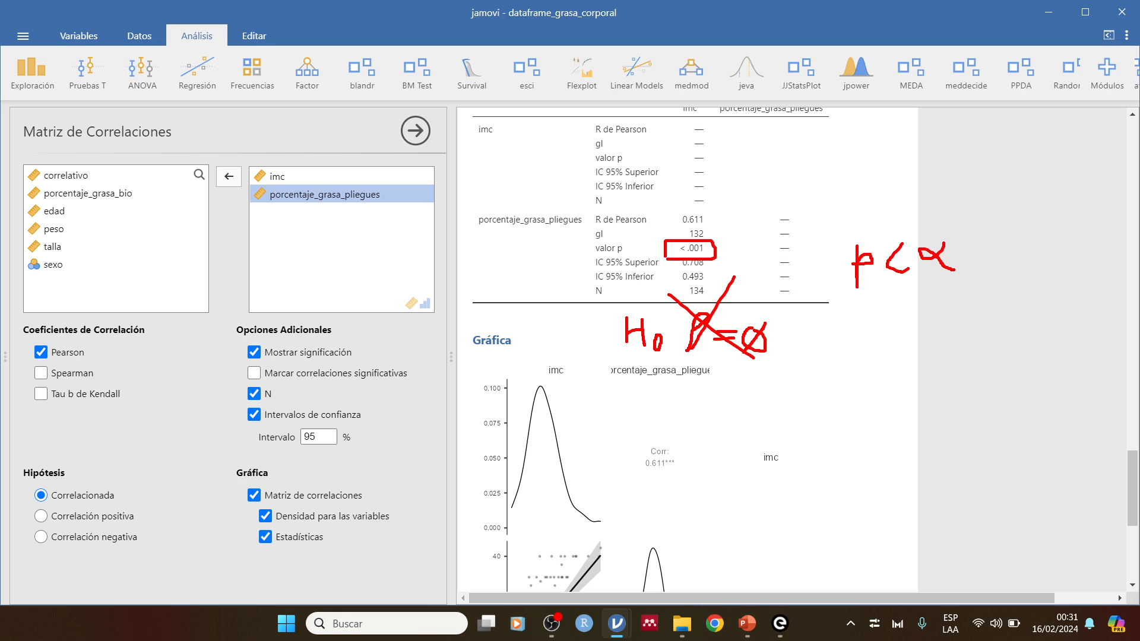
pyautogui.press('Escape')
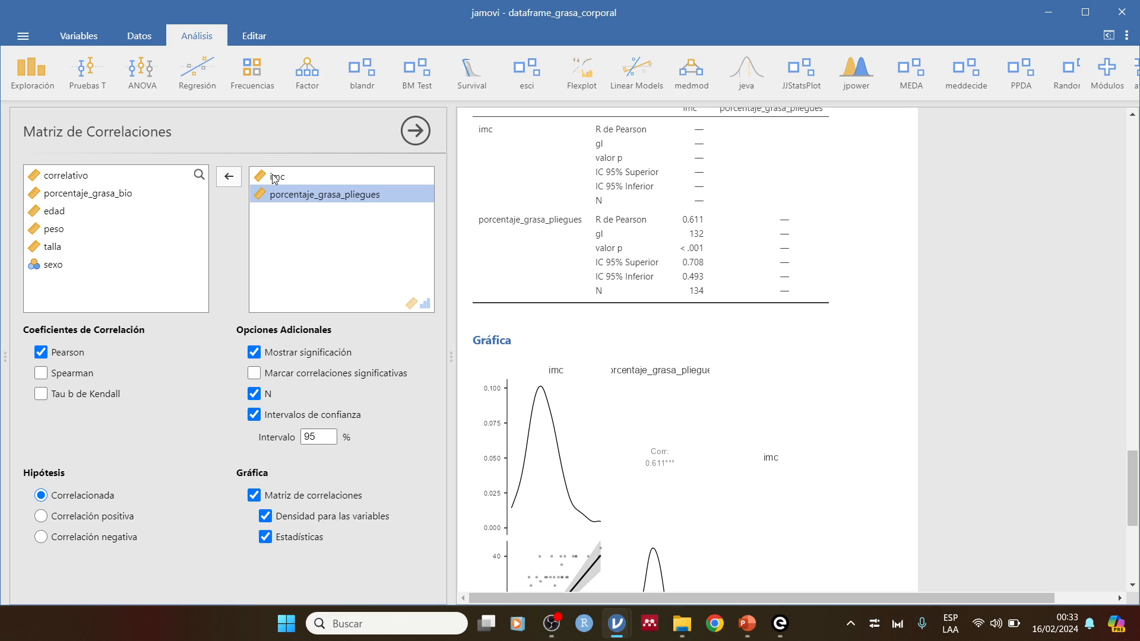
# Create a new Descriptivas analysis of porcentaje_grasa_bio split by sexo.
pyautogui.click(51, 269)
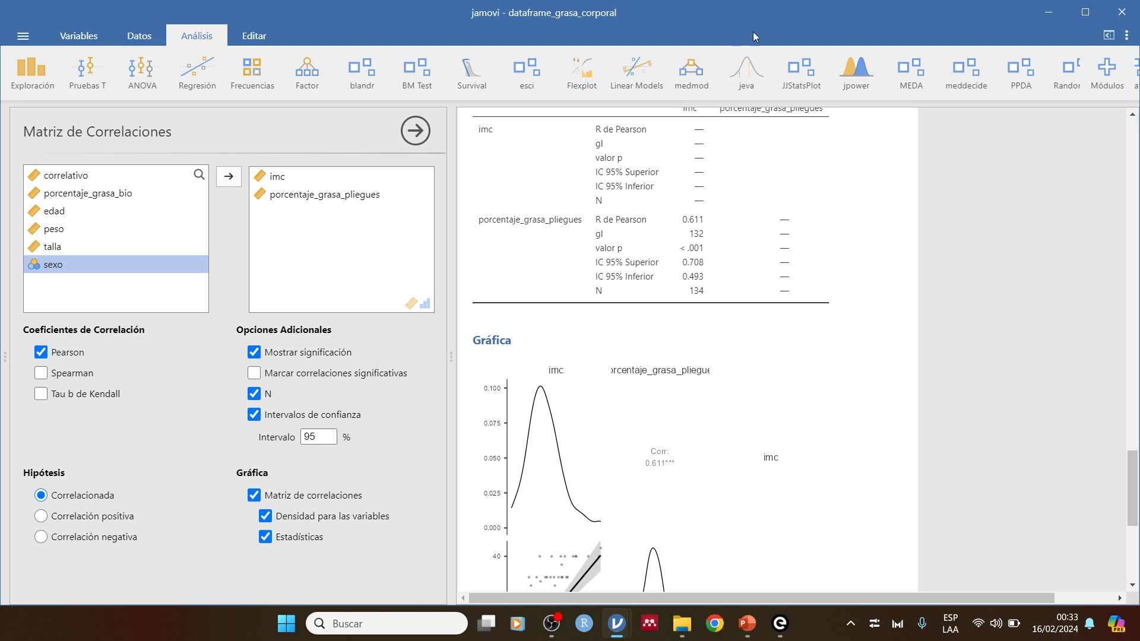
pyautogui.click(30, 80)
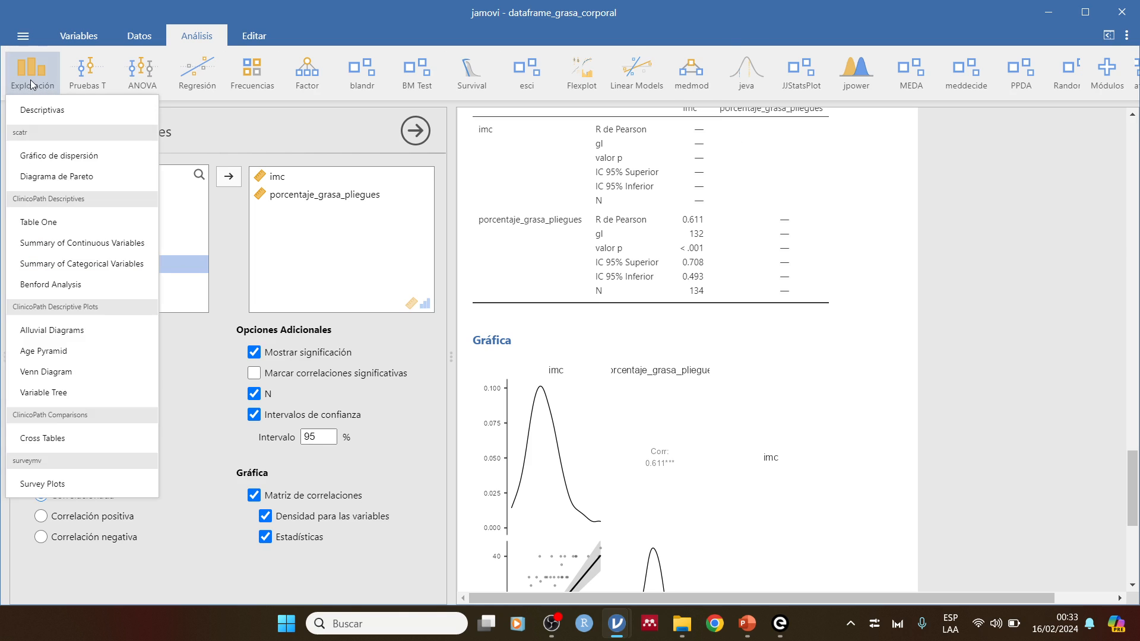
pyautogui.click(40, 112)
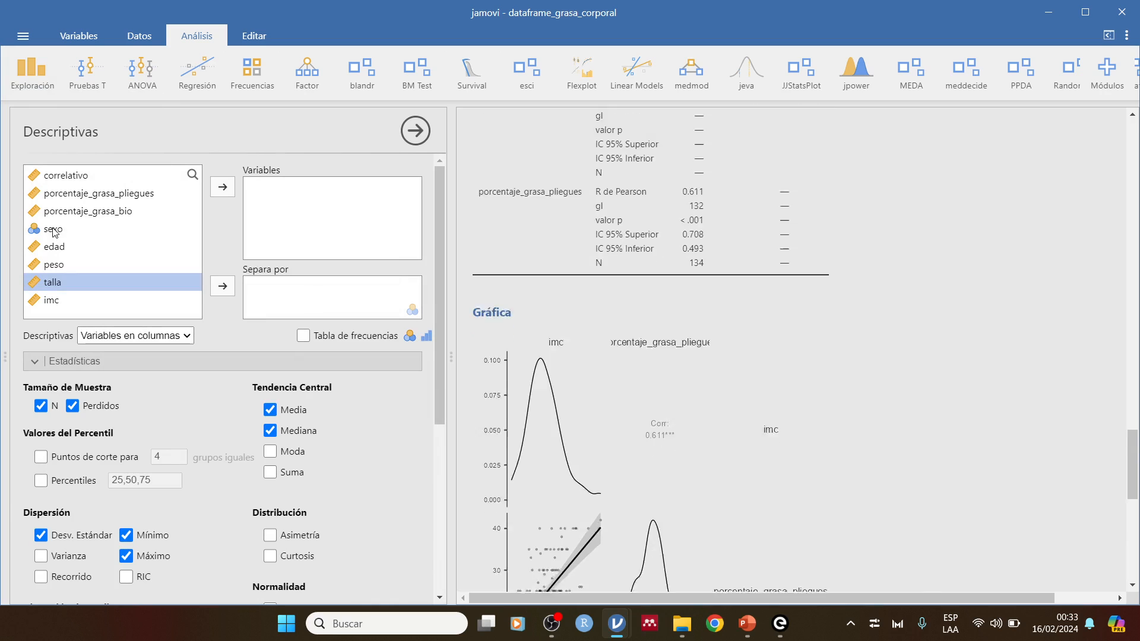
pyautogui.click(55, 231)
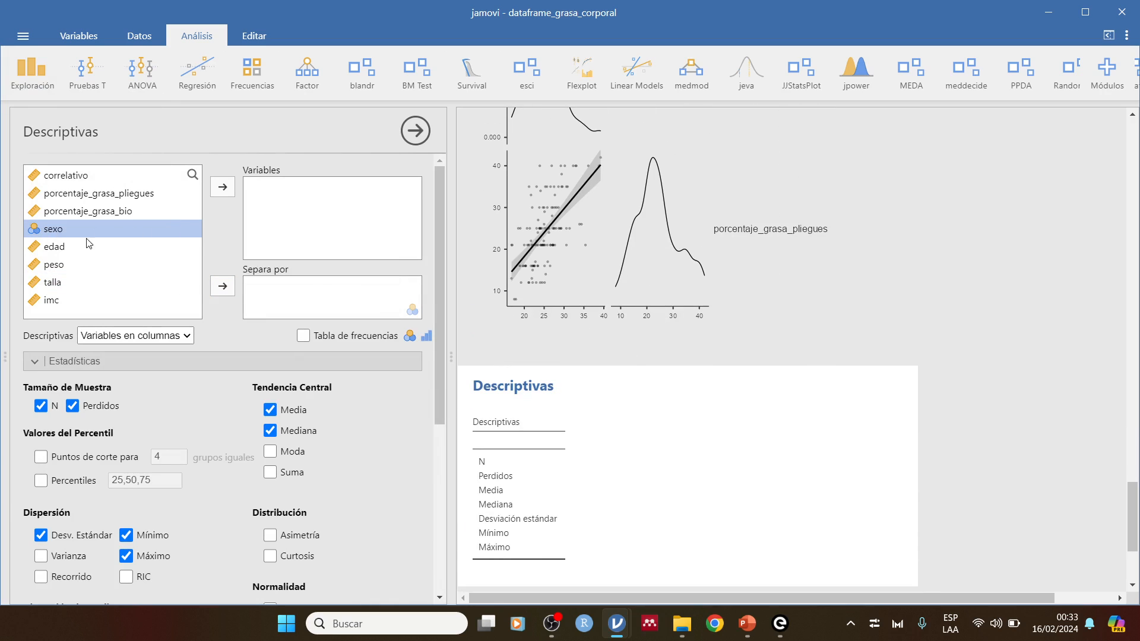
pyautogui.click(105, 212)
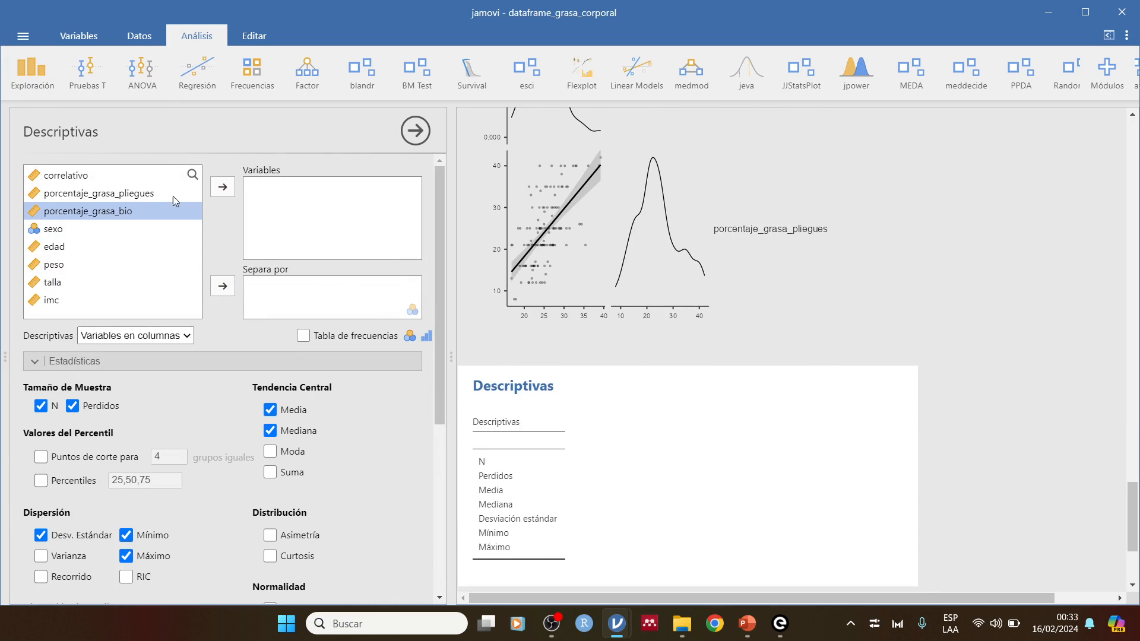
pyautogui.click(223, 187)
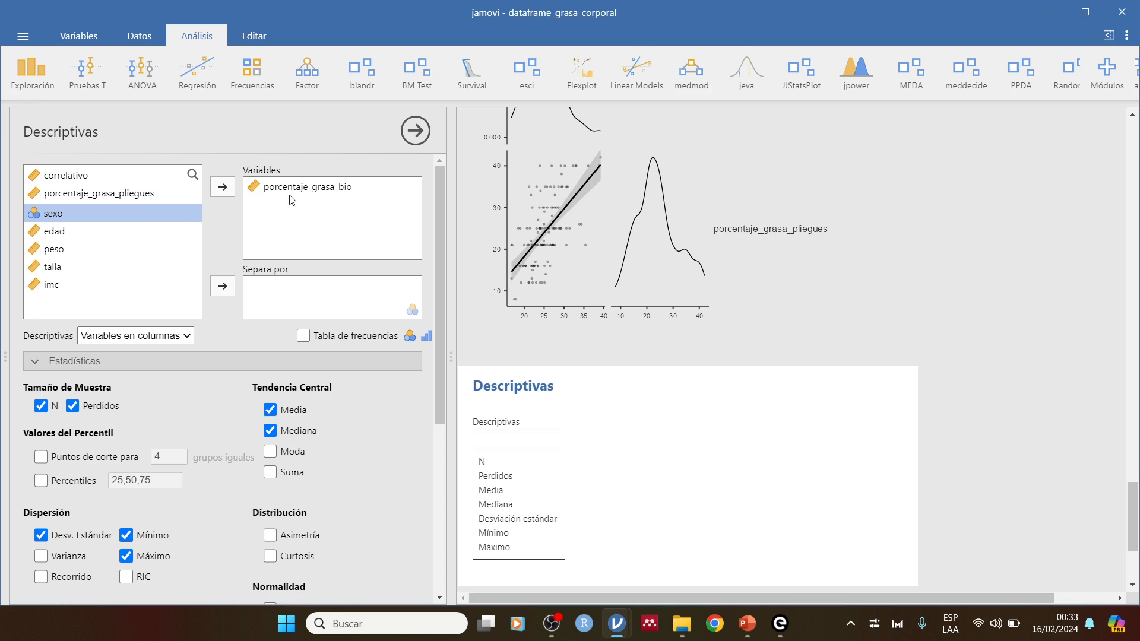
pyautogui.click(222, 287)
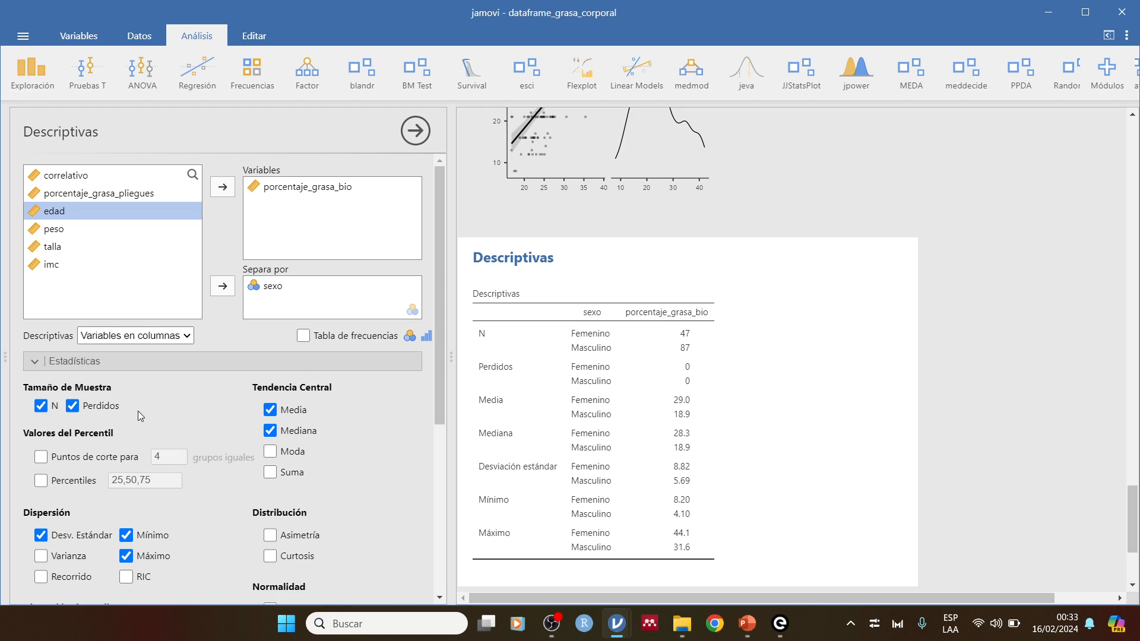
# Exclude N and Perdidos from the new descriptives table and arrange its variables in rows.
pyautogui.click(72, 406)
pyautogui.click(40, 405)
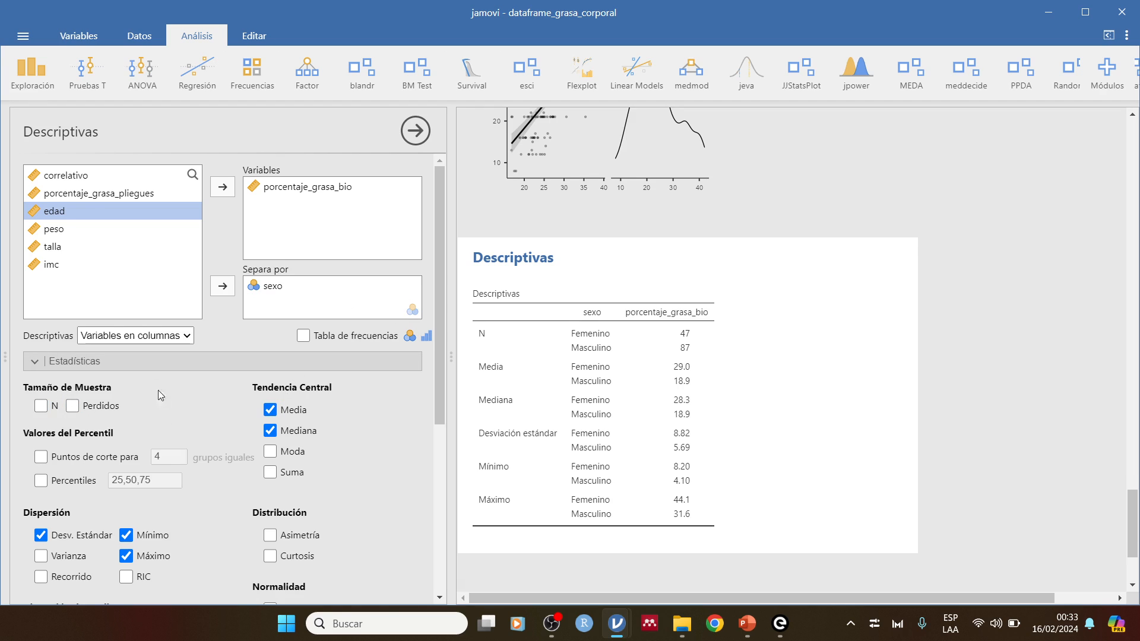
pyautogui.click(130, 338)
pyautogui.click(131, 351)
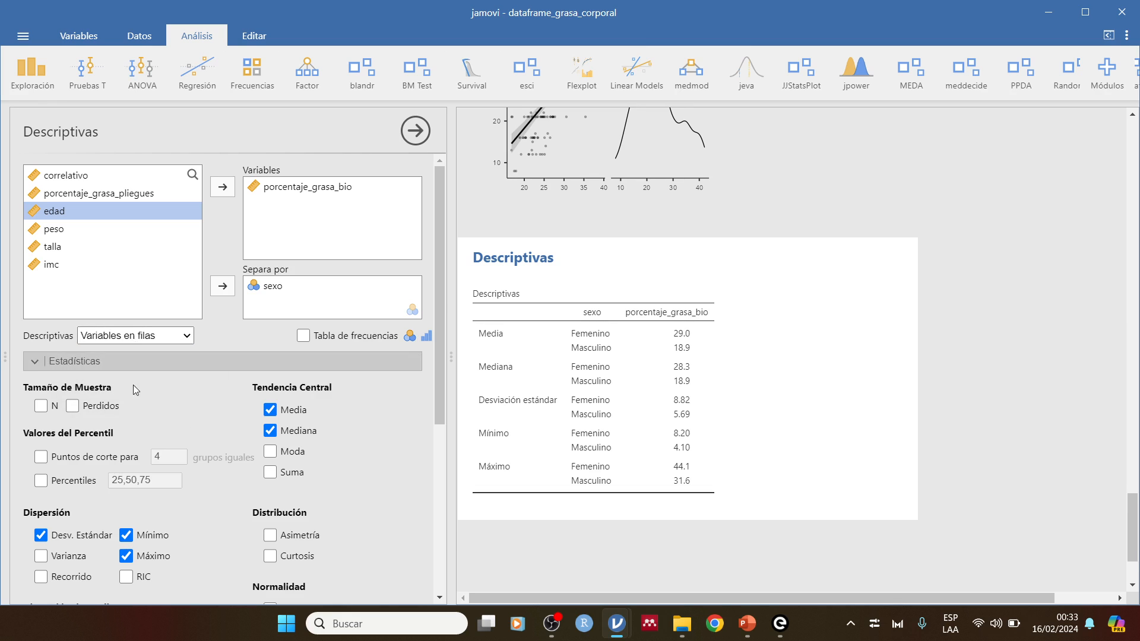
# Add box plots and histograms with density curves for porcentaje_grasa_bio by sexo.
pyautogui.scroll(-3, 212, 416)
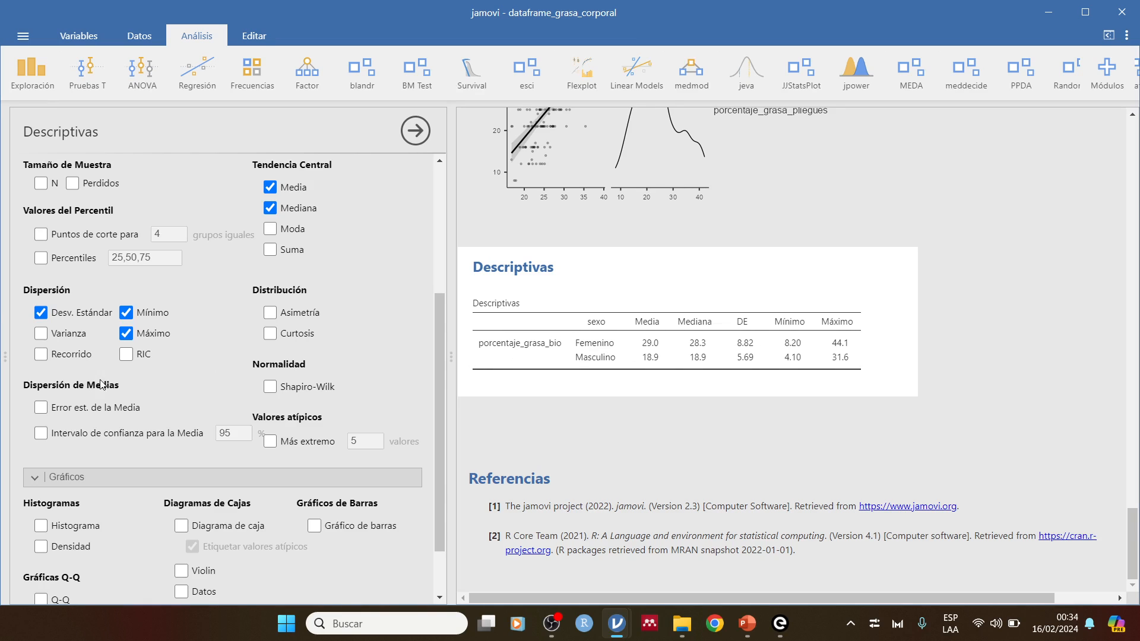
pyautogui.scroll(-2, 118, 411)
pyautogui.click(183, 461)
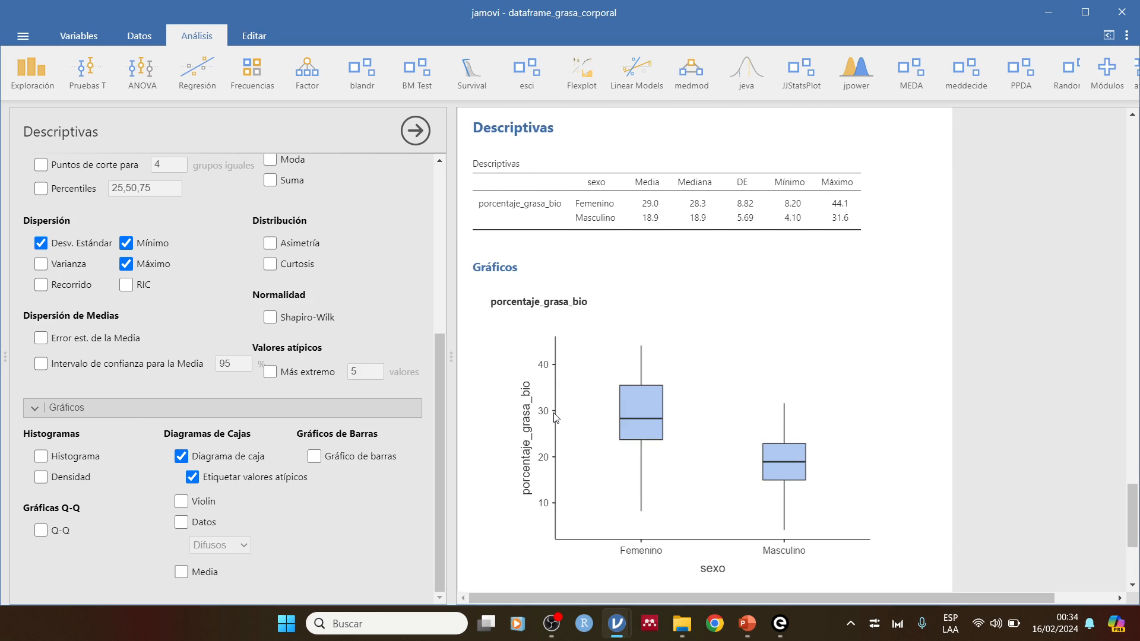
pyautogui.scroll(-3, 557, 416)
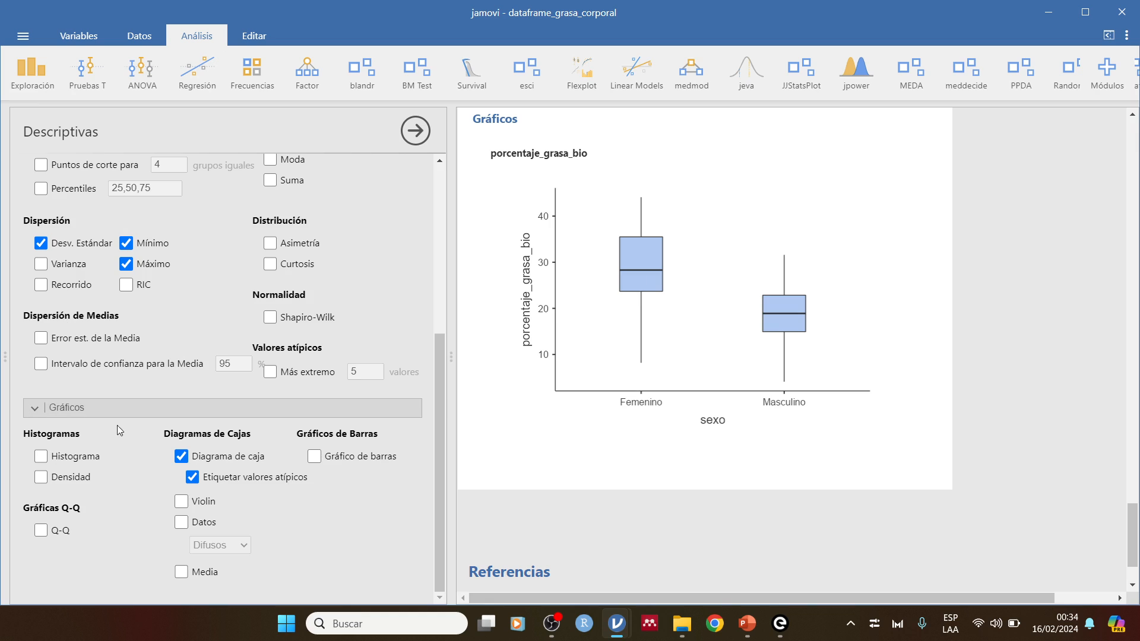
pyautogui.click(42, 458)
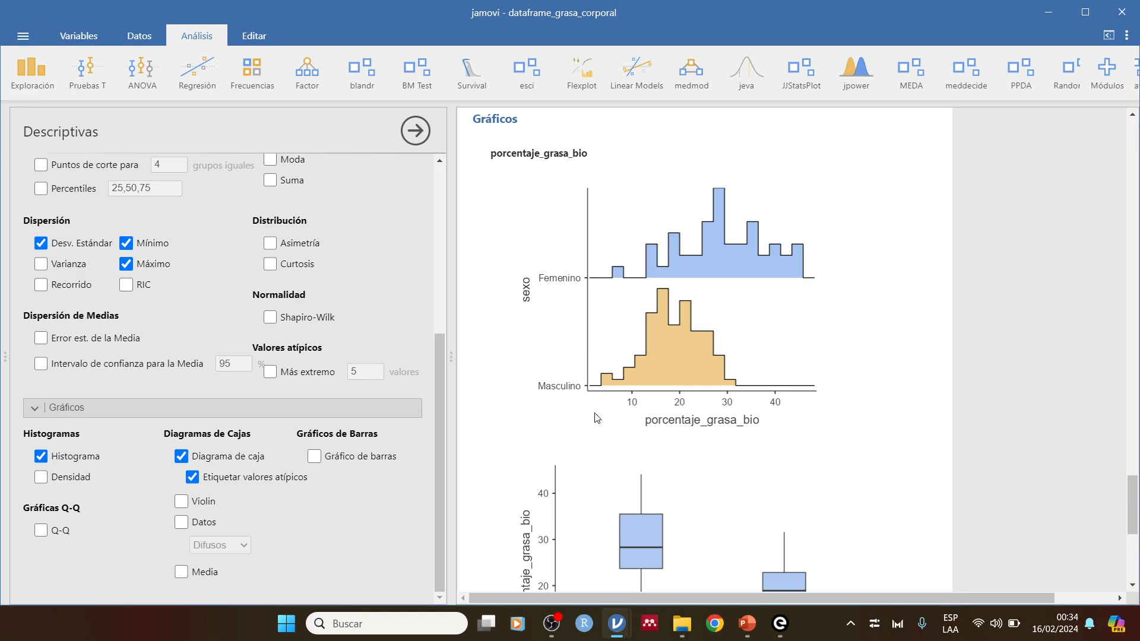
pyautogui.click(40, 477)
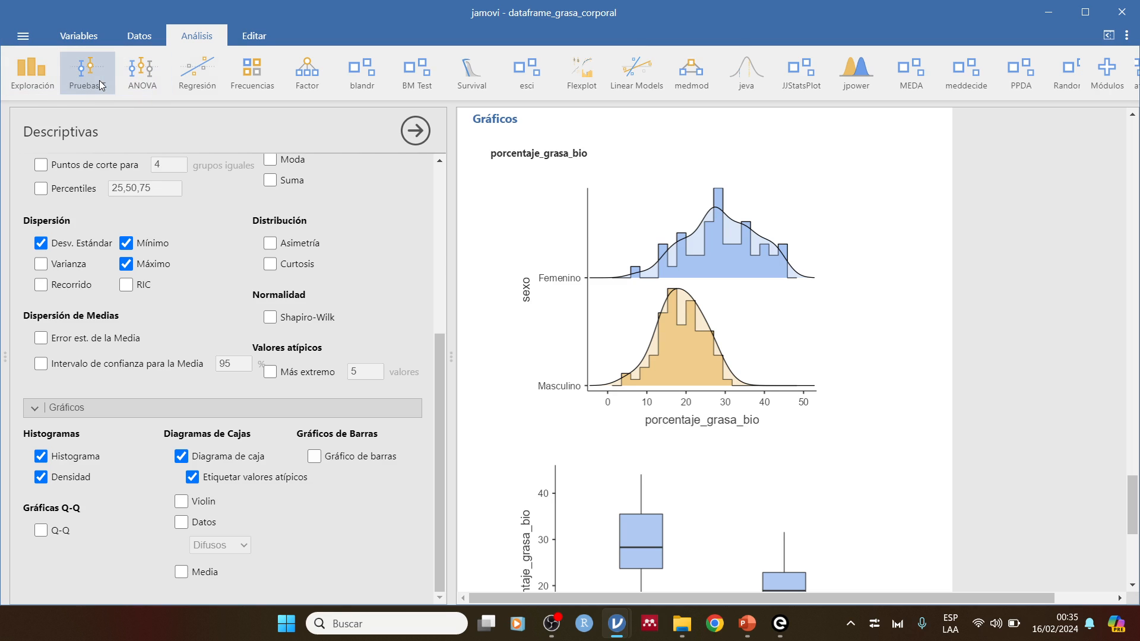
# Create an independent-samples t-test of porcentaje_grasa_pliegues grouped by sexo.
pyautogui.scroll(4, 650, 332)
pyautogui.scroll(-6, 660, 342)
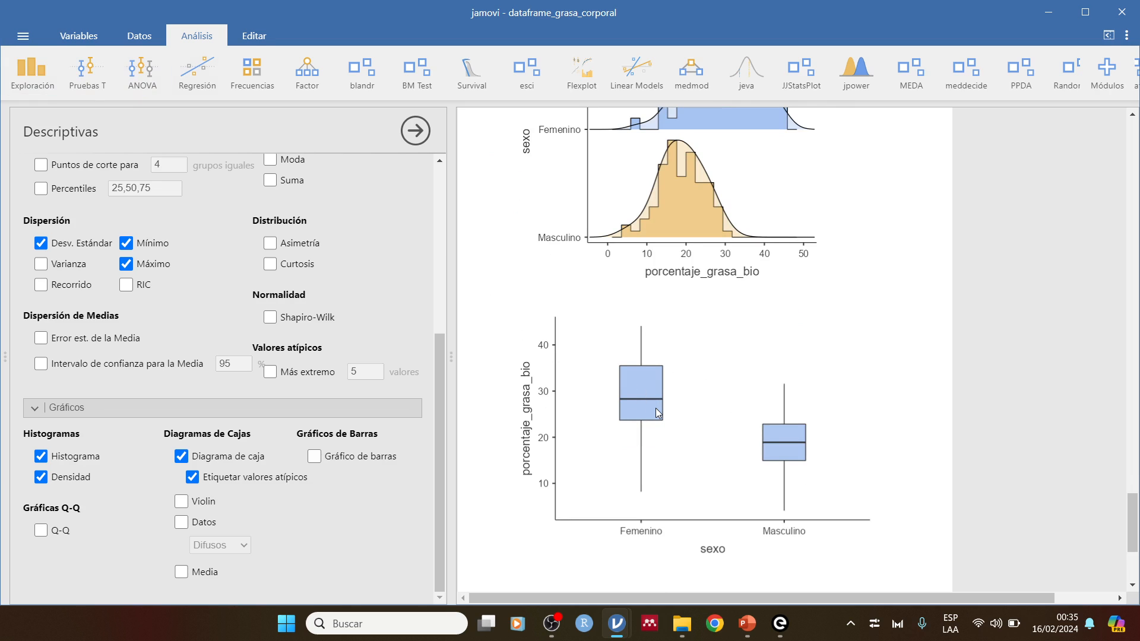
pyautogui.click(91, 76)
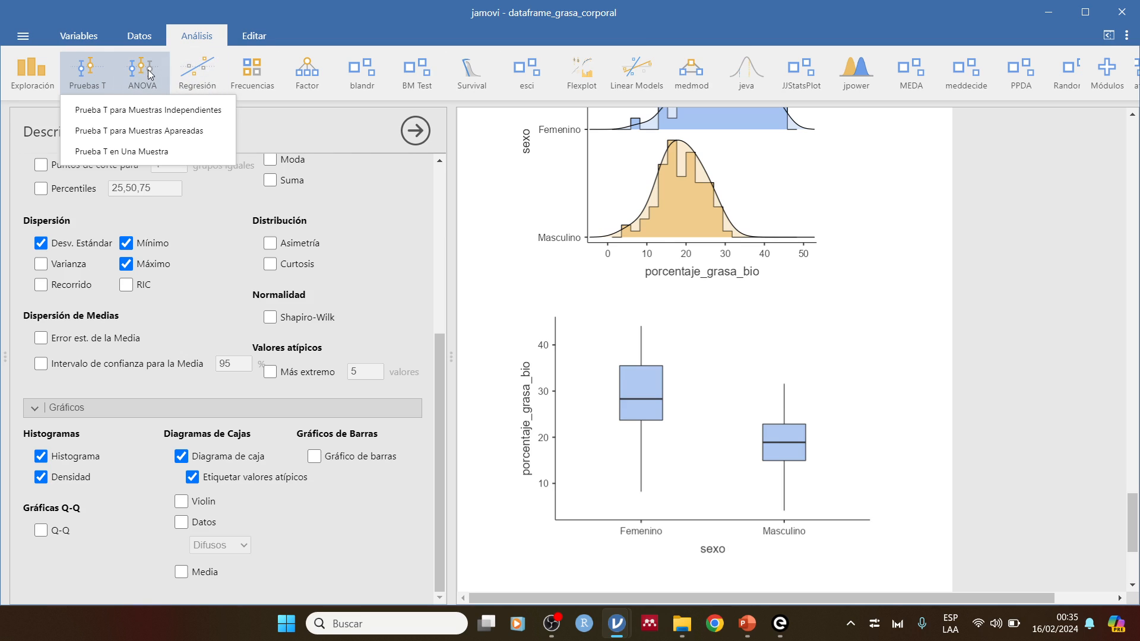
pyautogui.click(143, 111)
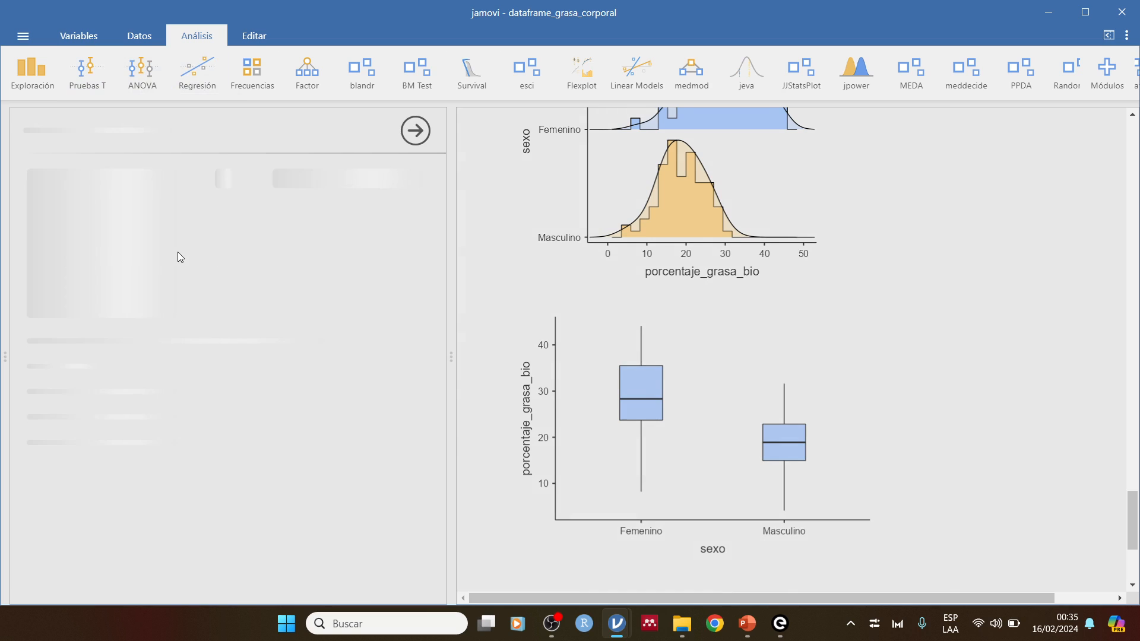
pyautogui.click(98, 194)
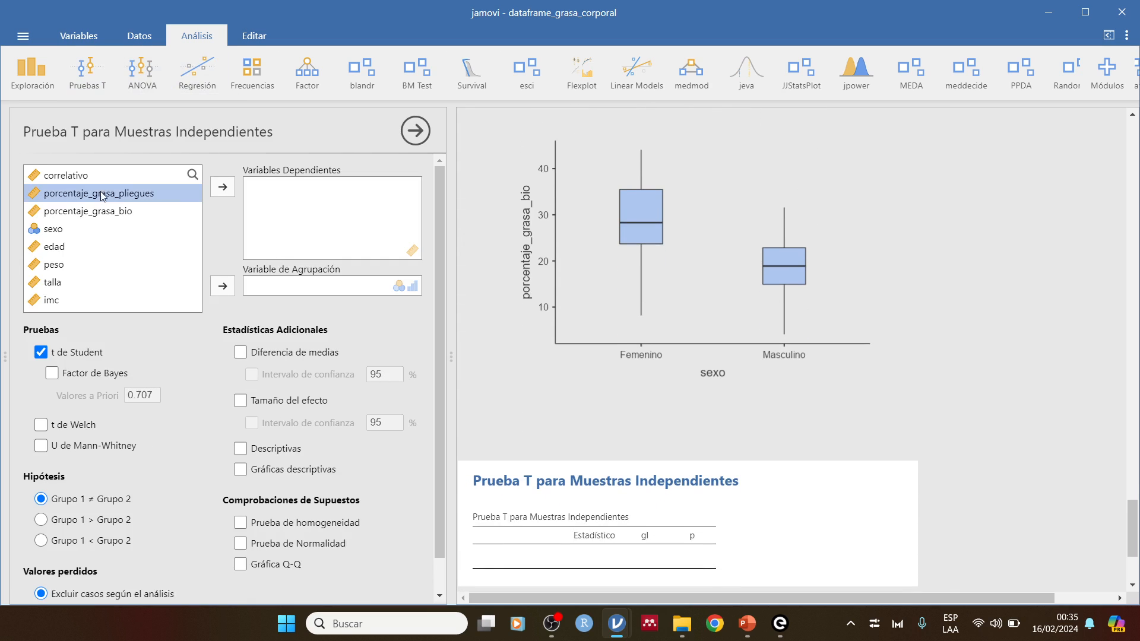
pyautogui.click(223, 187)
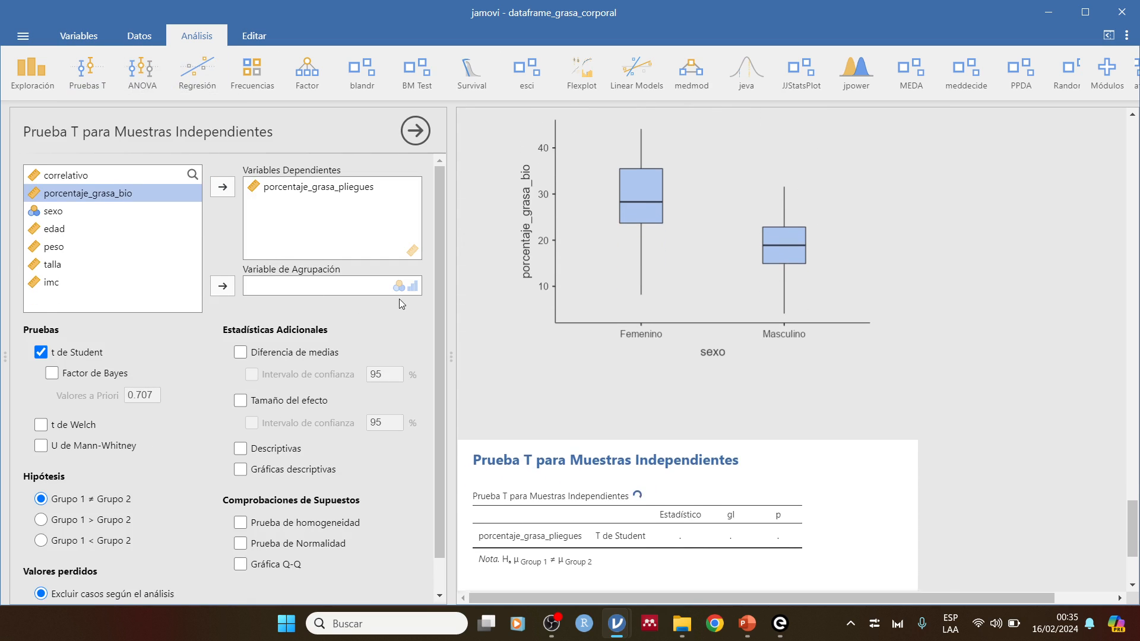
pyautogui.click(52, 212)
pyautogui.click(223, 285)
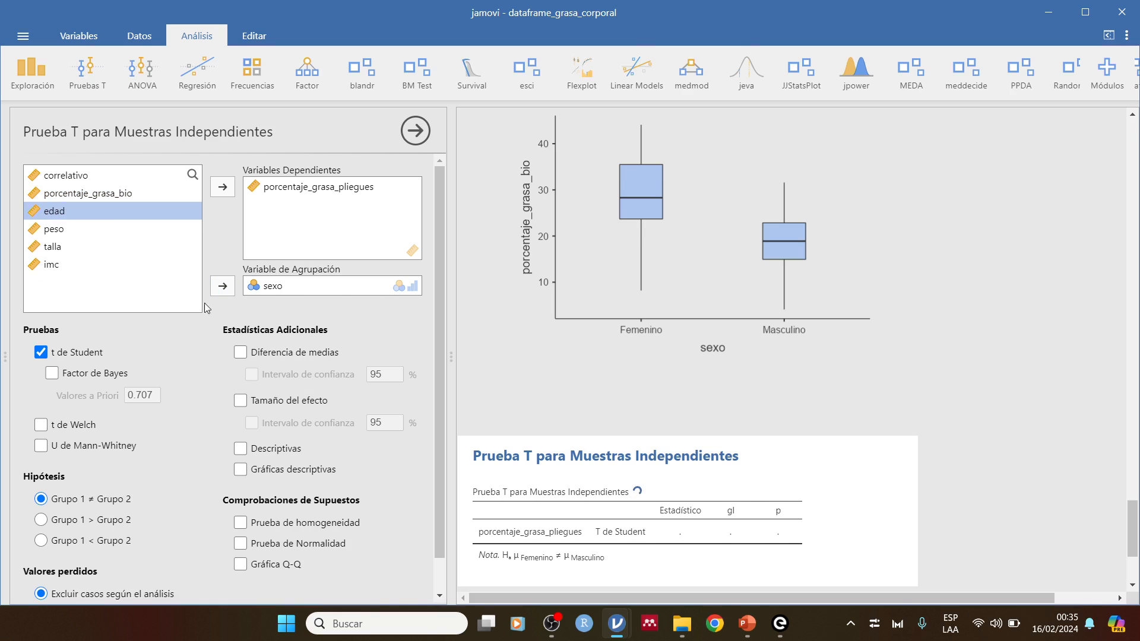
# Add descriptive plots and the effect size to the independent-samples t-test of porcentaje_grasa_pliegues.
pyautogui.click(242, 469)
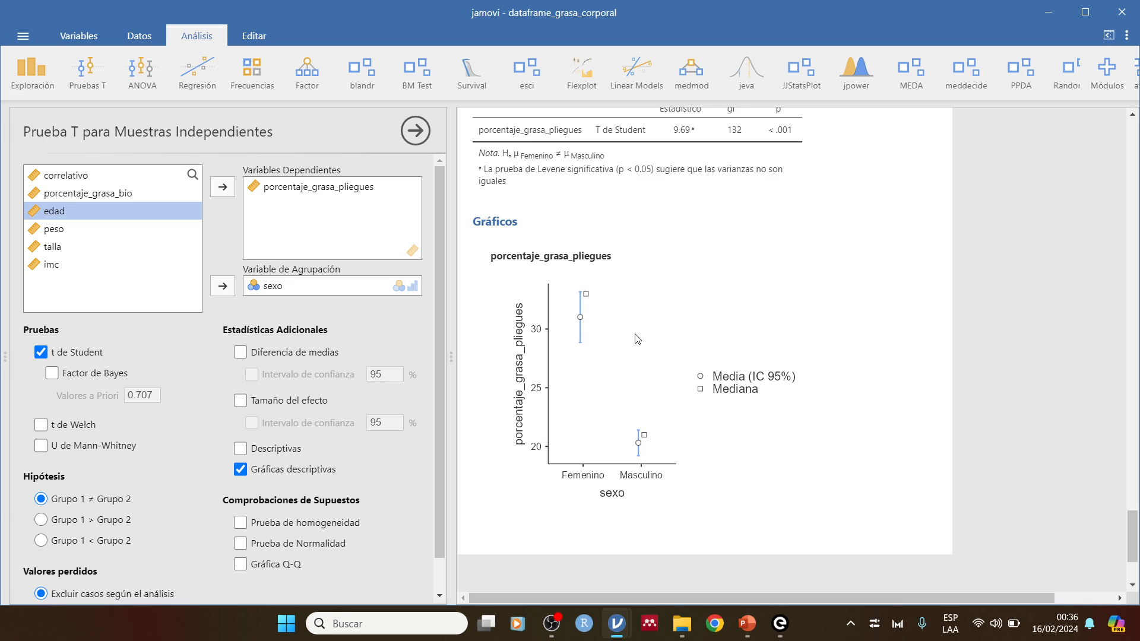
pyautogui.scroll(3, 683, 332)
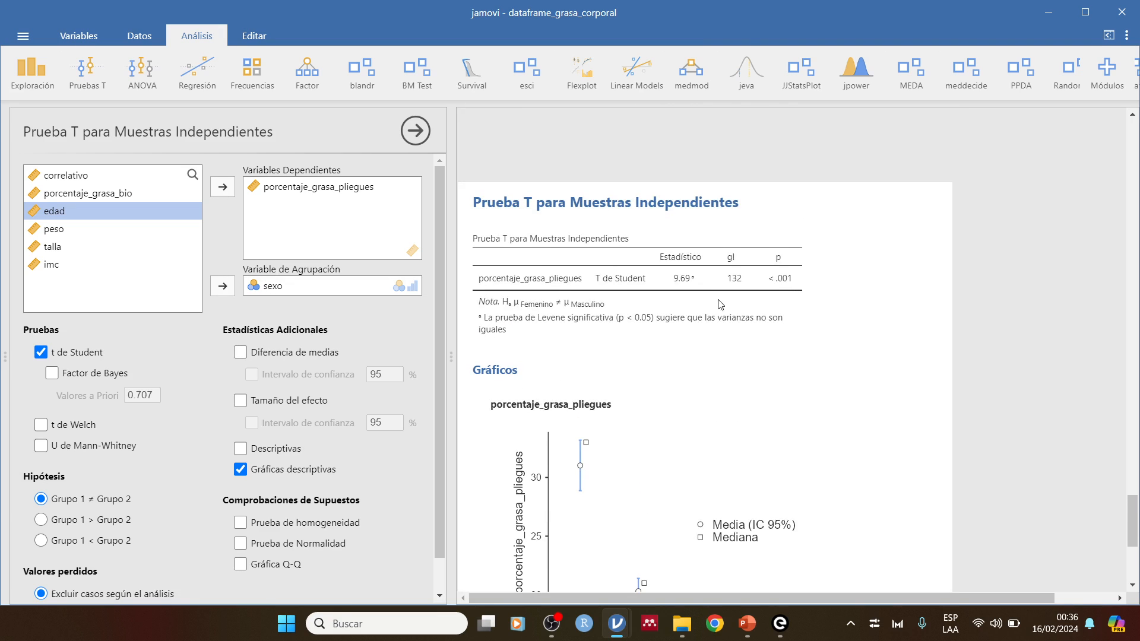
pyautogui.scroll(-3, 677, 377)
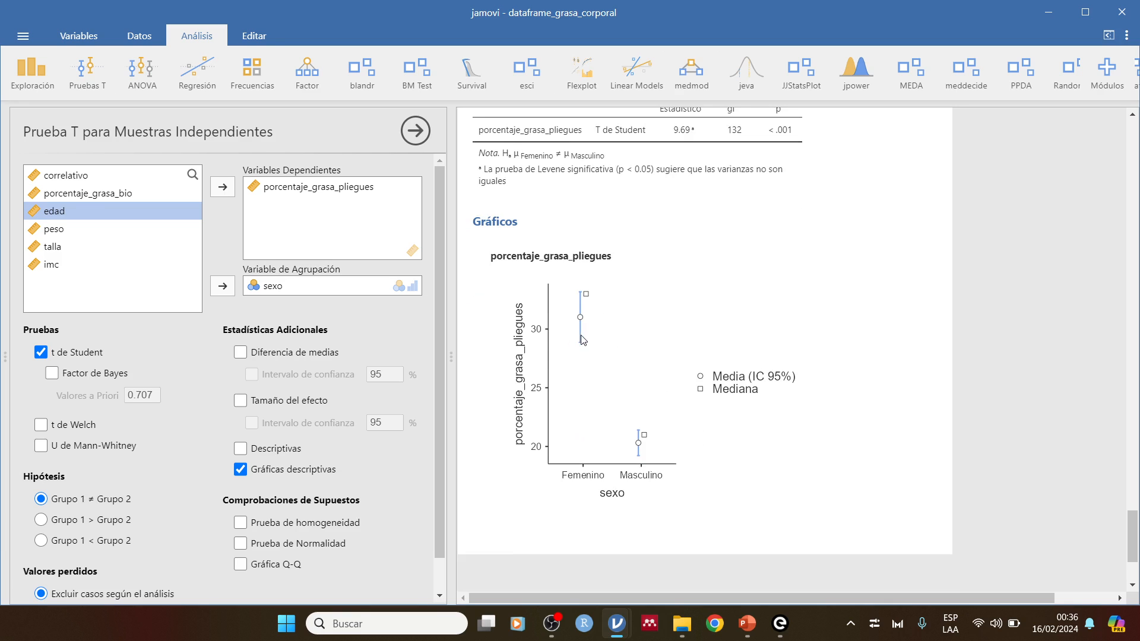
pyautogui.scroll(1, 597, 374)
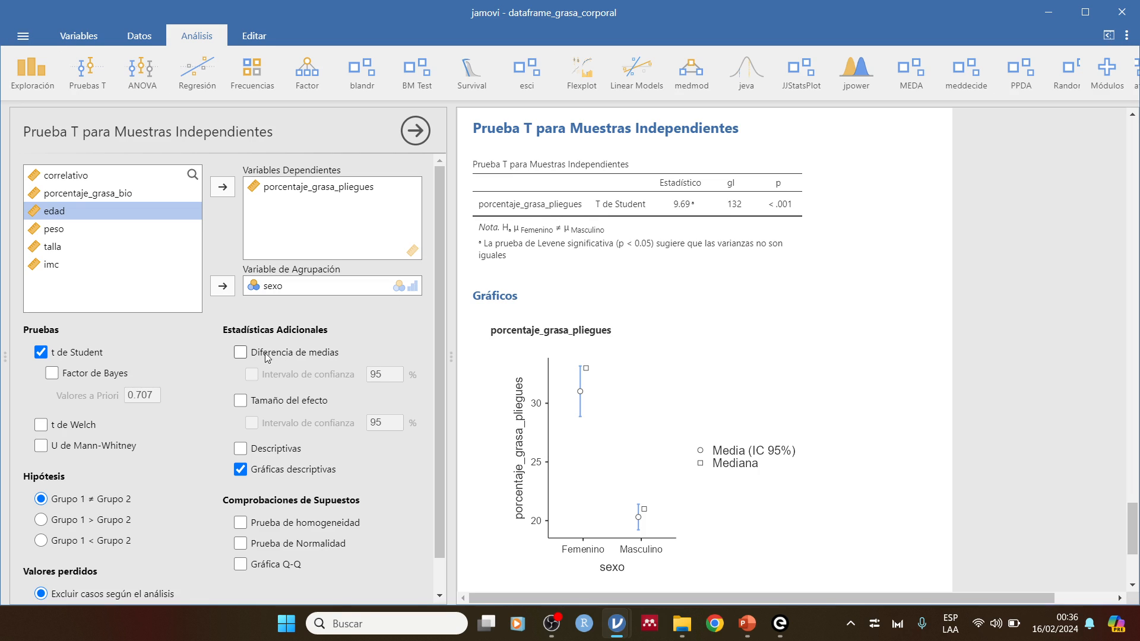
pyautogui.click(250, 401)
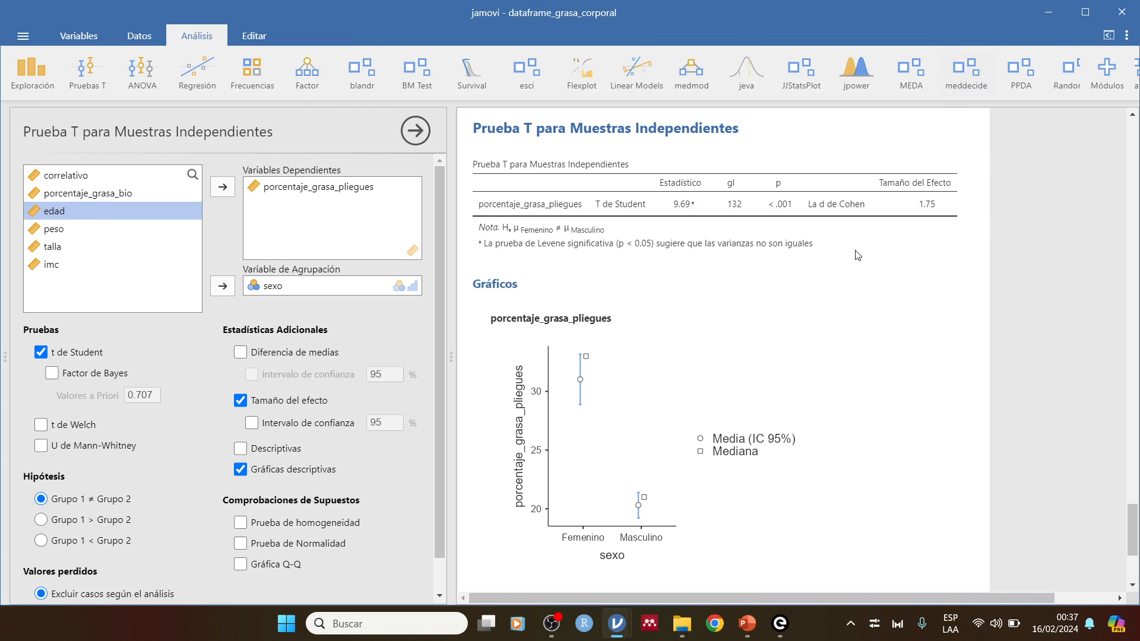
# Review the data columns alongside the earlier descriptive plots and the correlation matrix in the results.
pyautogui.moveTo(451, 317); pyautogui.dragTo(691, 330)
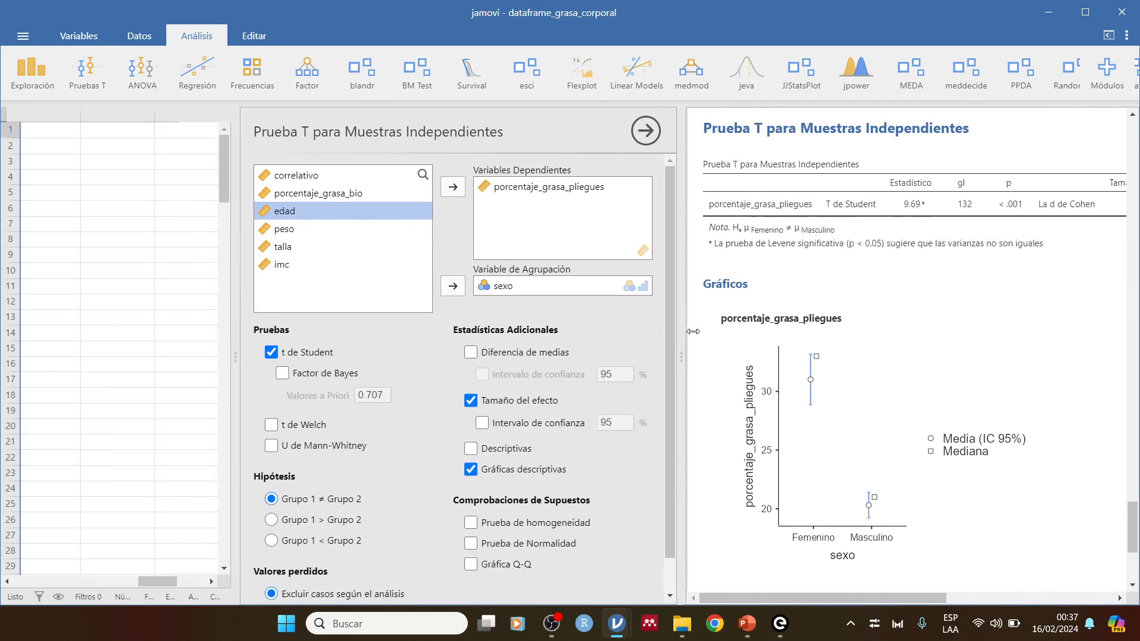
pyautogui.scroll(20, 819, 269)
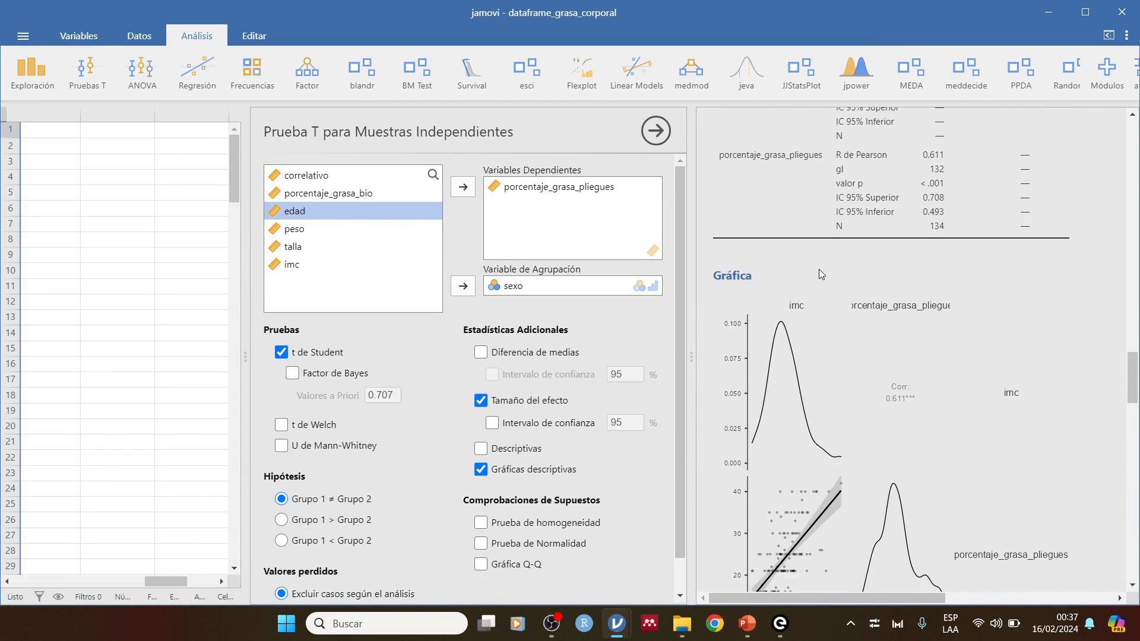
pyautogui.scroll(5, 820, 269)
pyautogui.click(18, 37)
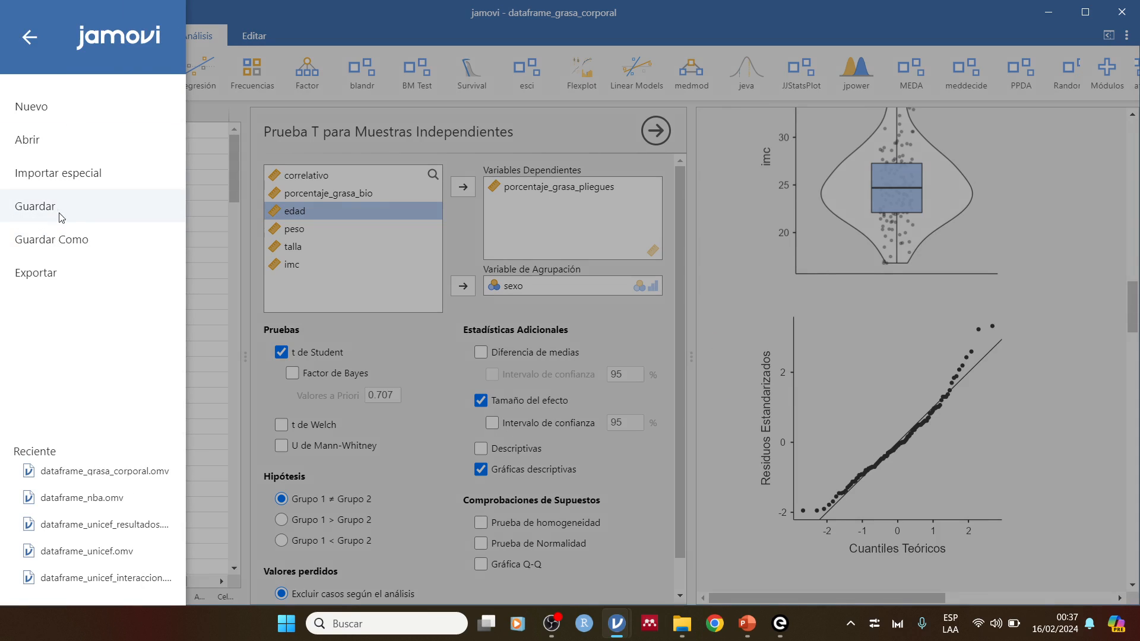
pyautogui.click(760, 298)
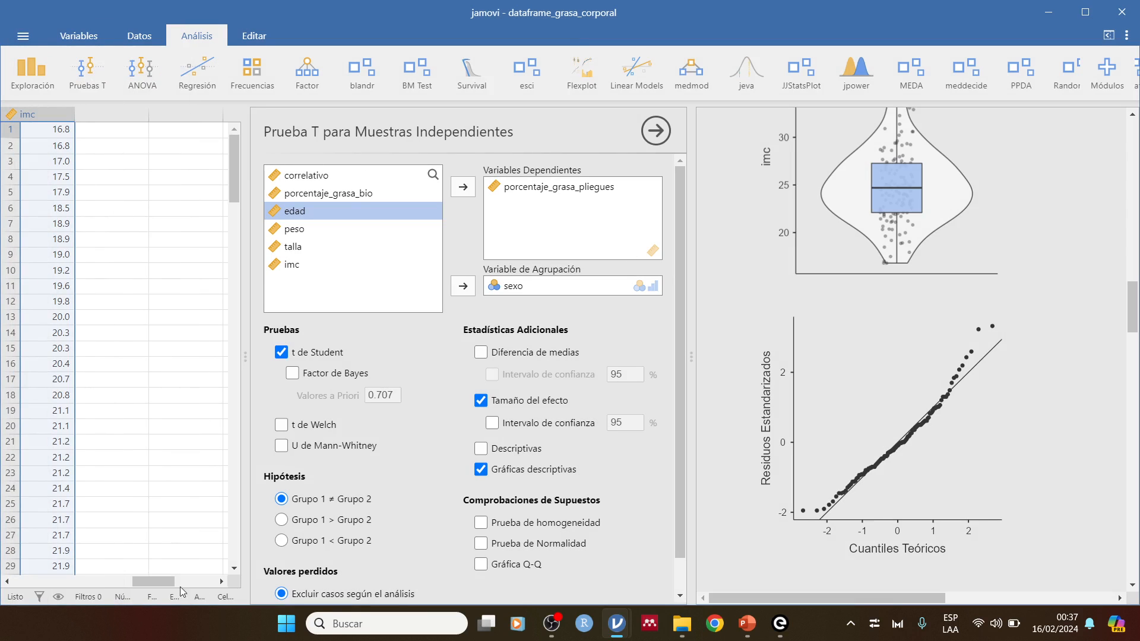
pyautogui.moveTo(154, 583)
pyautogui.mouseDown()
pyautogui.moveTo(84, 578)
pyautogui.moveTo(132, 580)
pyautogui.mouseUp()
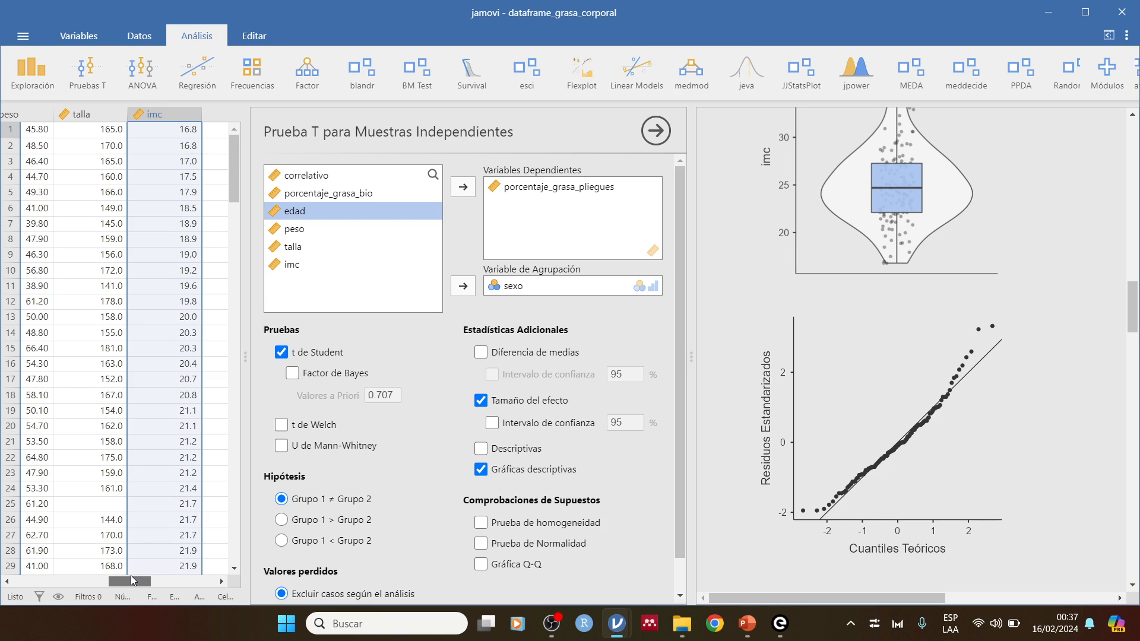
pyautogui.scroll(15, 861, 432)
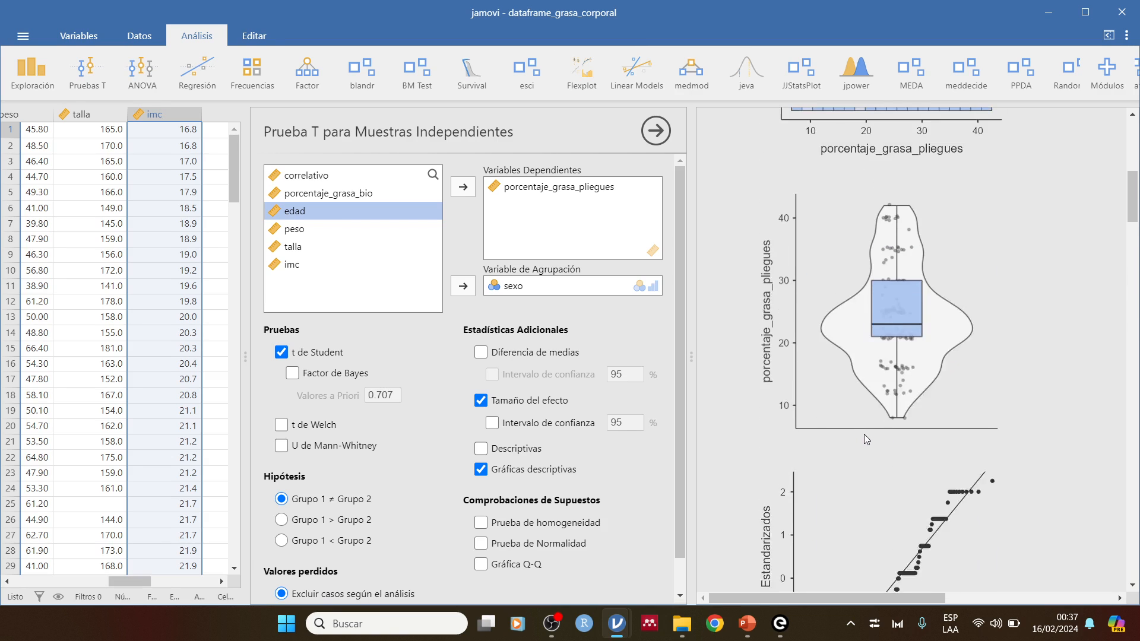
pyautogui.scroll(-15, 865, 437)
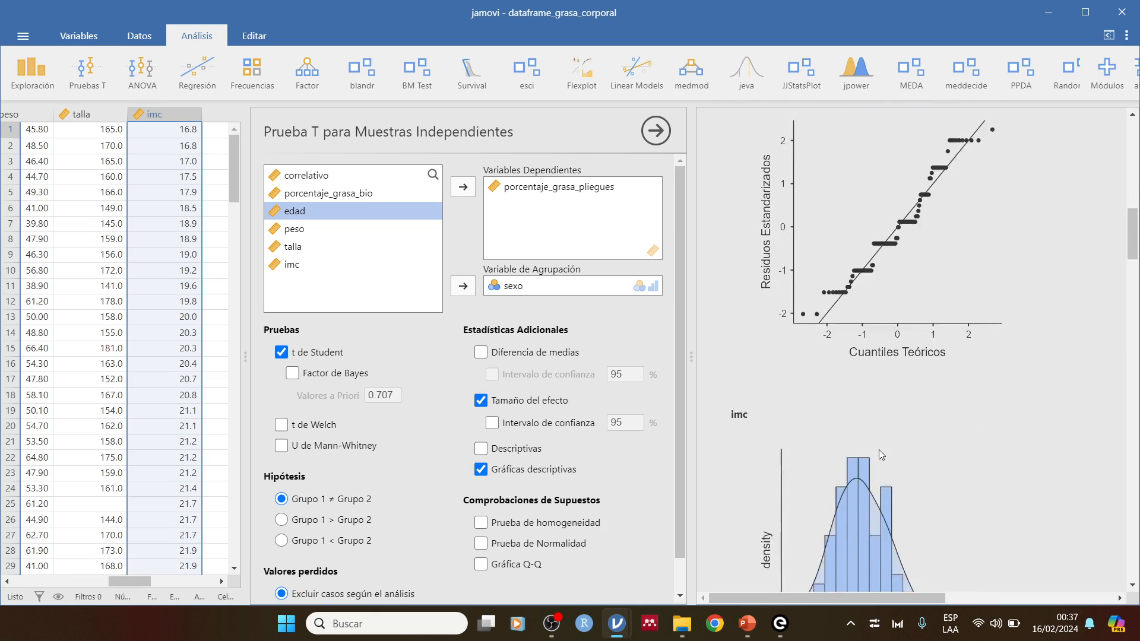
pyautogui.scroll(-10, 879, 450)
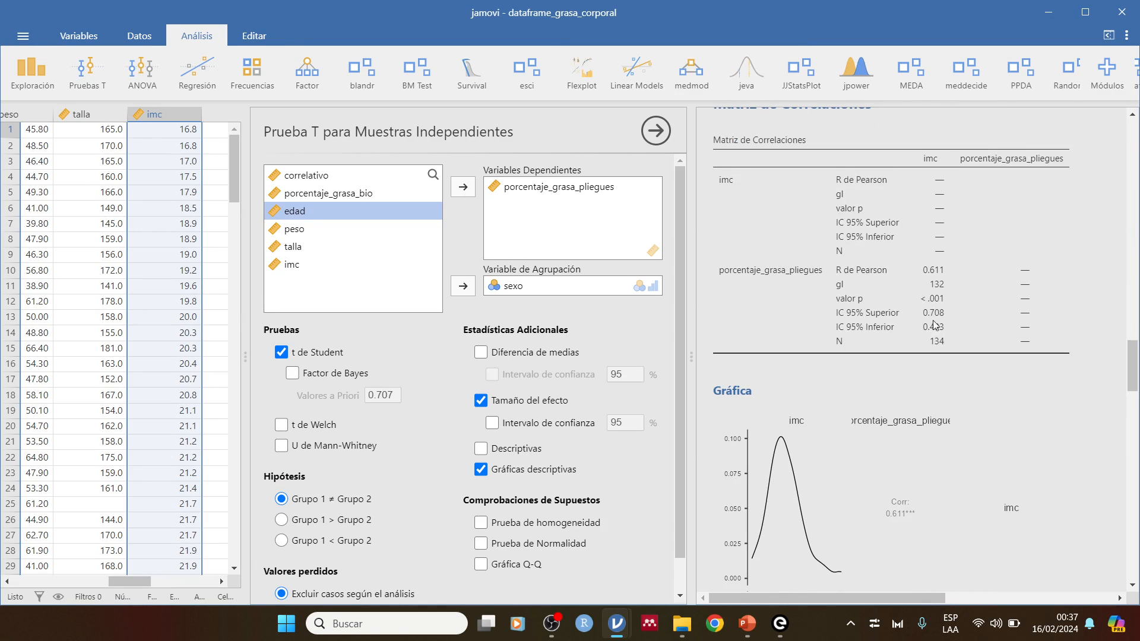
pyautogui.click(779, 241)
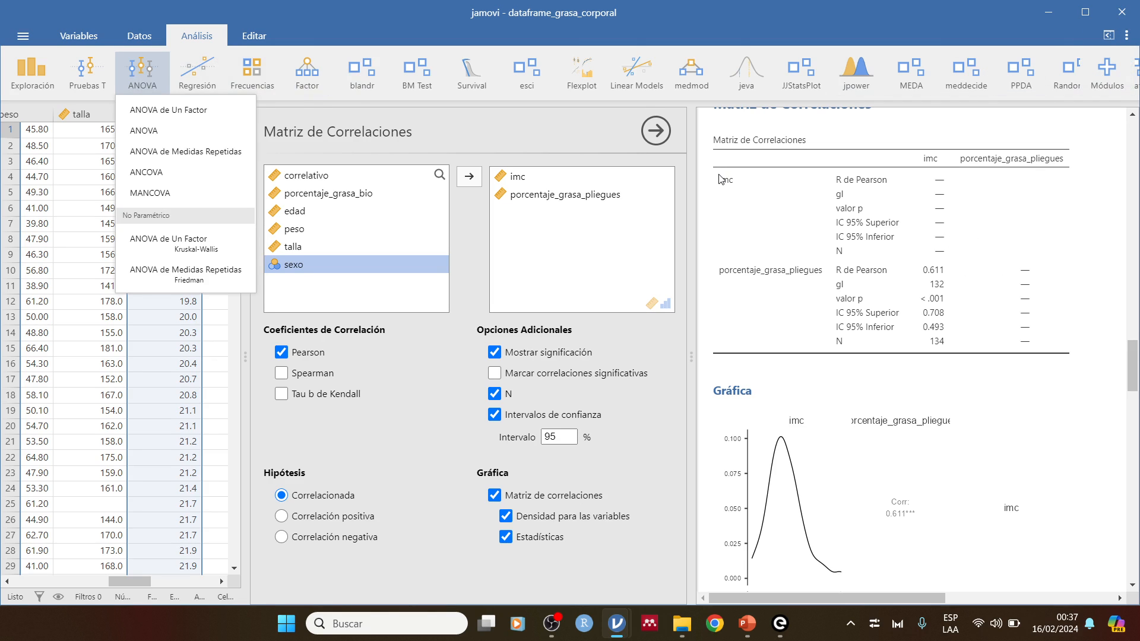
# Close the dataframe_grasa_corporal analysis window without saving the changes.
pyautogui.click(1115, 18)
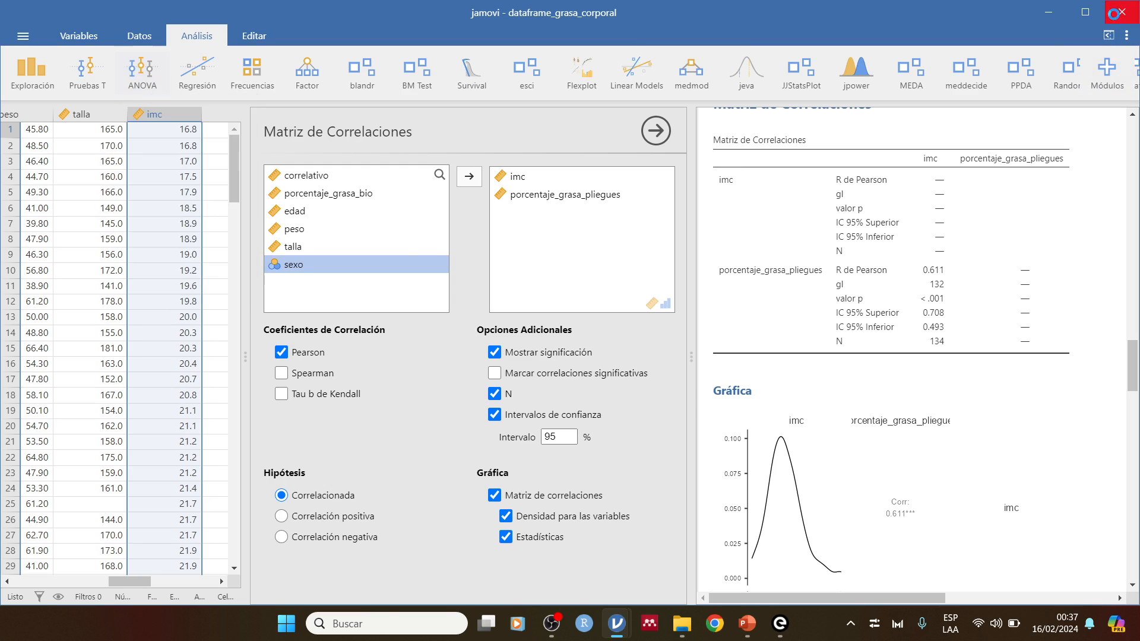
pyautogui.click(1115, 18)
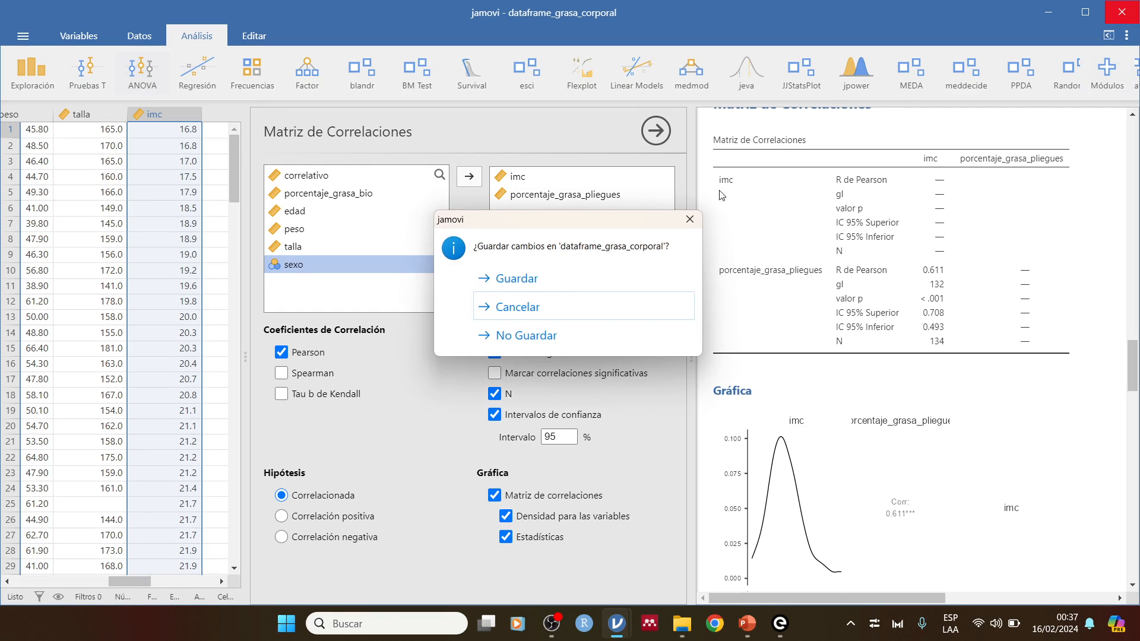
pyautogui.click(516, 337)
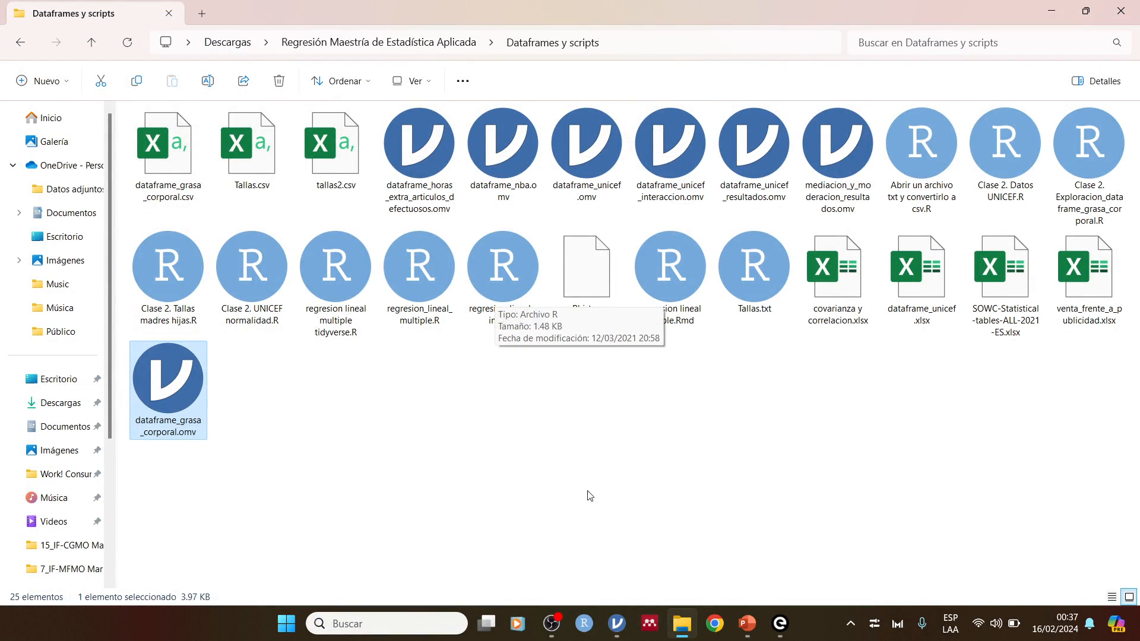
# Check the Casos de estudio slide in PowerPoint and close the other jamovi window holding dataframe_grasa_corporal.
pyautogui.click(747, 629)
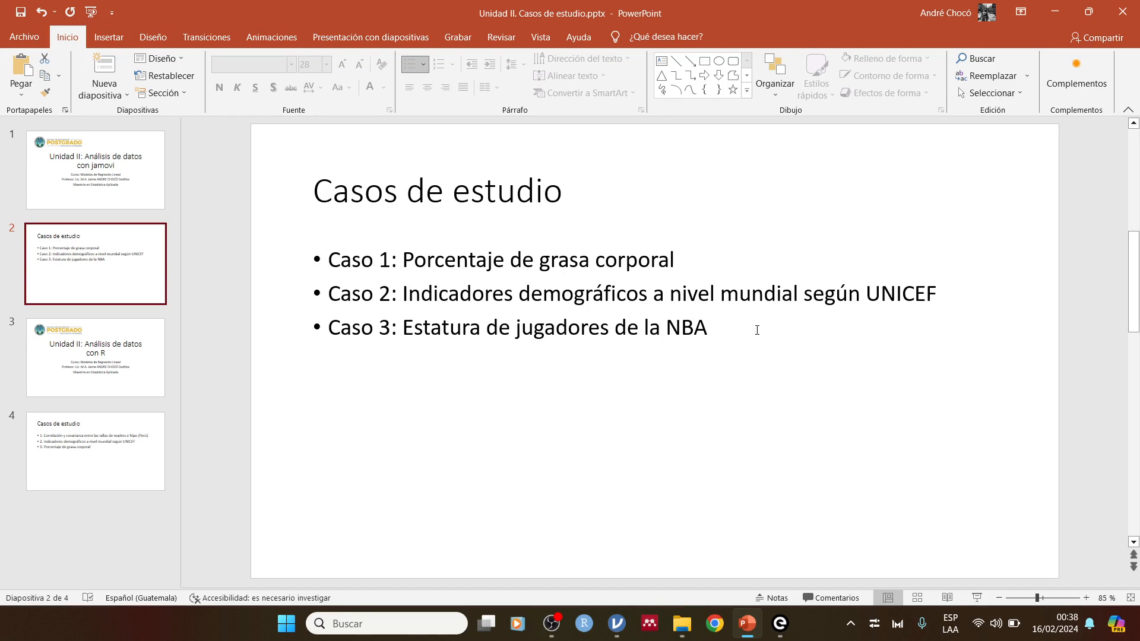
pyautogui.click(1058, 10)
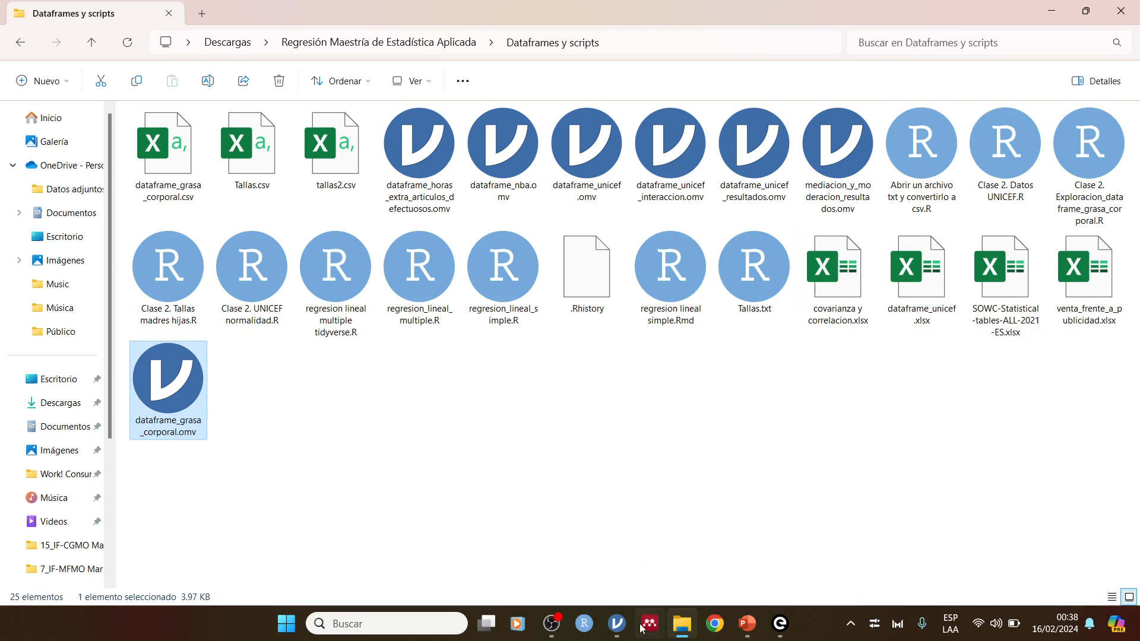
pyautogui.click(618, 633)
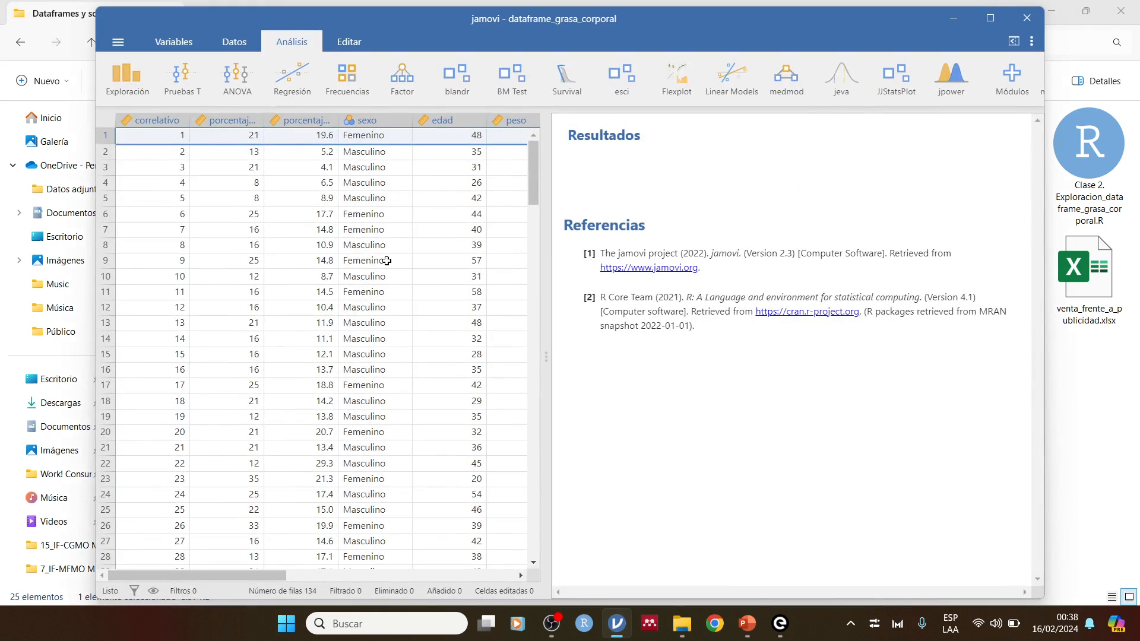
pyautogui.click(1028, 22)
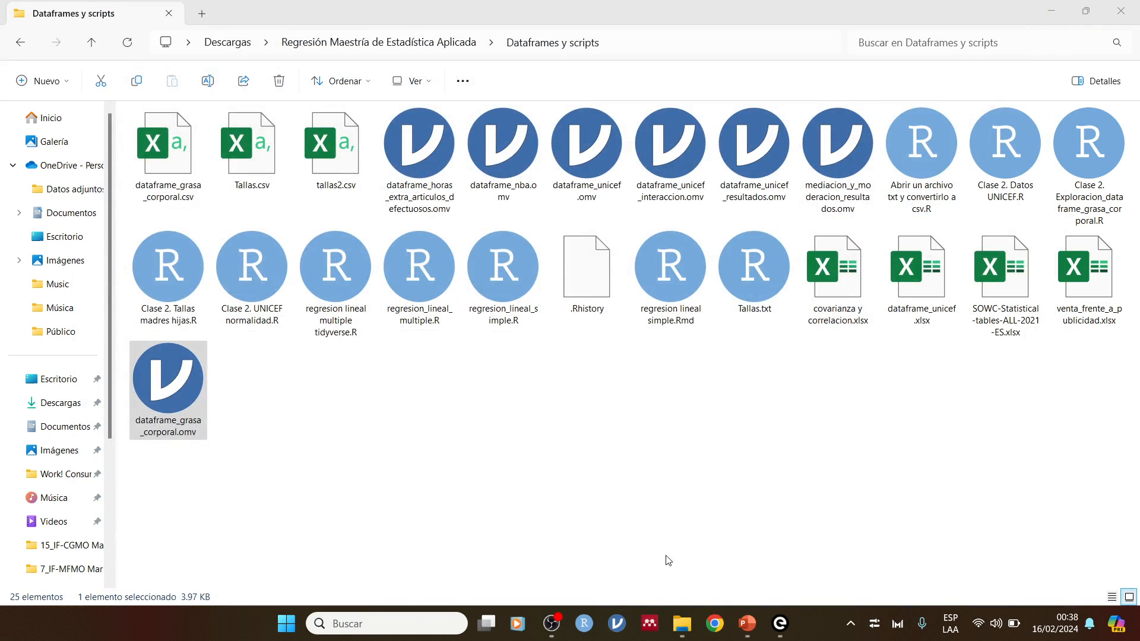
# Start an empty jamovi session, import dataframe_unicef.xlsx from the Dataframes y scripts folder and maximise the window.
pyautogui.click(616, 631)
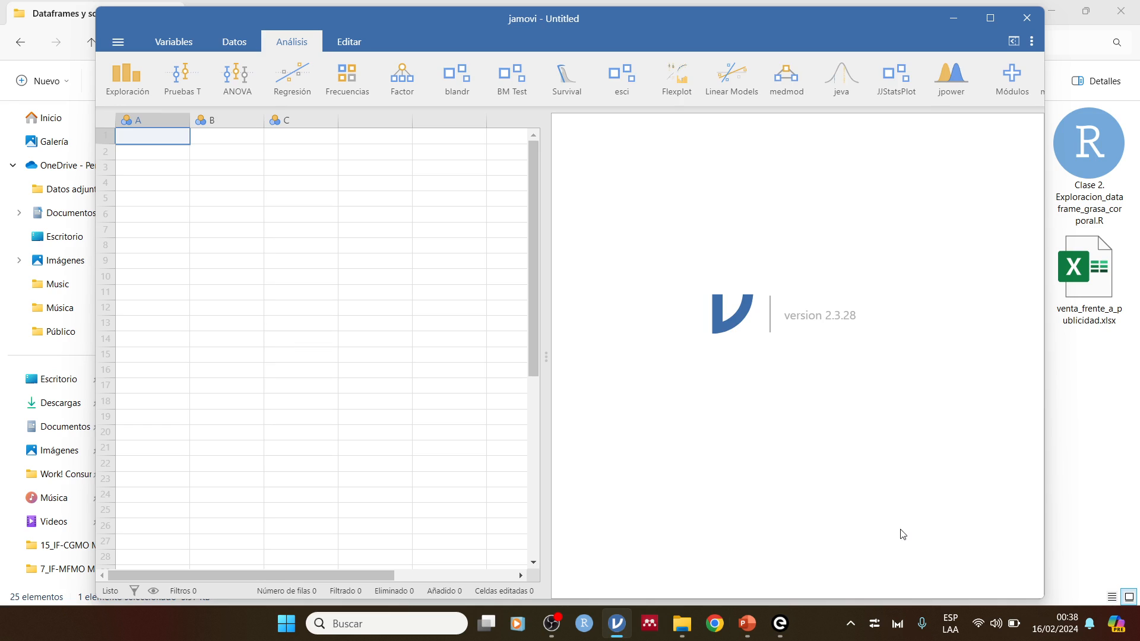
pyautogui.click(118, 43)
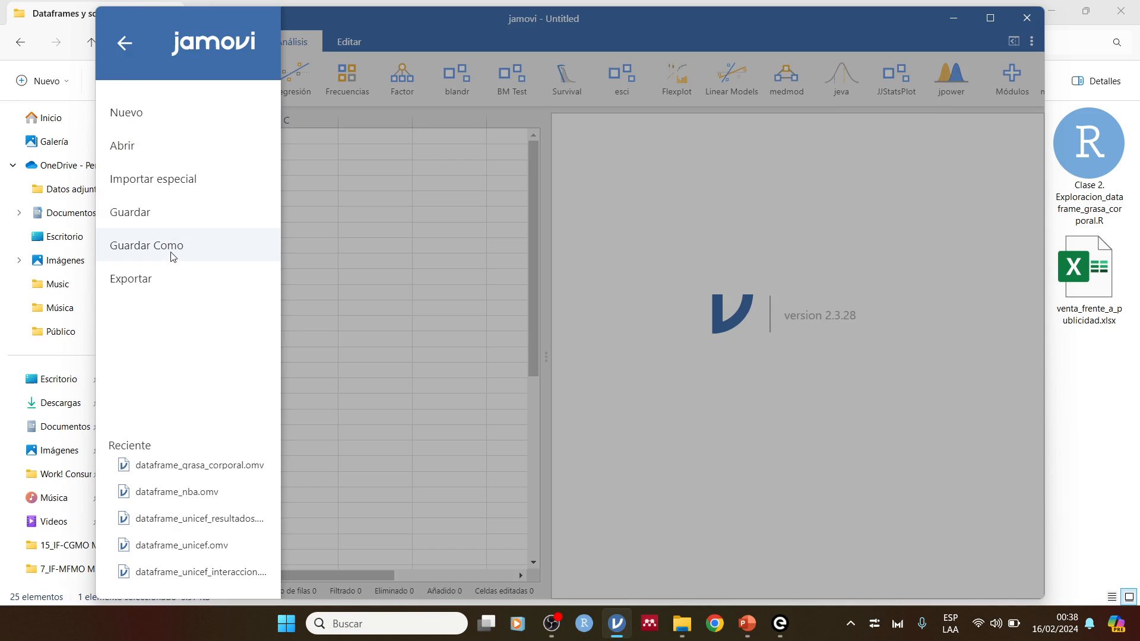
pyautogui.click(187, 180)
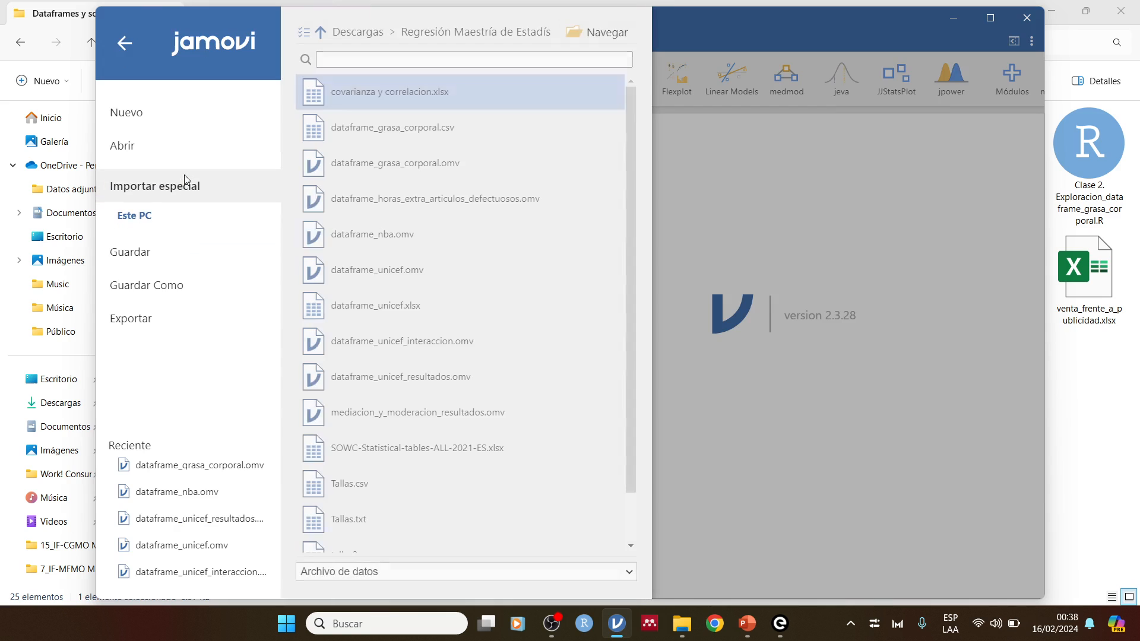
pyautogui.click(607, 35)
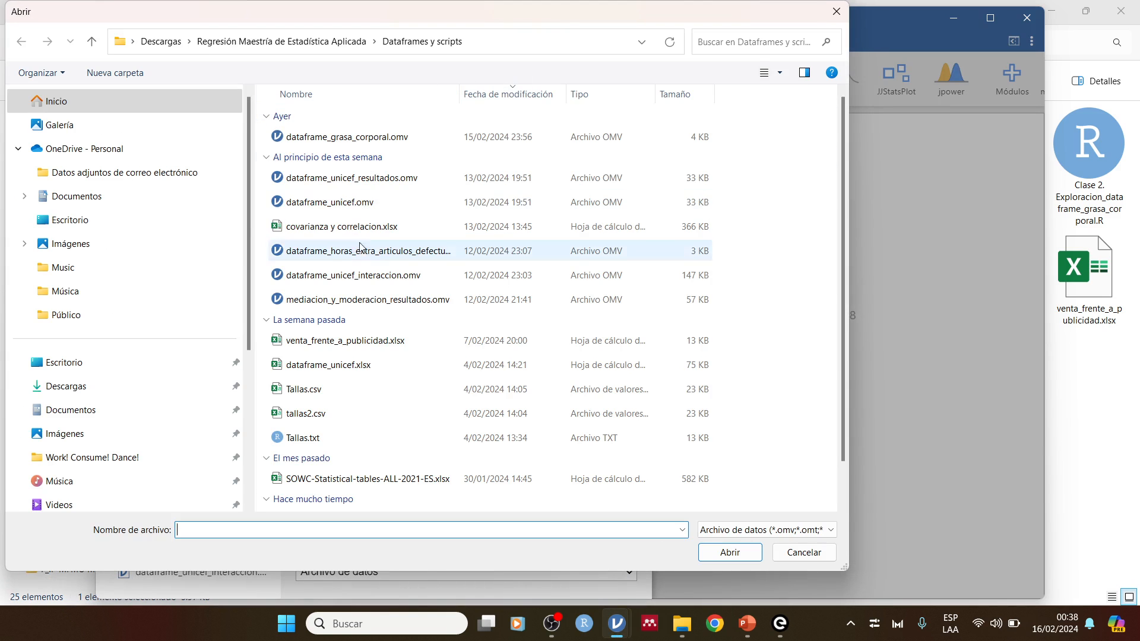
pyautogui.click(381, 372)
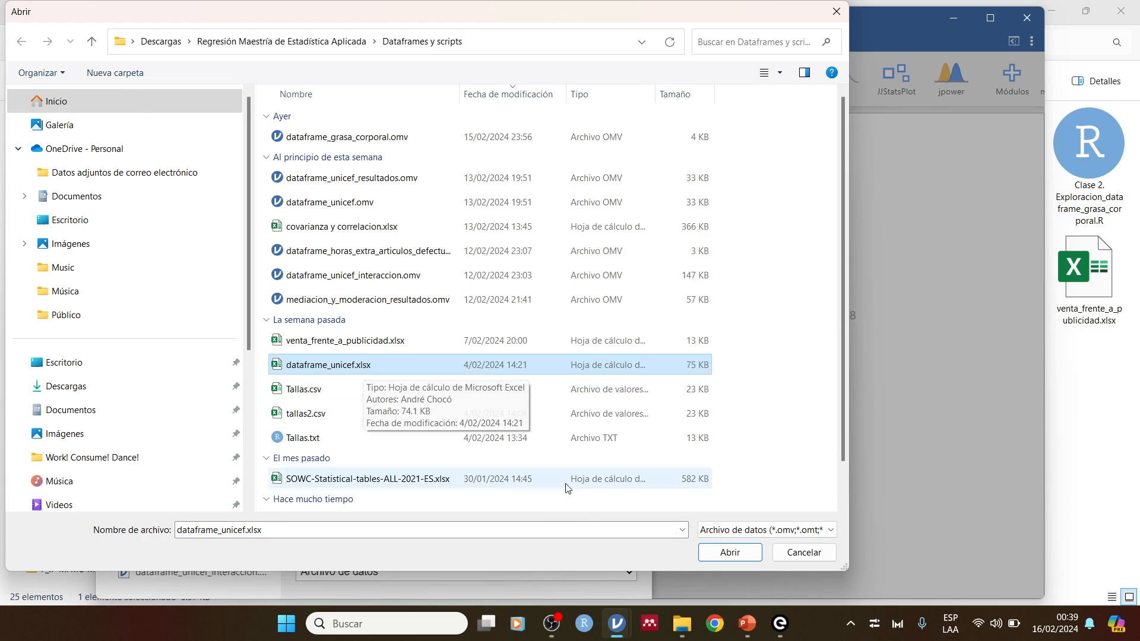
pyautogui.click(729, 556)
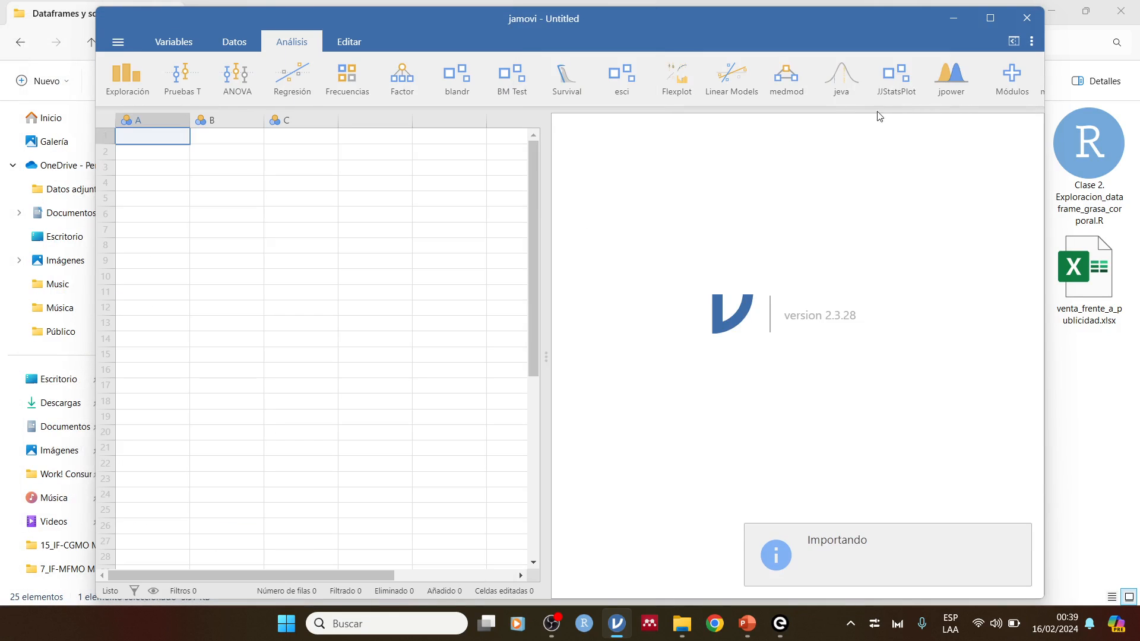
pyautogui.click(990, 18)
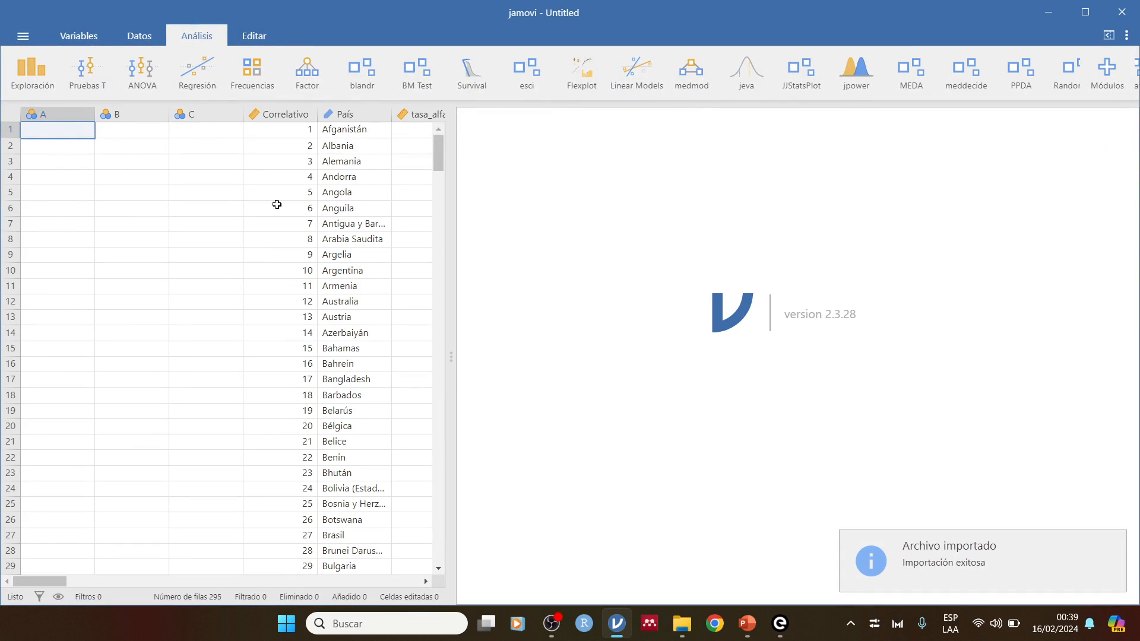
# Delete the three empty columns A, B and C from the start of the dataset.
pyautogui.click(211, 117)
pyautogui.moveTo(211, 117); pyautogui.dragTo(70, 117)
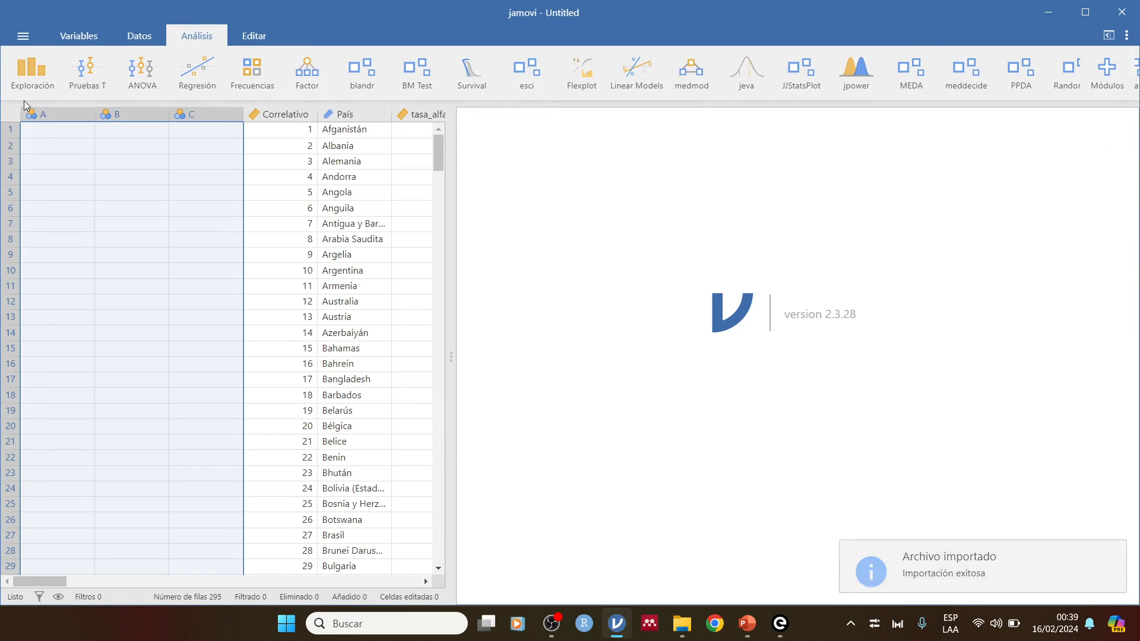
pyautogui.rightClick(68, 116)
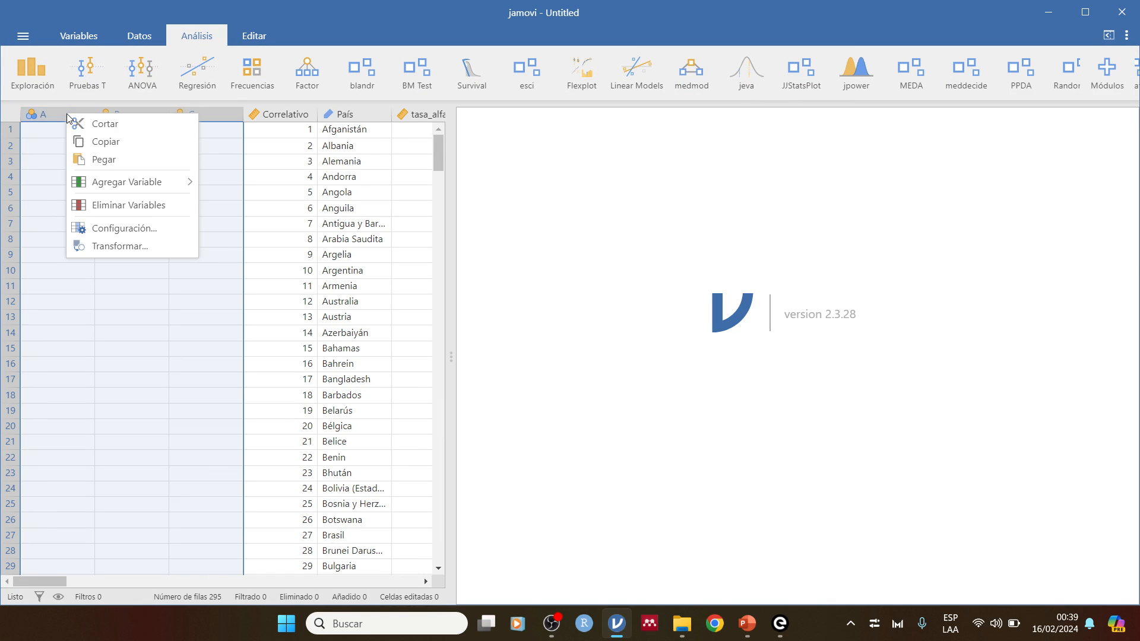
pyautogui.click(136, 205)
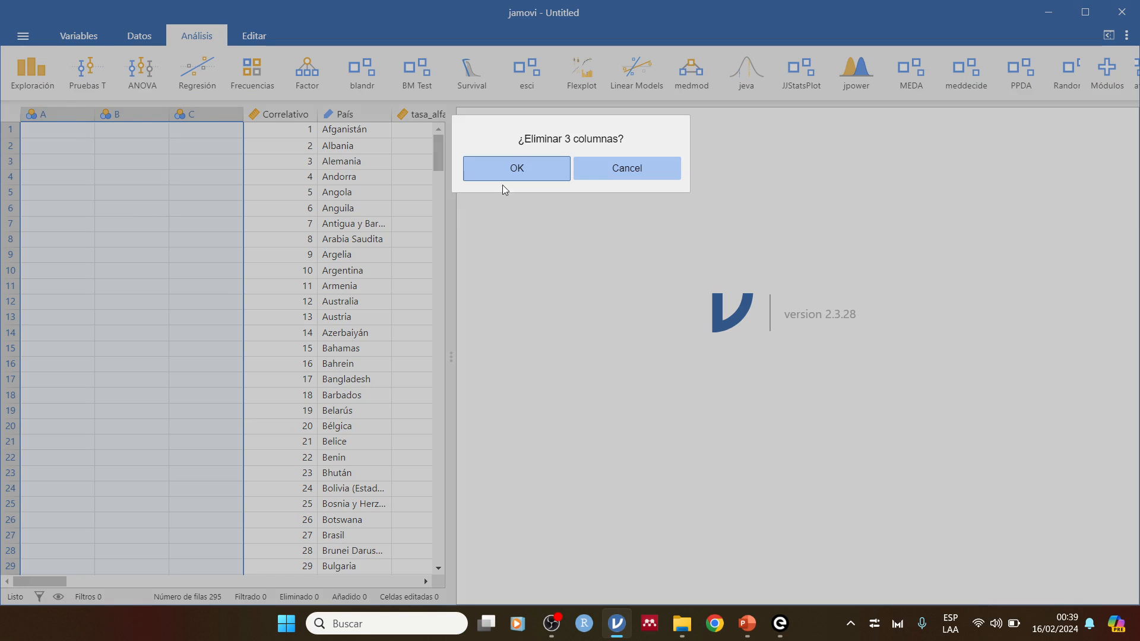
pyautogui.click(503, 170)
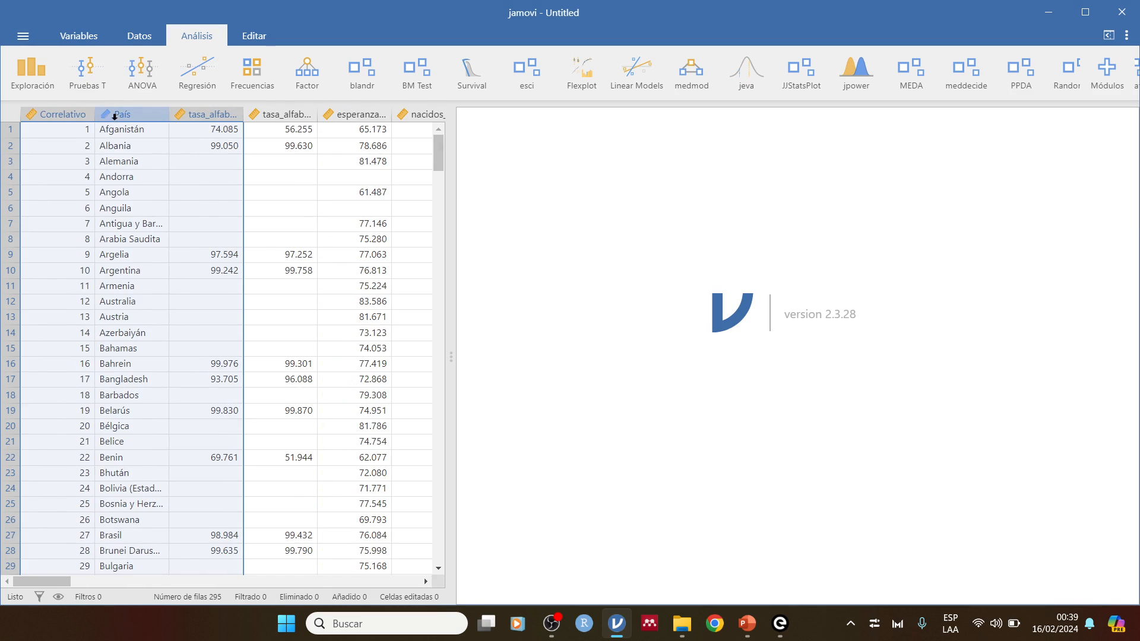
# Review the list of imported variables, try selecting single and all variables, and return to the data sheet.
pyautogui.click(90, 37)
pyautogui.scroll(-3, 127, 316)
pyautogui.scroll(3, 126, 315)
pyautogui.click(12, 201)
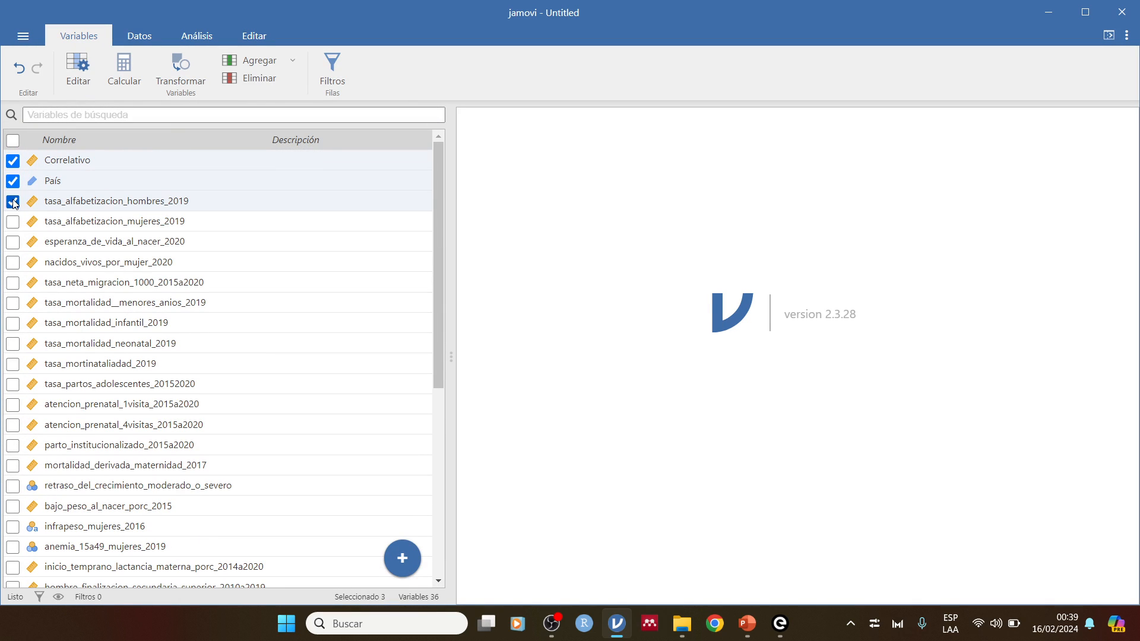
pyautogui.click(12, 181)
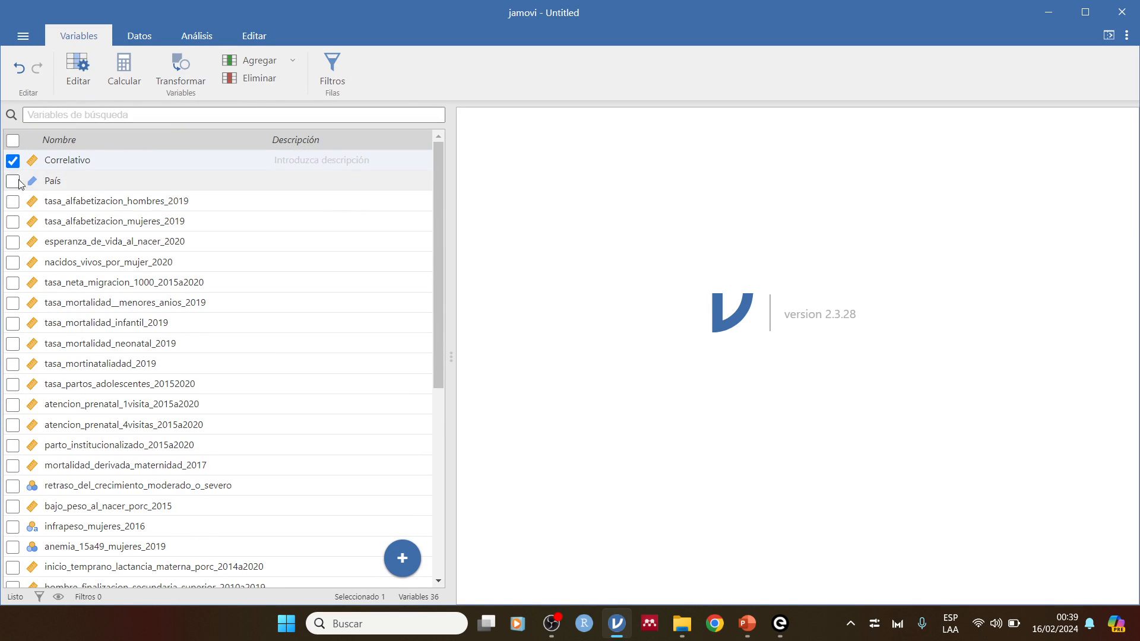
pyautogui.click(13, 140)
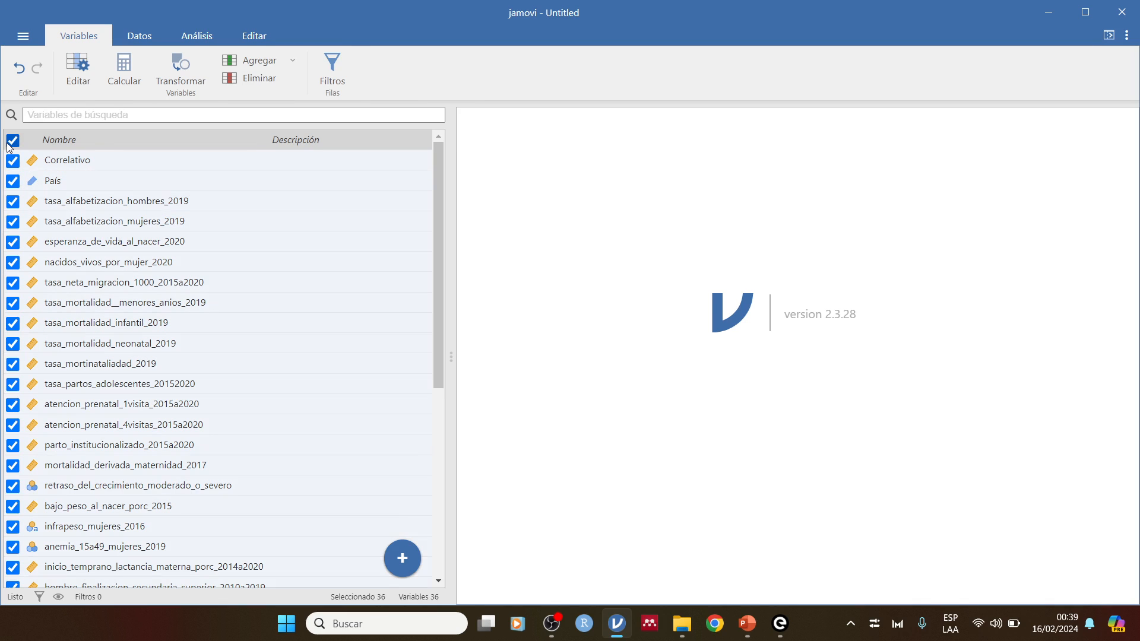
pyautogui.click(13, 140)
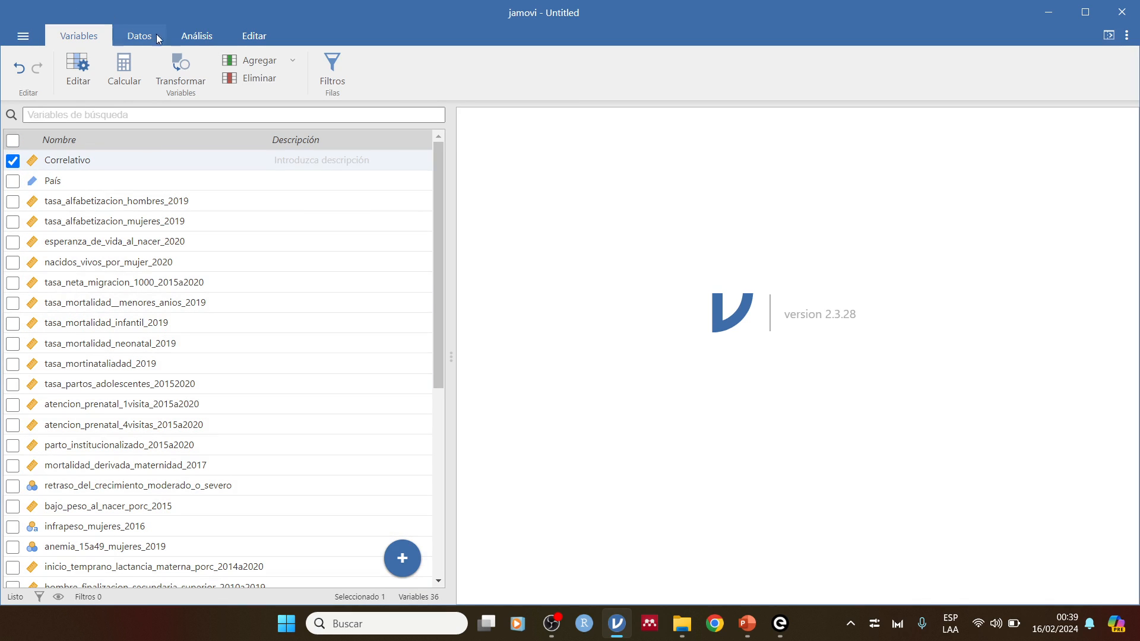
pyautogui.click(140, 35)
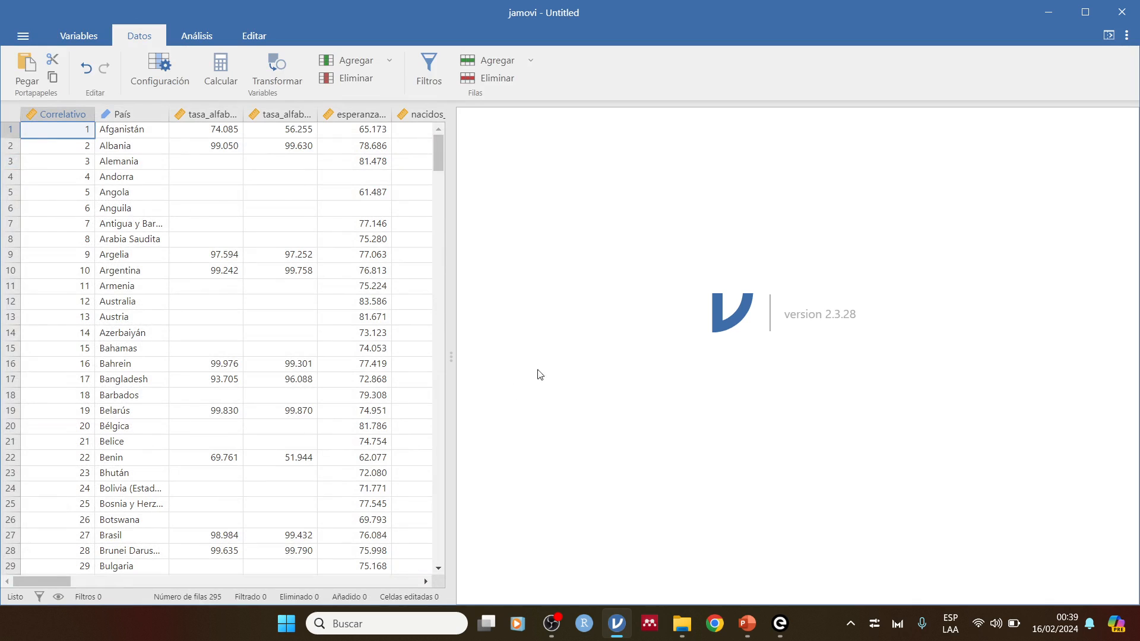
# Enlarge the data area and widen the three public spending columns at the end of the dataset to show their full names.
pyautogui.moveTo(618, 360); pyautogui.dragTo(863, 368)
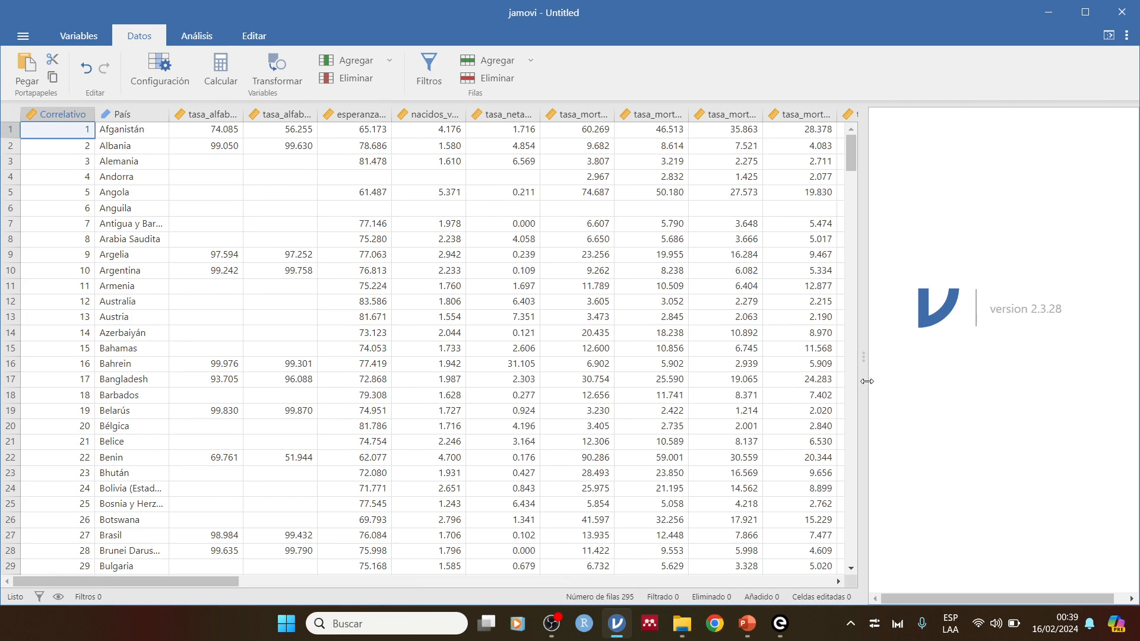
pyautogui.moveTo(207, 586); pyautogui.dragTo(765, 602)
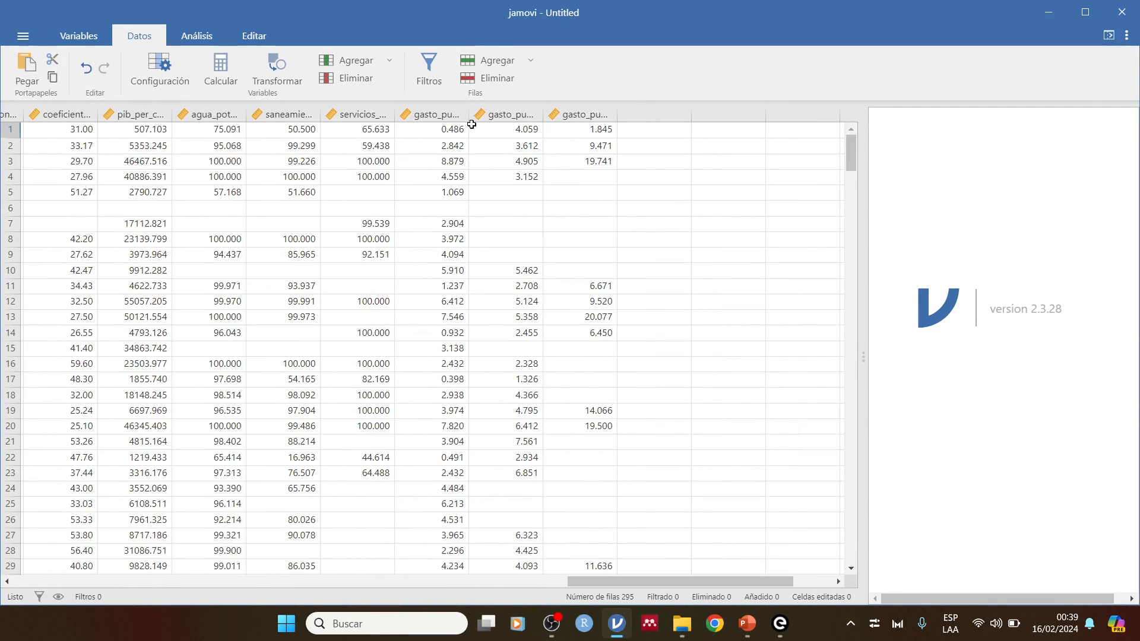
pyautogui.click(430, 113)
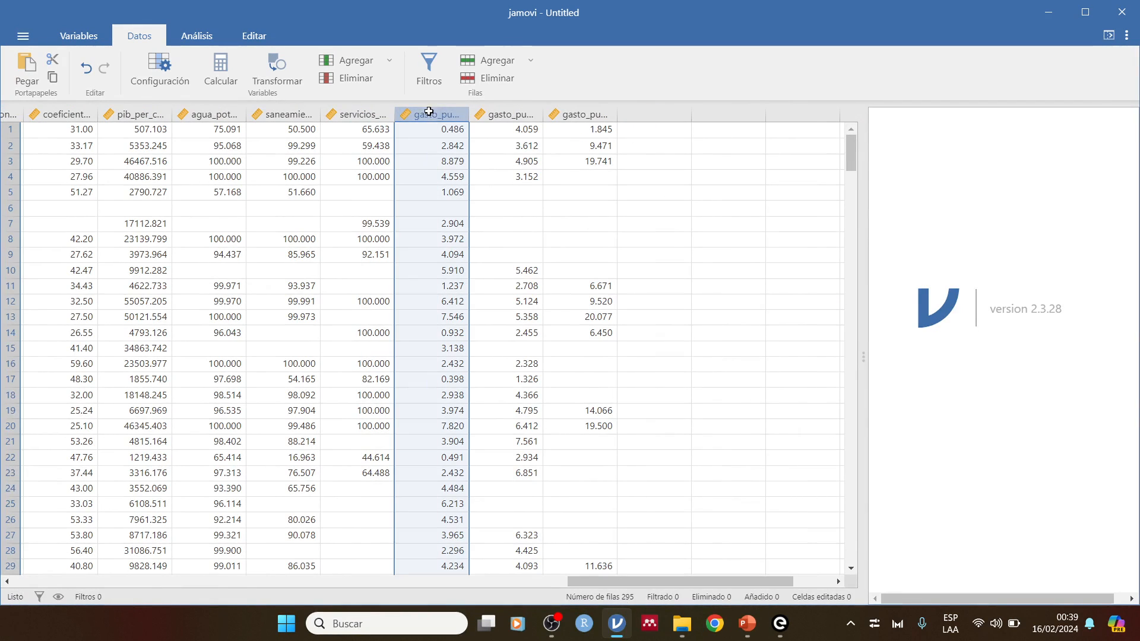
pyautogui.click(604, 114)
pyautogui.moveTo(615, 115); pyautogui.dragTo(758, 116)
pyautogui.moveTo(543, 114); pyautogui.dragTo(719, 125)
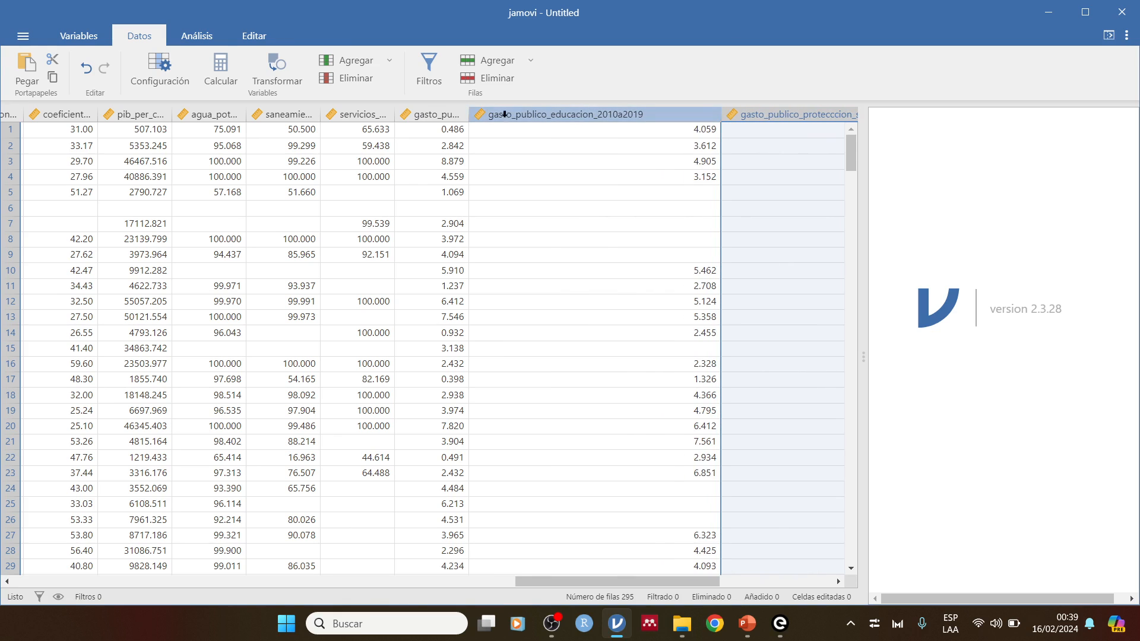
pyautogui.click(436, 115)
pyautogui.moveTo(468, 115); pyautogui.dragTo(651, 131)
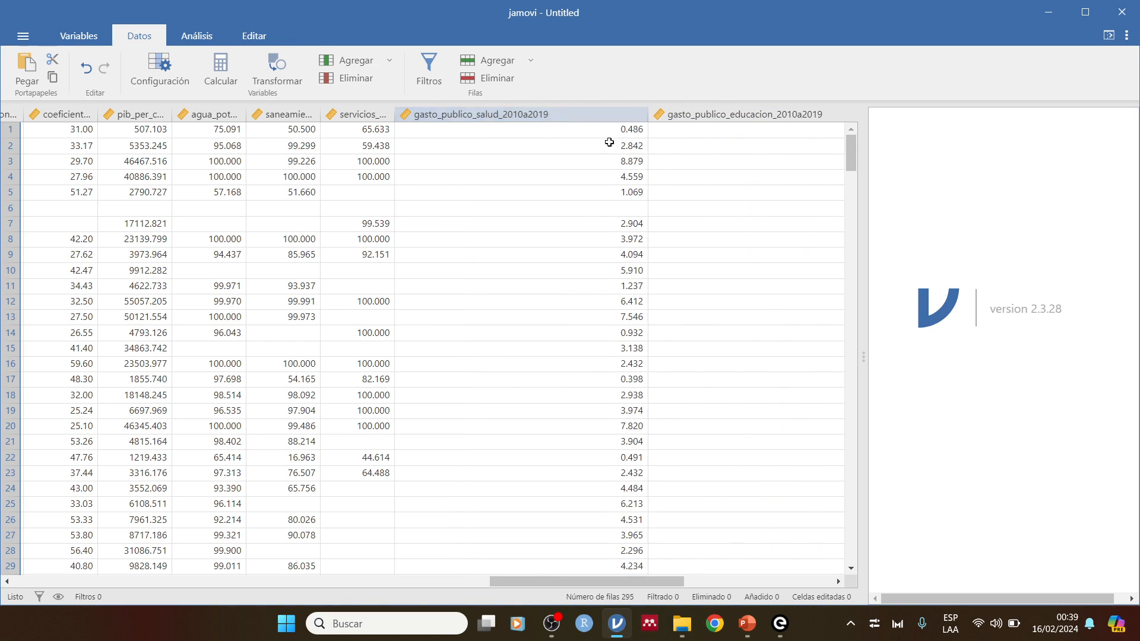
# Widen the tasa_mortinataliadad_2019 column until its full name fits.
pyautogui.moveTo(585, 586); pyautogui.dragTo(122, 542)
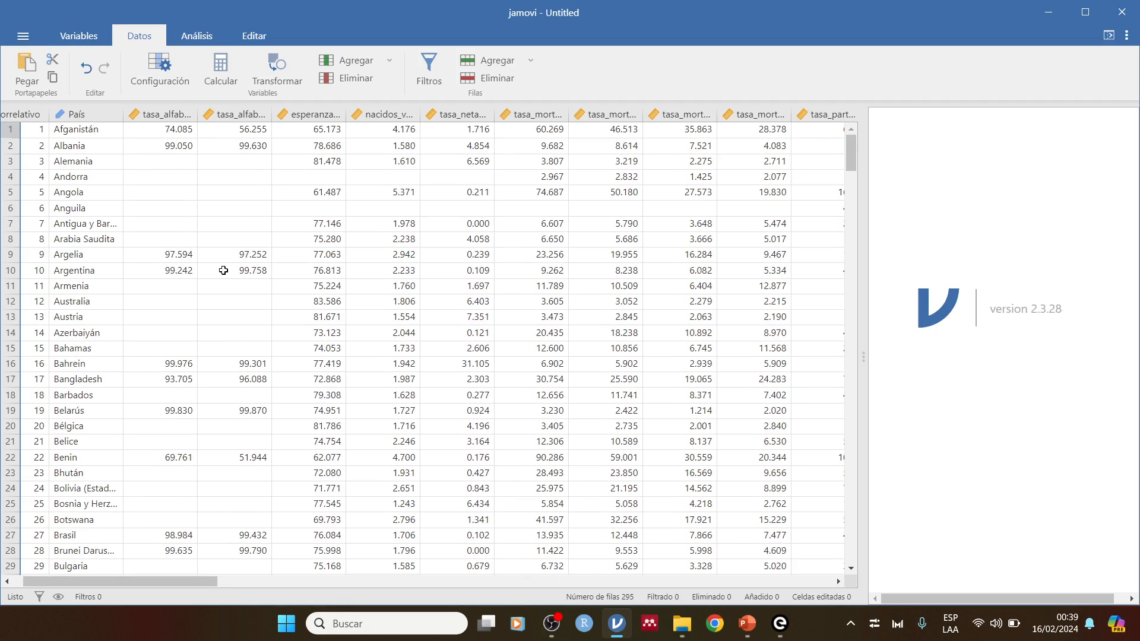
pyautogui.moveTo(344, 116); pyautogui.dragTo(415, 124)
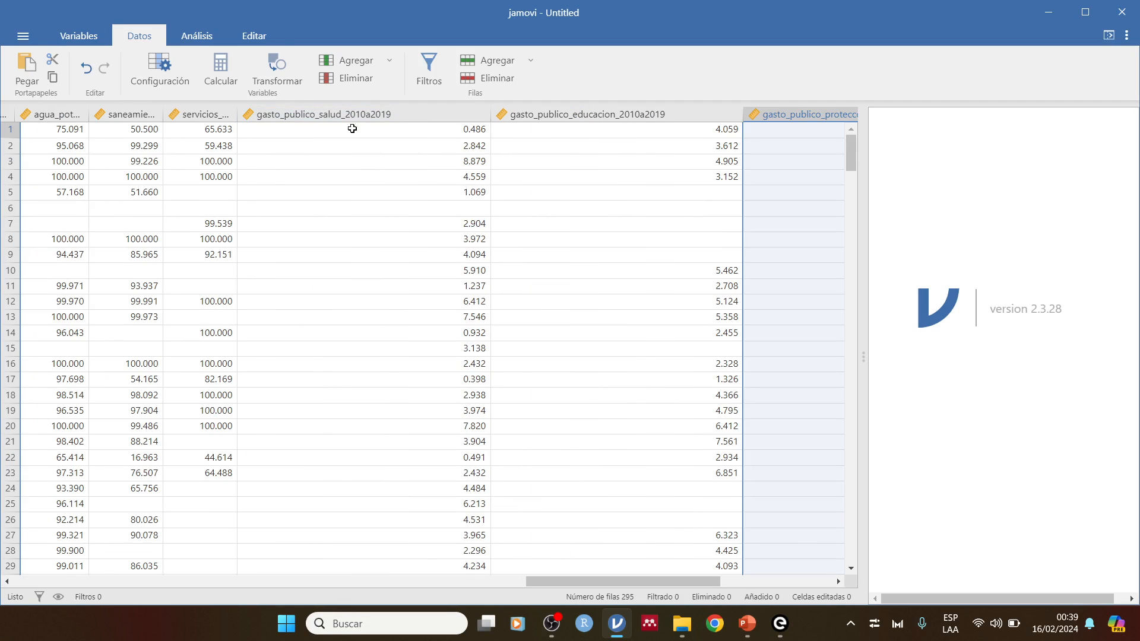
pyautogui.moveTo(639, 585); pyautogui.dragTo(113, 542)
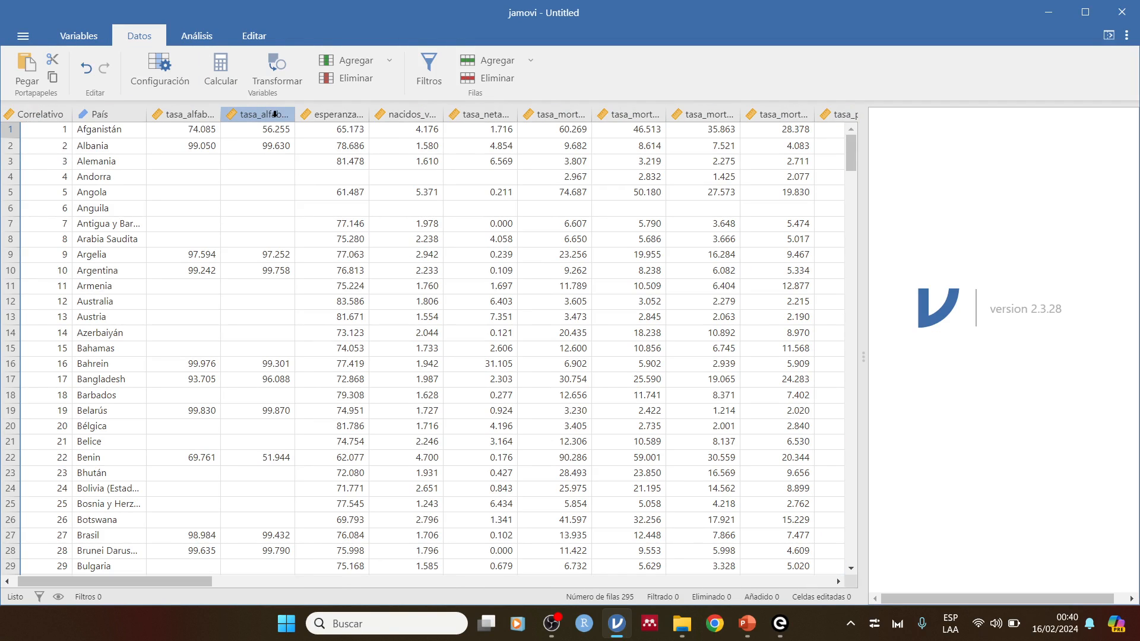
pyautogui.moveTo(198, 580); pyautogui.dragTo(291, 576)
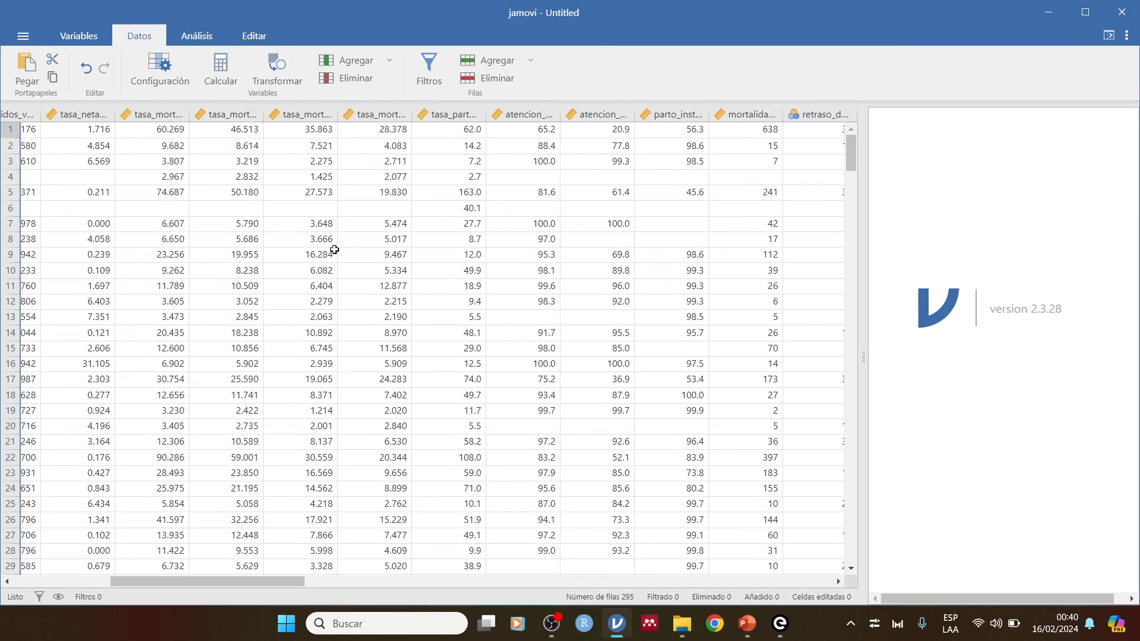
pyautogui.click(375, 114)
pyautogui.moveTo(412, 115); pyautogui.dragTo(506, 117)
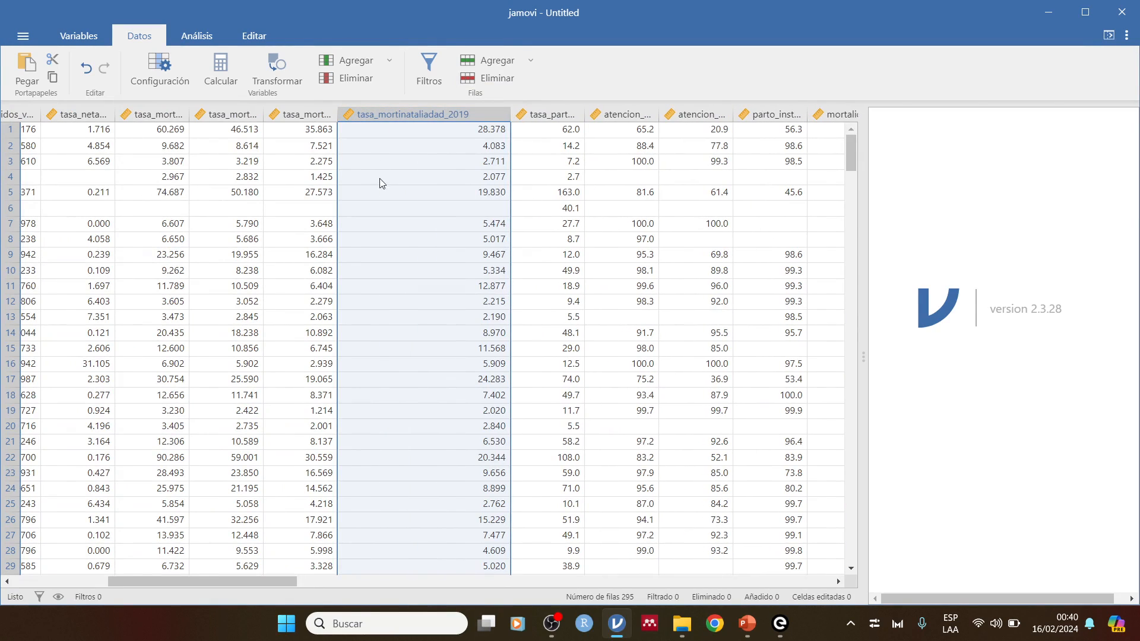
# Rename the variable tasa_mortinataliadad_2019 as "Mortalidad Neonatal".
pyautogui.doubleClick(401, 114)
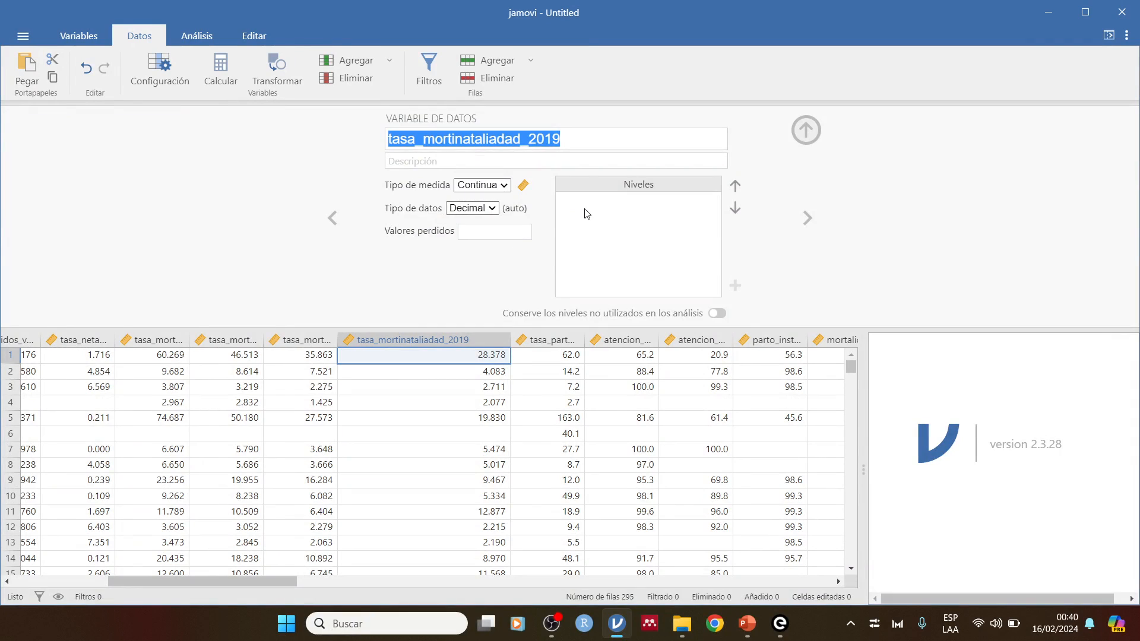
pyautogui.write('T')
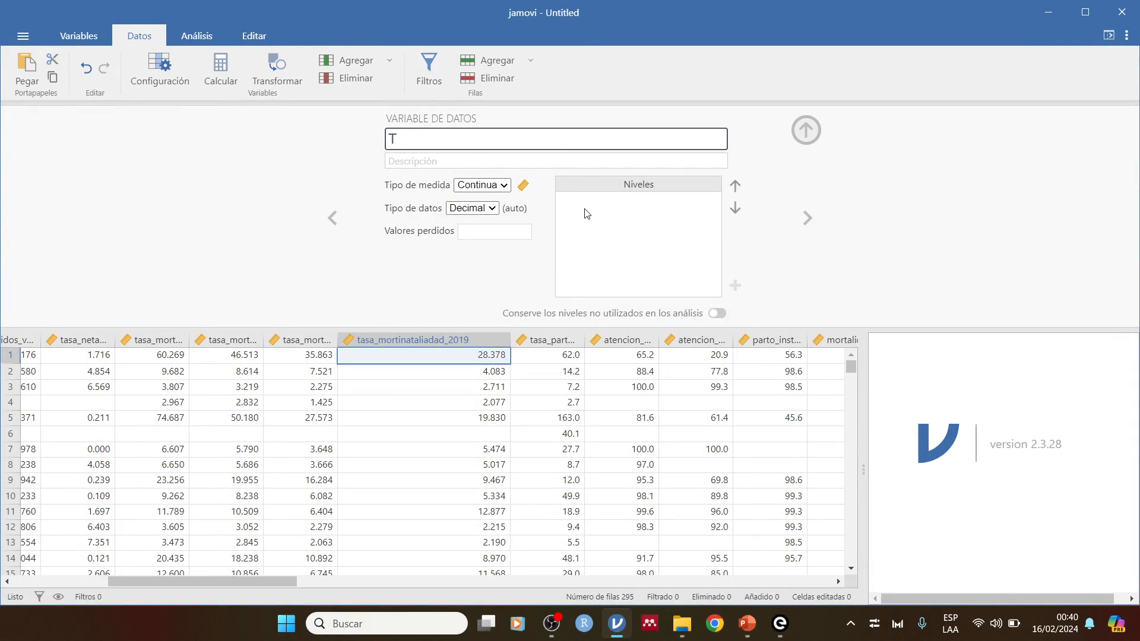
pyautogui.write('M')
pyautogui.press('BackSpace')
pyautogui.write('asa mo')
pyautogui.press('BackSpace')
pyautogui.press('BackSpace')
pyautogui.press('BackSpace')
pyautogui.press('BackSpace')
pyautogui.press('BackSpace')
pyautogui.press('BackSpace')
pyautogui.write('Mortalidad Neon')
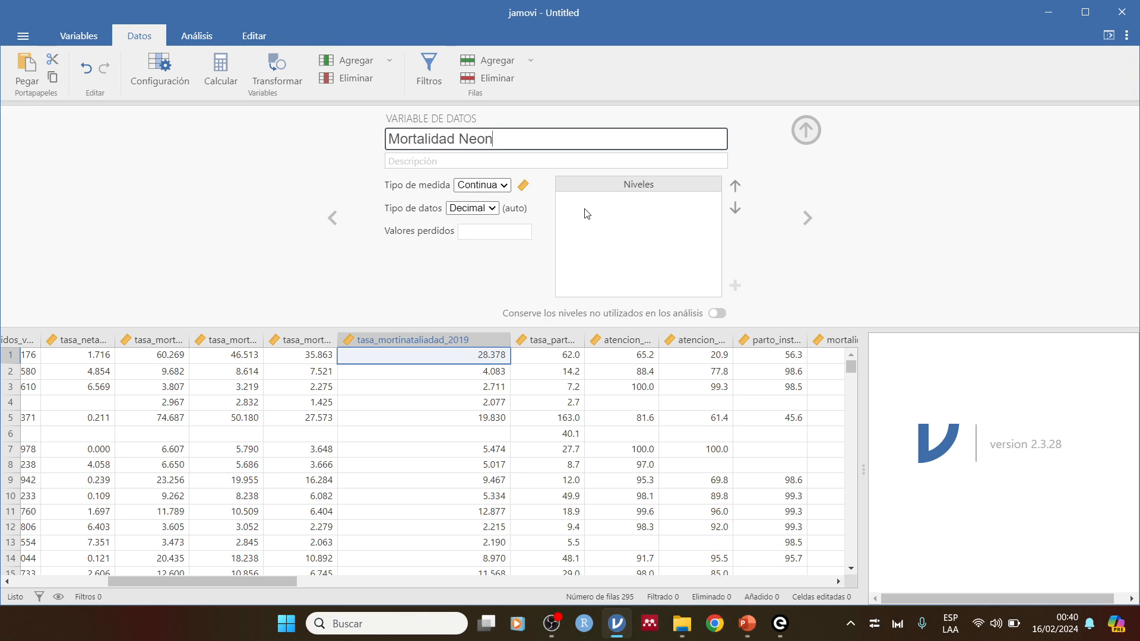
pyautogui.write('atal')
pyautogui.click(248, 219)
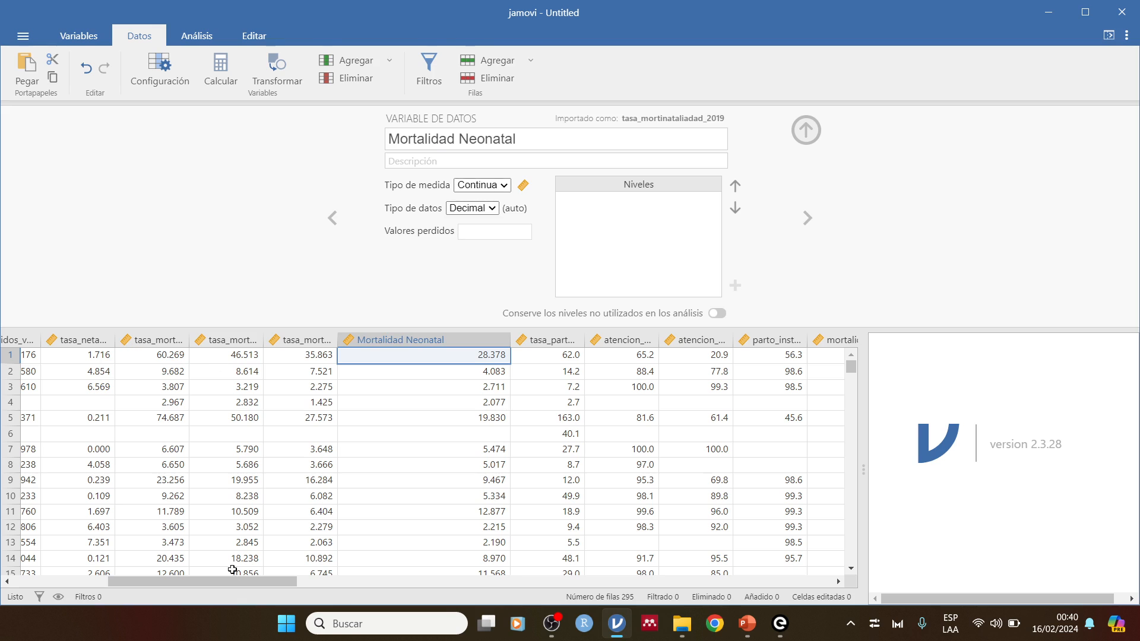
# Rename the variable tasa_alfabetizacion_mujeres_2019 as "Alfabetización mujeres".
pyautogui.moveTo(248, 582); pyautogui.dragTo(128, 569)
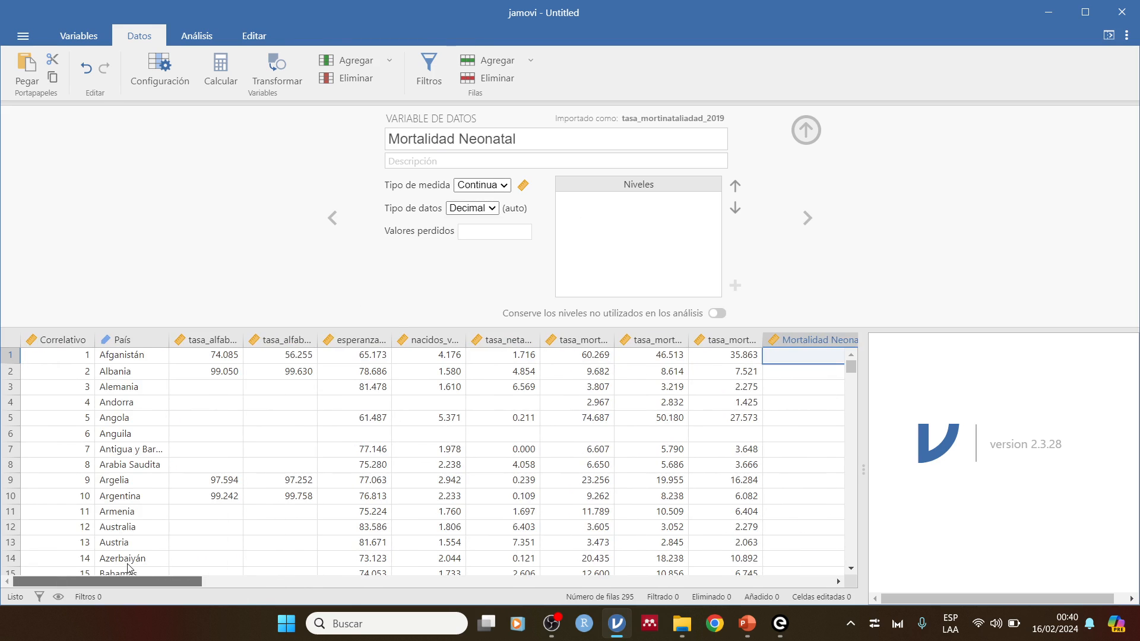
pyautogui.hscroll(3, 206, 344)
pyautogui.click(207, 343)
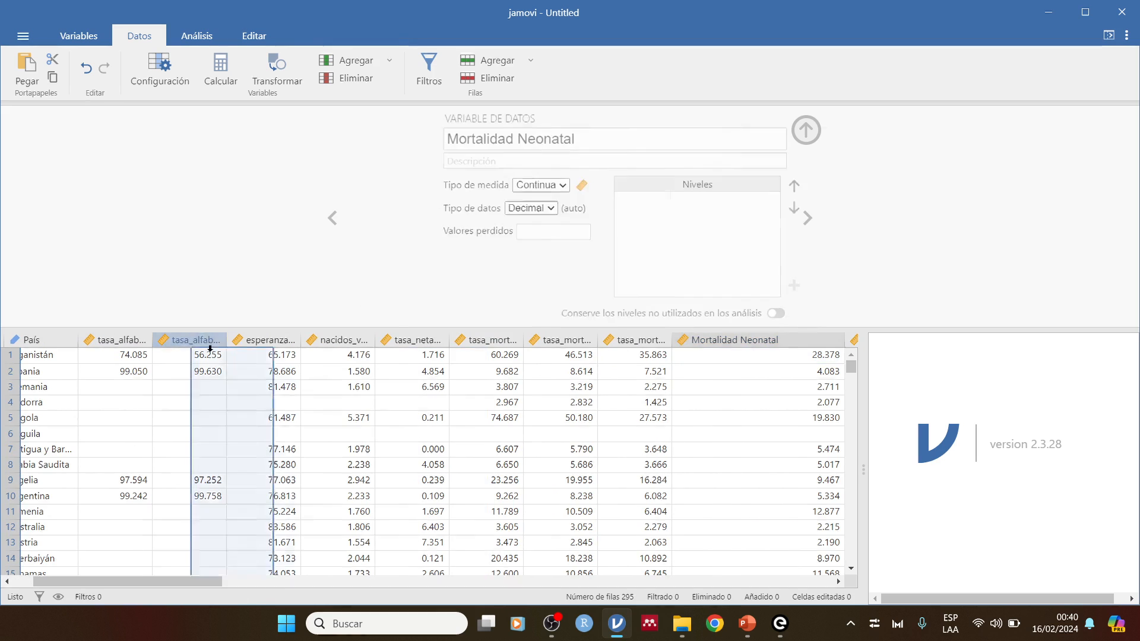
pyautogui.click(632, 141)
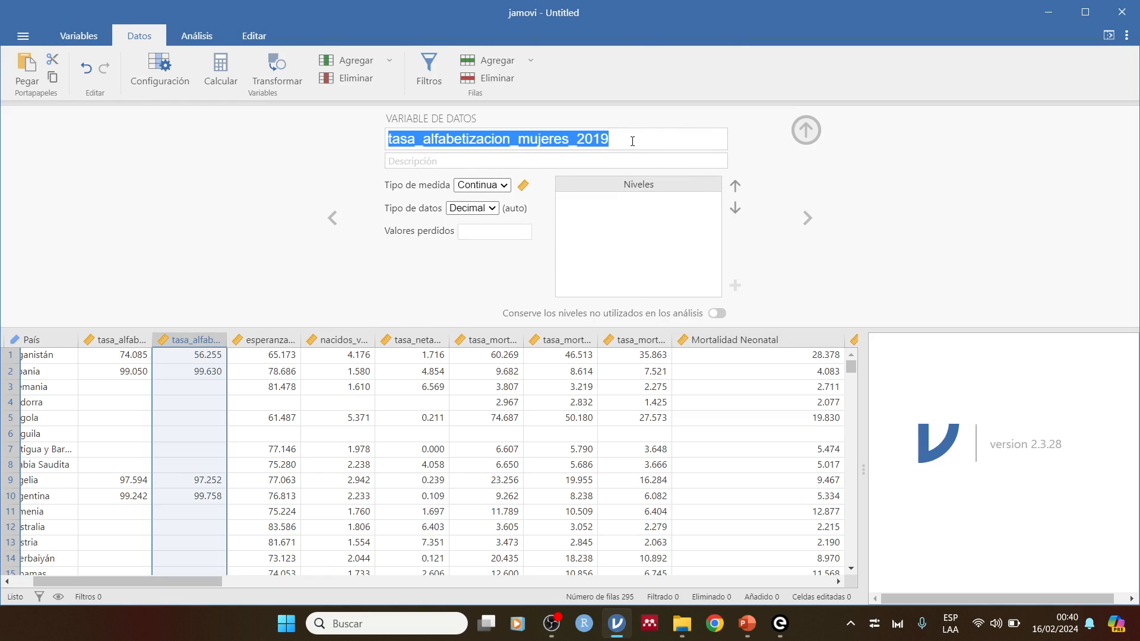
pyautogui.write('Al')
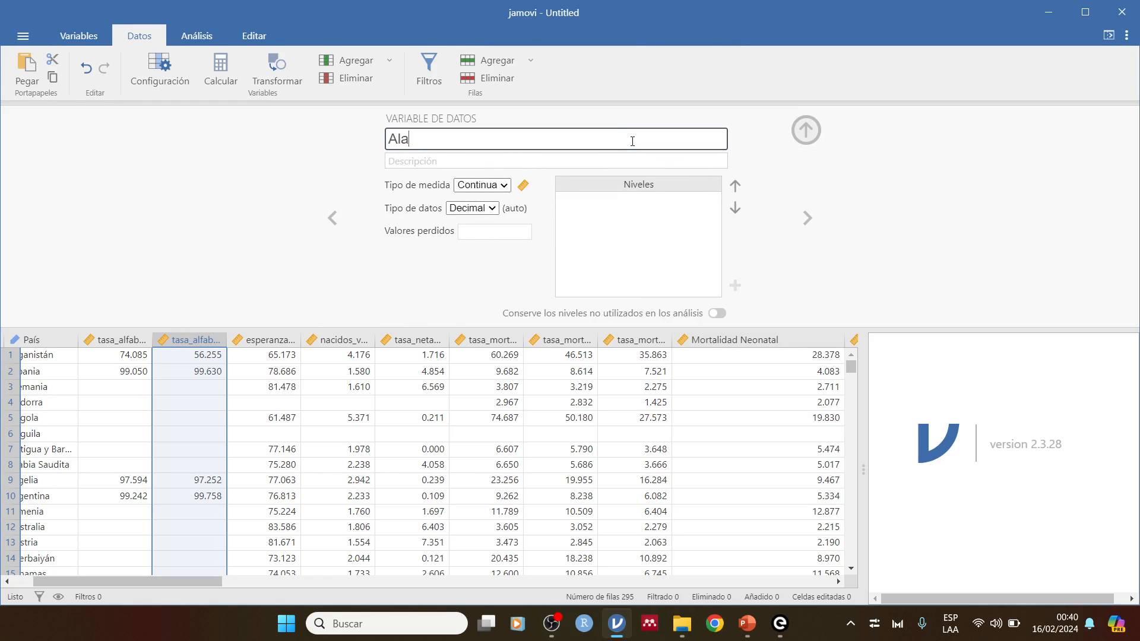
pyautogui.write('fabetización mujeres')
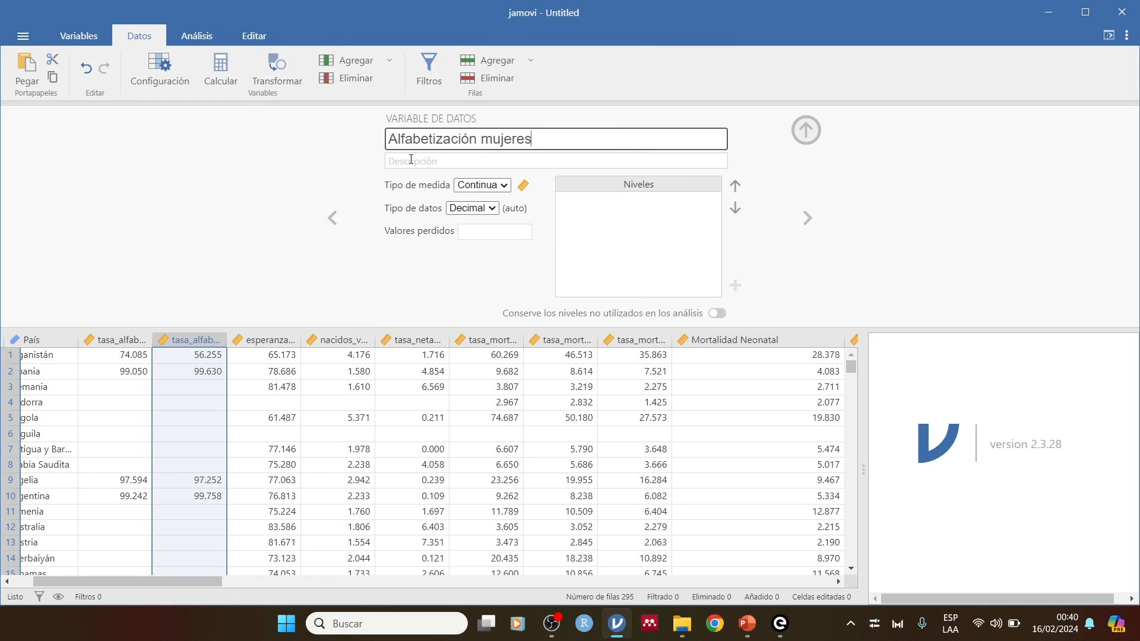
# Describe the Alfabetización mujeres variable as "Tasa de alfabetización en mujeres / 1000 mujeres (2019)" and reopen its settings to check it.
pyautogui.click(411, 159)
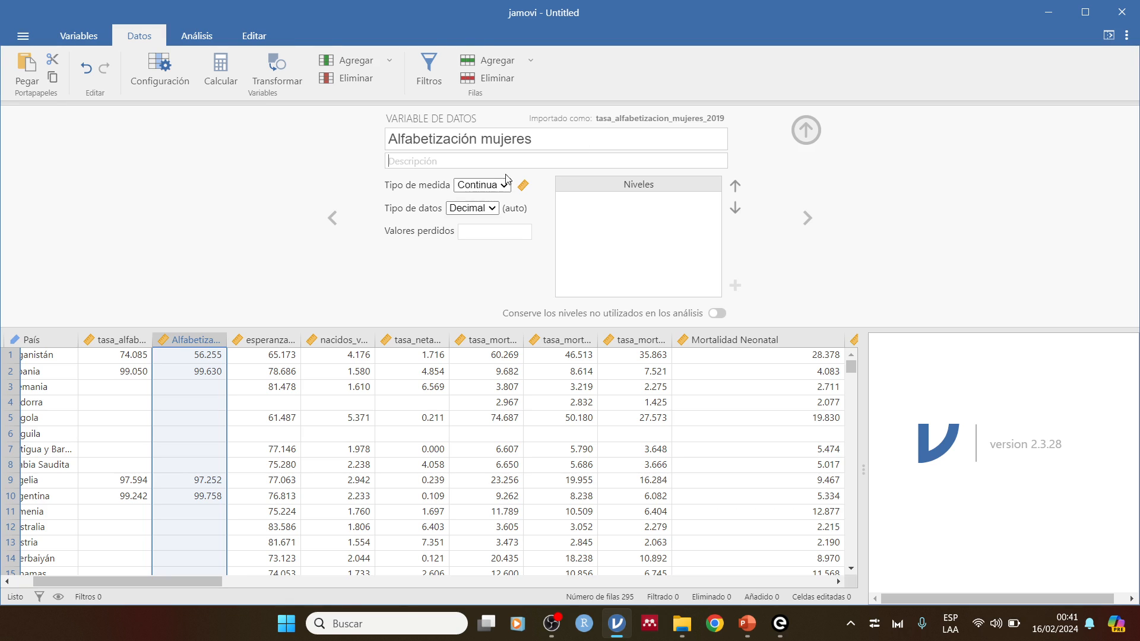
pyautogui.click(497, 159)
pyautogui.write('Ta')
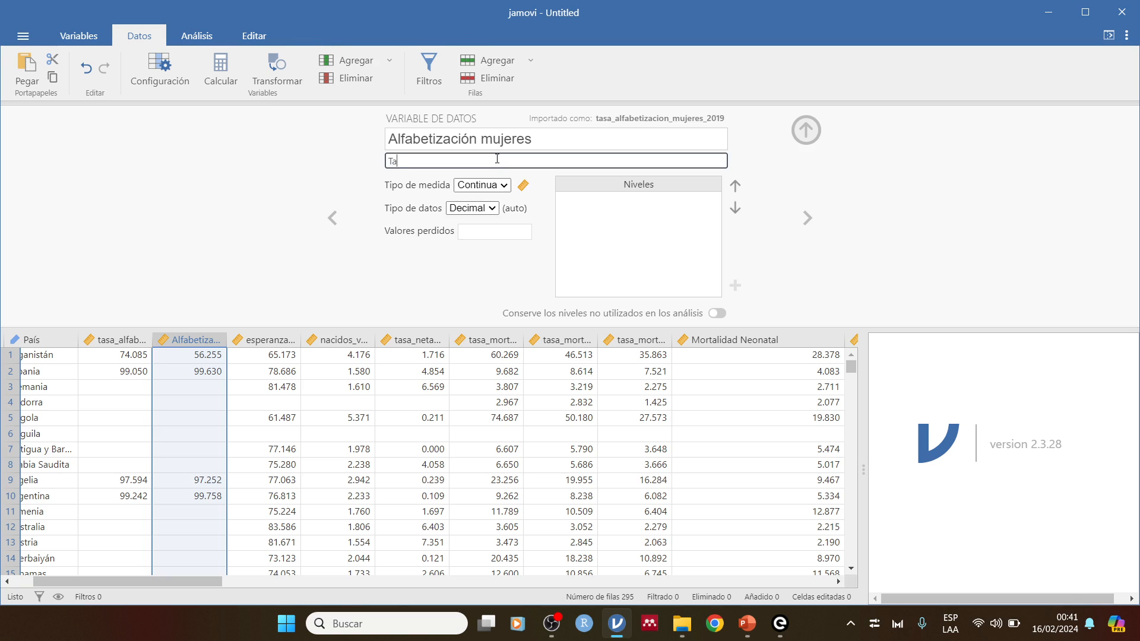
pyautogui.write('sa de alfabertización en muj')
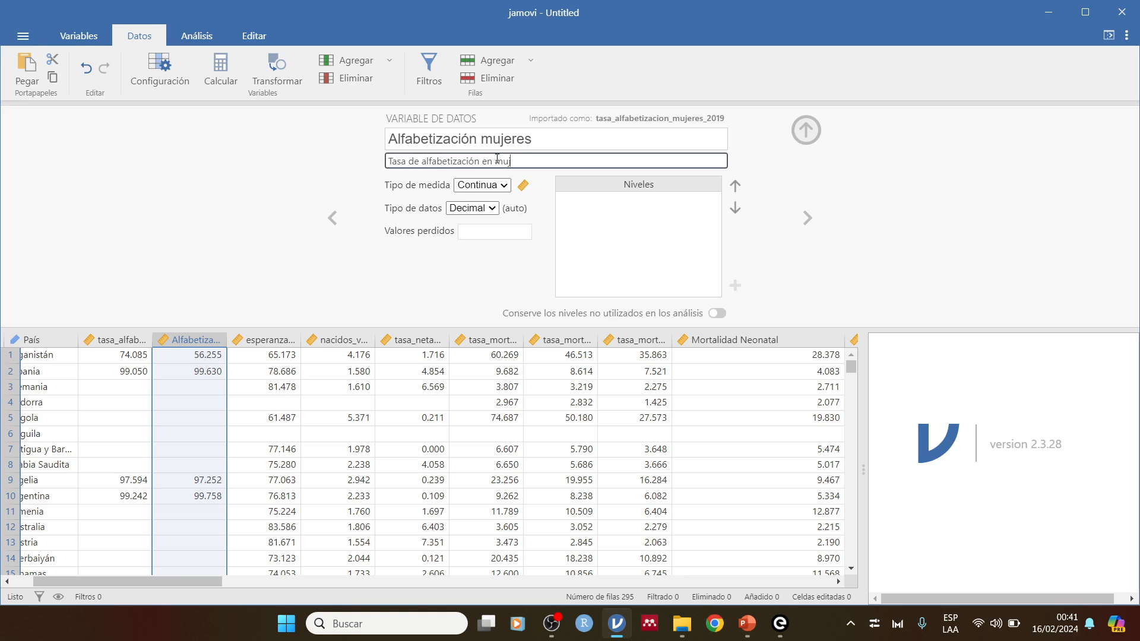
pyautogui.write('eres')
pyautogui.write(' / 10')
pyautogui.write('0 mujeres (2019)')
pyautogui.click(807, 131)
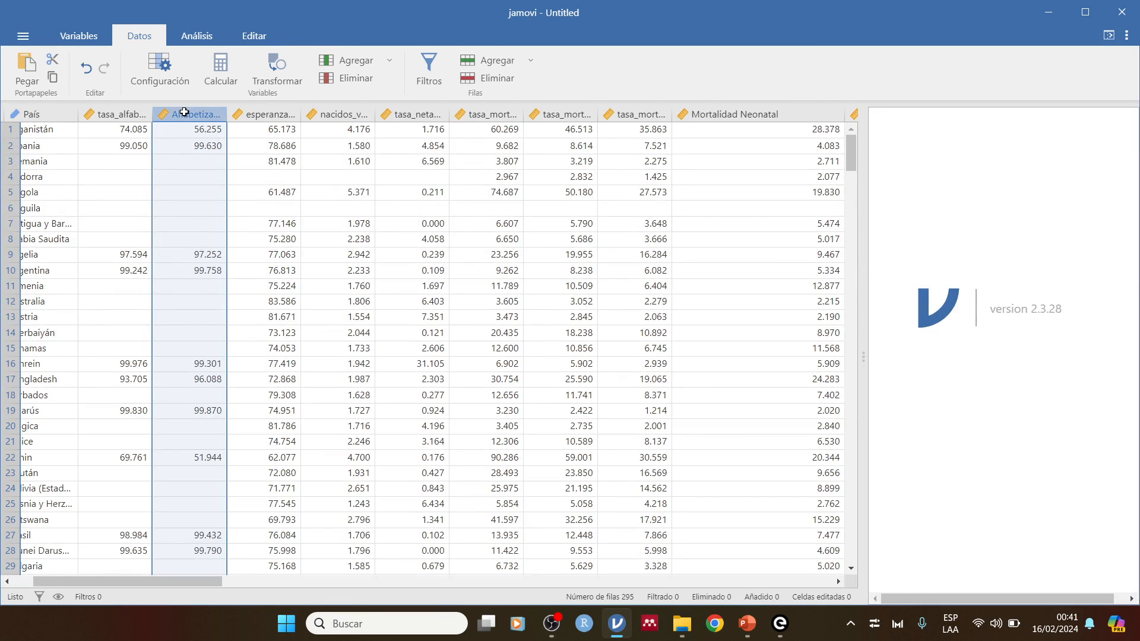
pyautogui.doubleClick(184, 112)
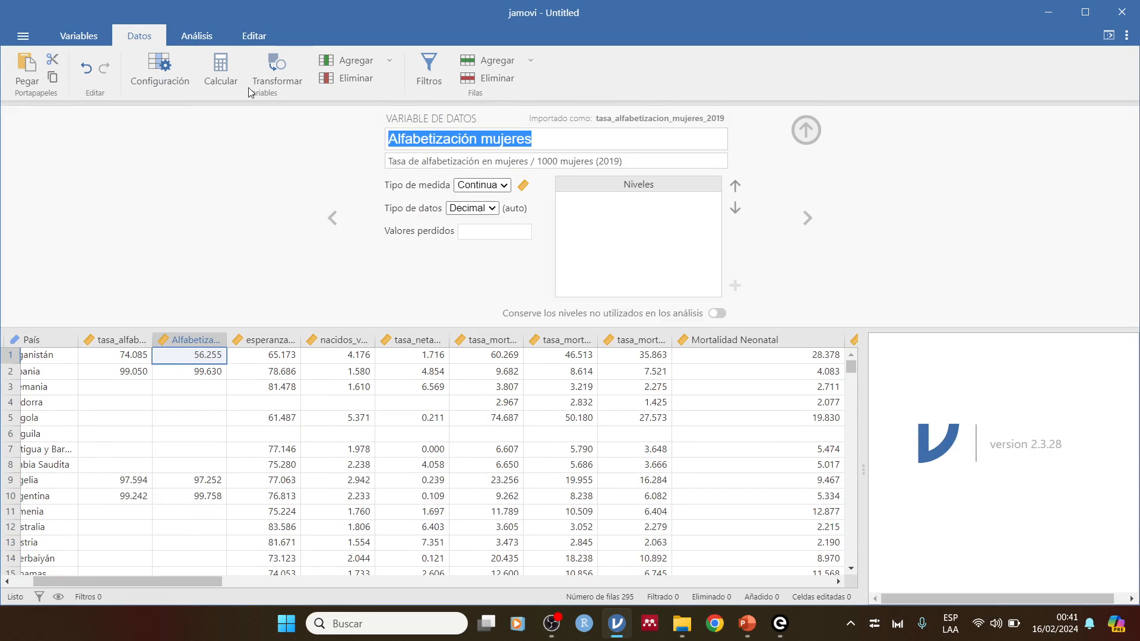
# Look over the available regression analyses and the list of installed modules.
pyautogui.click(211, 39)
pyautogui.click(203, 74)
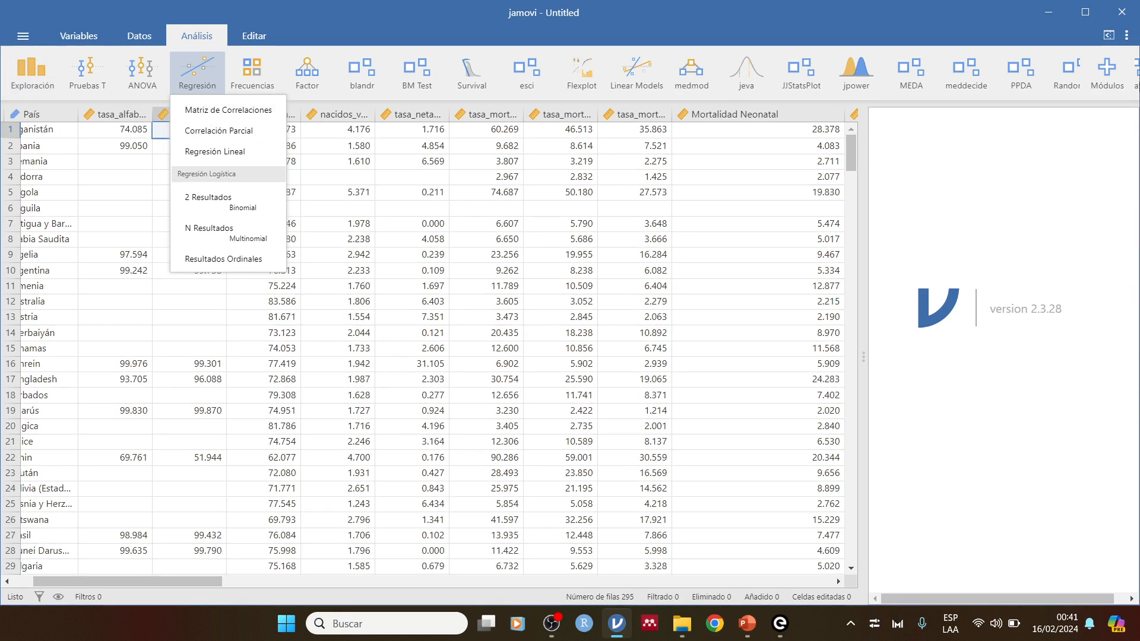
pyautogui.click(1108, 72)
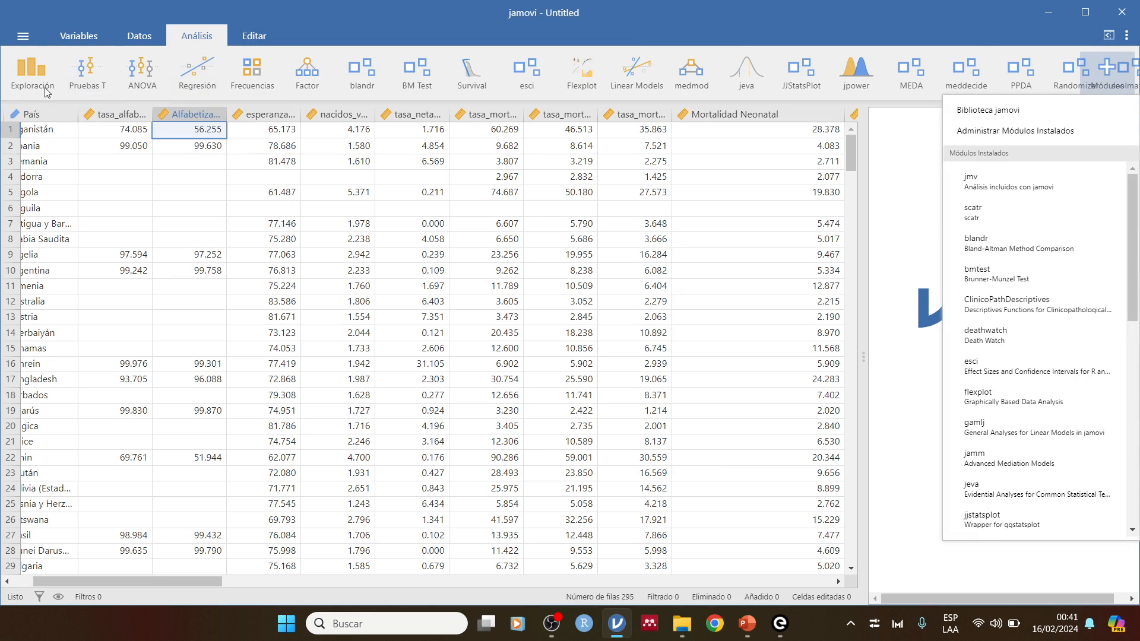
# Look over the modules available in the jamovi library and return to the data.
pyautogui.click(988, 109)
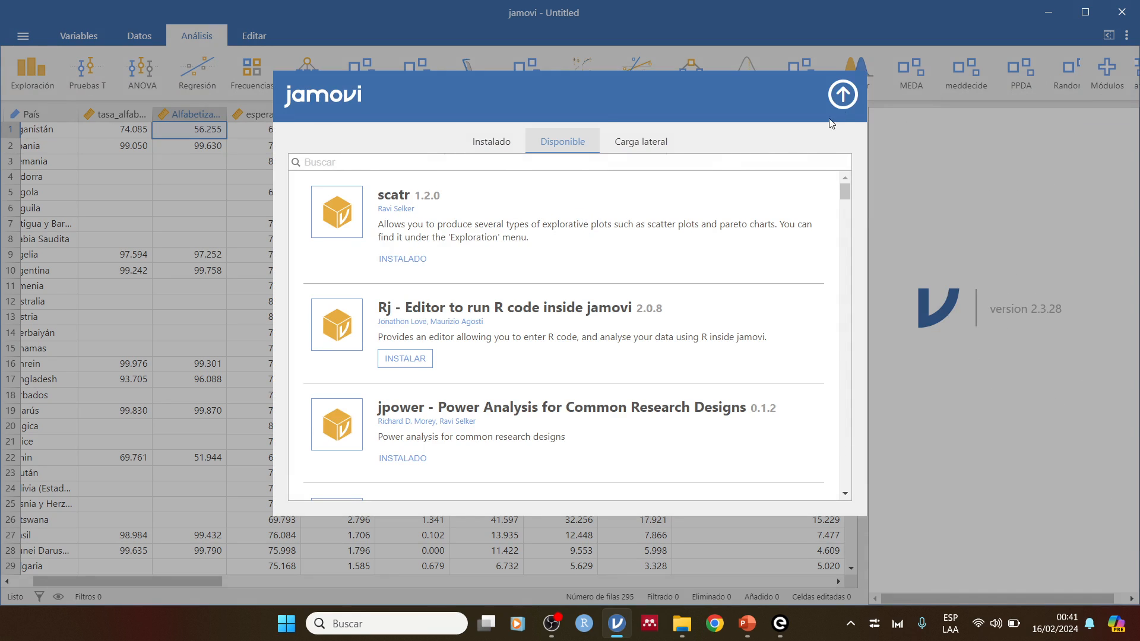
pyautogui.click(842, 95)
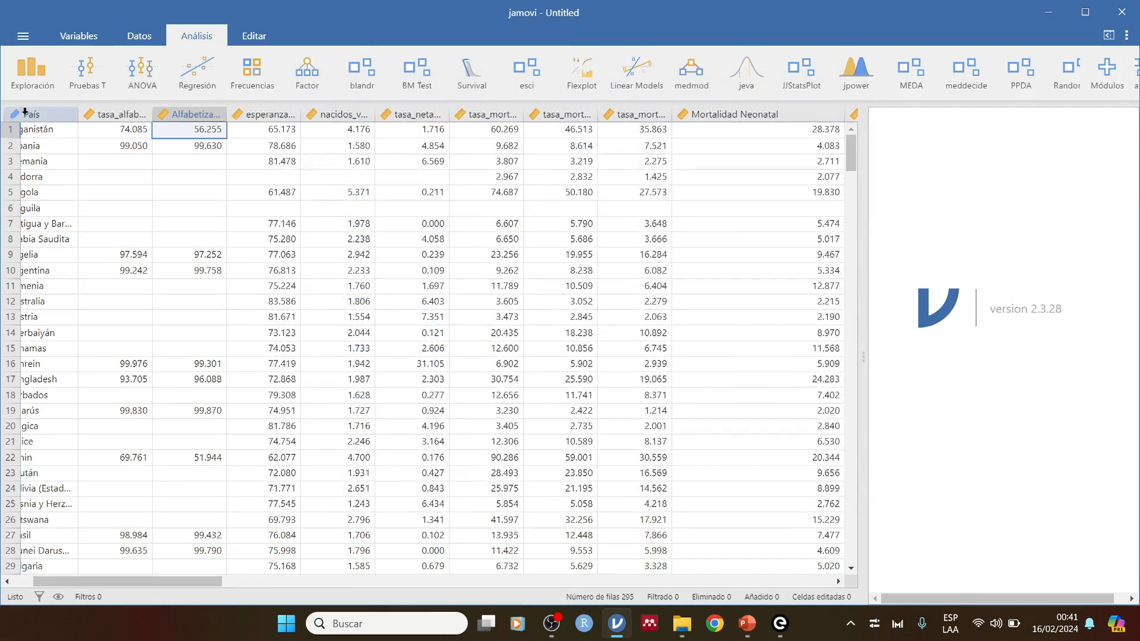
# Start a scatter plot (Gráfico de dispersión) with Alfabetización mujeres on the X axis.
pyautogui.click(31, 80)
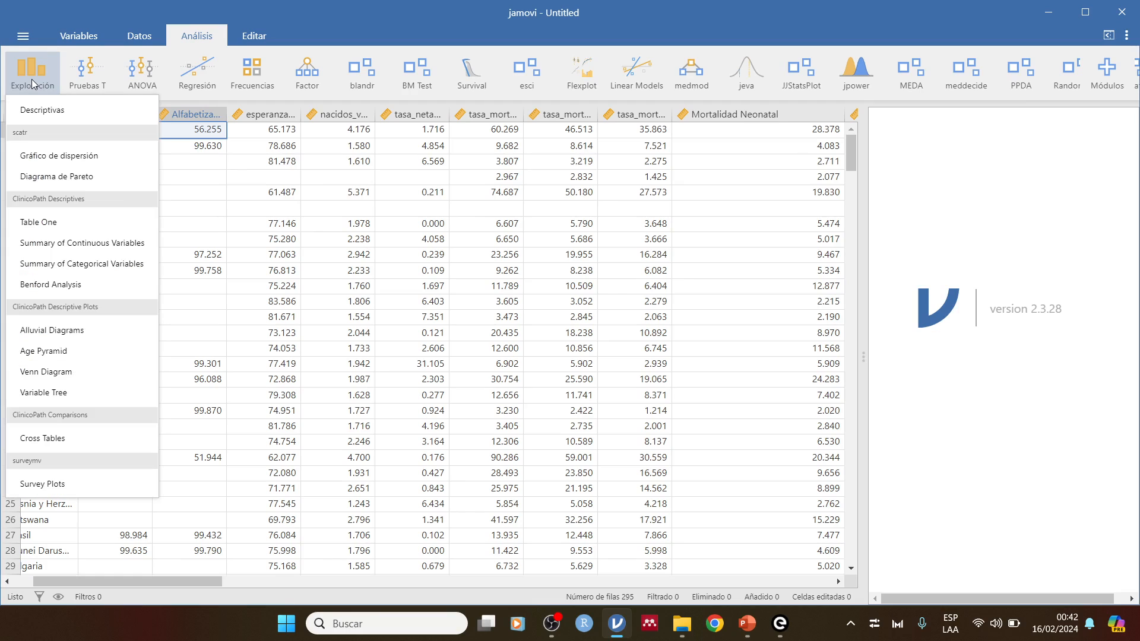
pyautogui.click(50, 160)
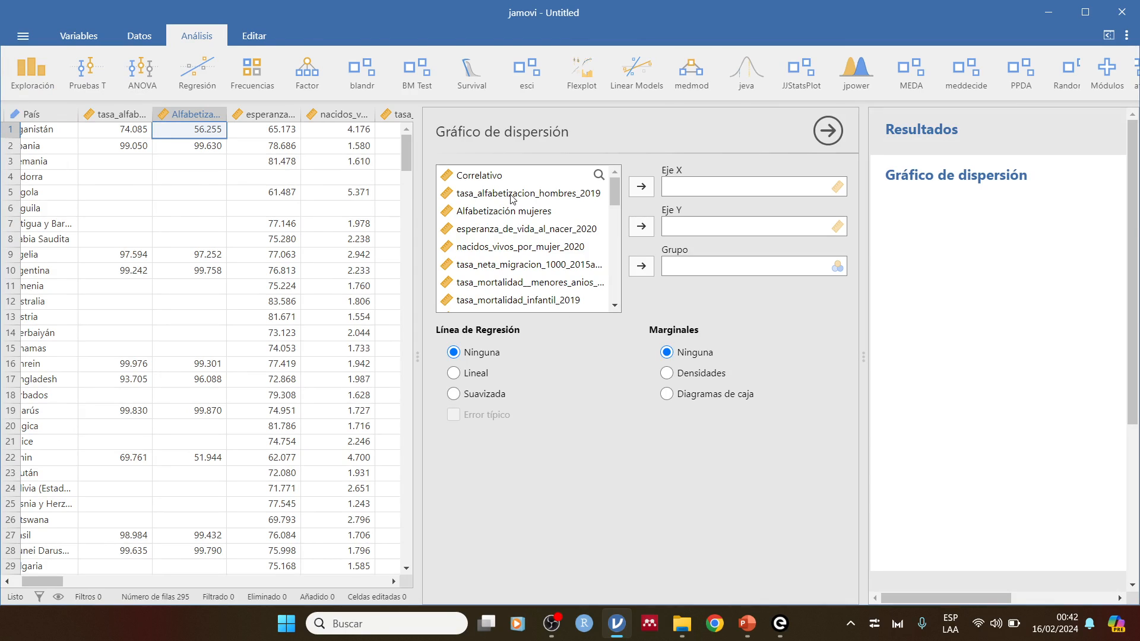
pyautogui.click(503, 217)
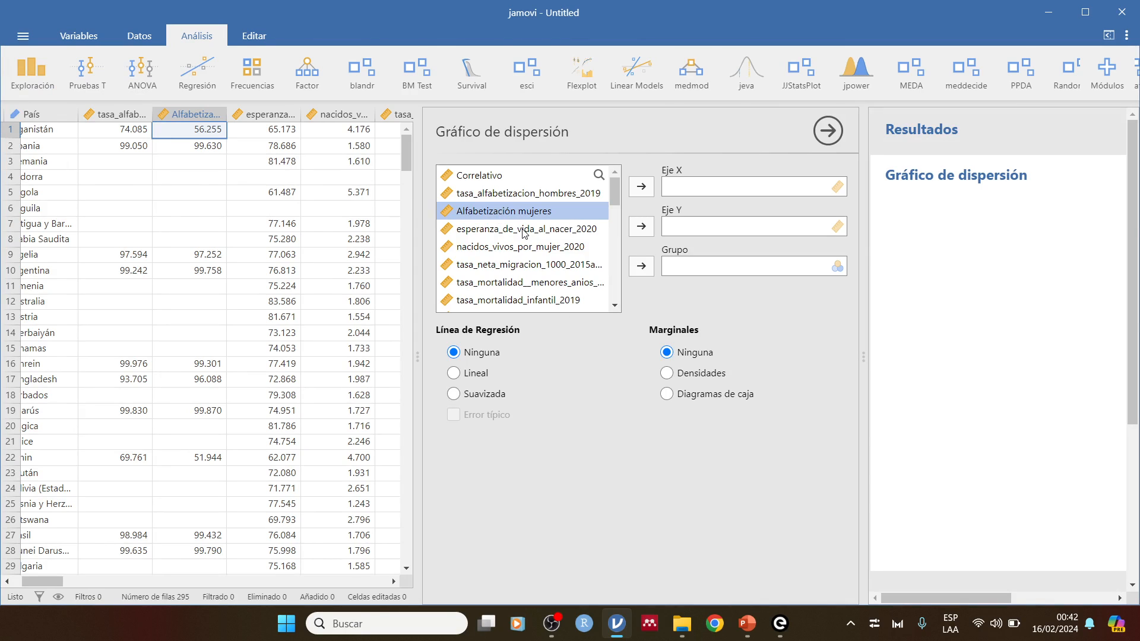
pyautogui.click(504, 232)
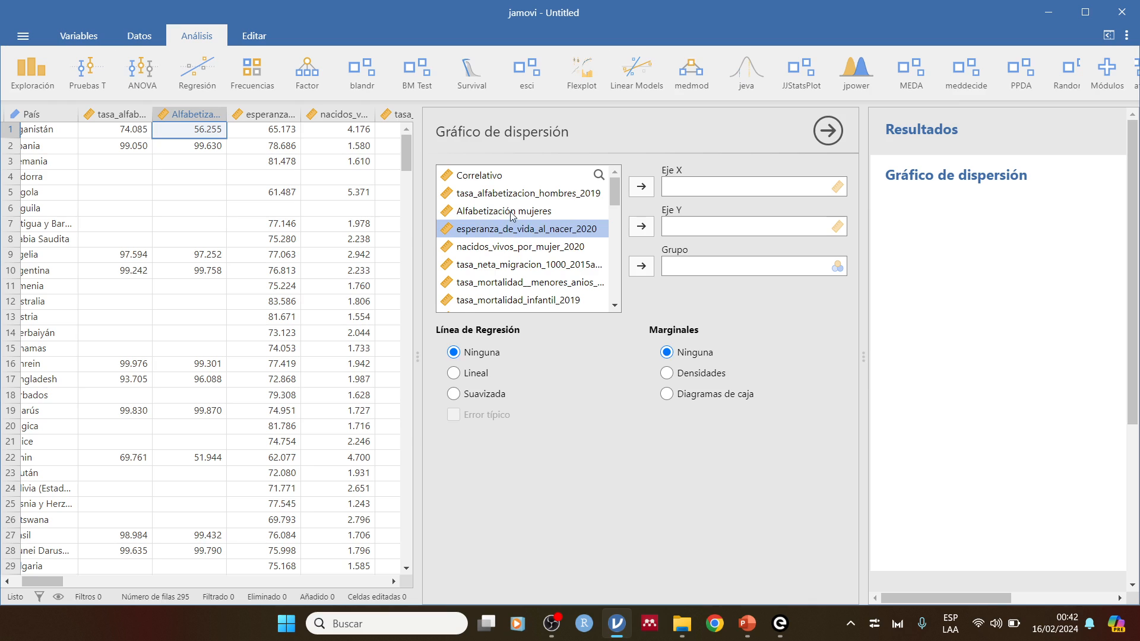
pyautogui.click(512, 213)
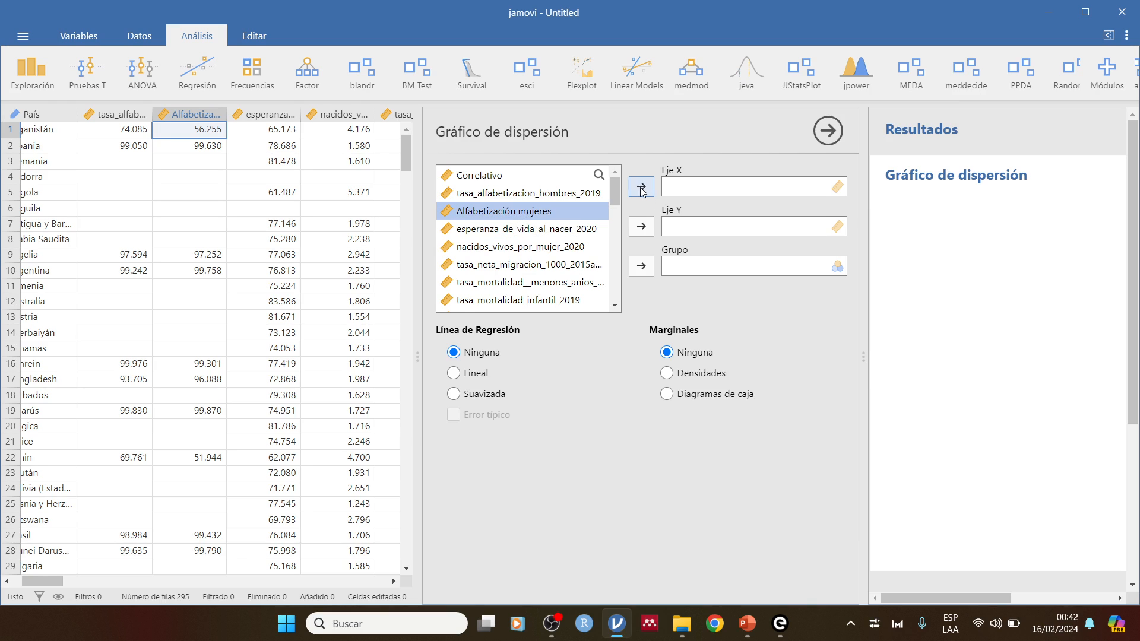
pyautogui.click(641, 187)
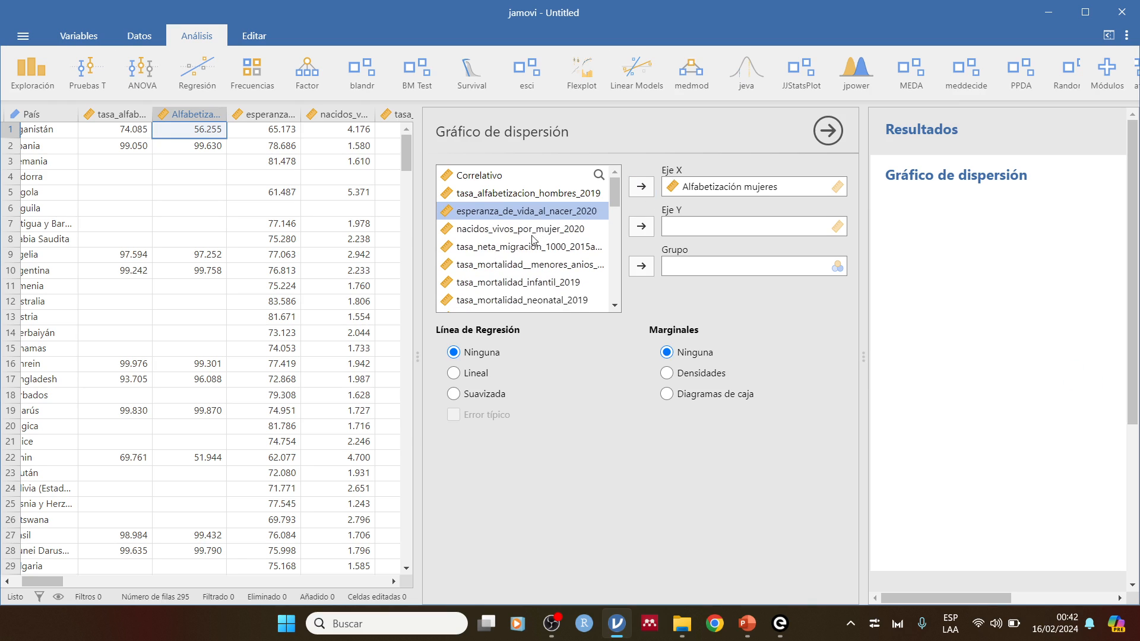
# Assign Mortalidad Neonatal to the scatter plot's Y axis and widen the results area to show the whole plot.
pyautogui.scroll(-1, 520, 254)
pyautogui.scroll(-1, 520, 254)
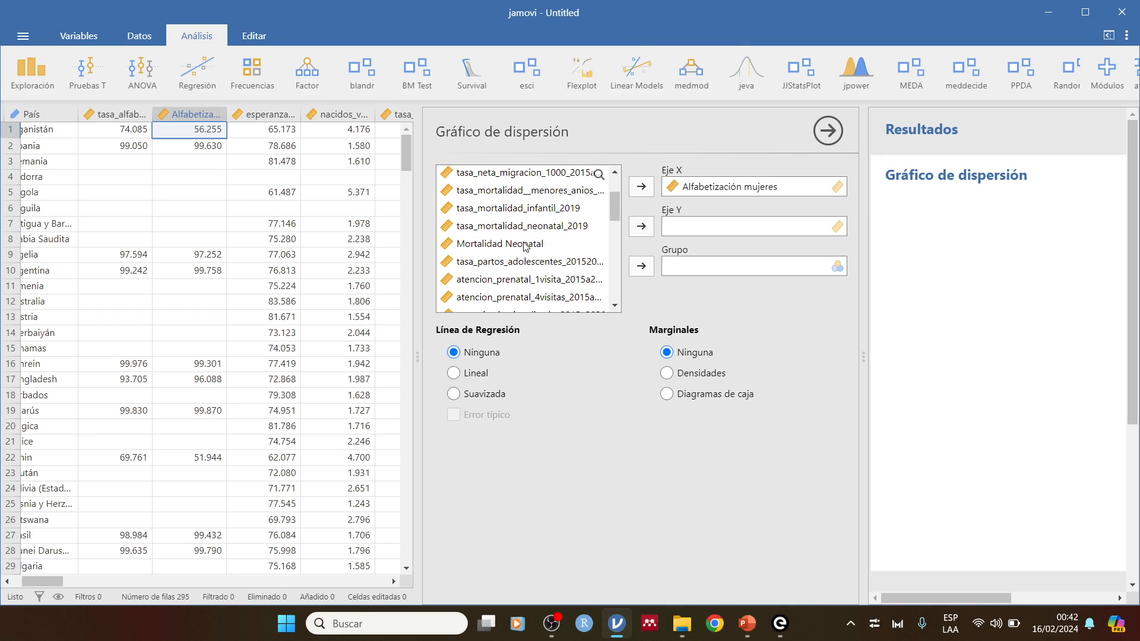
pyautogui.click(524, 244)
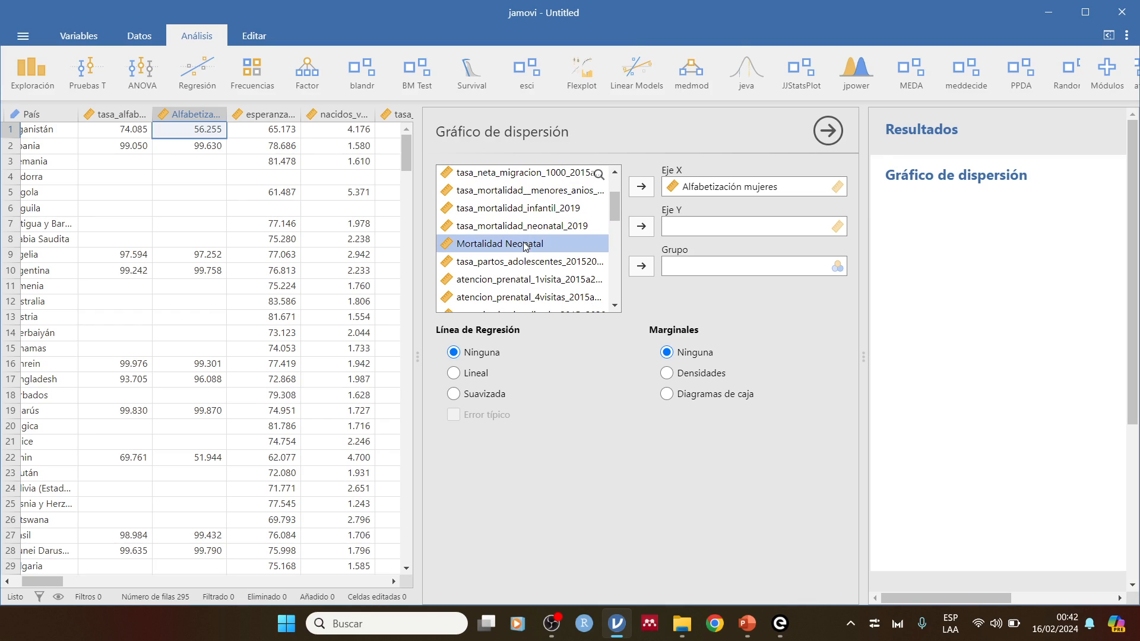
pyautogui.click(642, 226)
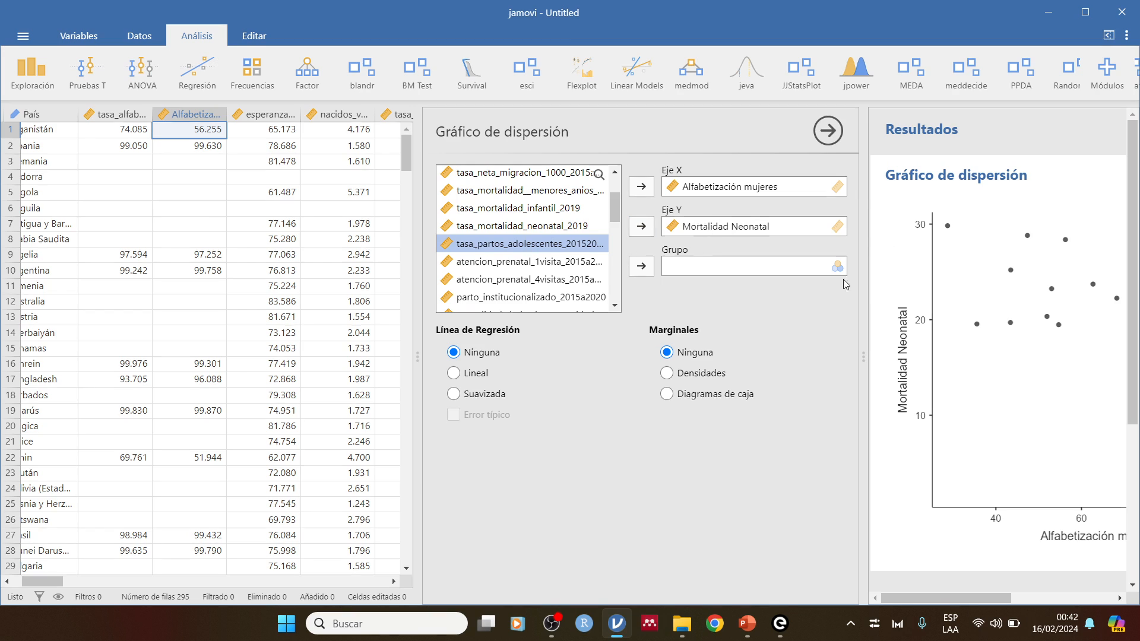
pyautogui.moveTo(863, 293); pyautogui.dragTo(456, 290)
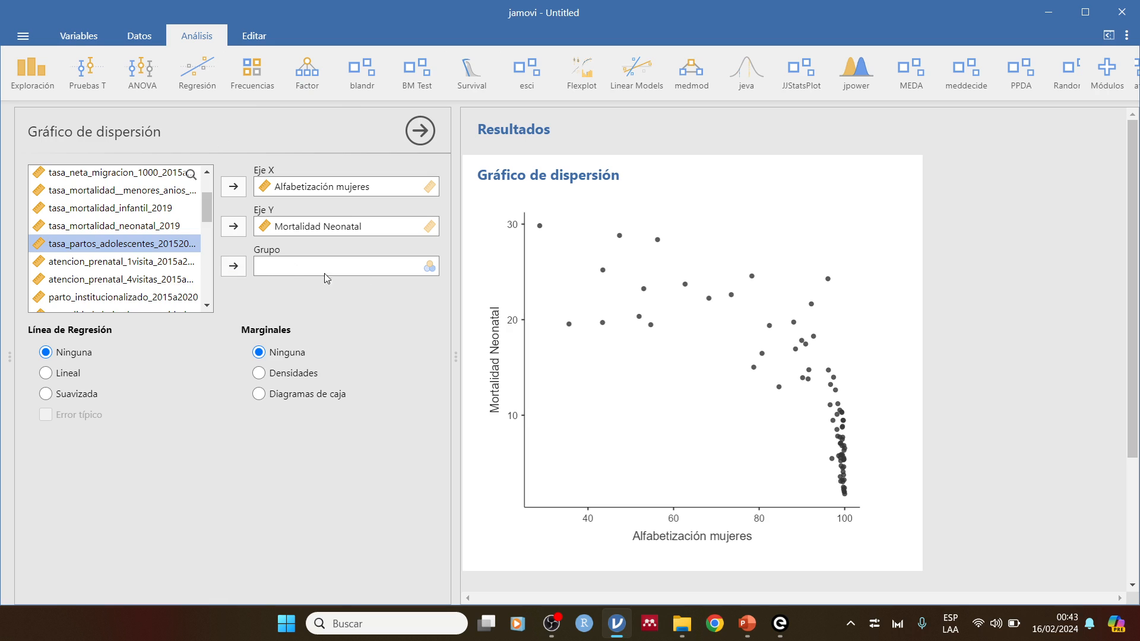
# Try the linear line and standard error band, then give the scatter plot a smoothed regression line (Suavizada) and marginal box plots.
pyautogui.click(46, 374)
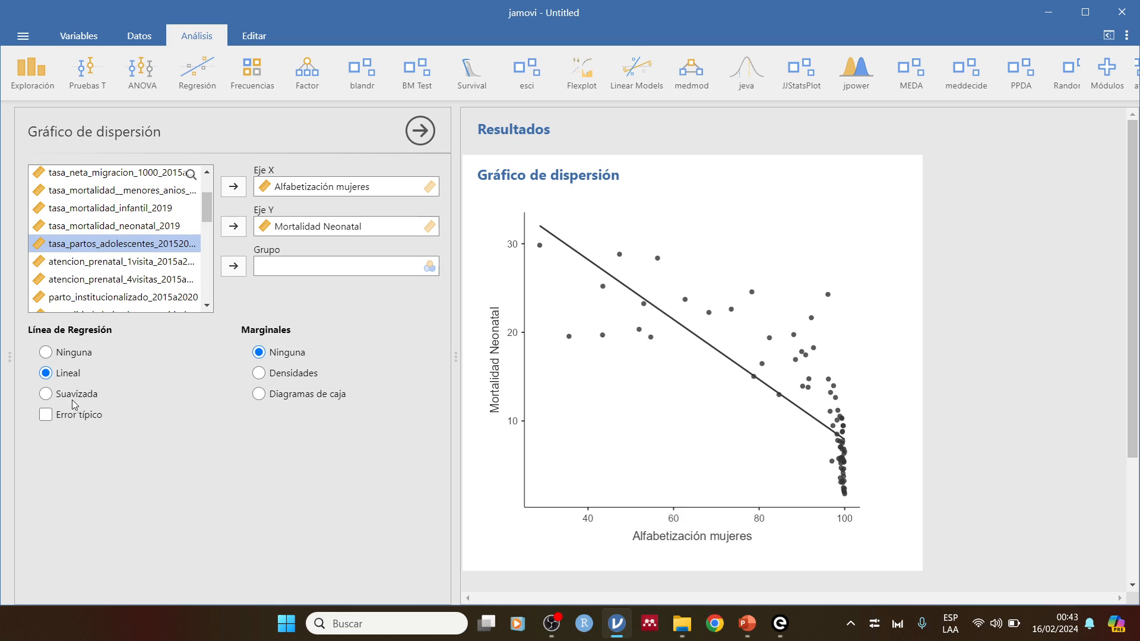
pyautogui.click(51, 397)
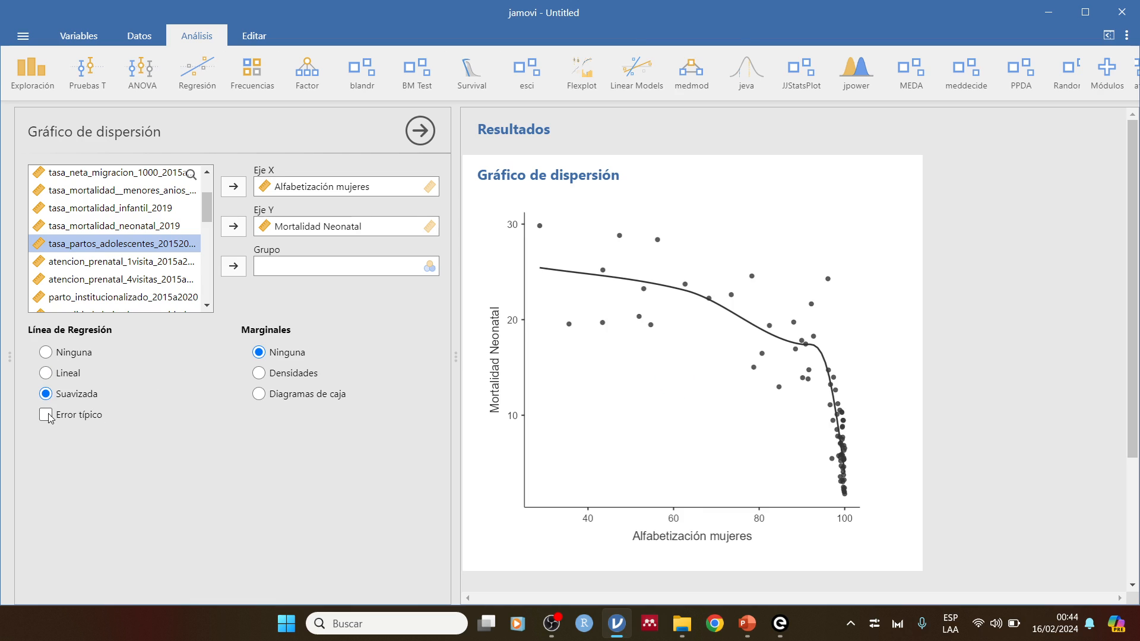
pyautogui.click(44, 416)
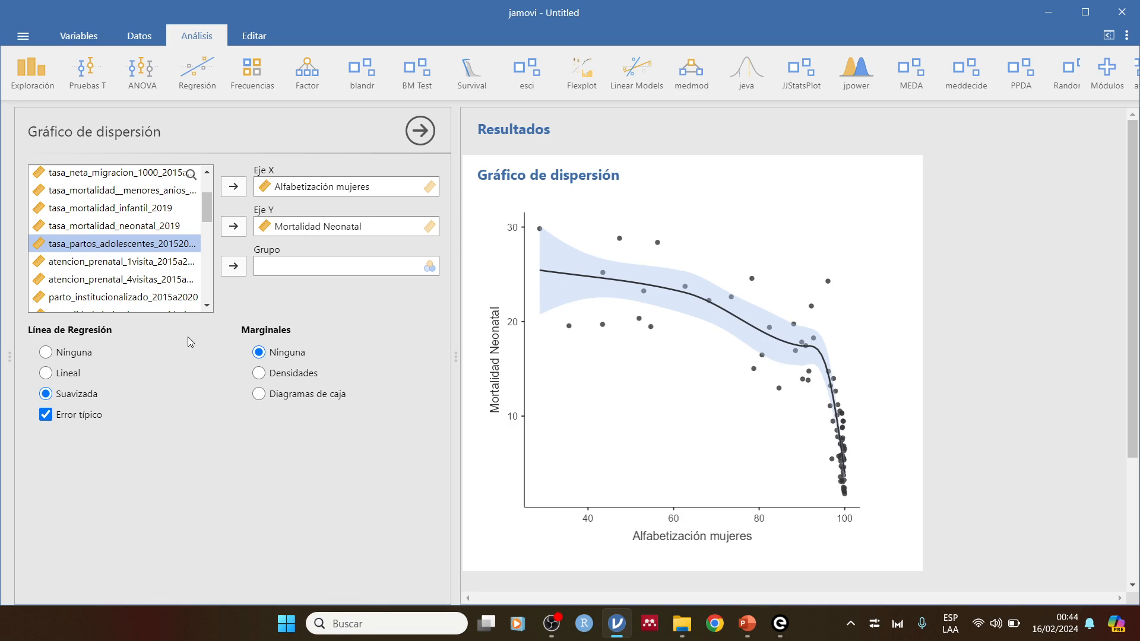
pyautogui.click(45, 415)
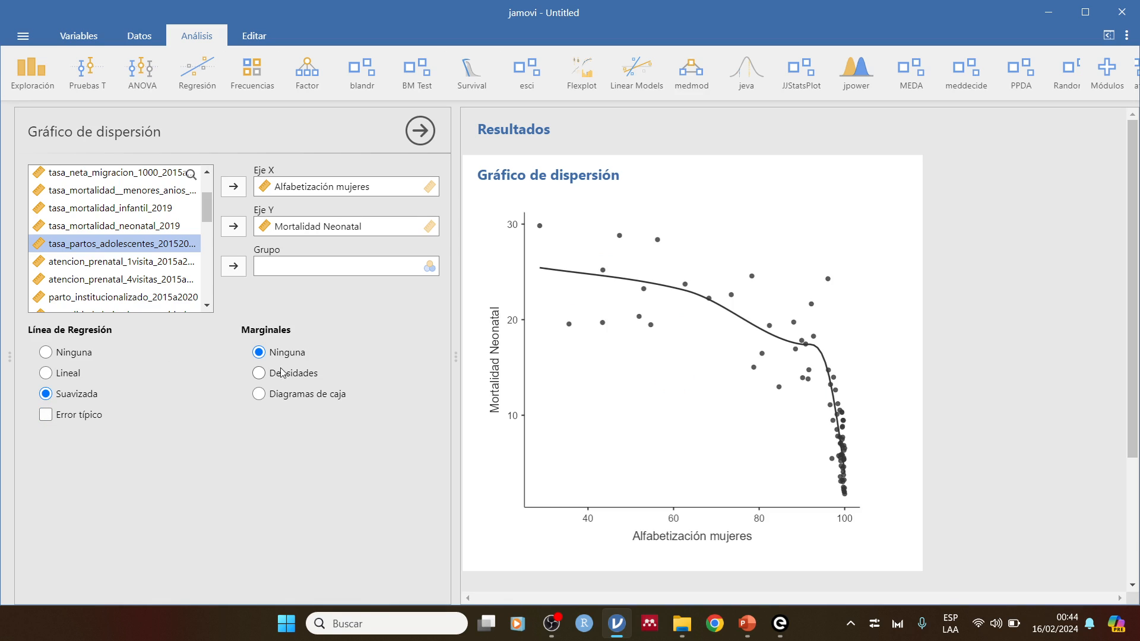
pyautogui.click(260, 374)
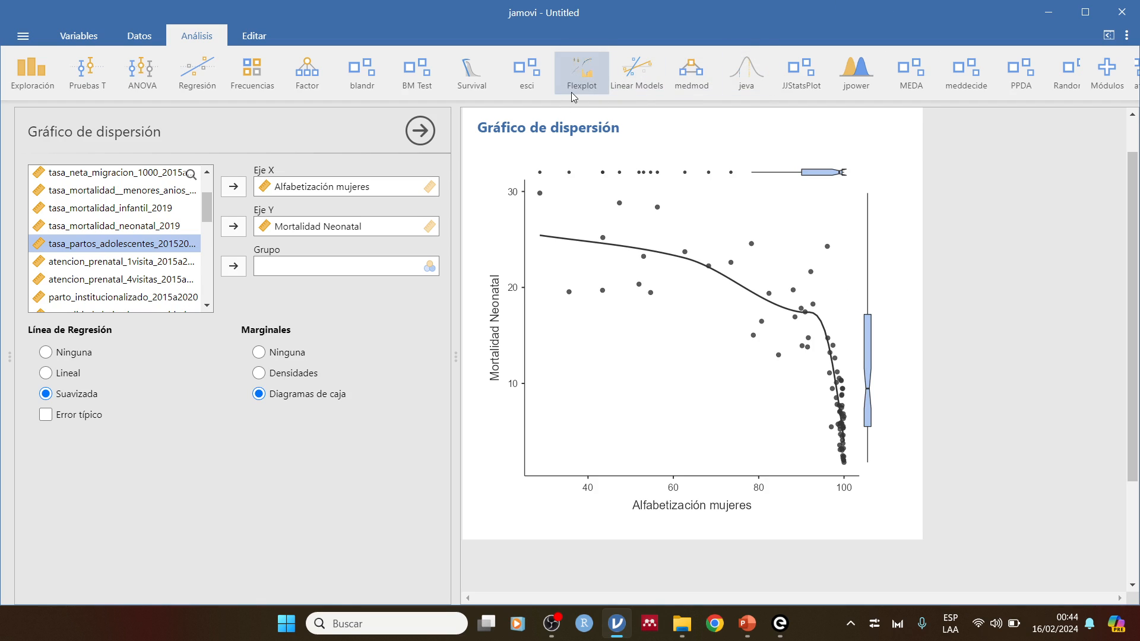
# Set up a Flexplot with Mortalidad Neonatal as the outcome variable and Alfabetización mujeres as the predictor.
pyautogui.click(586, 83)
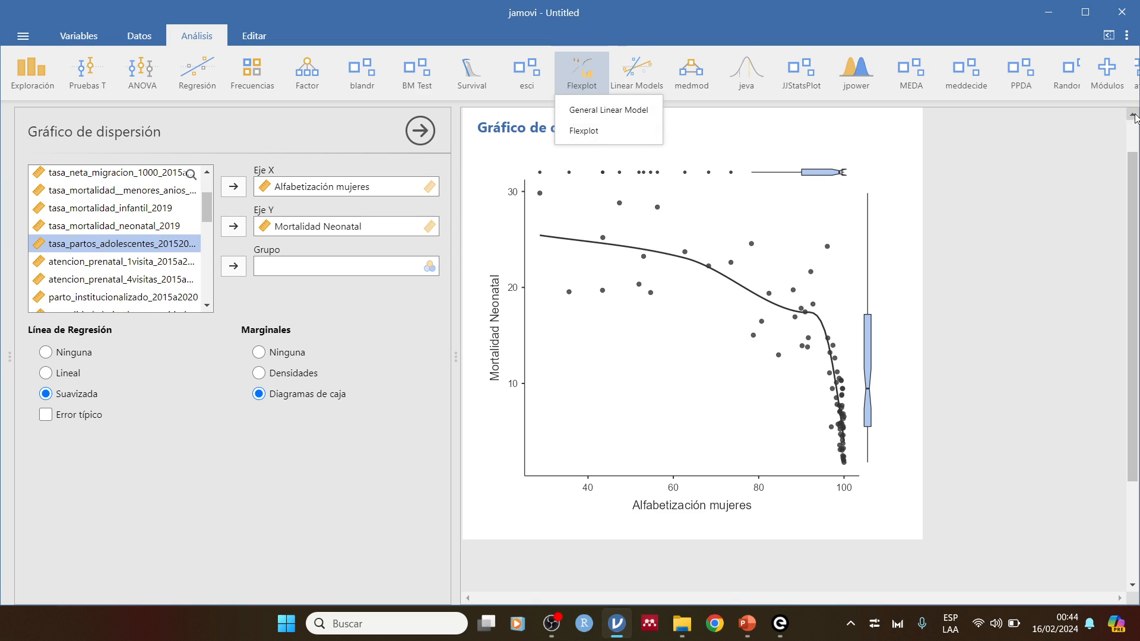
pyautogui.click(587, 131)
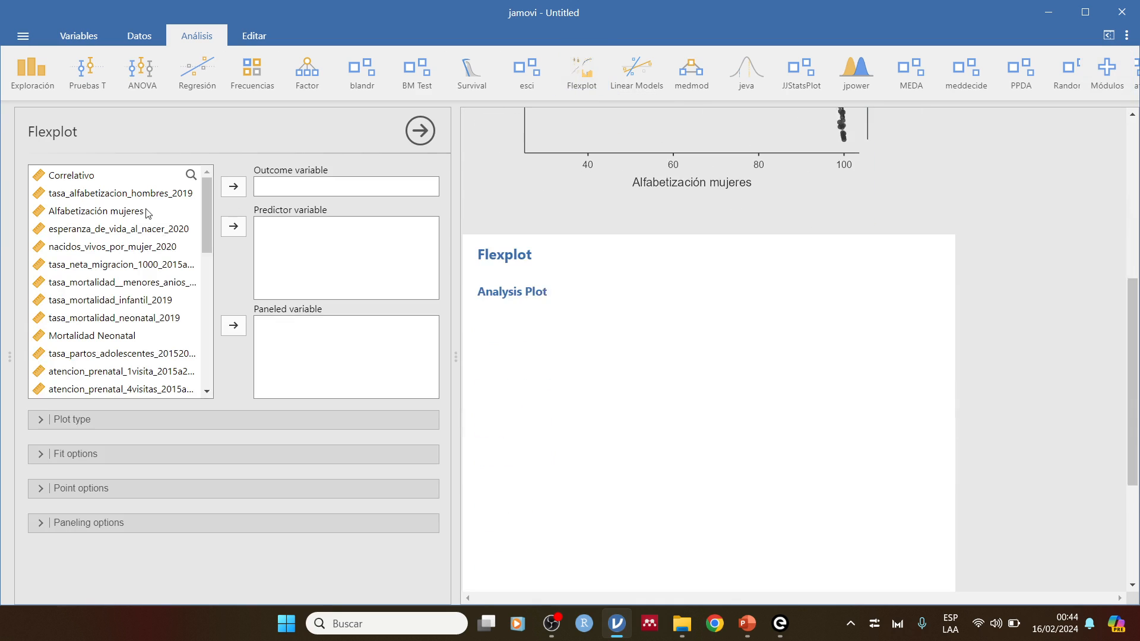
pyautogui.click(136, 215)
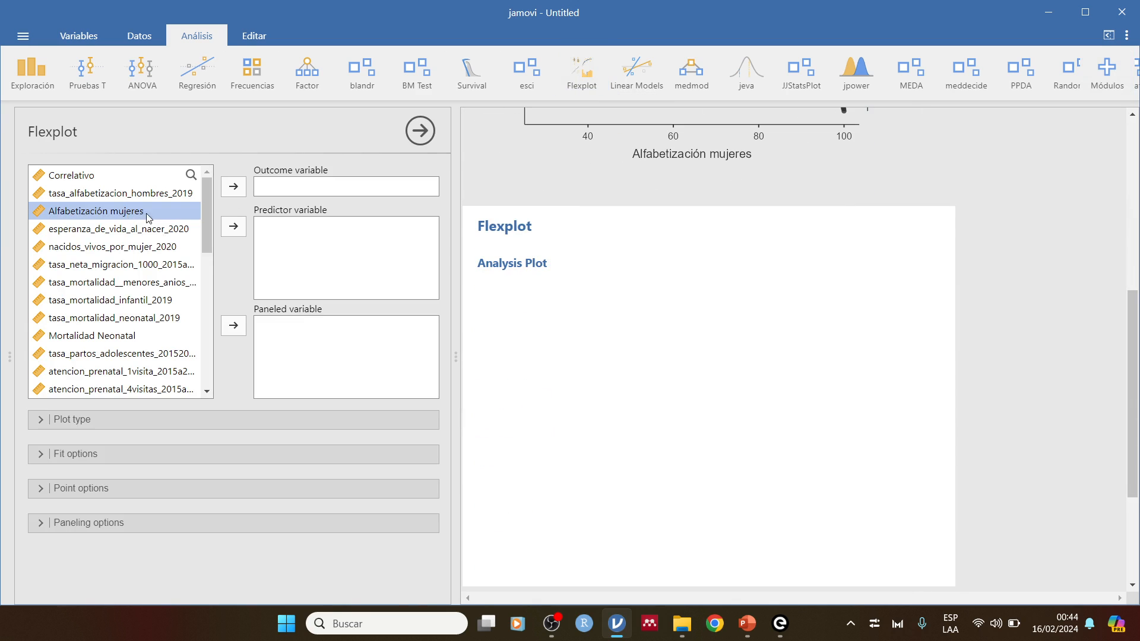
pyautogui.click(233, 227)
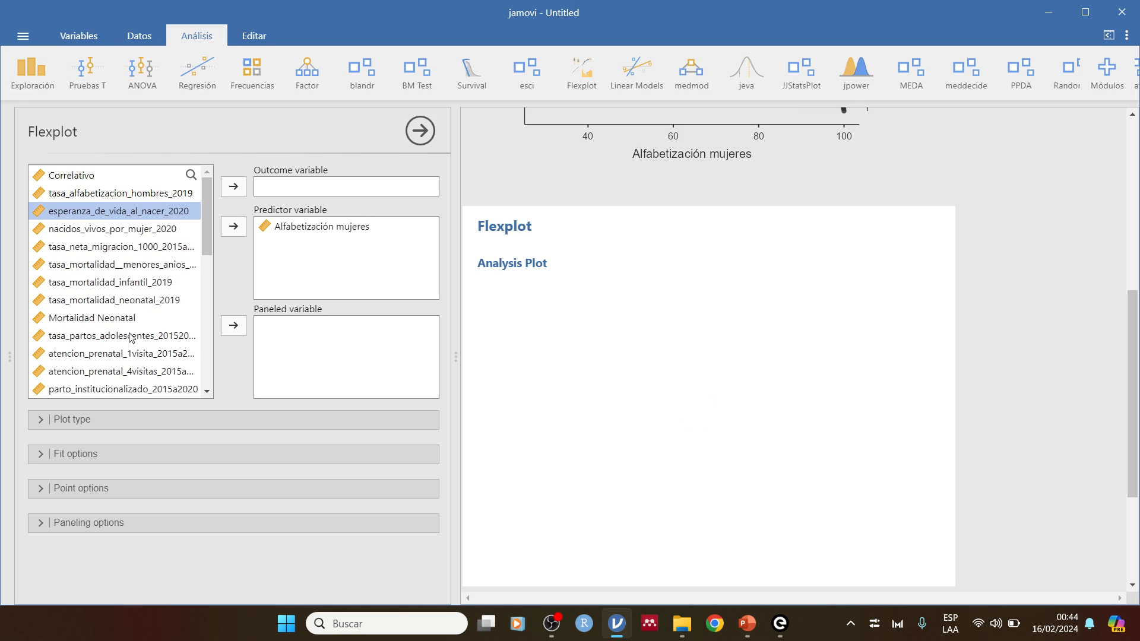
pyautogui.click(99, 319)
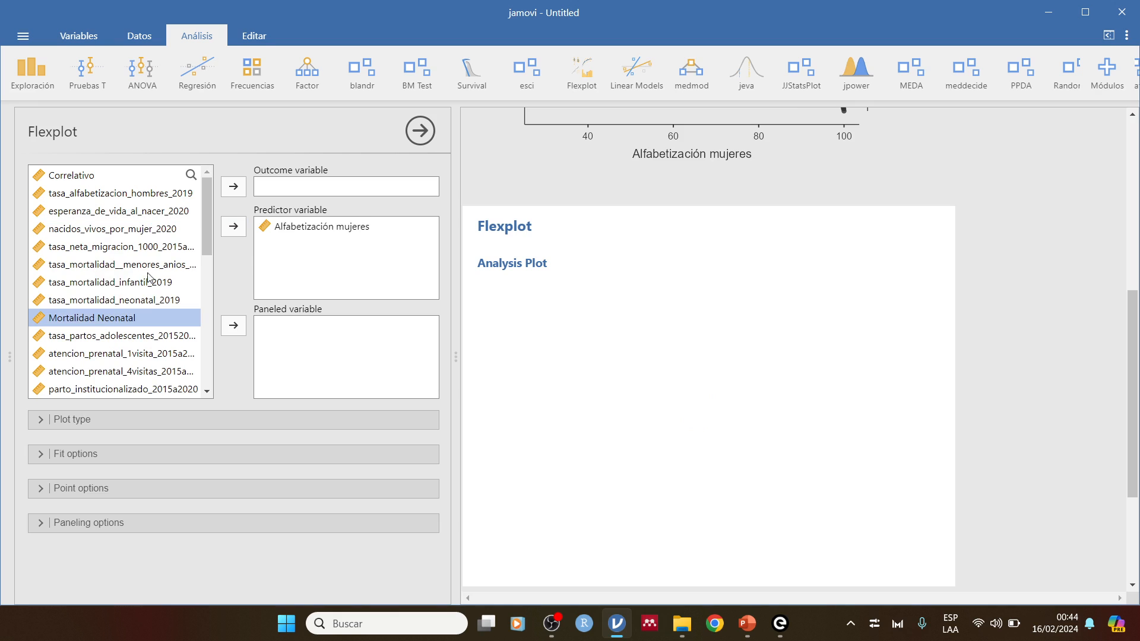
pyautogui.click(233, 189)
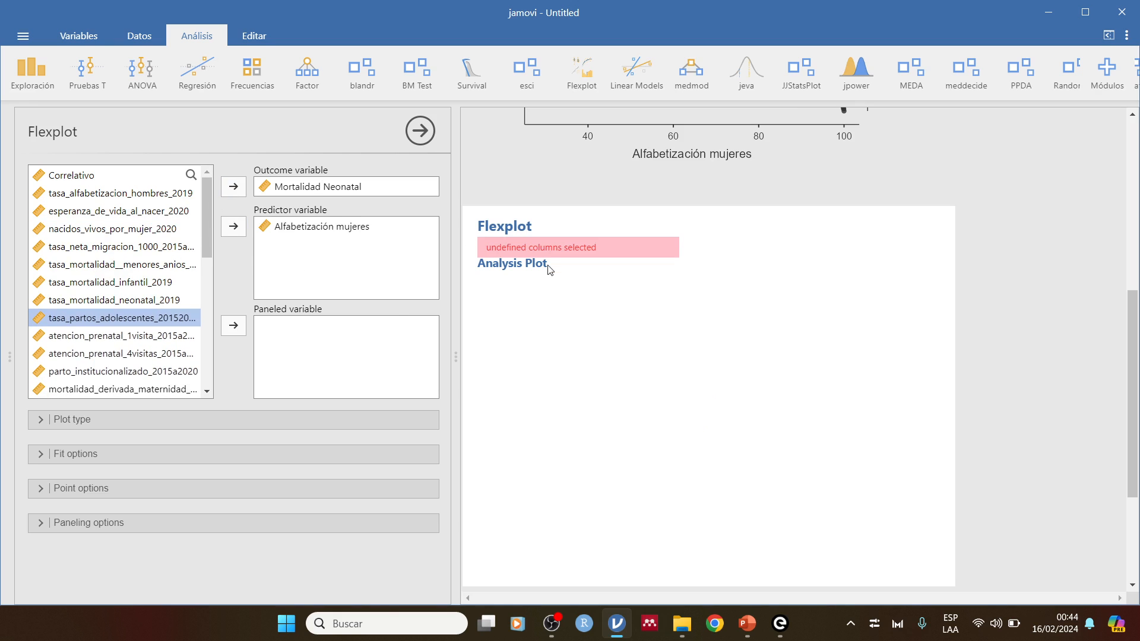
# Replace the Flexplot variables with esperanza_de_vida_al_nacer_2020 as outcome and tasa_neta_migracion_1000_2015a2020 as predictor.
pyautogui.click(338, 187)
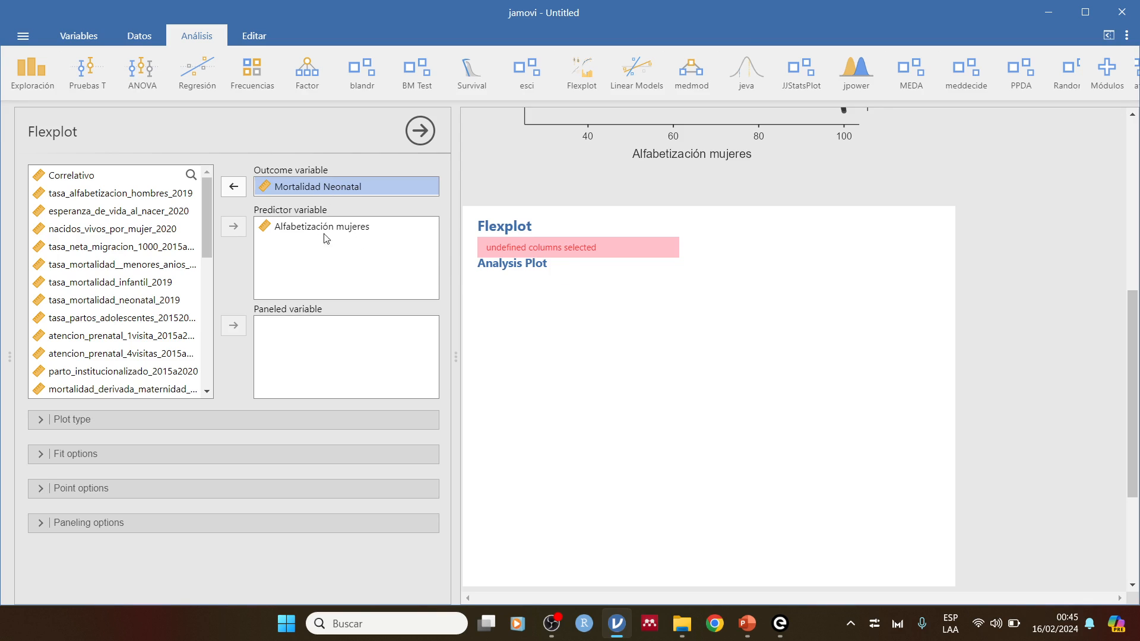
pyautogui.click(233, 187)
pyautogui.click(266, 231)
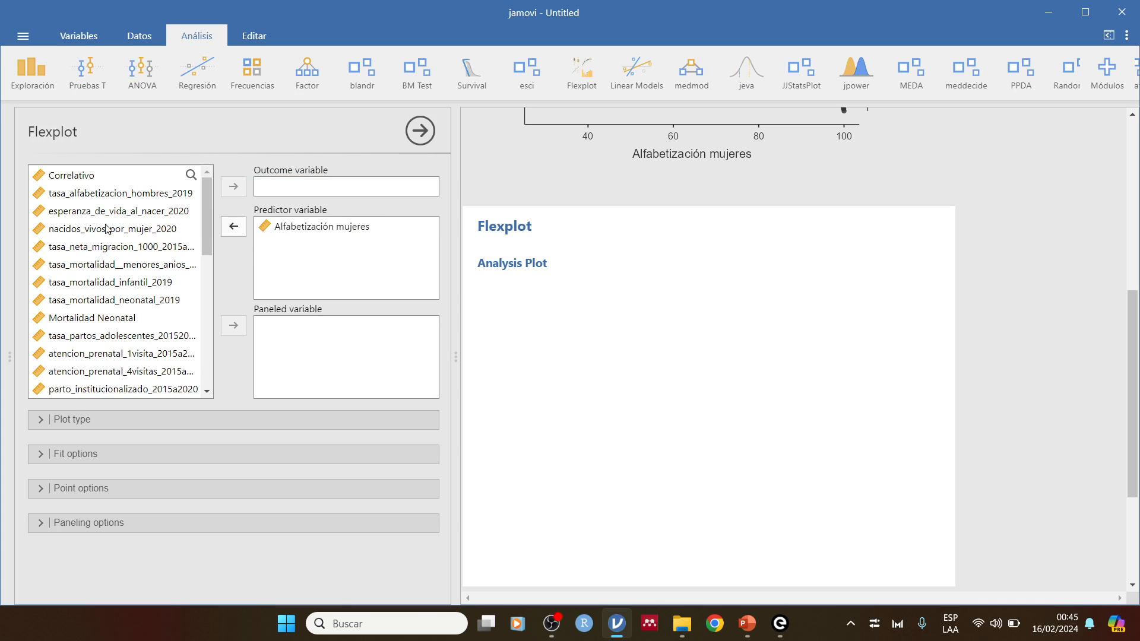
pyautogui.click(233, 227)
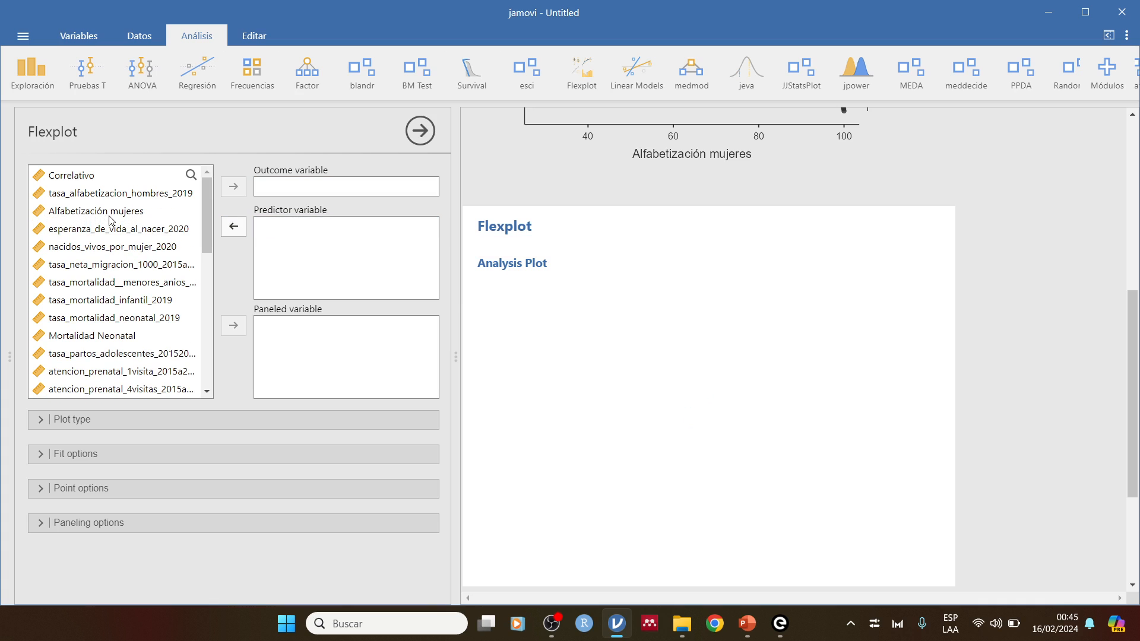
pyautogui.click(108, 236)
pyautogui.click(233, 187)
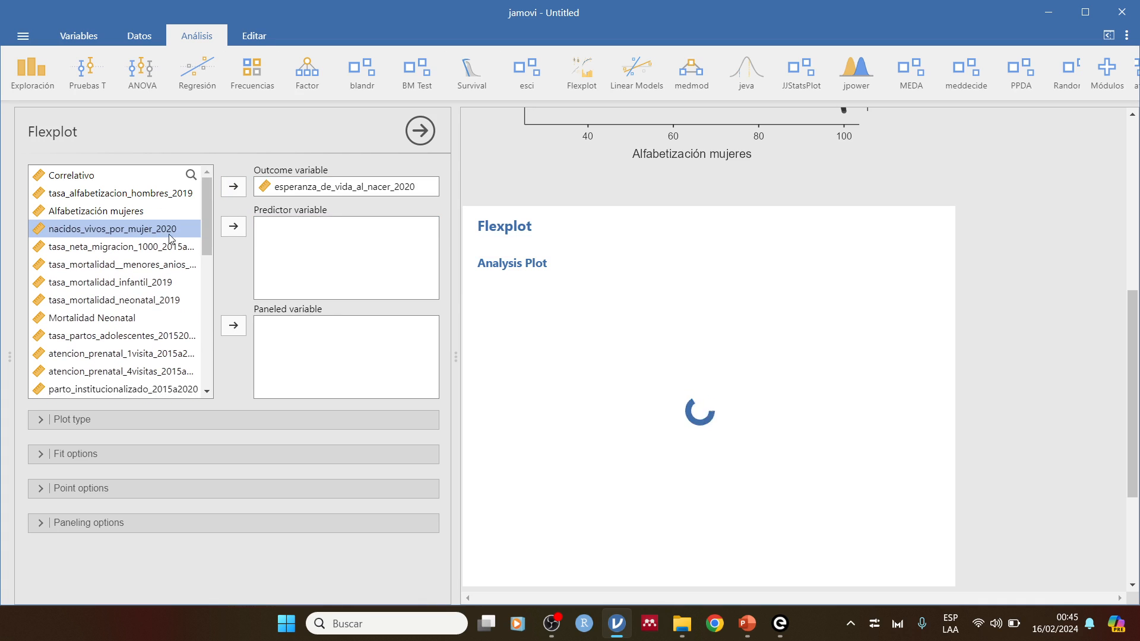
pyautogui.click(133, 247)
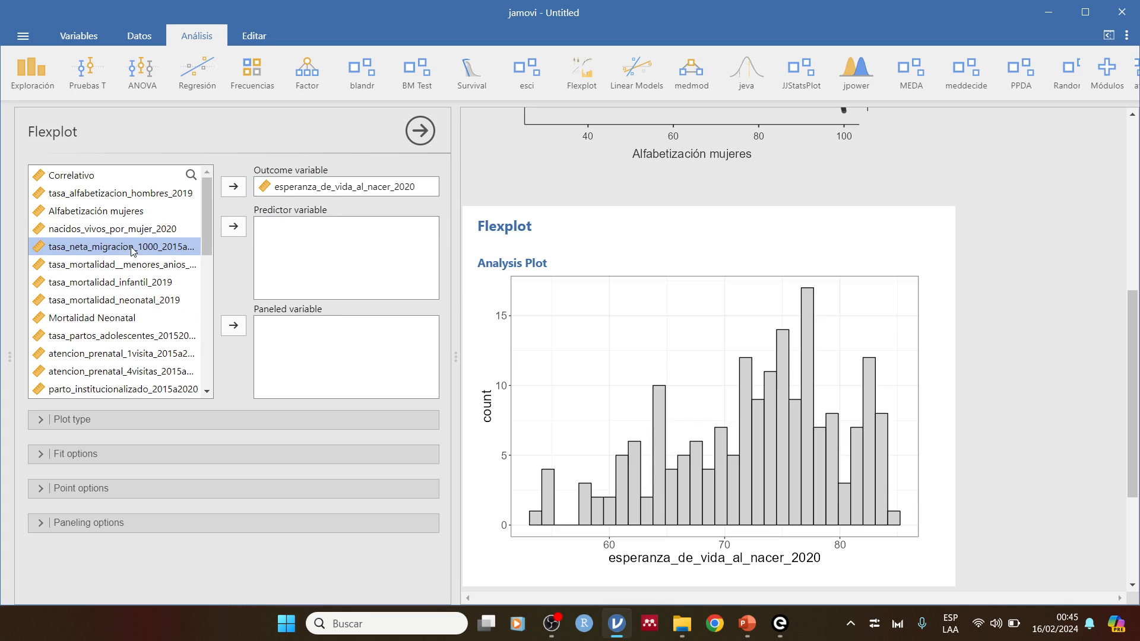
pyautogui.click(234, 226)
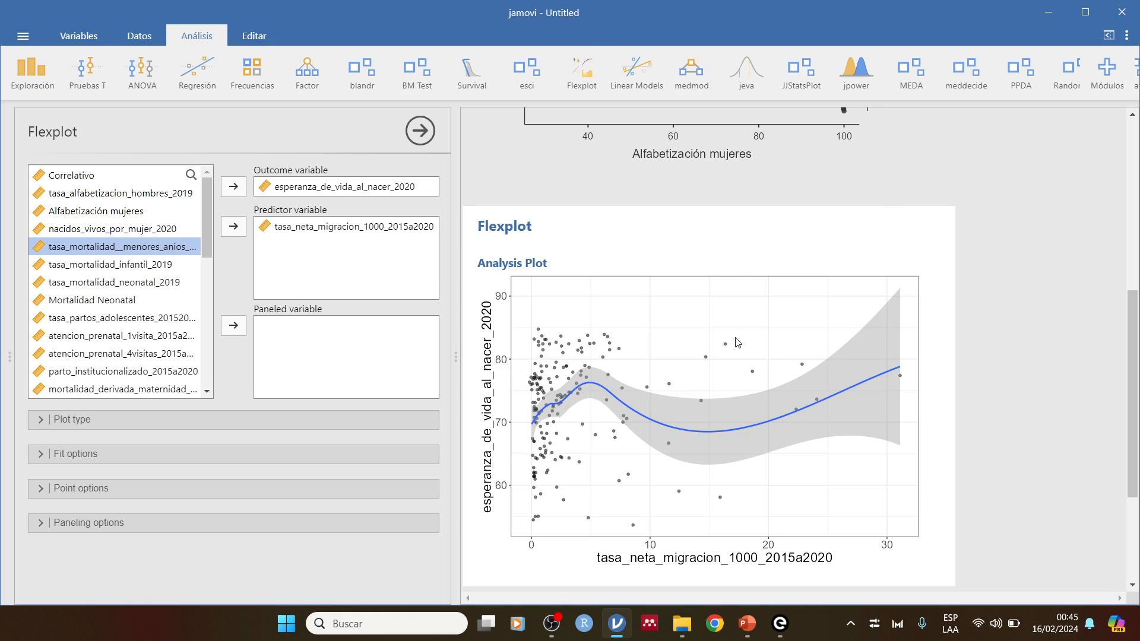
# Enable Difference plot (related t) for the Flexplot, review its fit and point options, and close the analysis settings.
pyautogui.click(281, 189)
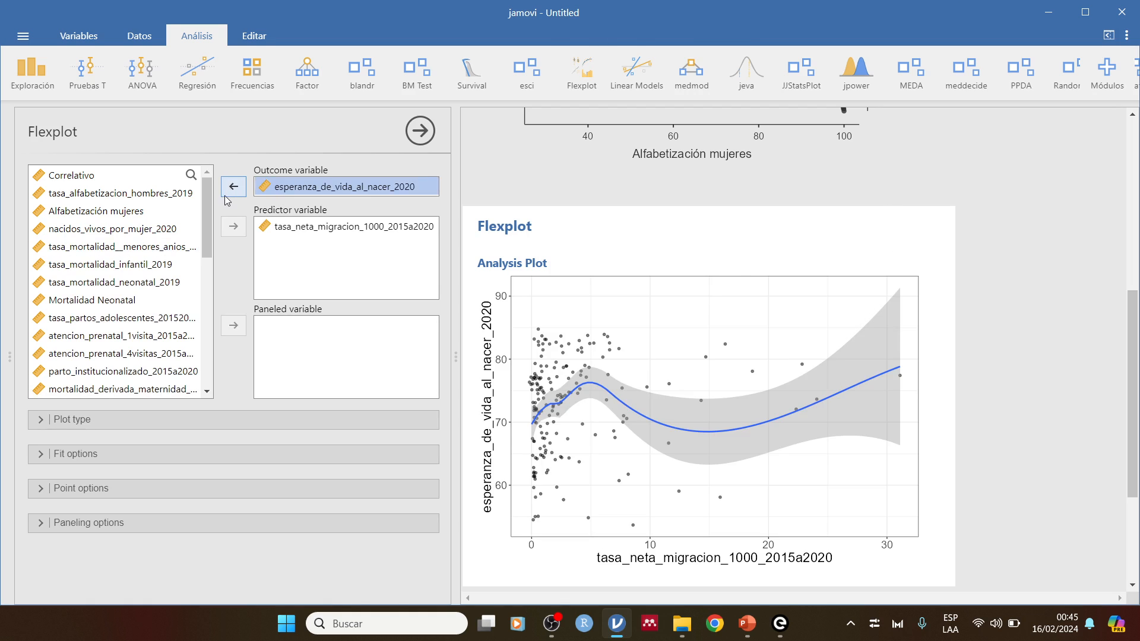
pyautogui.click(36, 424)
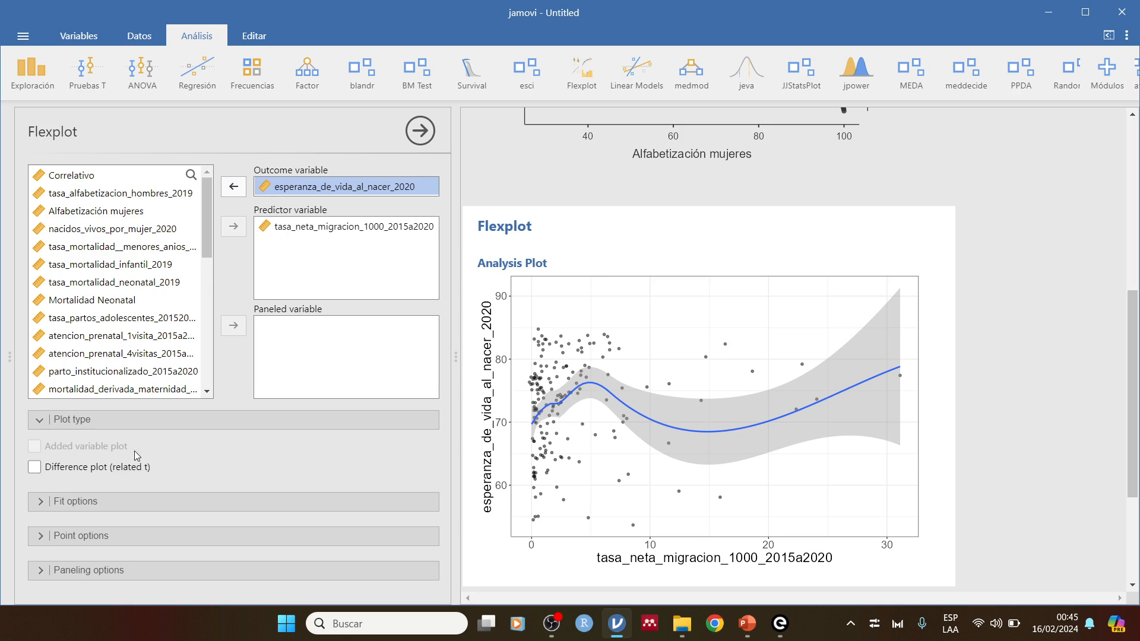
pyautogui.click(35, 468)
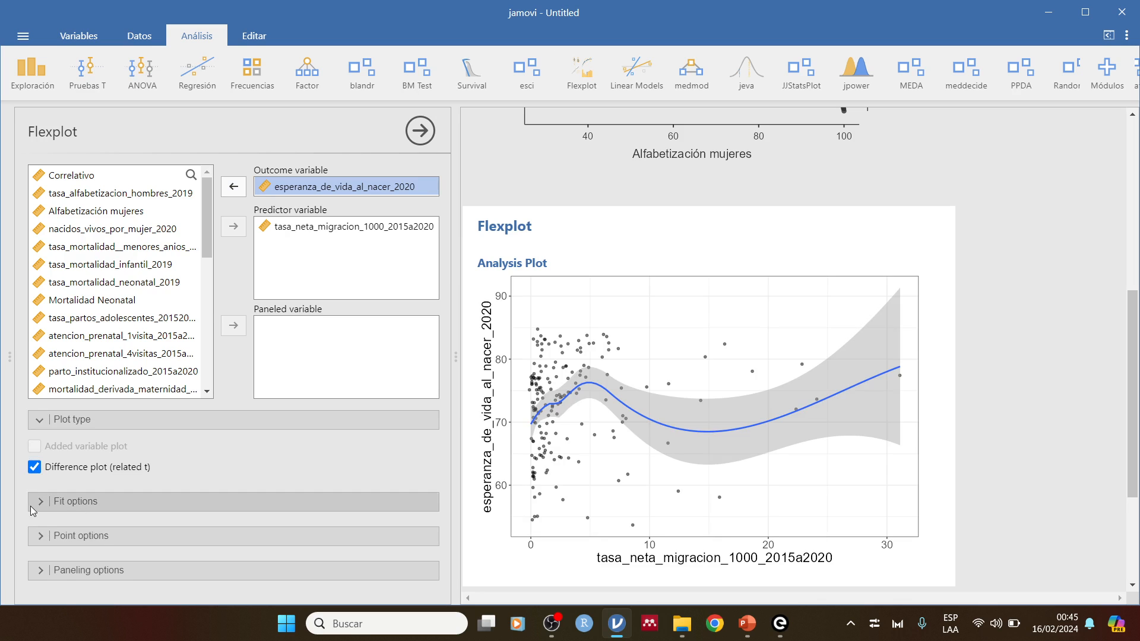
pyautogui.click(47, 502)
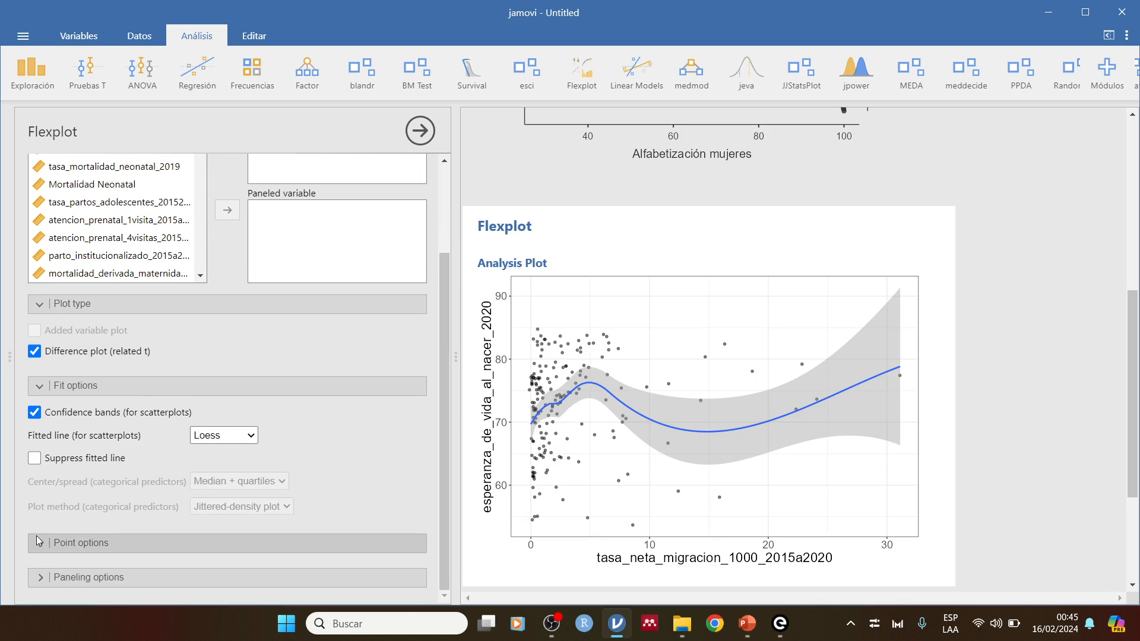
pyautogui.click(50, 543)
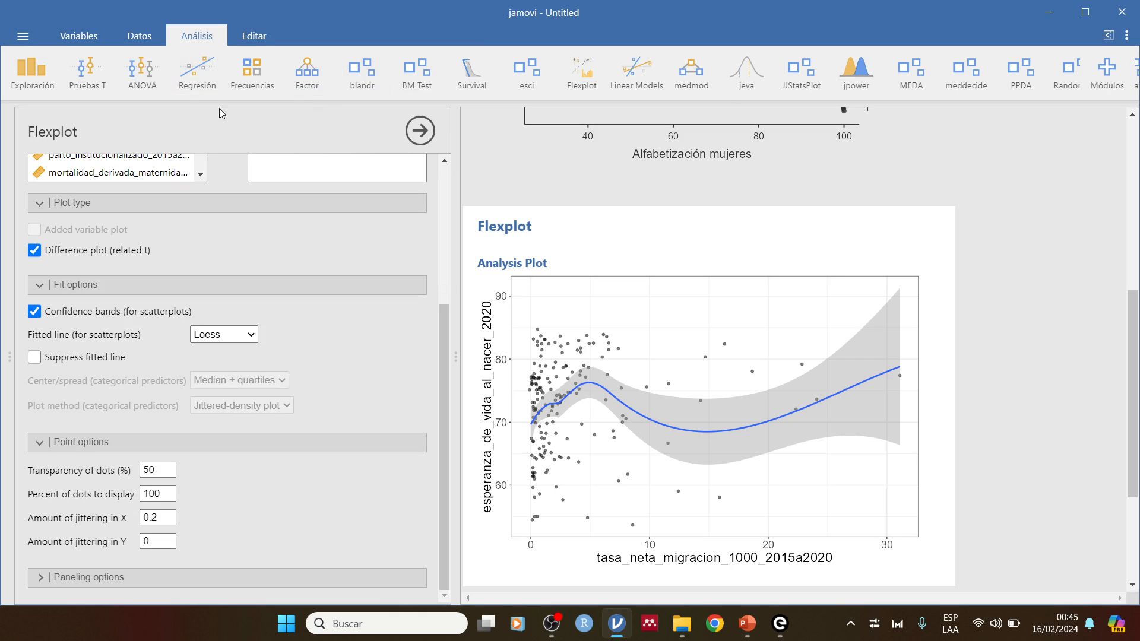
pyautogui.click(420, 130)
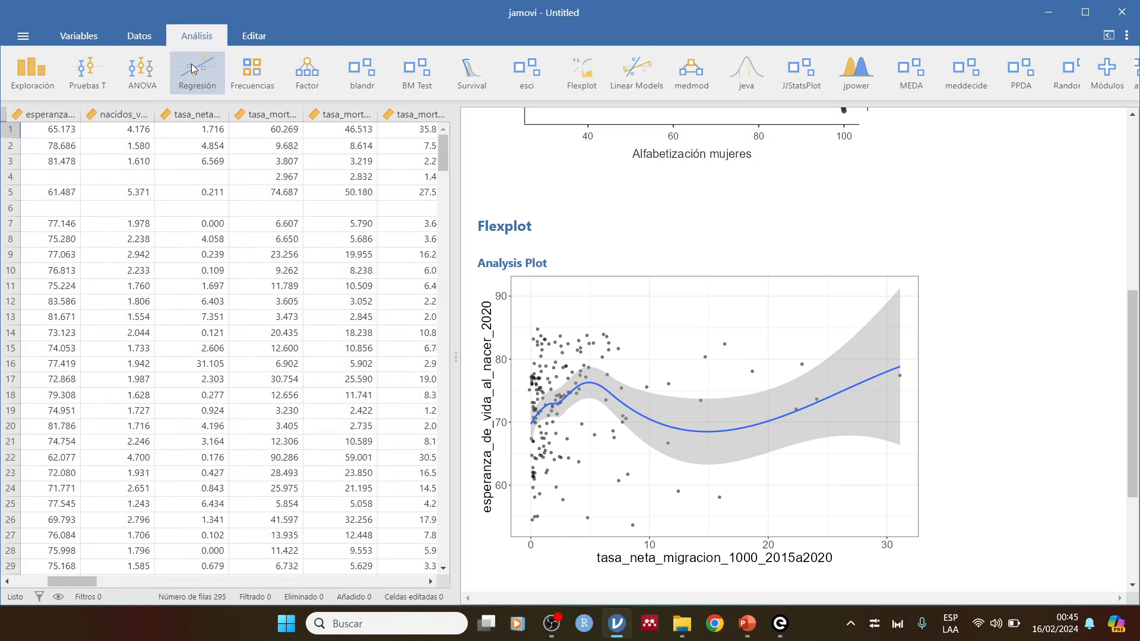
# Start a correlation matrix (Matriz de Correlaciones) and select Alfabetización mujeres as a variable for it.
pyautogui.click(203, 81)
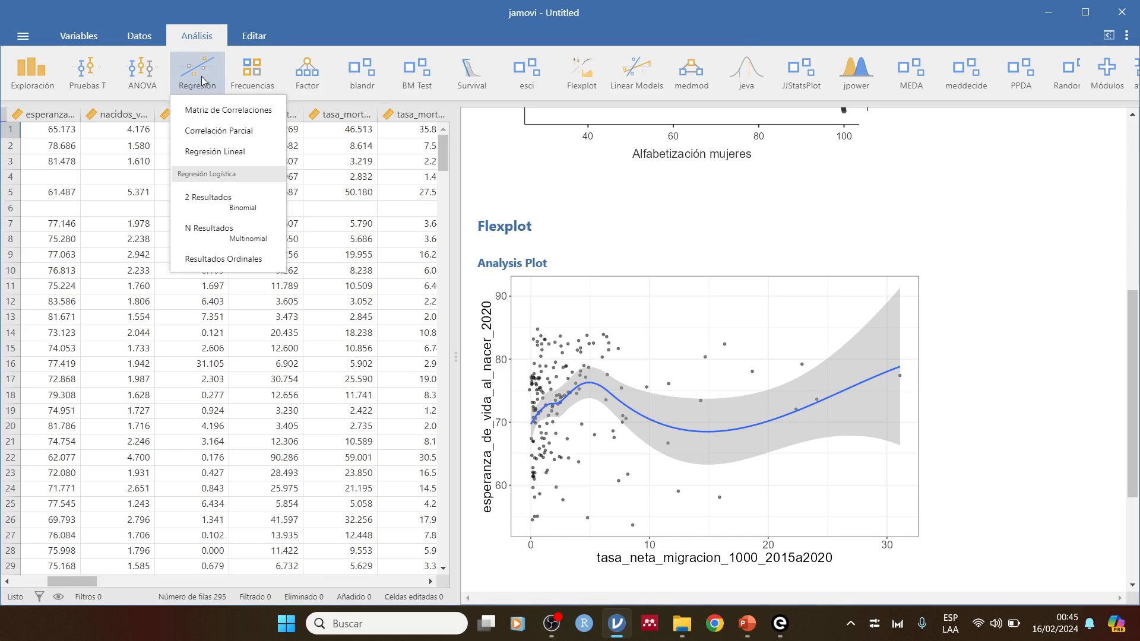
pyautogui.click(212, 110)
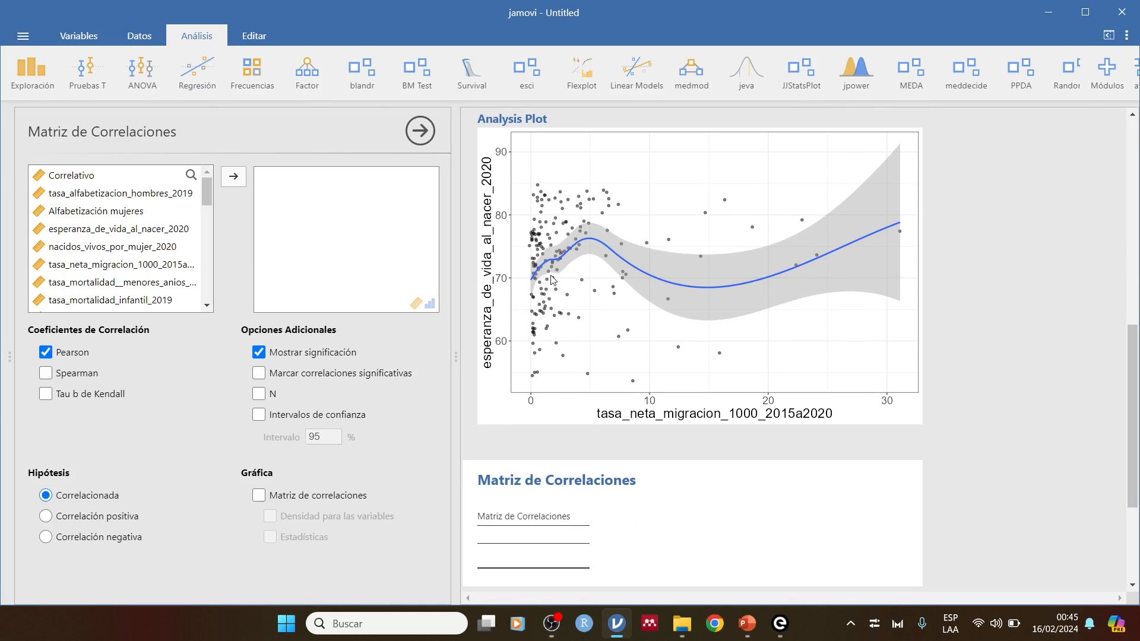
pyautogui.click(131, 195)
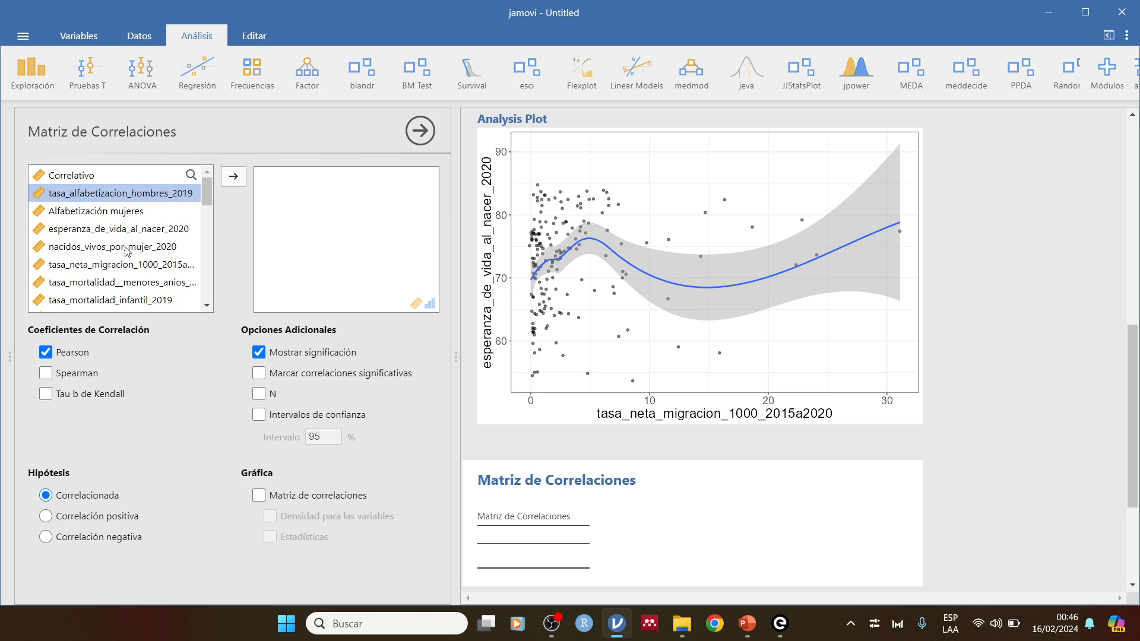
pyautogui.click(118, 213)
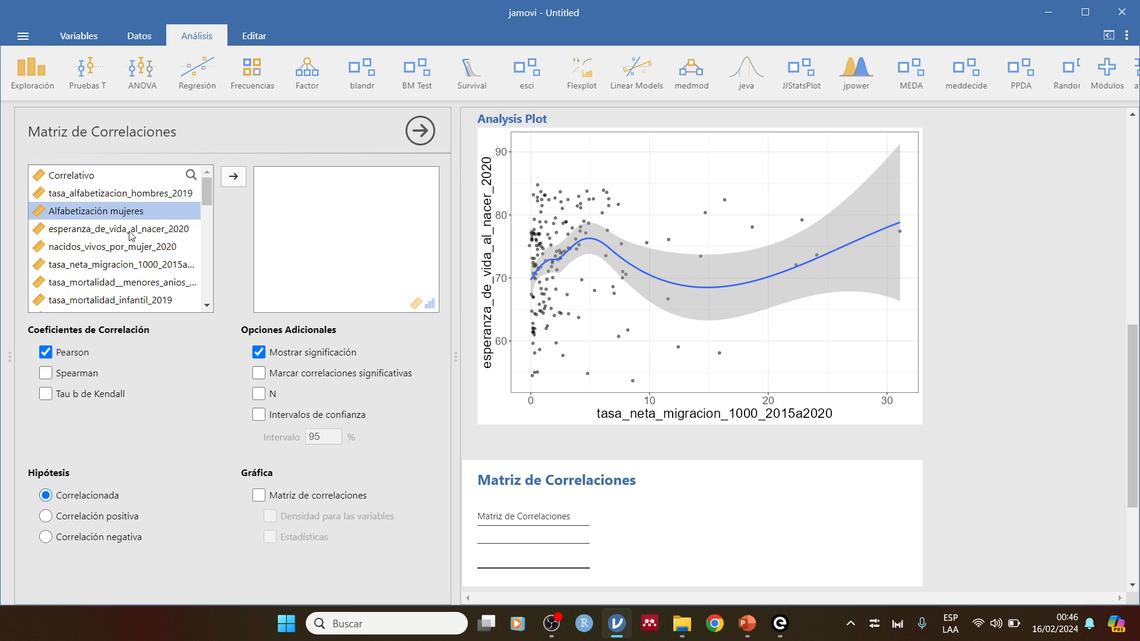
# Examine the dataset's columns and the existing scatterplot and Flexplot results, widening the data view.
pyautogui.click(139, 37)
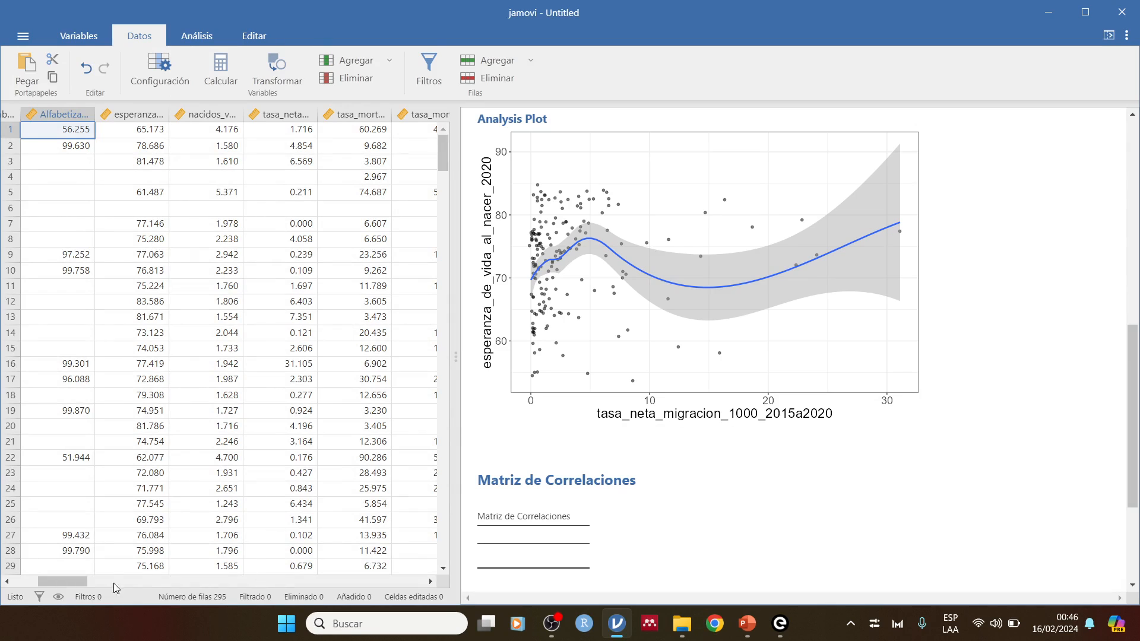
pyautogui.moveTo(59, 585); pyautogui.dragTo(144, 583)
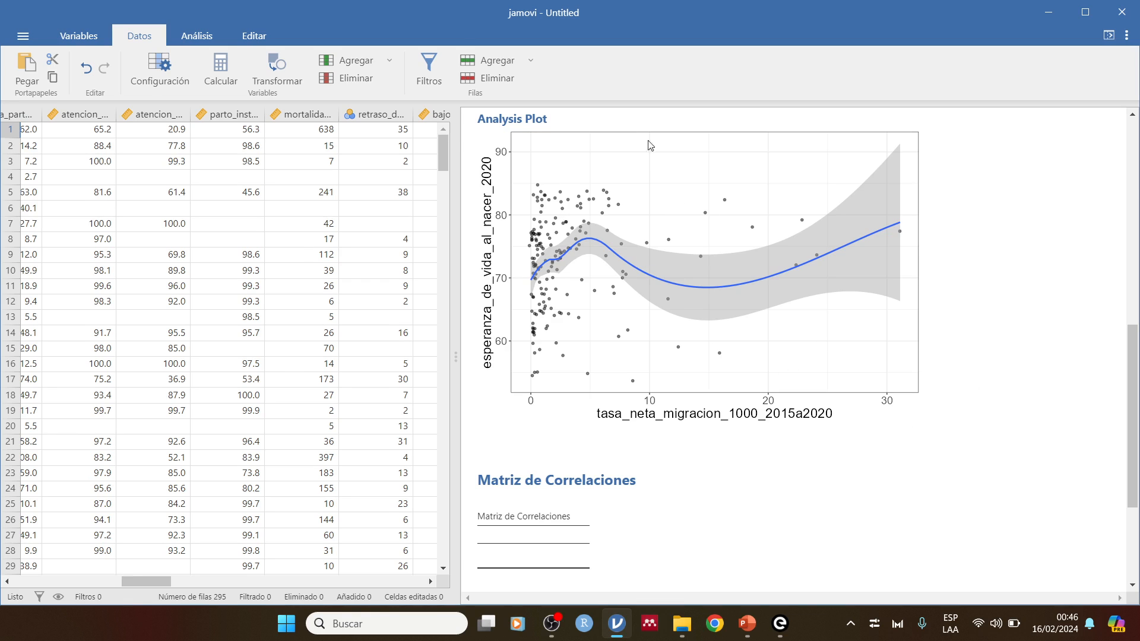
pyautogui.scroll(1, 698, 389)
pyautogui.scroll(5, 704, 382)
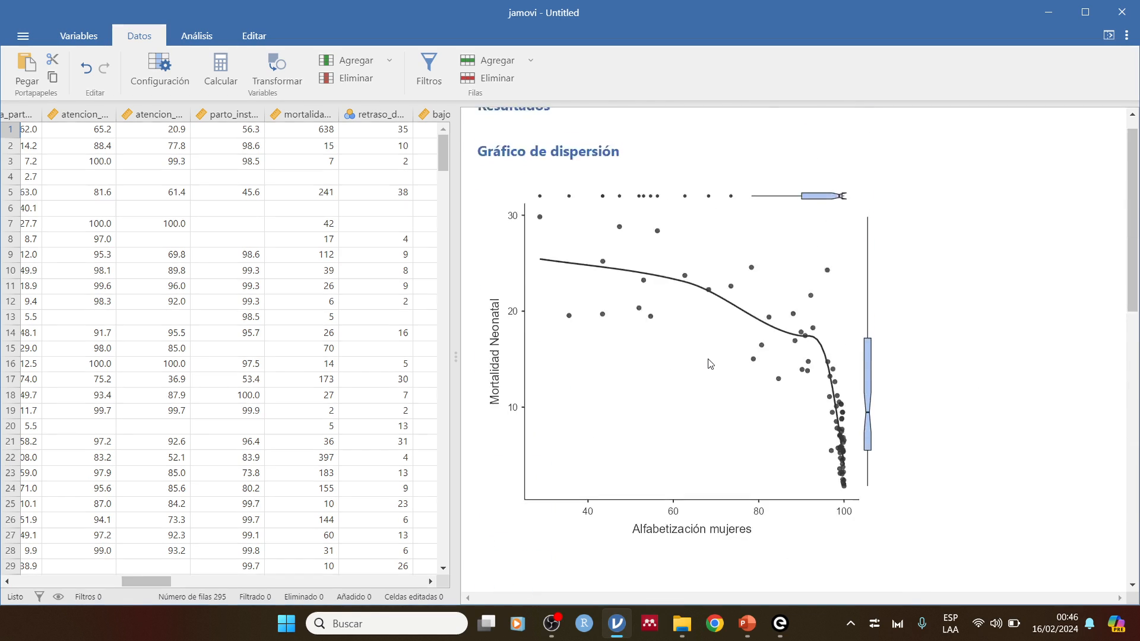
pyautogui.scroll(-8, 710, 364)
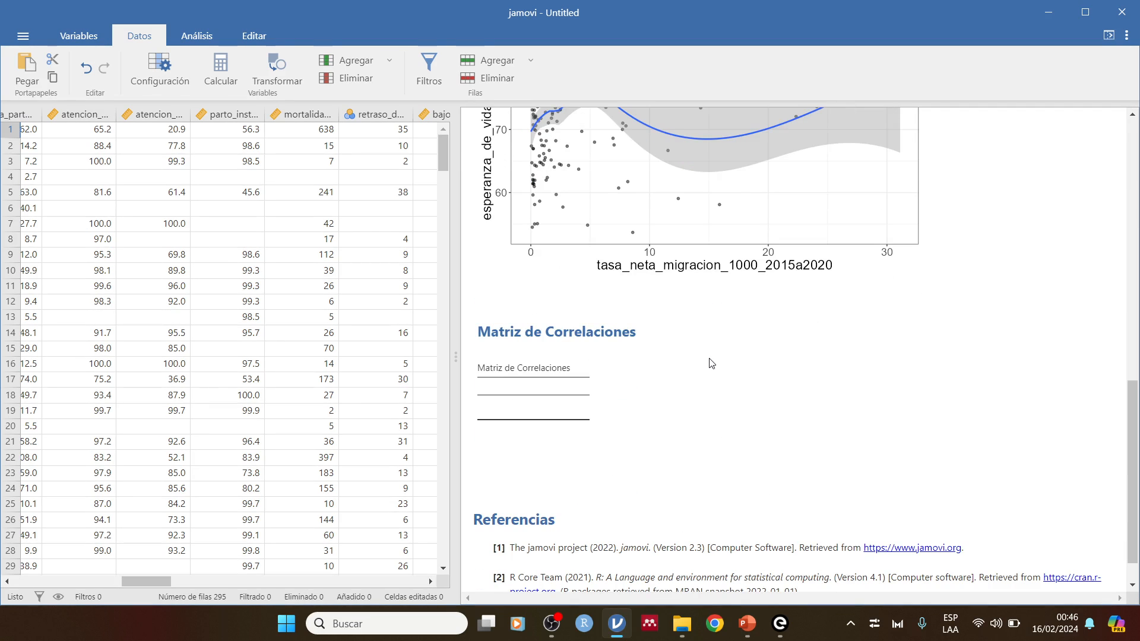
pyautogui.scroll(3, 676, 186)
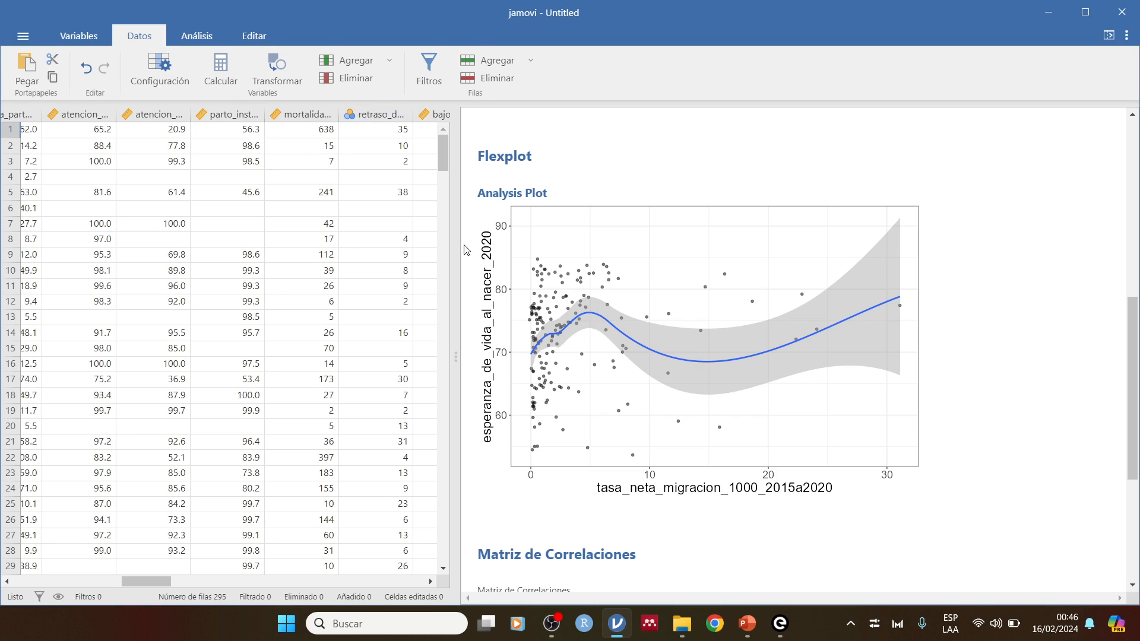
pyautogui.moveTo(456, 243); pyautogui.dragTo(758, 241)
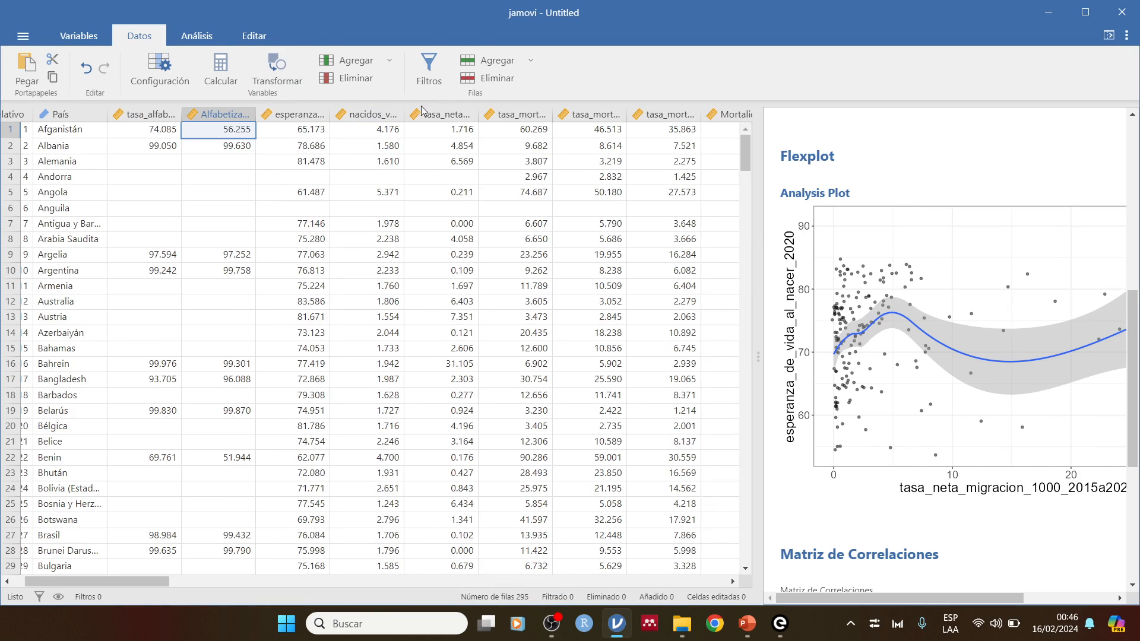
pyautogui.moveTo(152, 581); pyautogui.dragTo(383, 583)
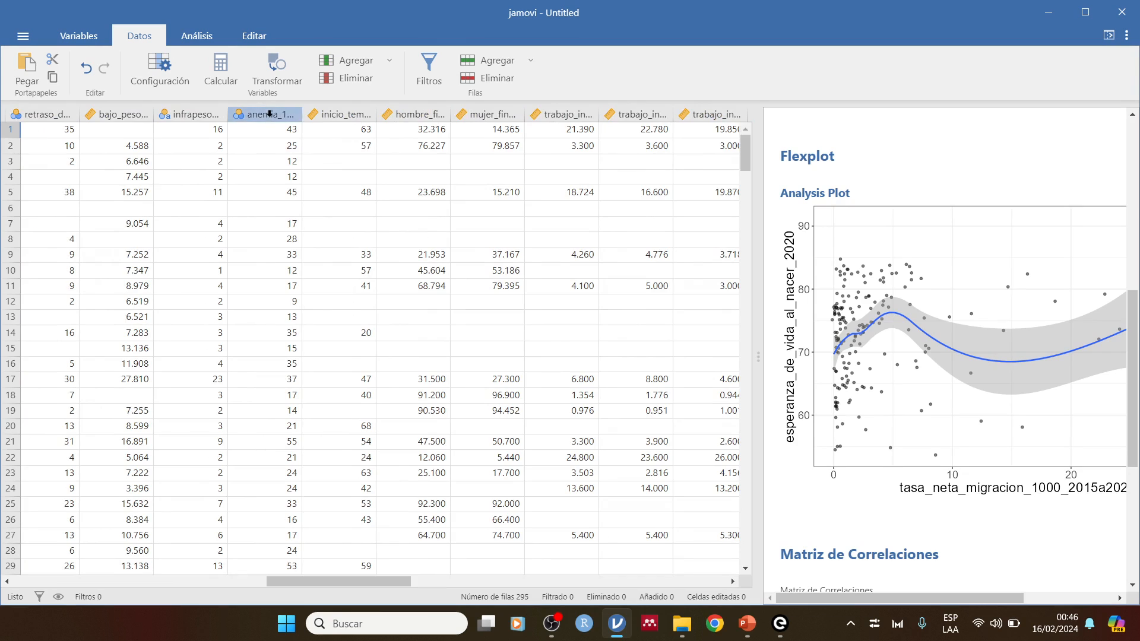
# Set the measure type of the variable anemia_15a49_mujeres_2019 to Continua.
pyautogui.scroll(-3, 326, 320)
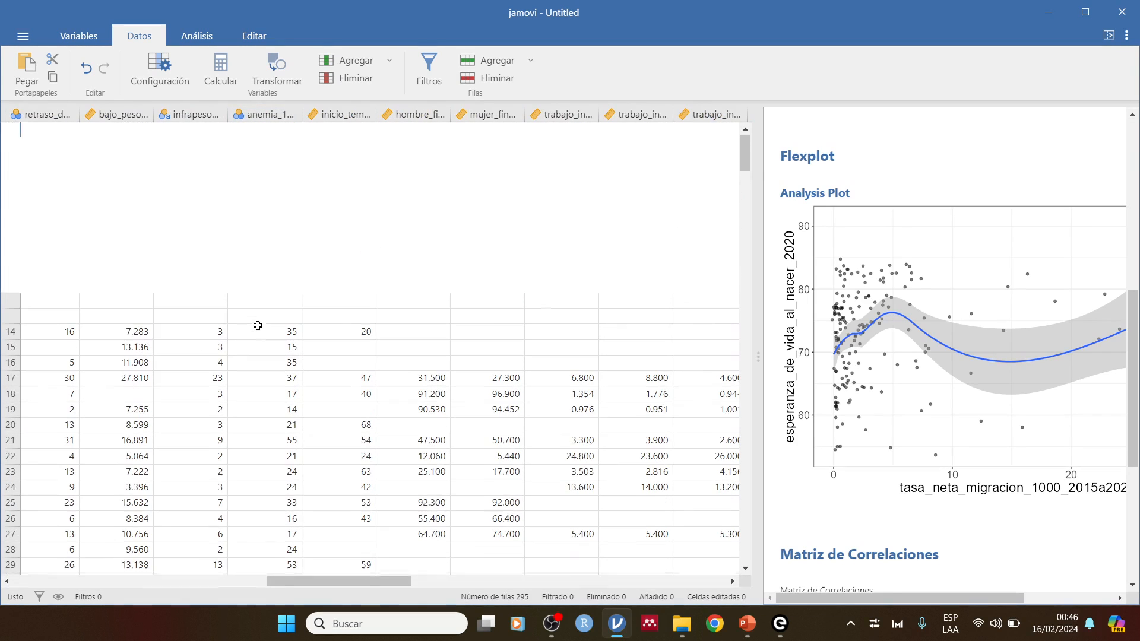
pyautogui.scroll(-4, 258, 325)
pyautogui.scroll(3, 258, 326)
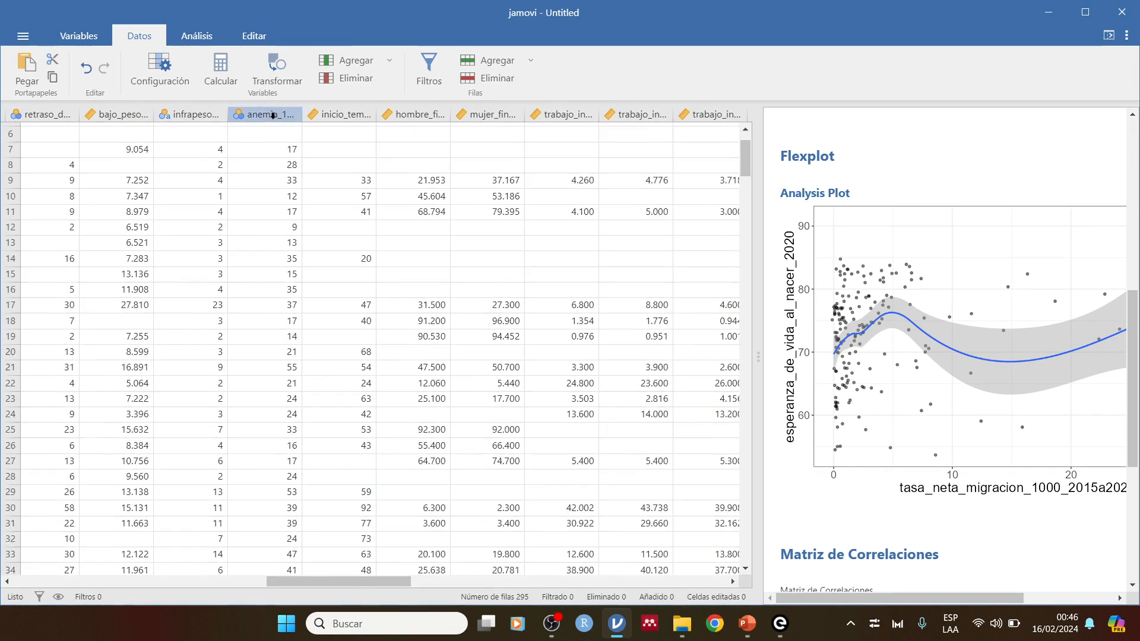
pyautogui.doubleClick(273, 115)
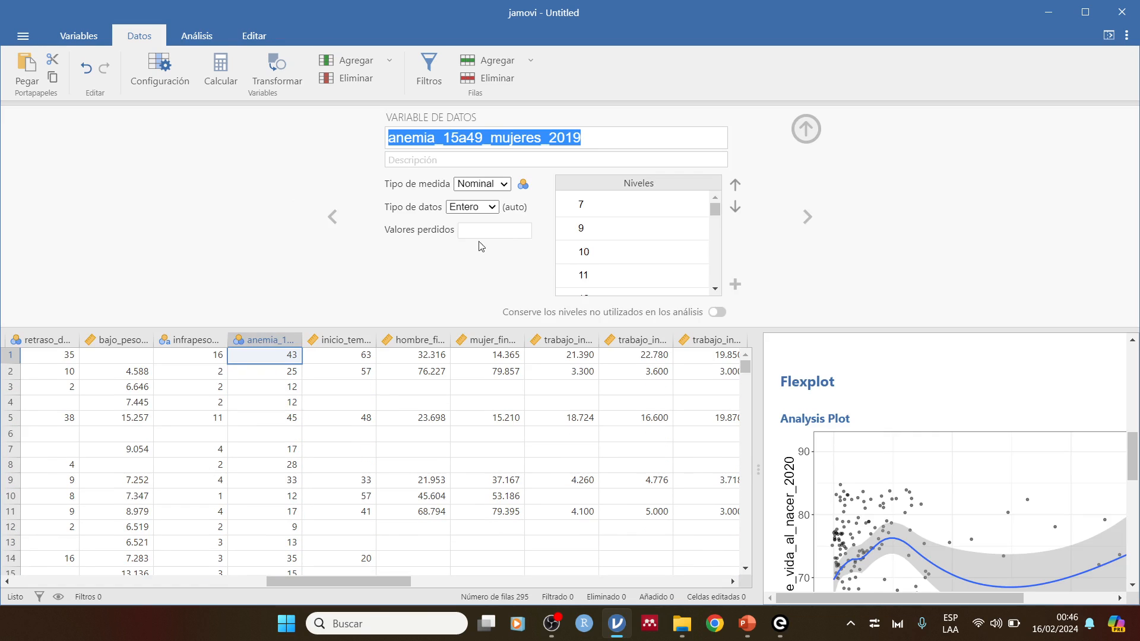
pyautogui.click(504, 185)
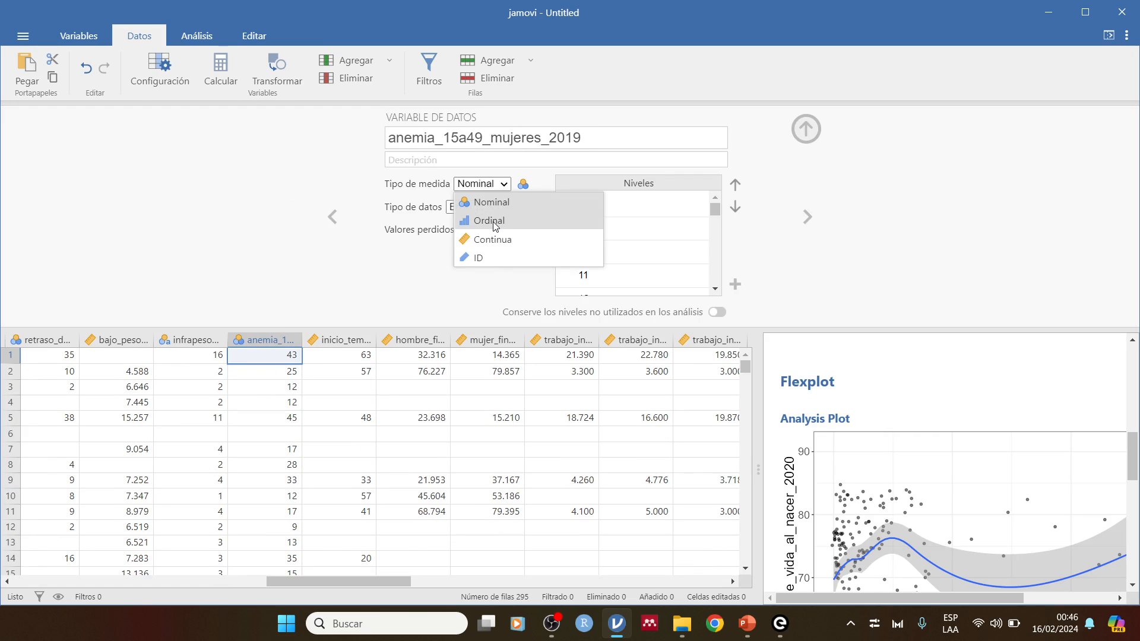
pyautogui.click(490, 239)
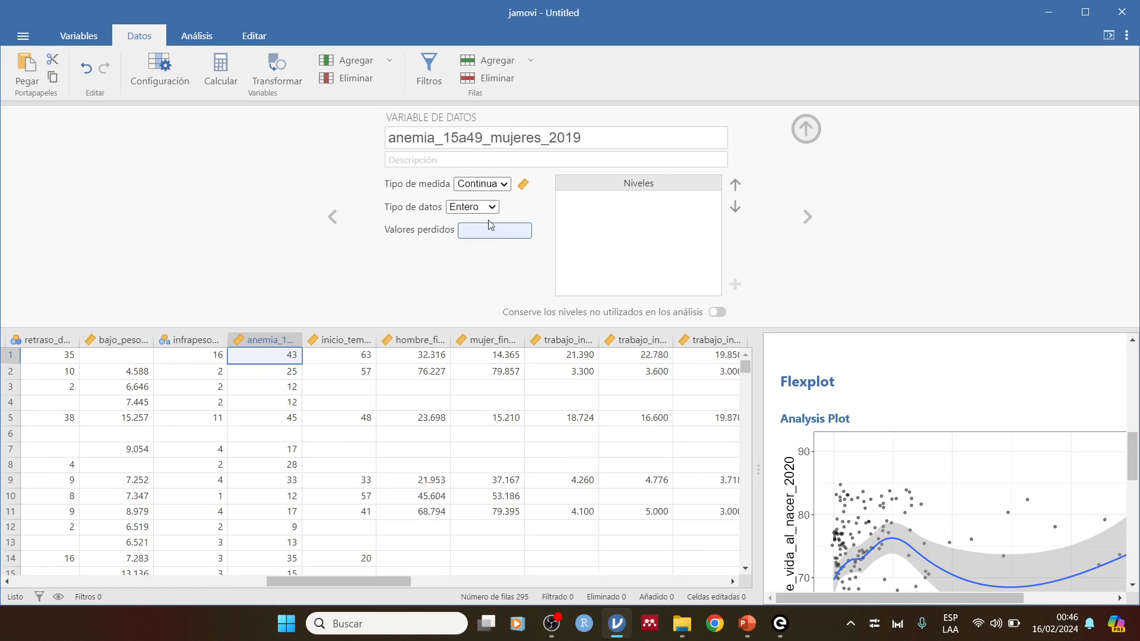
# Set the measure type of the variable infrapeso_mujeres_2016 to Continua.
pyautogui.click(208, 351)
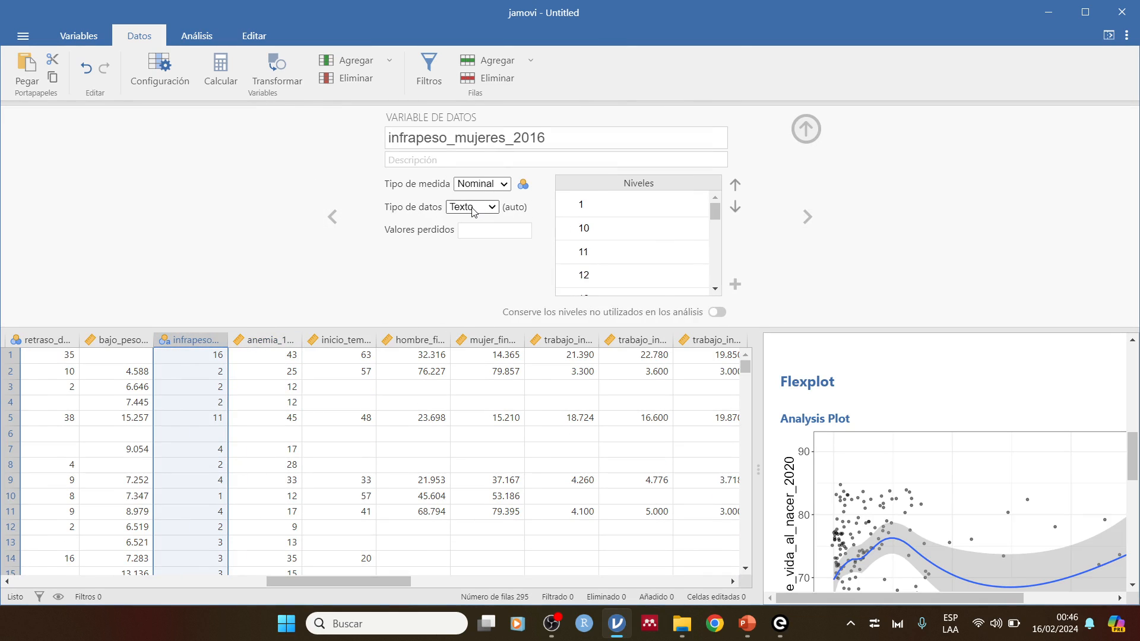
pyautogui.click(484, 186)
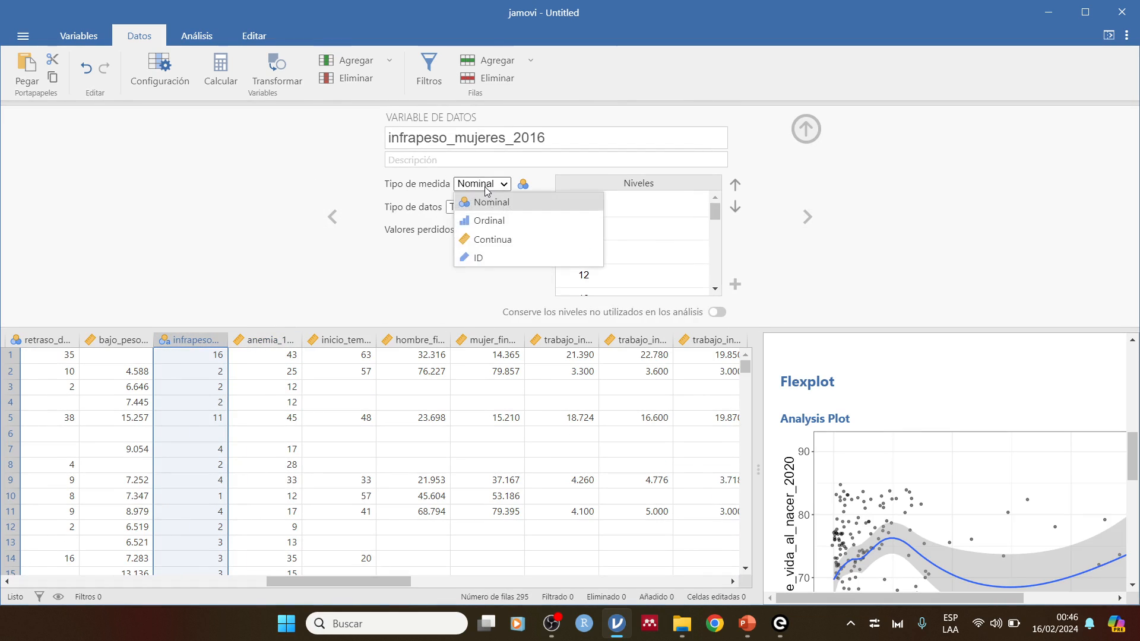
pyautogui.click(481, 241)
# Set the measure type of the variable retraso_del_crecimiento_moderado_o_severo to Continua.
pyautogui.moveTo(357, 582); pyautogui.dragTo(249, 582)
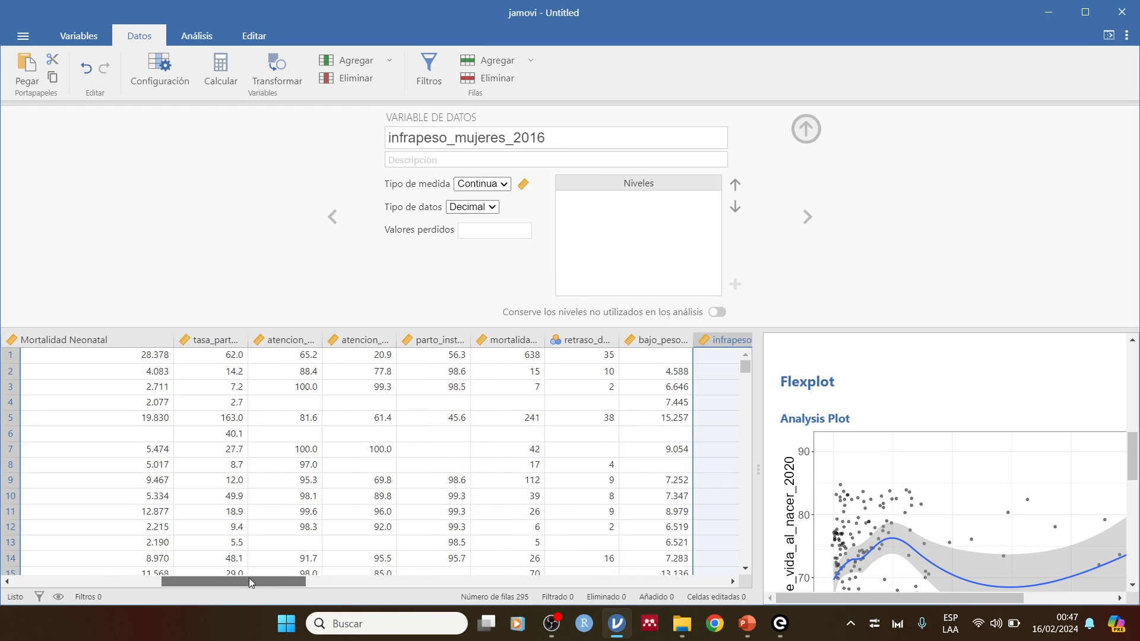
pyautogui.click(547, 342)
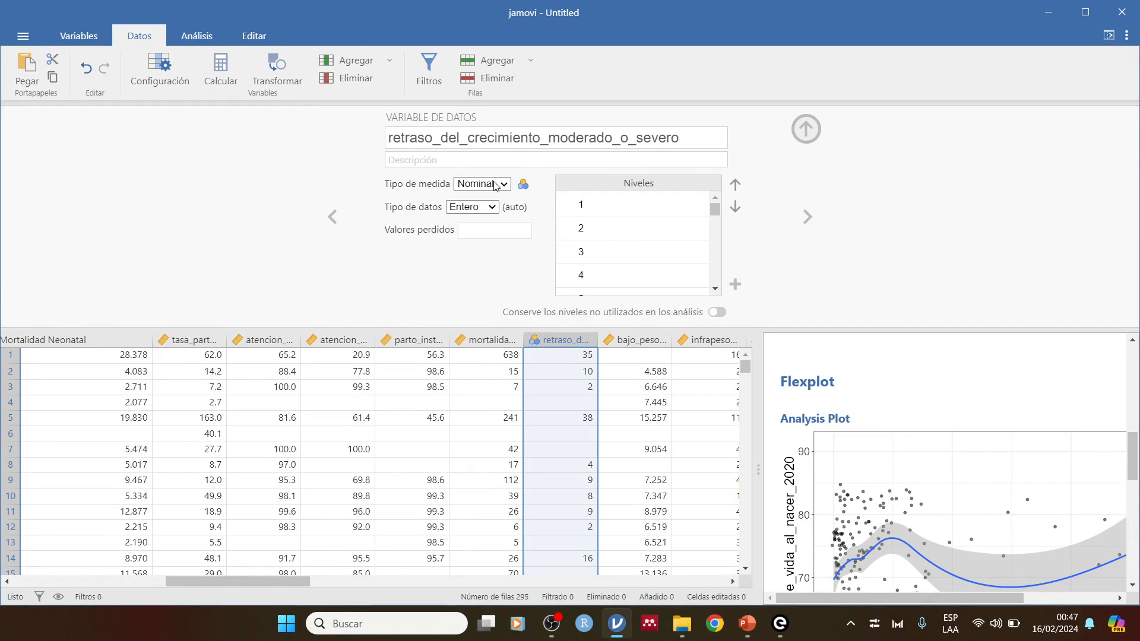
pyautogui.click(497, 185)
pyautogui.click(481, 238)
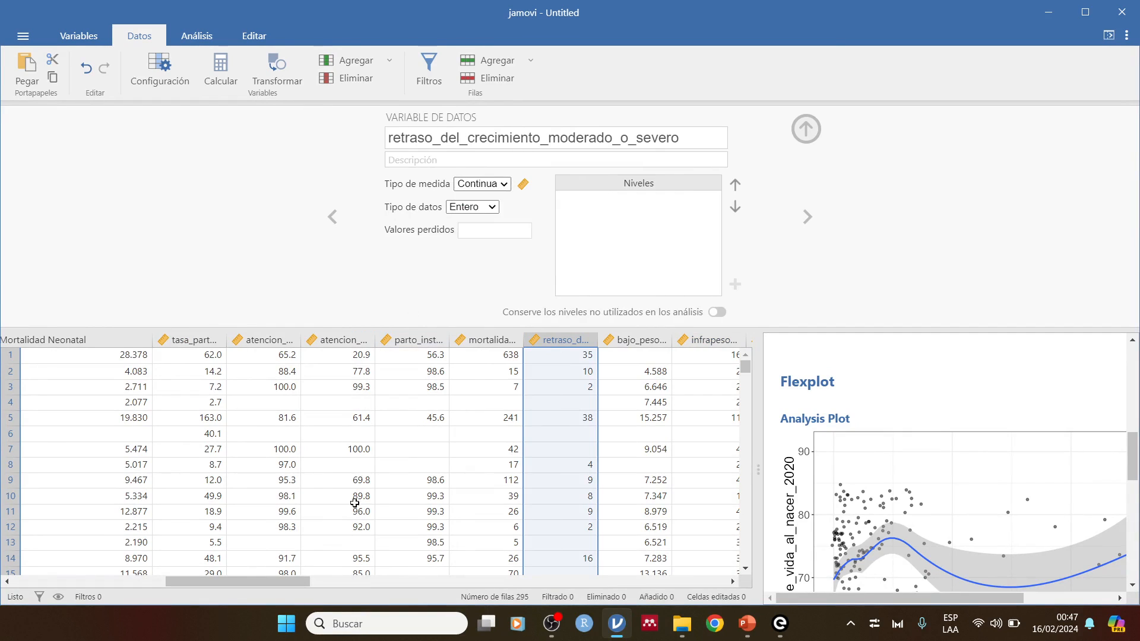
# Review the remaining data columns and the full variable list, with the variable editor closed.
pyautogui.moveTo(280, 579); pyautogui.dragTo(508, 597)
pyautogui.click(26, 37)
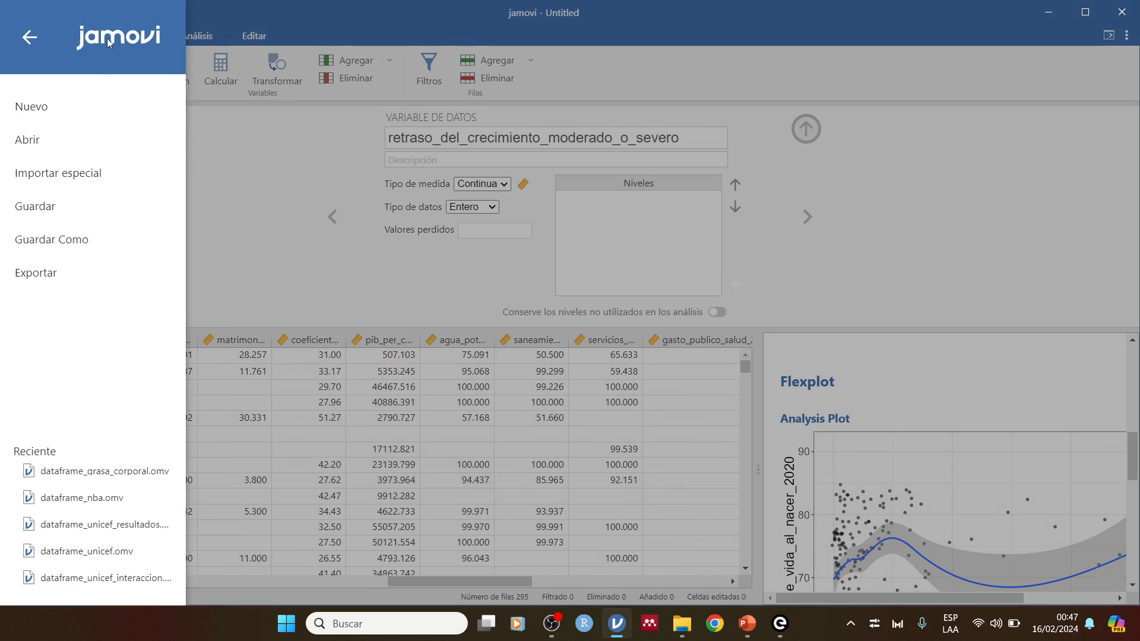
pyautogui.click(273, 5)
pyautogui.click(78, 37)
pyautogui.scroll(-1, 144, 409)
pyautogui.scroll(-3, 145, 408)
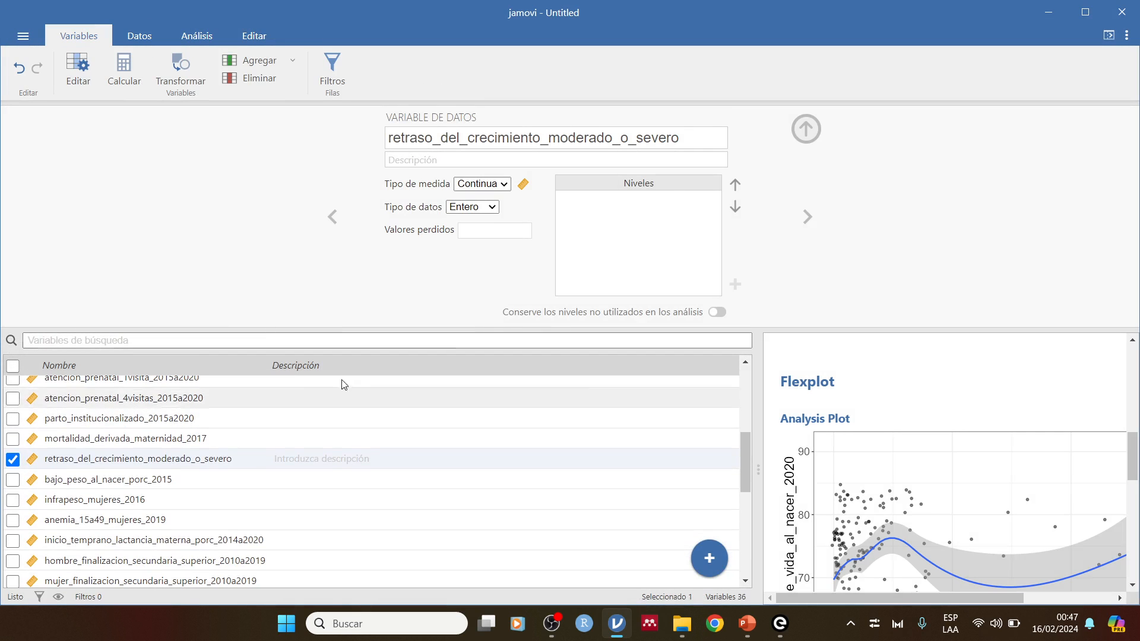
pyautogui.click(806, 128)
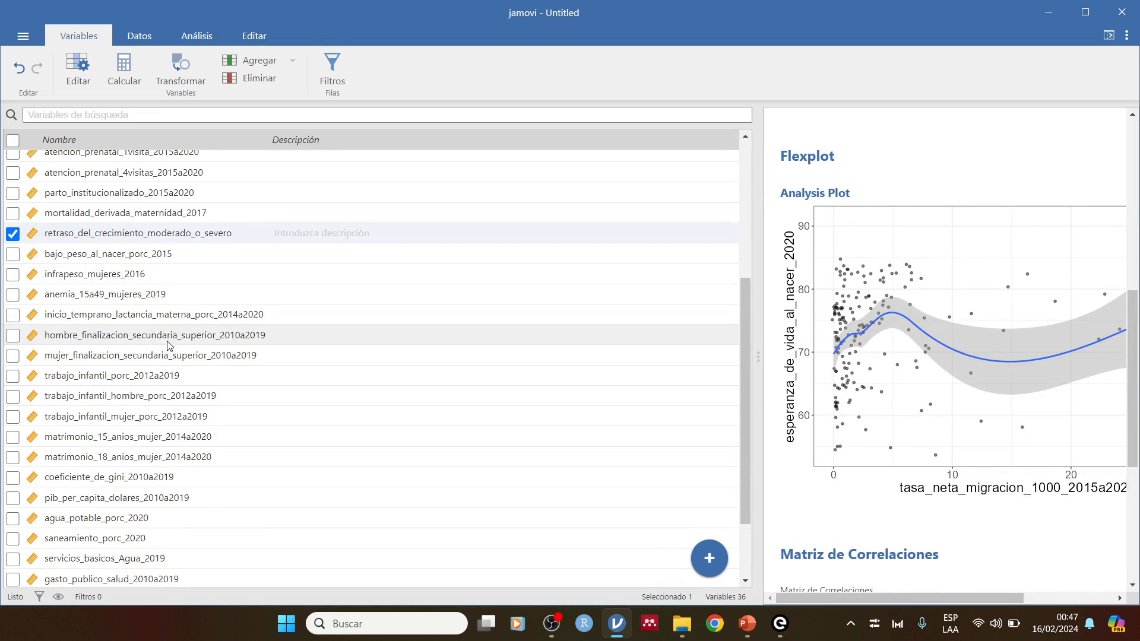
pyautogui.scroll(3, 167, 341)
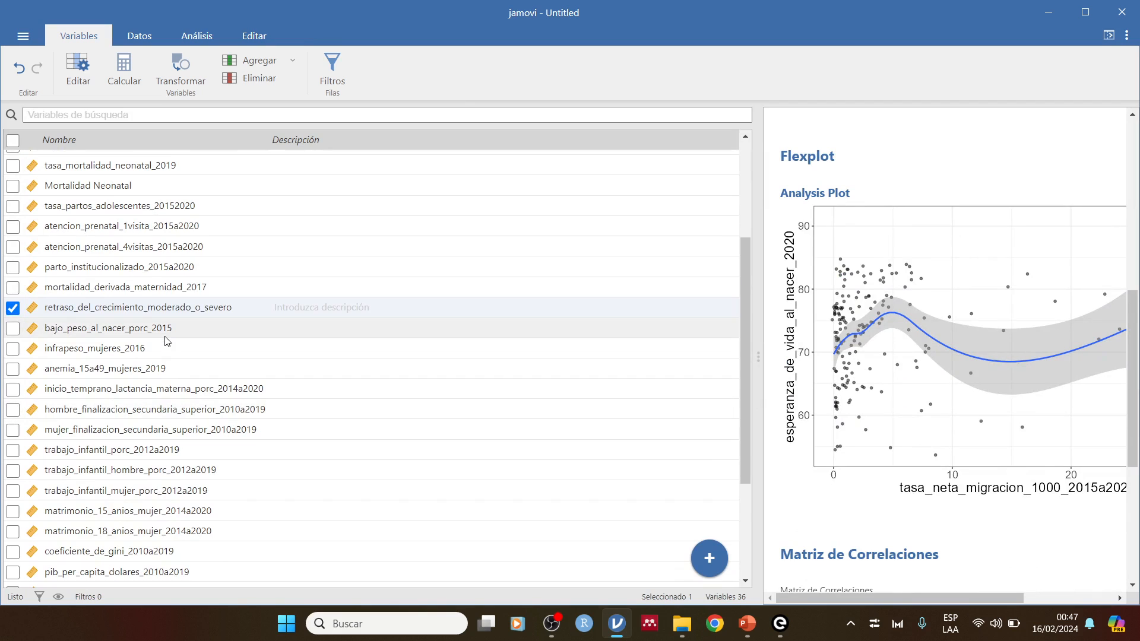
pyautogui.scroll(-7, 166, 340)
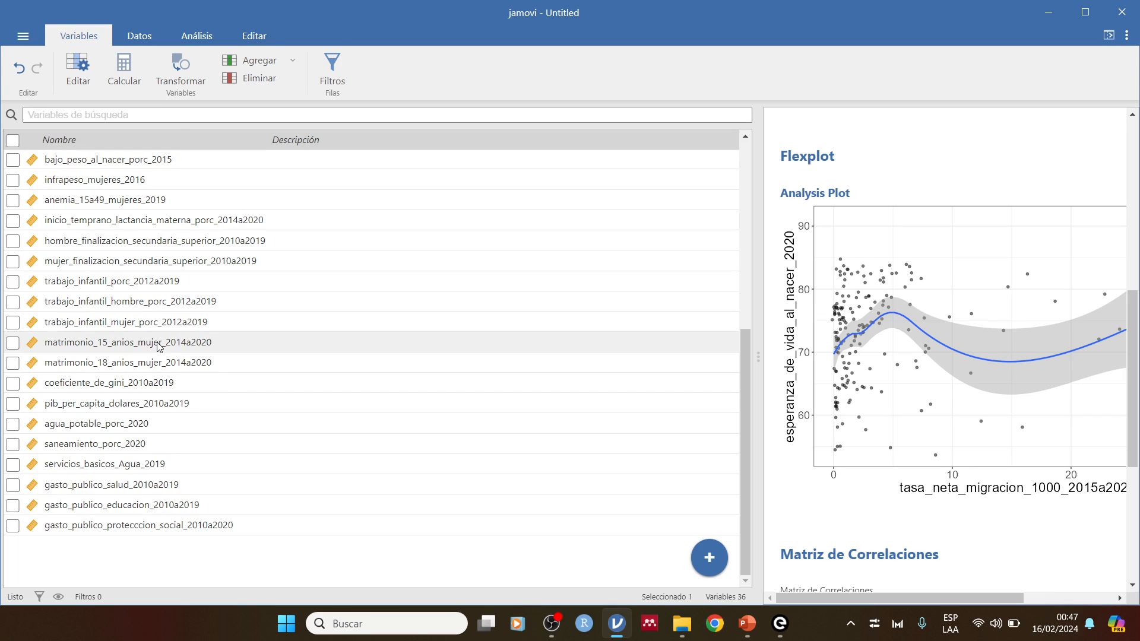
# Rename the variable matrimonio_15_anios_mujer_2014a2020 as "Matrimonio adolescente".
pyautogui.doubleClick(121, 347)
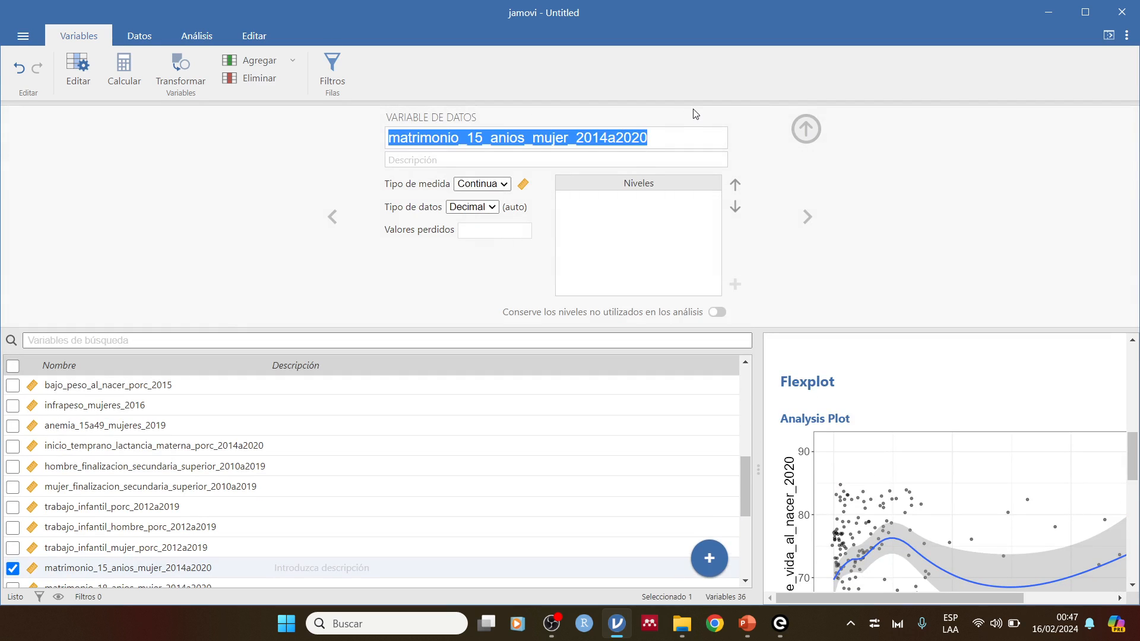
pyautogui.write('Ma')
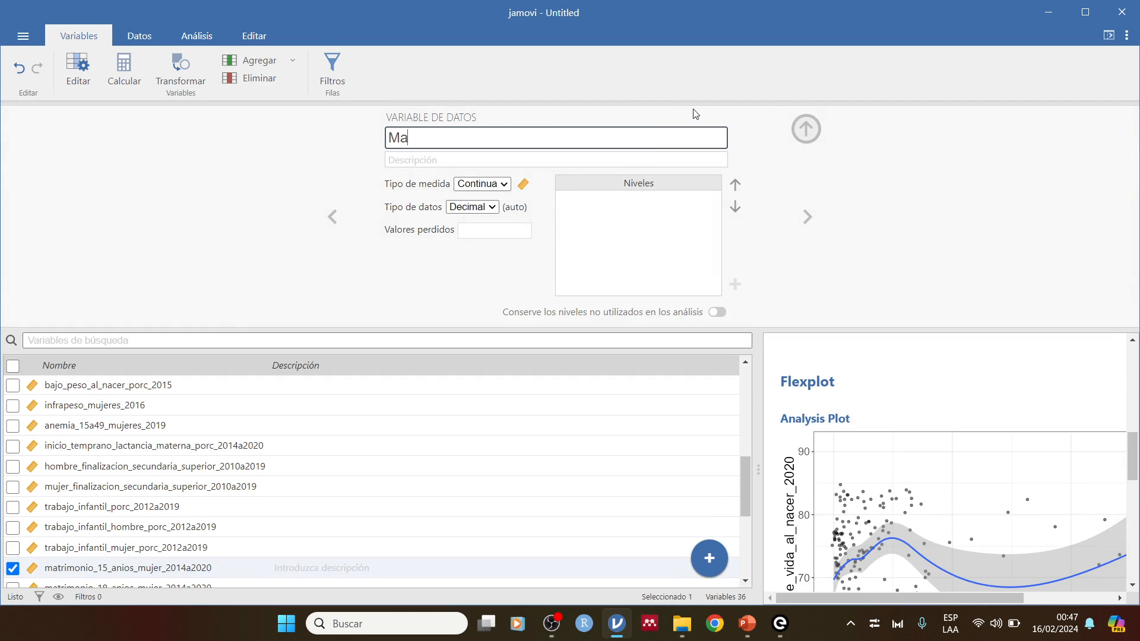
pyautogui.write('trimonio adolescente')
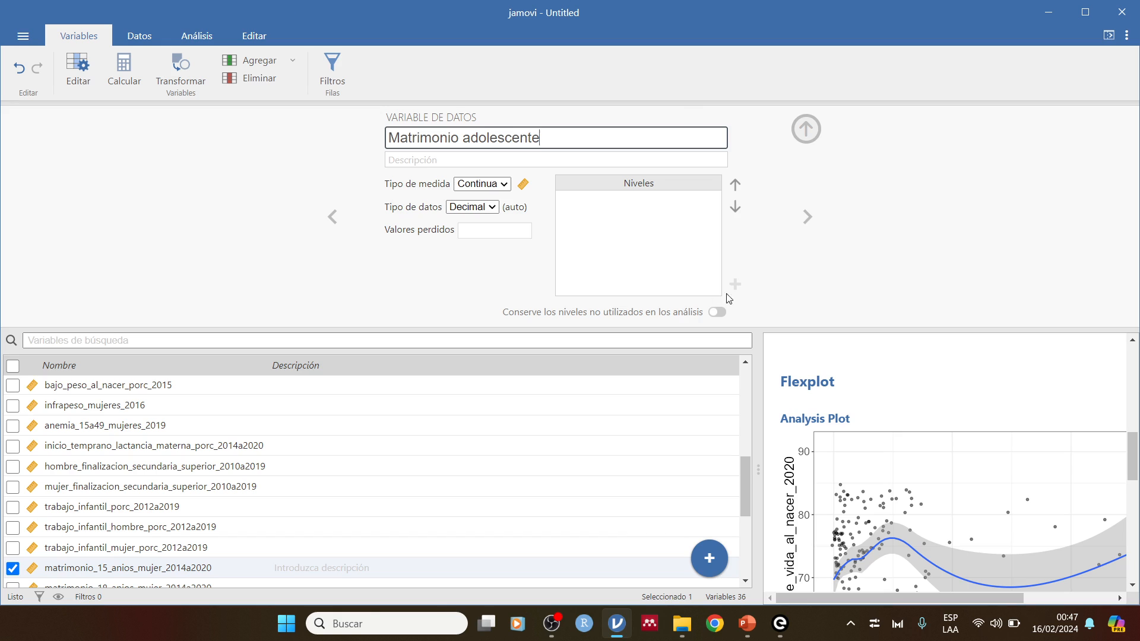
pyautogui.click(921, 248)
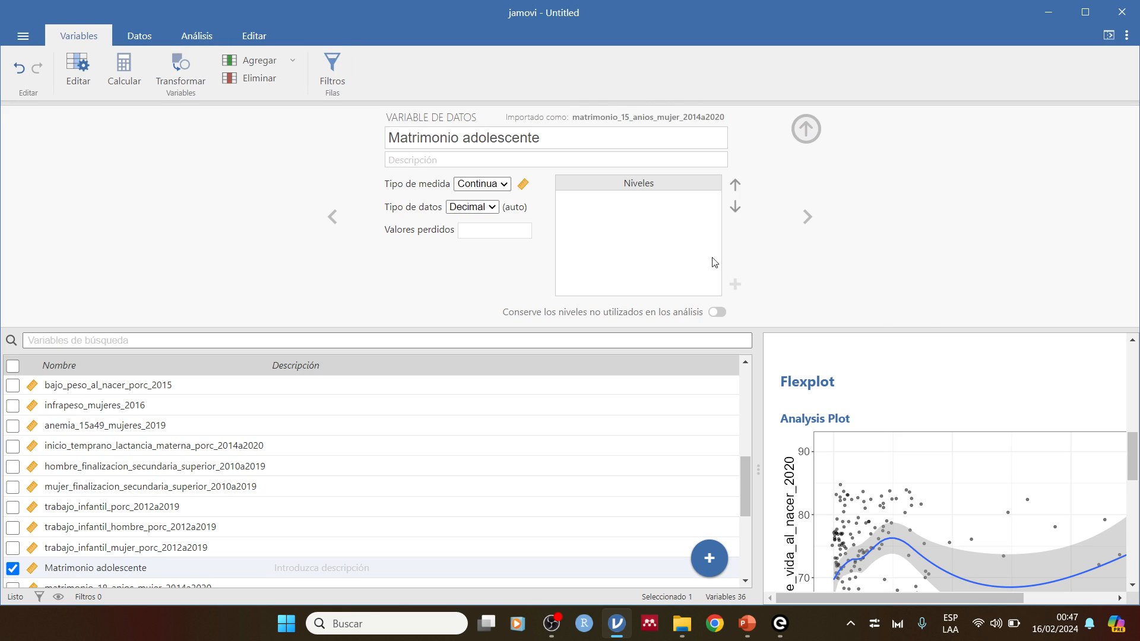
# Reopen the options of the empty Matriz de Correlaciones analysis and widen the results area.
pyautogui.click(955, 382)
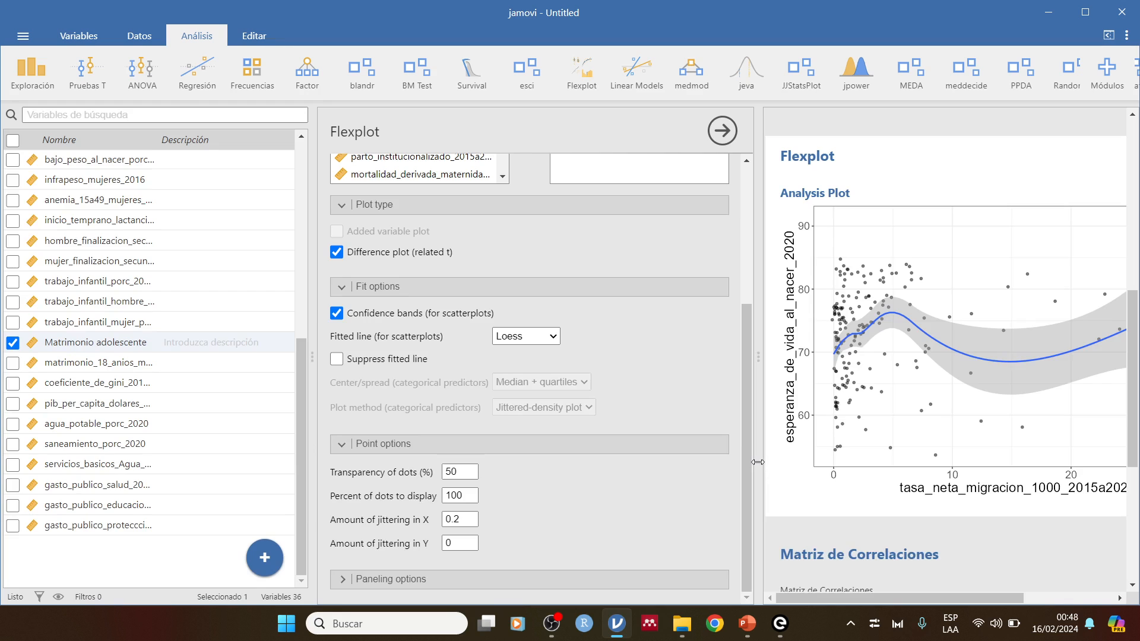
pyautogui.moveTo(757, 462); pyautogui.dragTo(460, 462)
pyautogui.scroll(-3, 666, 403)
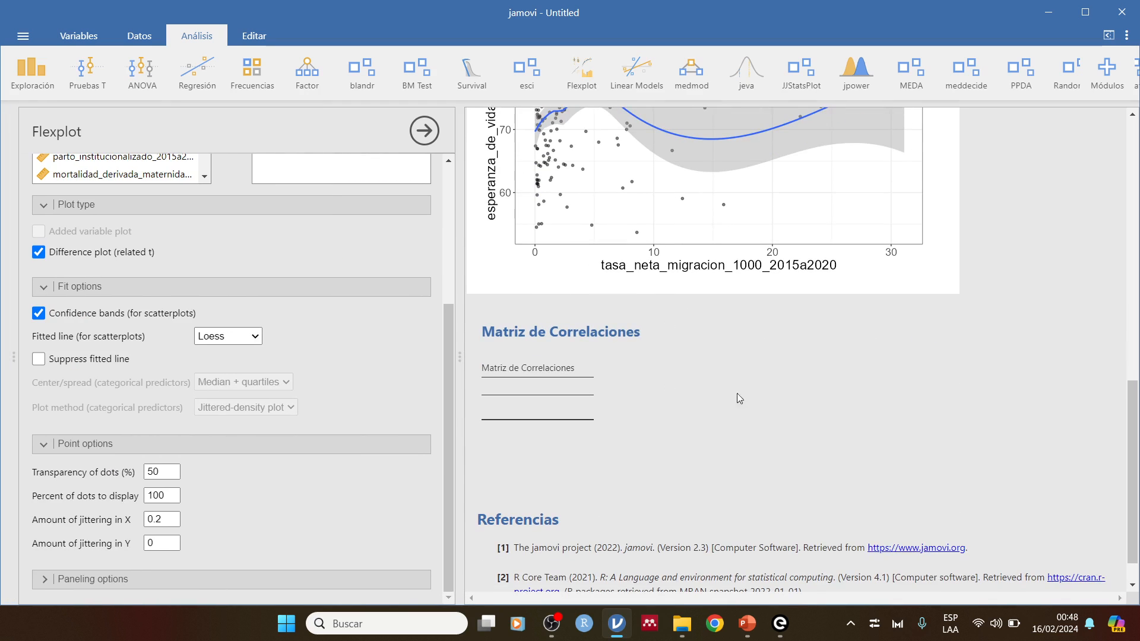
pyautogui.click(562, 379)
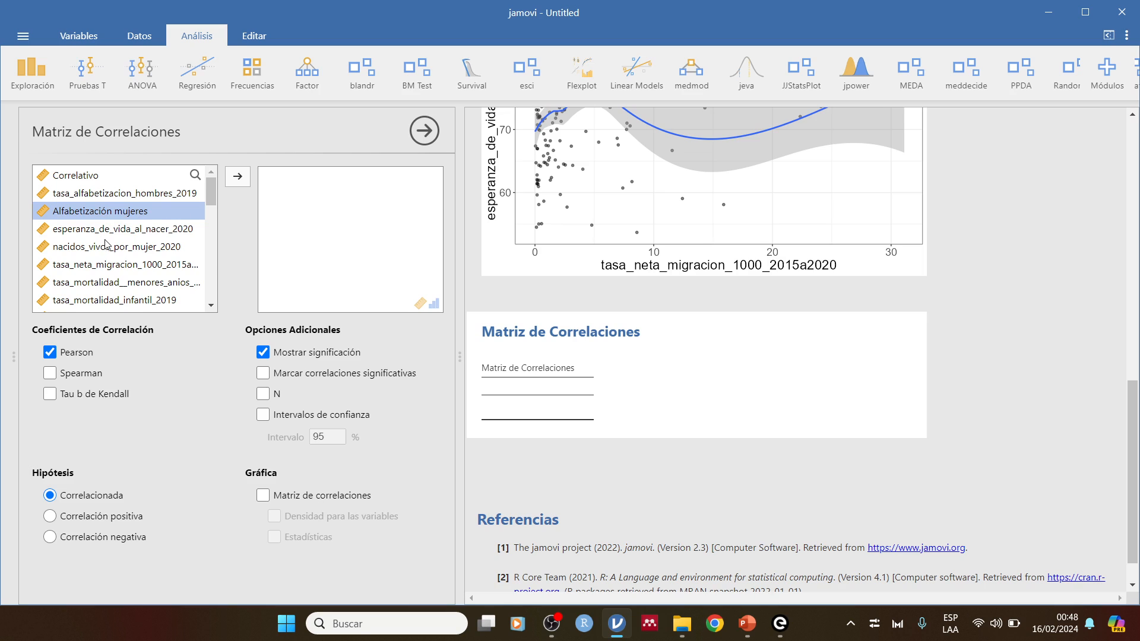
# Add Mortalidad Neonatal and Alfabetización mujeres to the correlation matrix's variables.
pyautogui.scroll(-5, 110, 231)
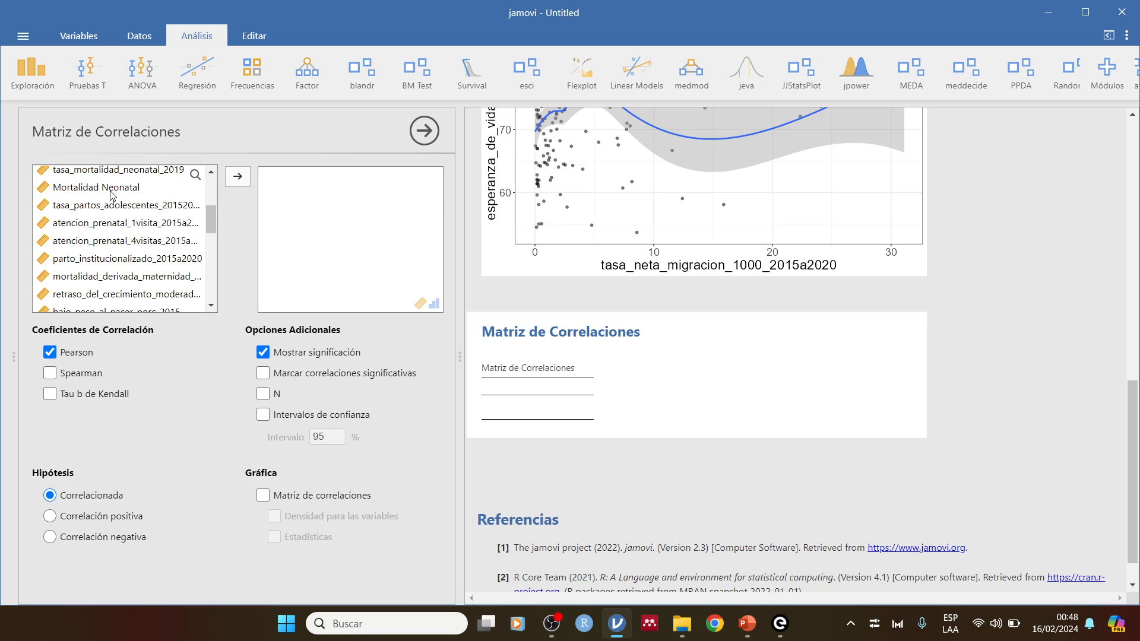
pyautogui.click(116, 189)
pyautogui.click(237, 176)
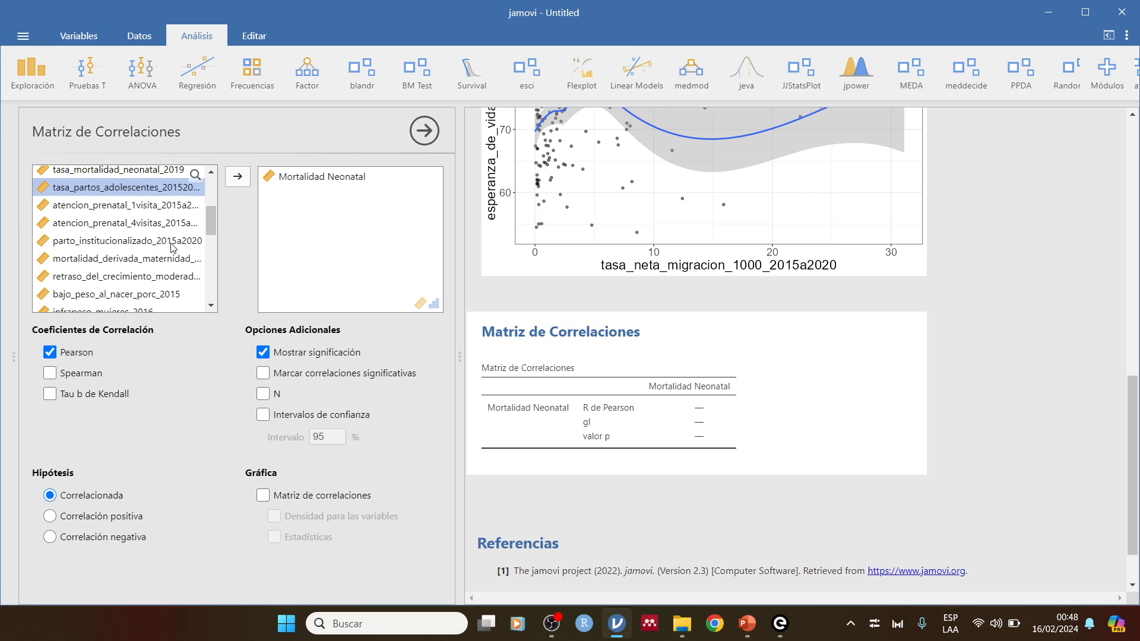
pyautogui.scroll(3, 136, 249)
pyautogui.scroll(2, 136, 248)
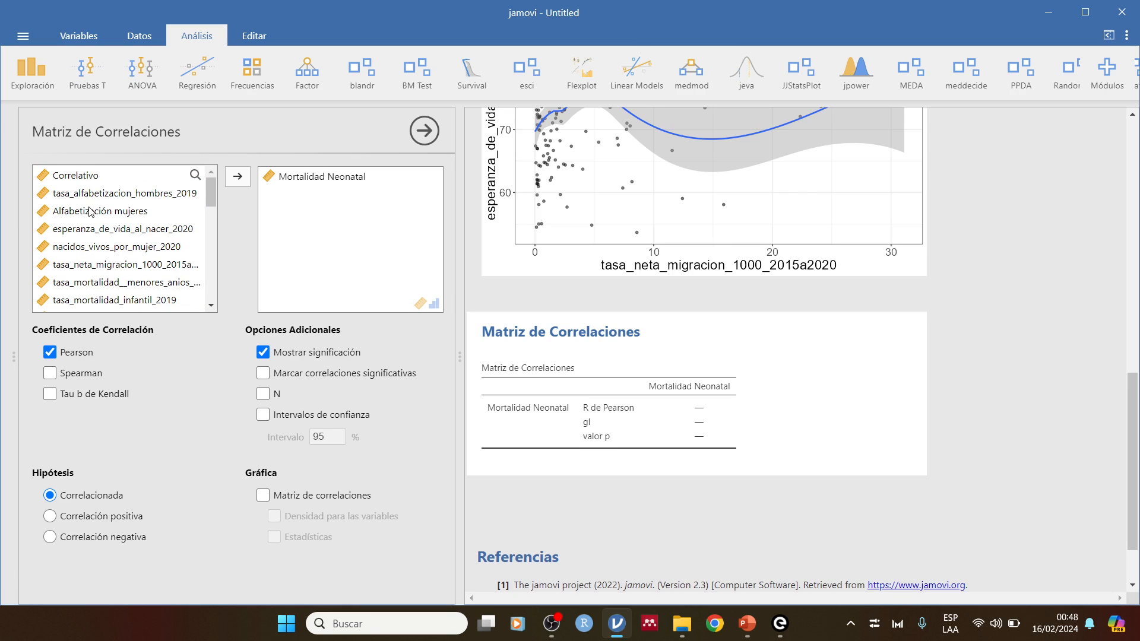
pyautogui.click(90, 209)
pyautogui.click(240, 179)
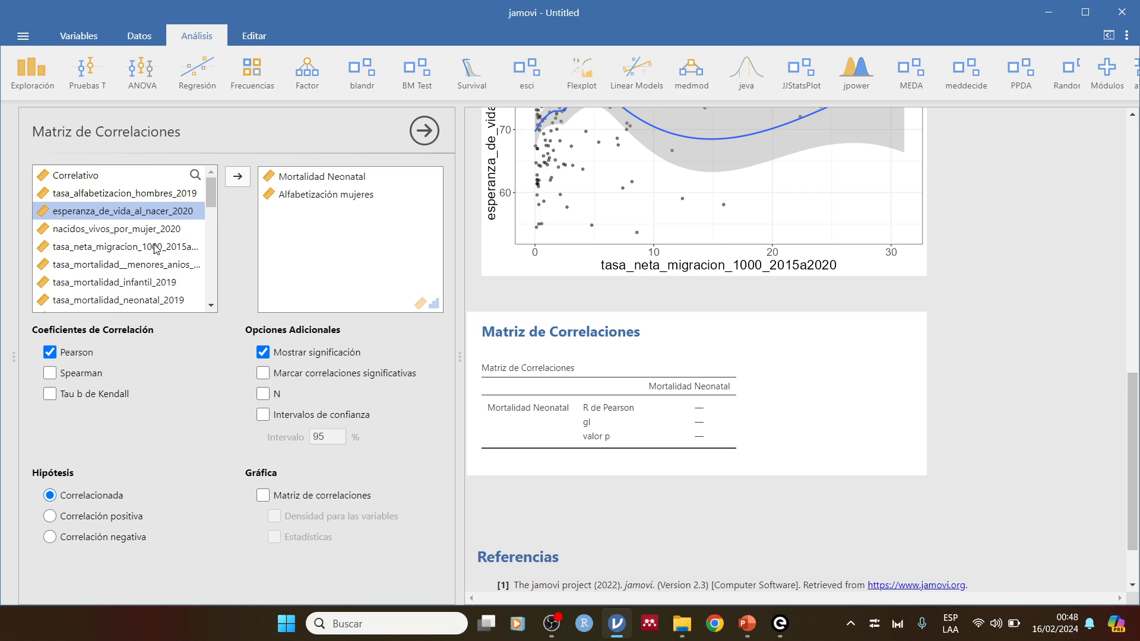
# Add Matrimonio adolescente to the correlation matrix's variables and display the correlation matrix plot.
pyautogui.scroll(-4, 131, 266)
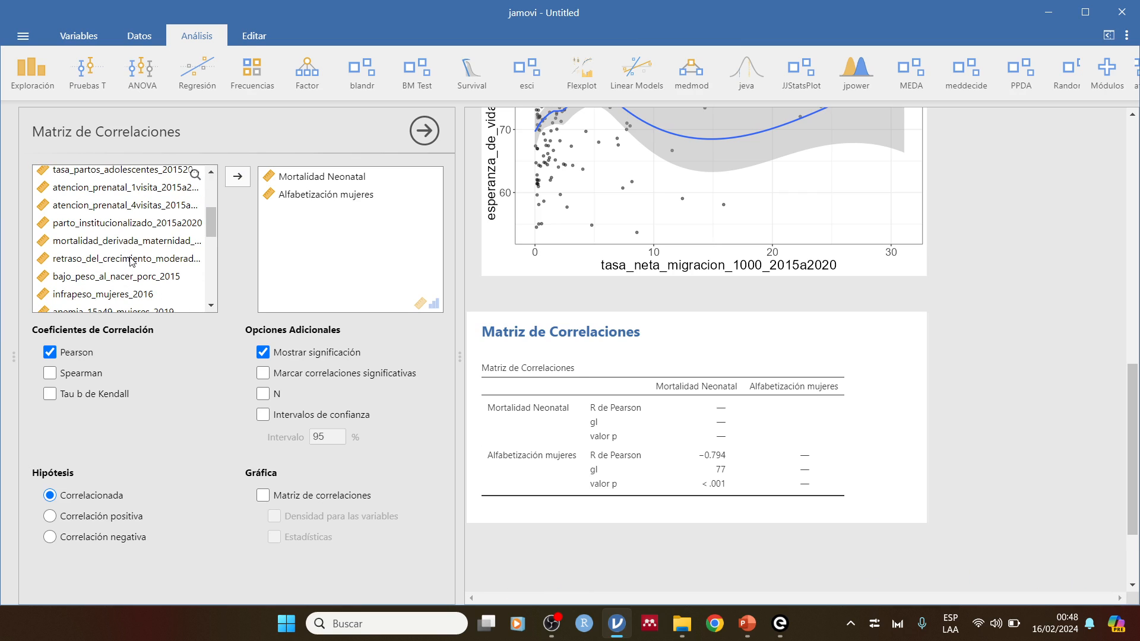
pyautogui.scroll(-3, 130, 285)
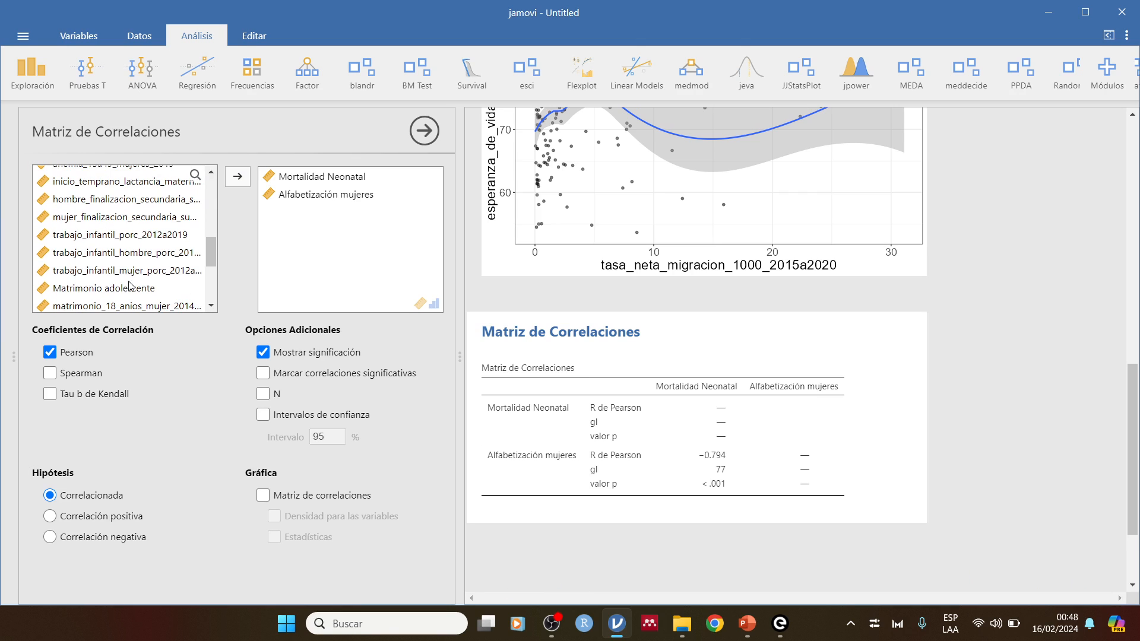
pyautogui.scroll(-2, 140, 235)
pyautogui.click(131, 219)
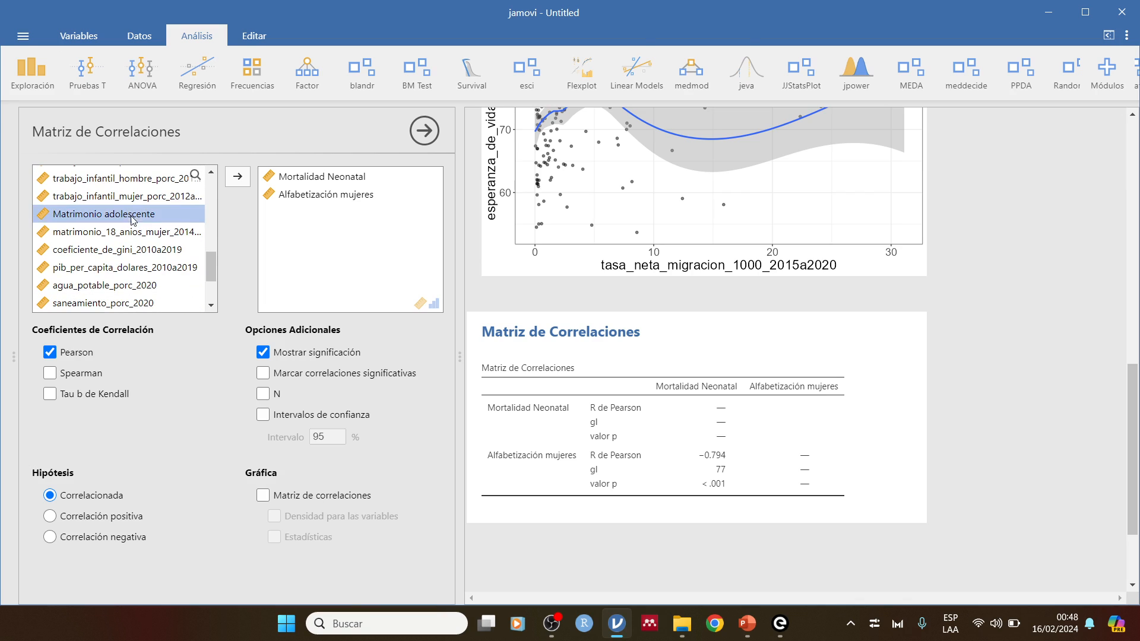
pyautogui.click(238, 176)
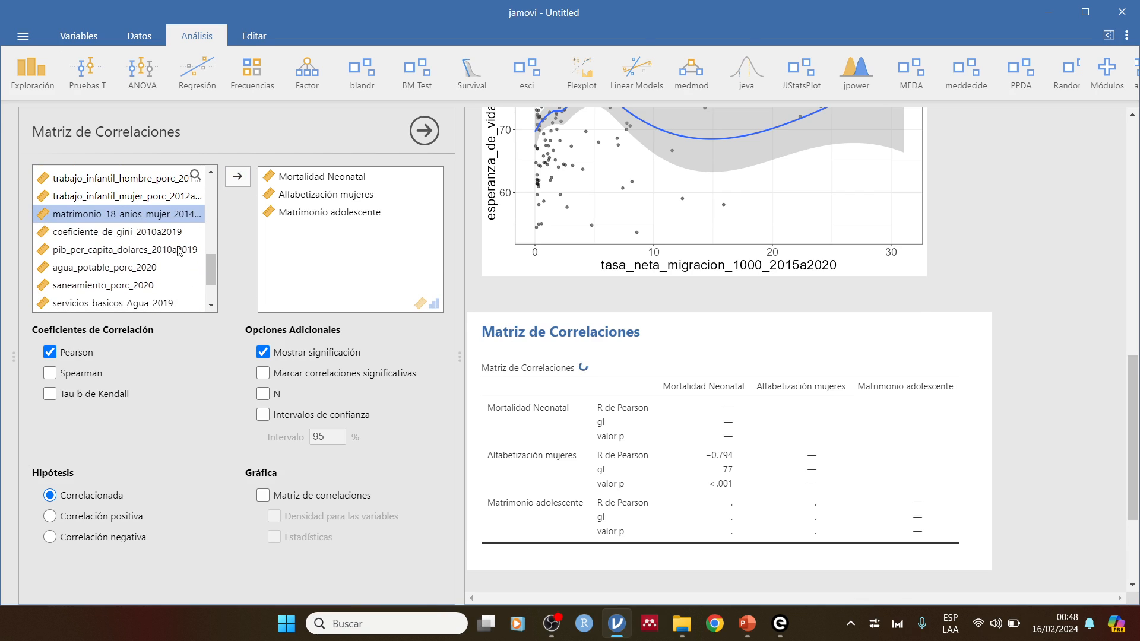
pyautogui.click(263, 496)
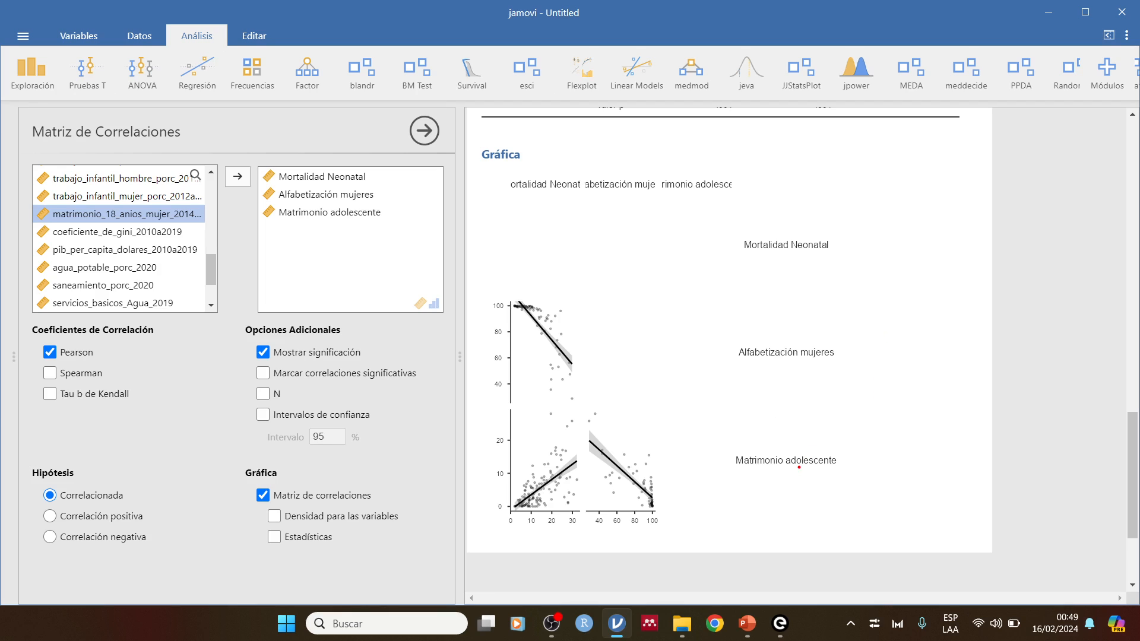
pyautogui.moveTo(791, 506); pyautogui.dragTo(590, 561)
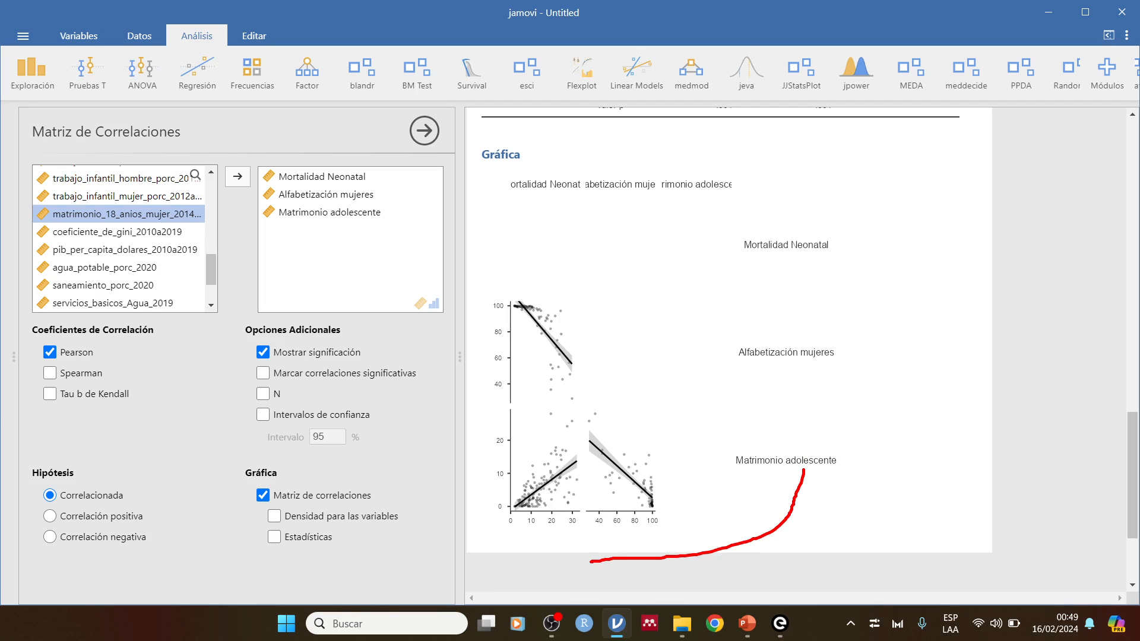
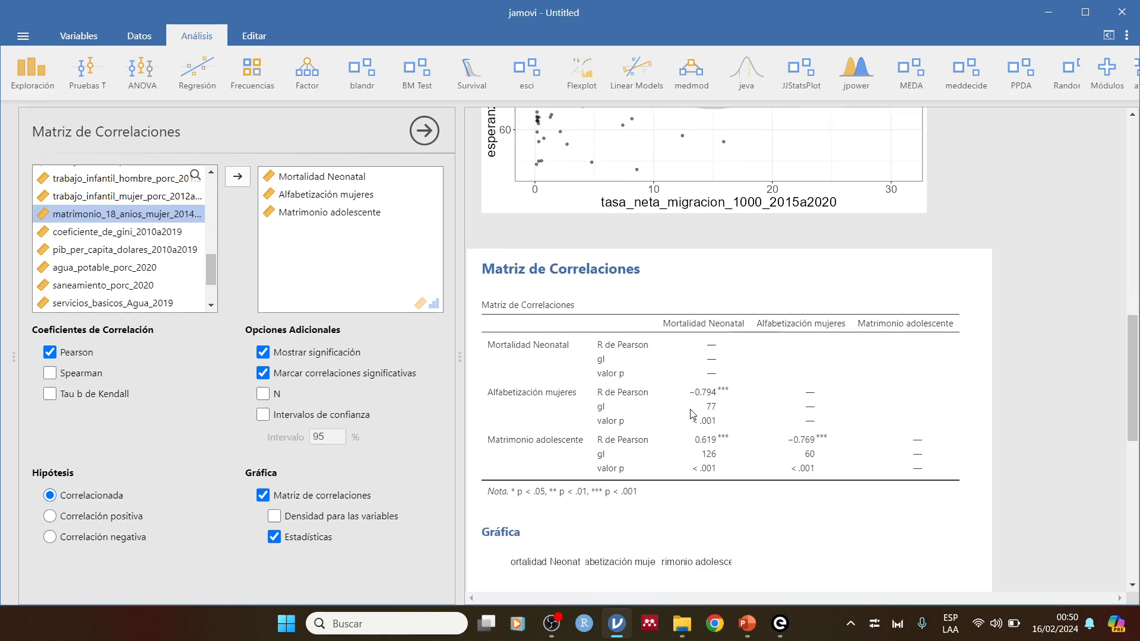
# Examine the Pearson coefficients and p-values relating female literacy and adolescent marriage to neonatal mortality in the correlation table.
pyautogui.scroll(1, 746, 353)
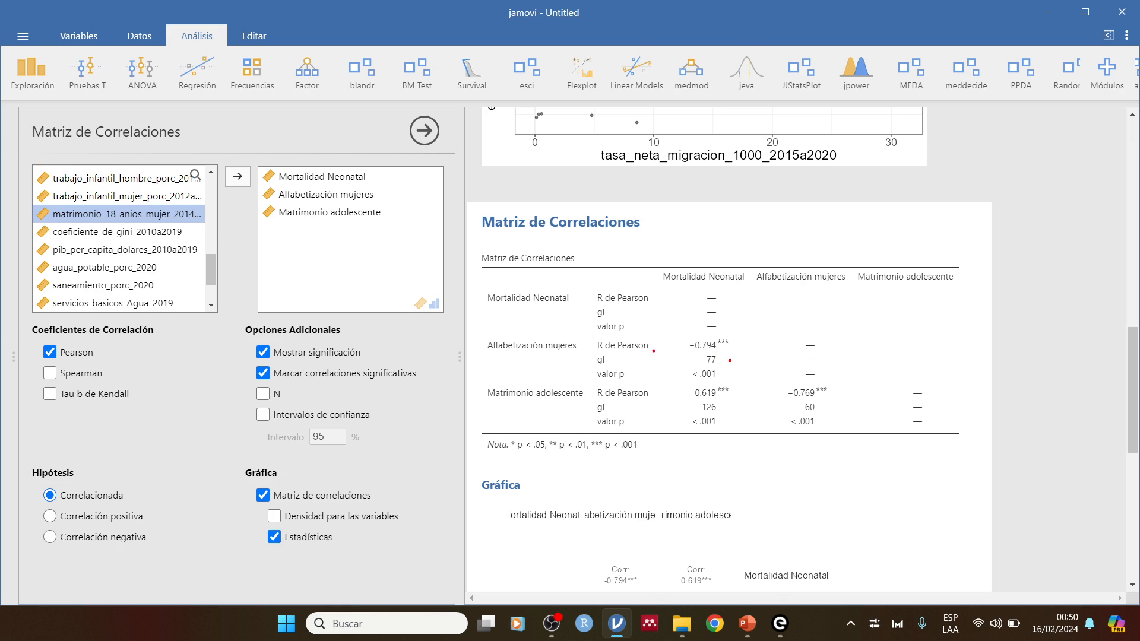
pyautogui.moveTo(529, 362); pyautogui.dragTo(568, 358)
pyautogui.moveTo(700, 244); pyautogui.dragTo(702, 261)
pyautogui.moveTo(708, 331)
pyautogui.mouseDown()
pyautogui.moveTo(684, 330)
pyautogui.moveTo(678, 350)
pyautogui.moveTo(745, 346)
pyautogui.moveTo(708, 330)
pyautogui.mouseUp()
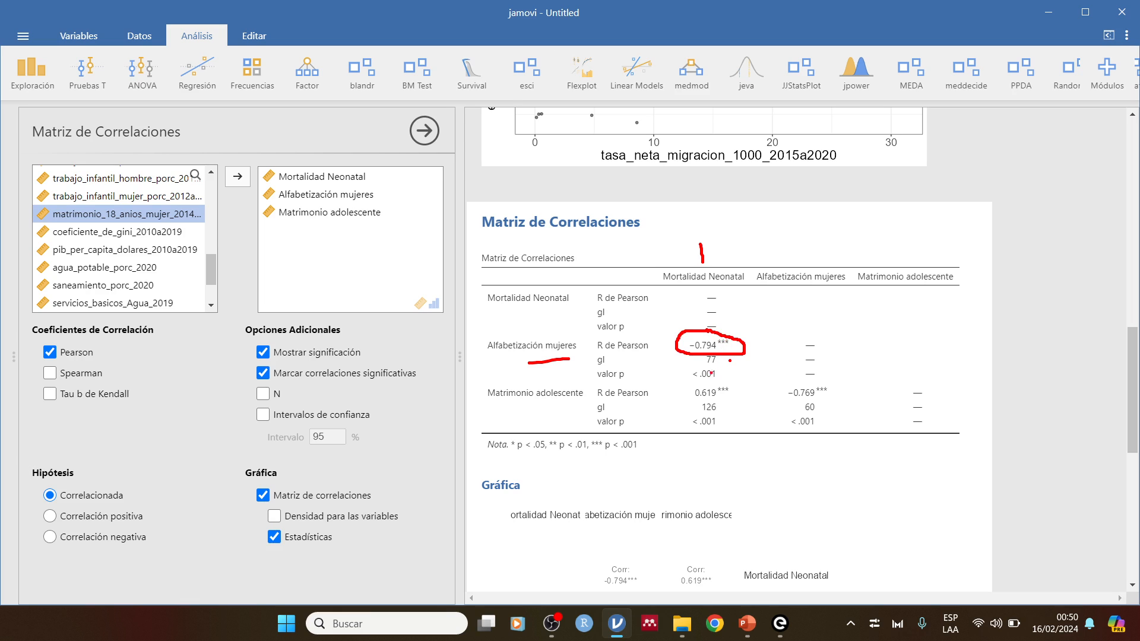
pyautogui.moveTo(716, 368)
pyautogui.mouseDown()
pyautogui.moveTo(690, 369)
pyautogui.moveTo(718, 372)
pyautogui.mouseUp()
pyautogui.moveTo(547, 402); pyautogui.dragTo(579, 402)
pyautogui.moveTo(692, 400); pyautogui.dragTo(734, 400)
pyautogui.press('Escape')
# Add 95% confidence intervals and the sample size N to the correlation matrix.
pyautogui.click(263, 415)
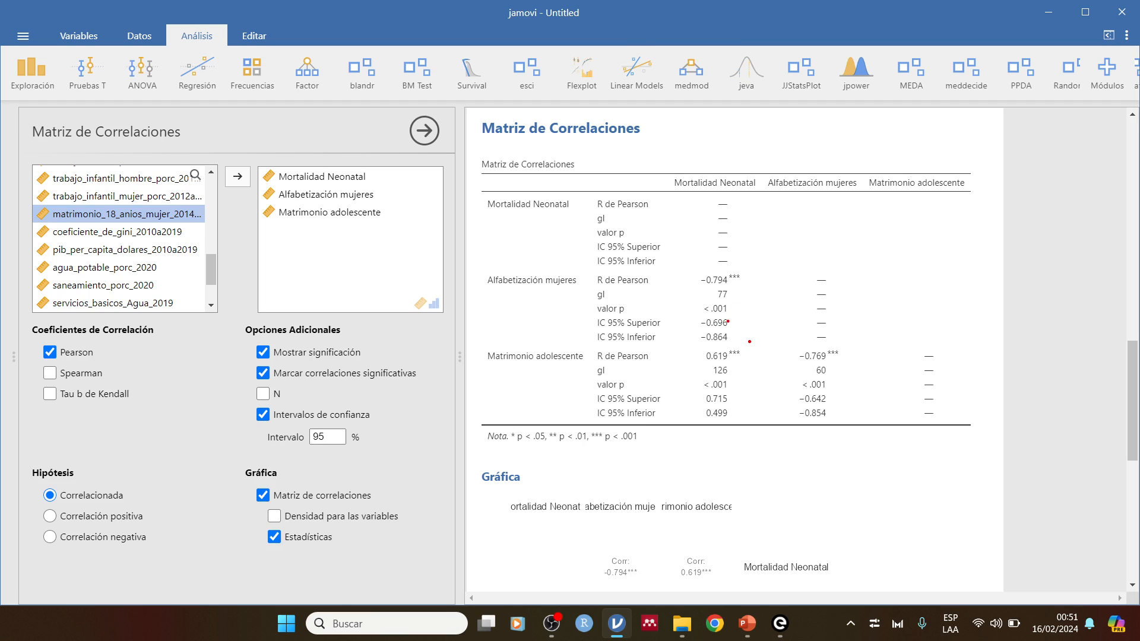
pyautogui.moveTo(741, 320); pyautogui.dragTo(740, 335)
pyautogui.moveTo(737, 418); pyautogui.dragTo(735, 390)
pyautogui.moveTo(592, 418); pyautogui.dragTo(592, 392)
pyautogui.moveTo(703, 364)
pyautogui.mouseDown()
pyautogui.moveTo(745, 369)
pyautogui.moveTo(750, 351)
pyautogui.moveTo(703, 355)
pyautogui.mouseUp()
pyautogui.press('Escape')
pyautogui.click(266, 393)
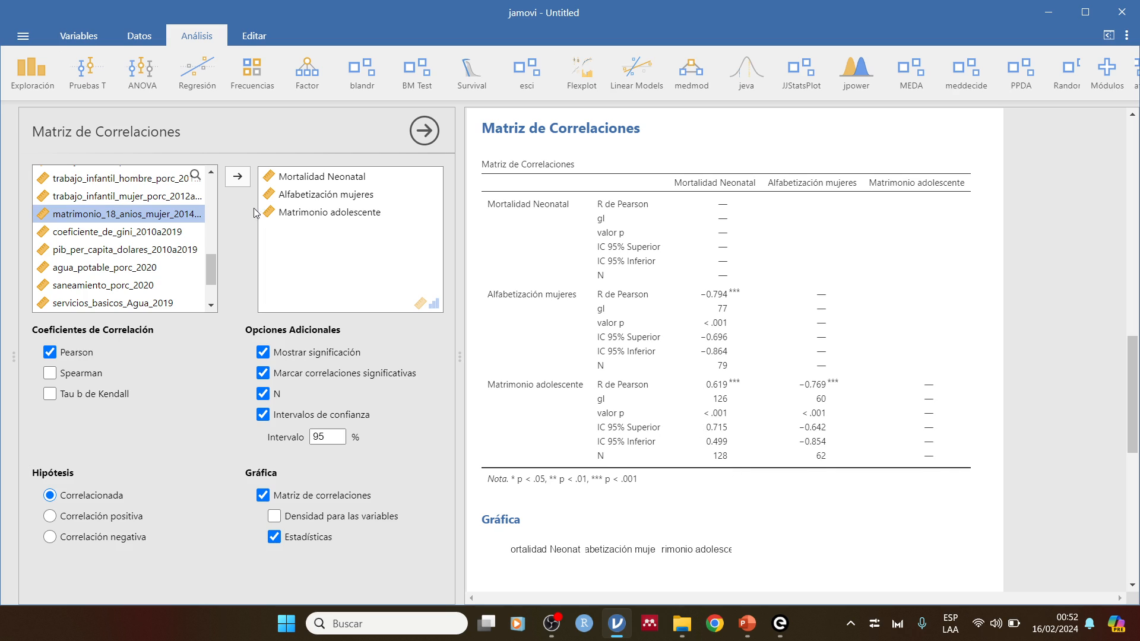
# Inspect the data for empty cells in the Matrimonio adolescente column and its neighbours, with the data area widened.
pyautogui.click(149, 34)
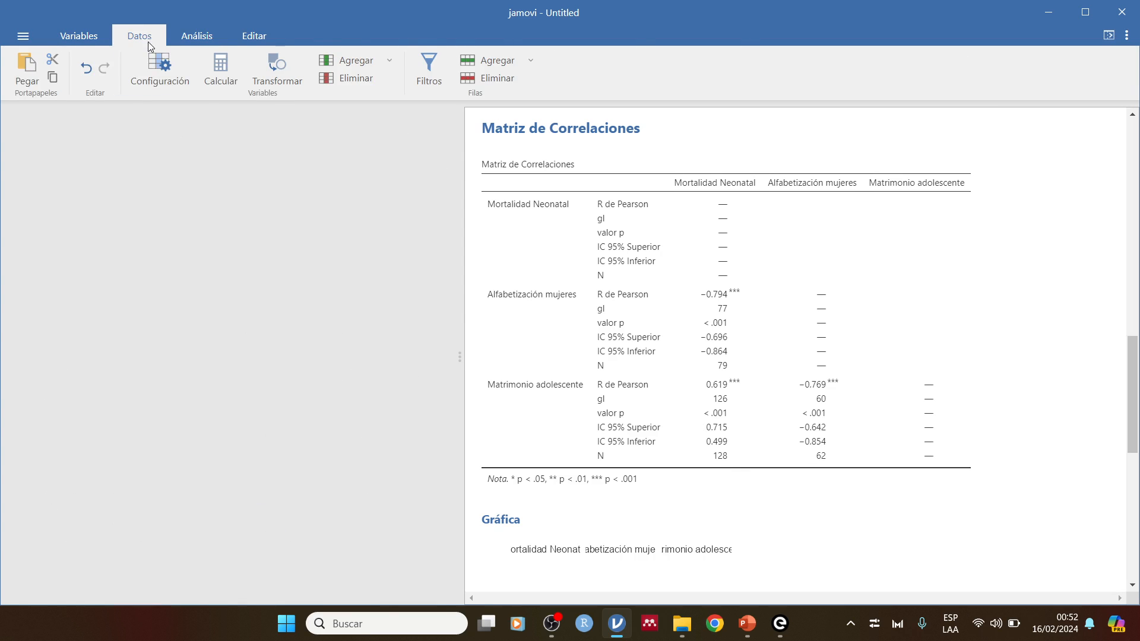
pyautogui.moveTo(222, 583)
pyautogui.mouseDown()
pyautogui.moveTo(272, 590)
pyautogui.moveTo(233, 583)
pyautogui.mouseUp()
pyautogui.scroll(-10, 298, 412)
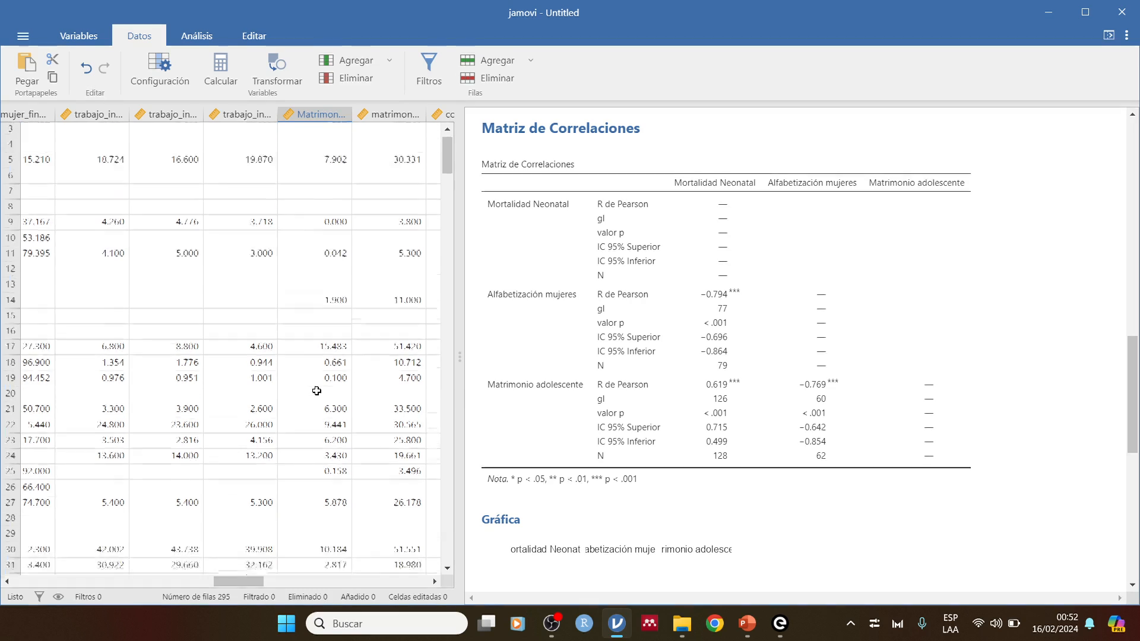
pyautogui.scroll(-6, 317, 392)
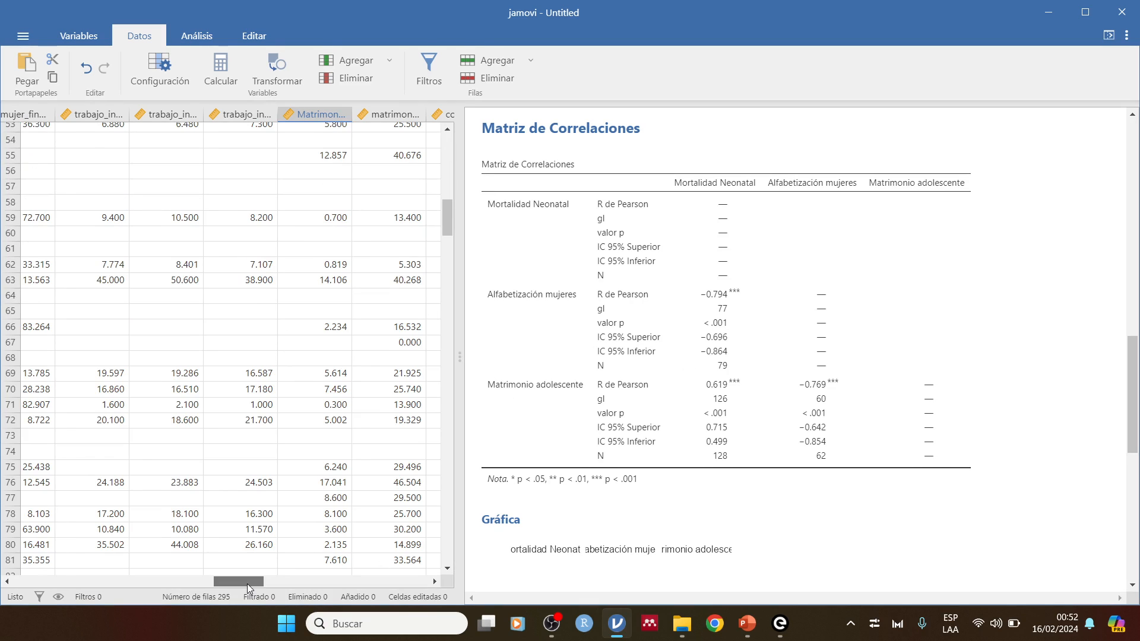
pyautogui.moveTo(247, 583); pyautogui.dragTo(245, 583)
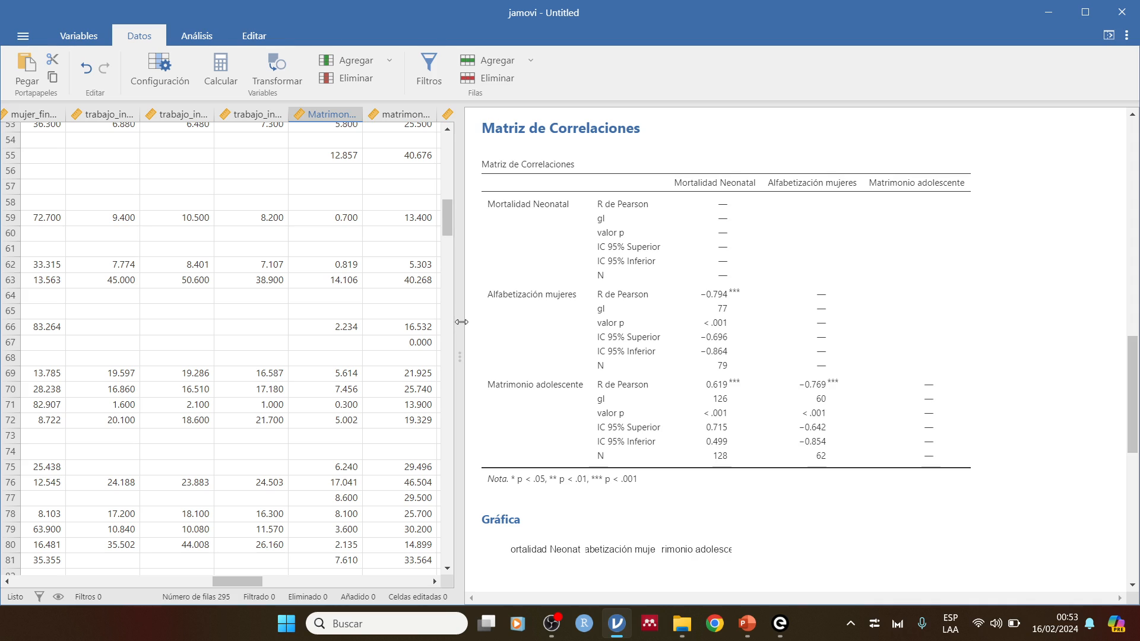
pyautogui.moveTo(460, 322); pyautogui.dragTo(631, 335)
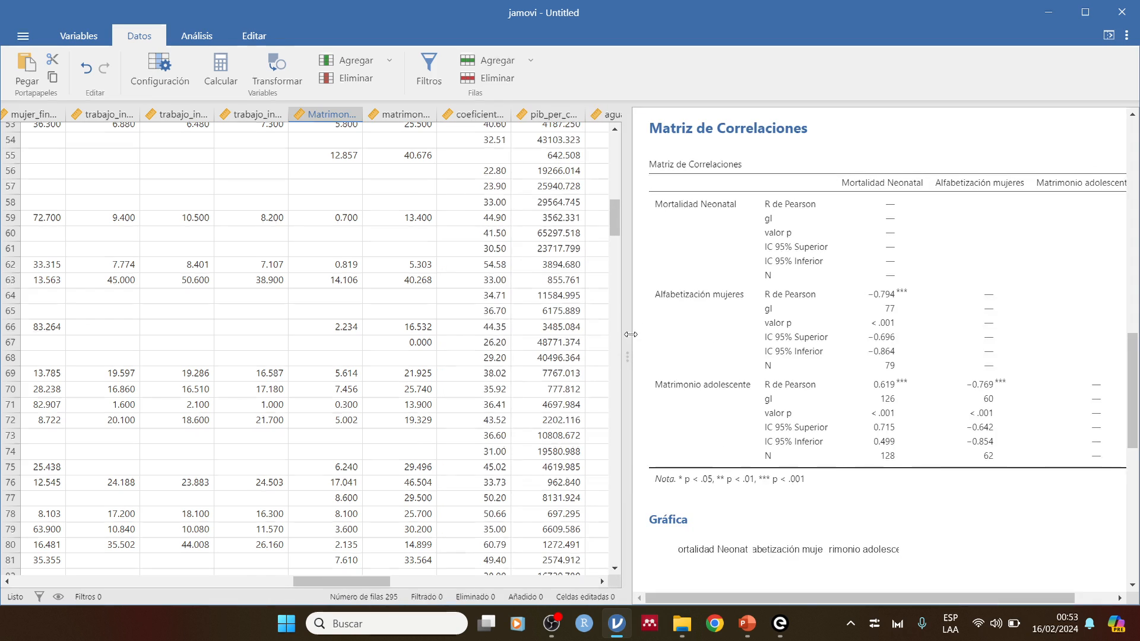
# Create a partial correlation analysis with Alfabetización mujeres, nacidos_vivos_por_mujer_2020 and tasa_neta_migracion_1000_2015a2020 as its variables.
pyautogui.click(198, 40)
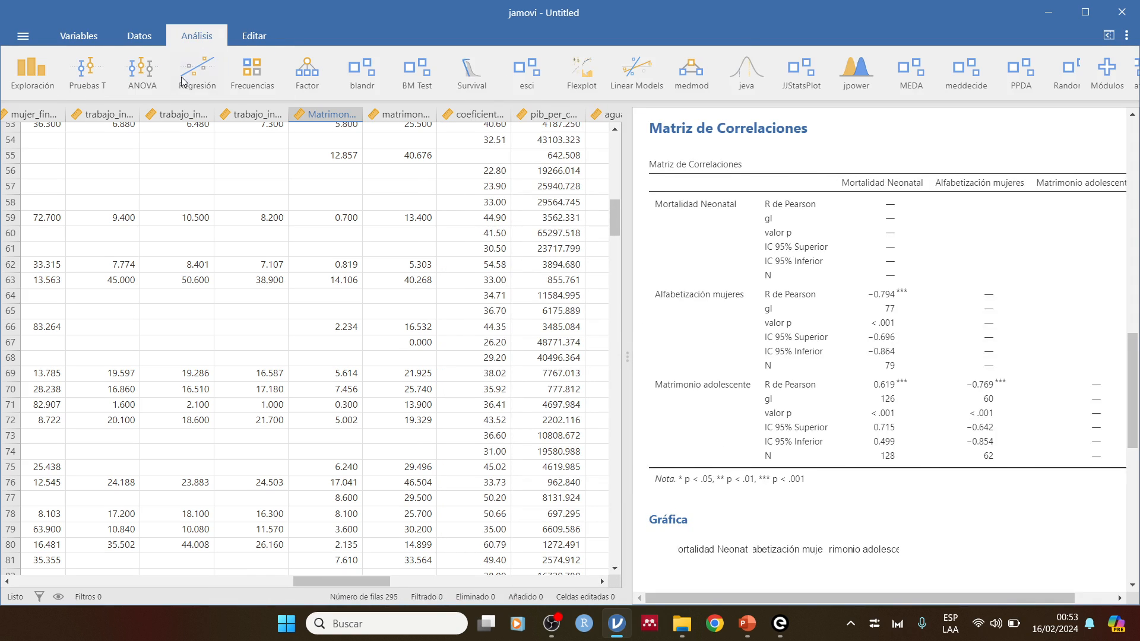
pyautogui.click(203, 75)
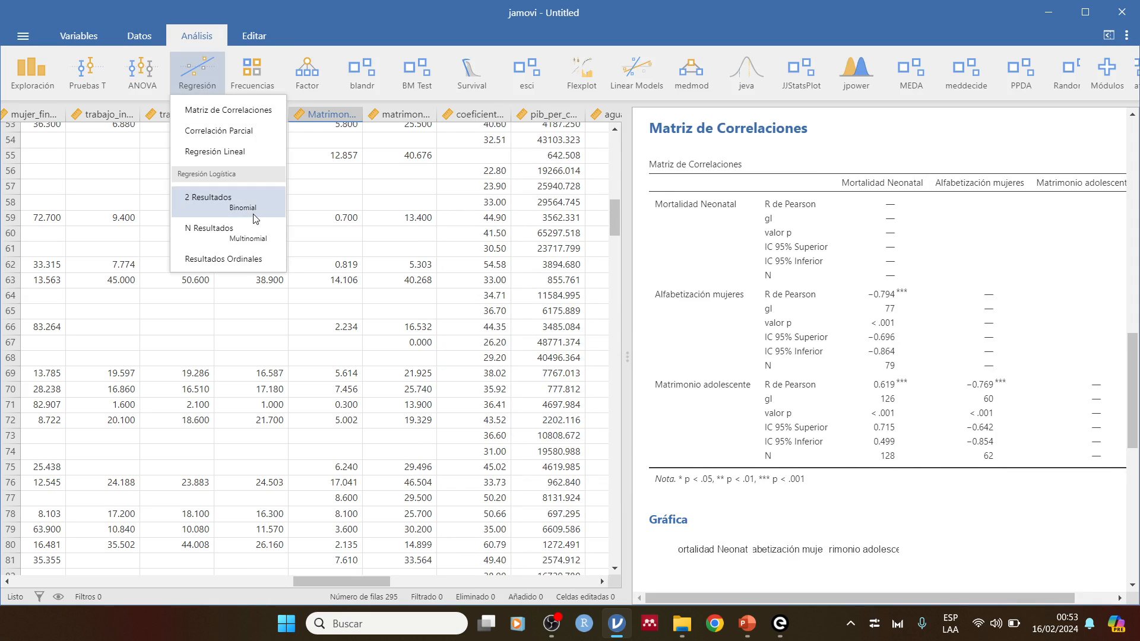
pyautogui.click(237, 132)
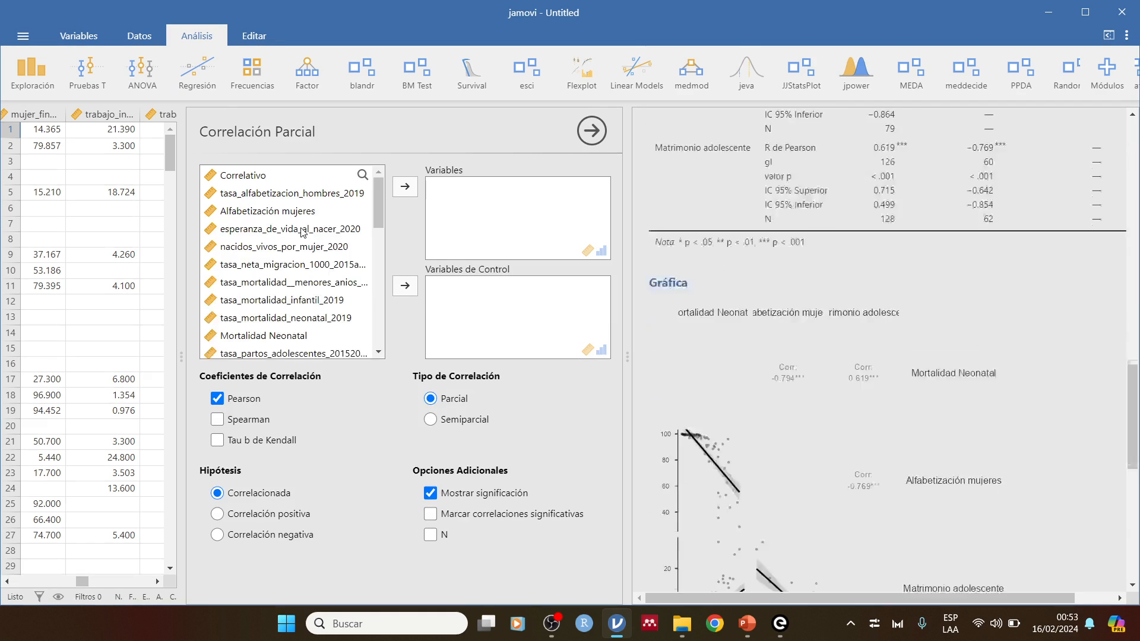
pyautogui.click(314, 211)
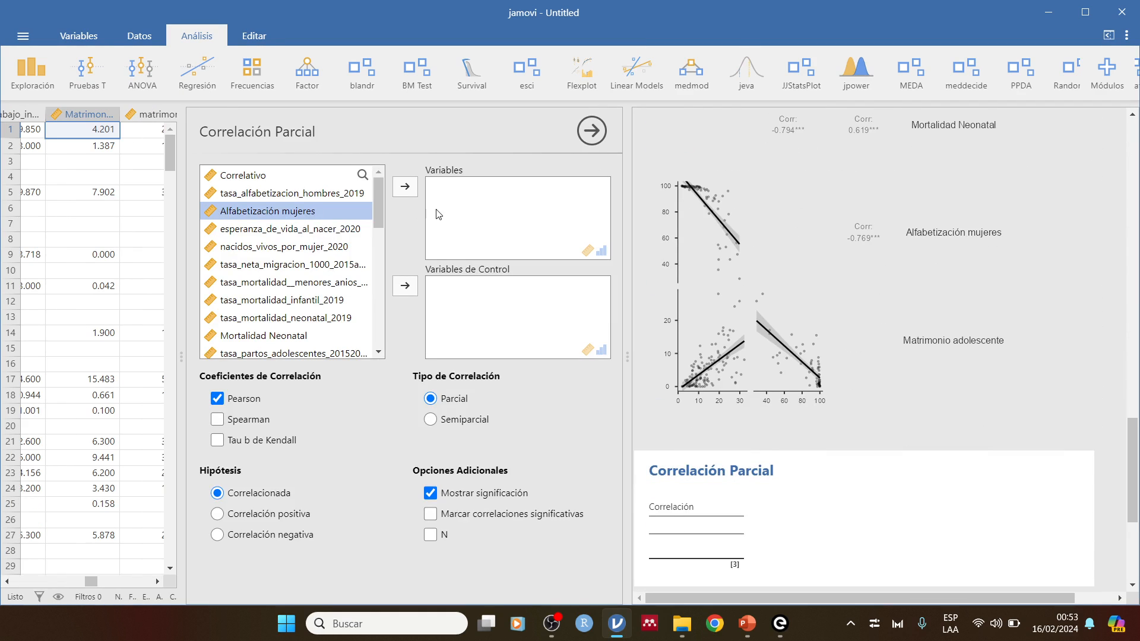
pyautogui.click(404, 187)
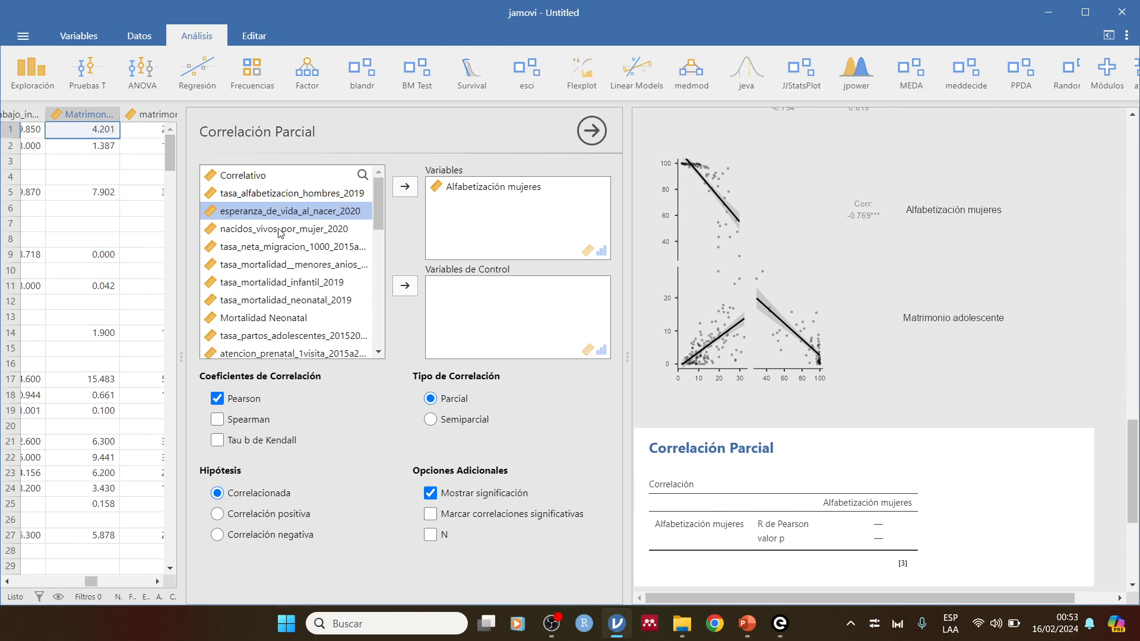
pyautogui.click(310, 229)
pyautogui.click(404, 187)
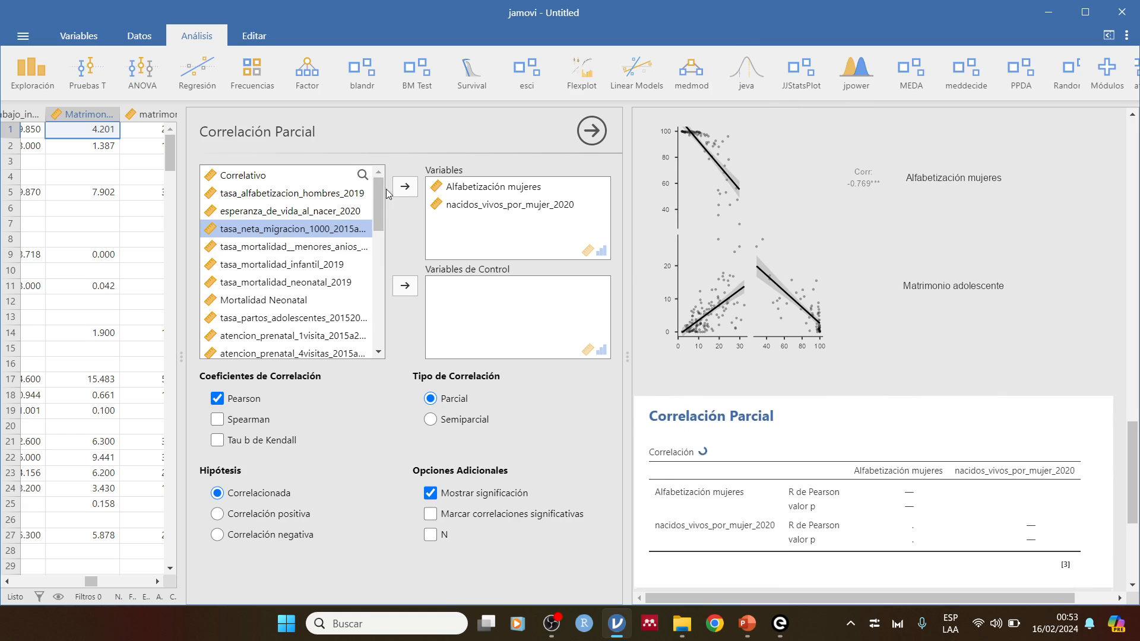
pyautogui.click(404, 188)
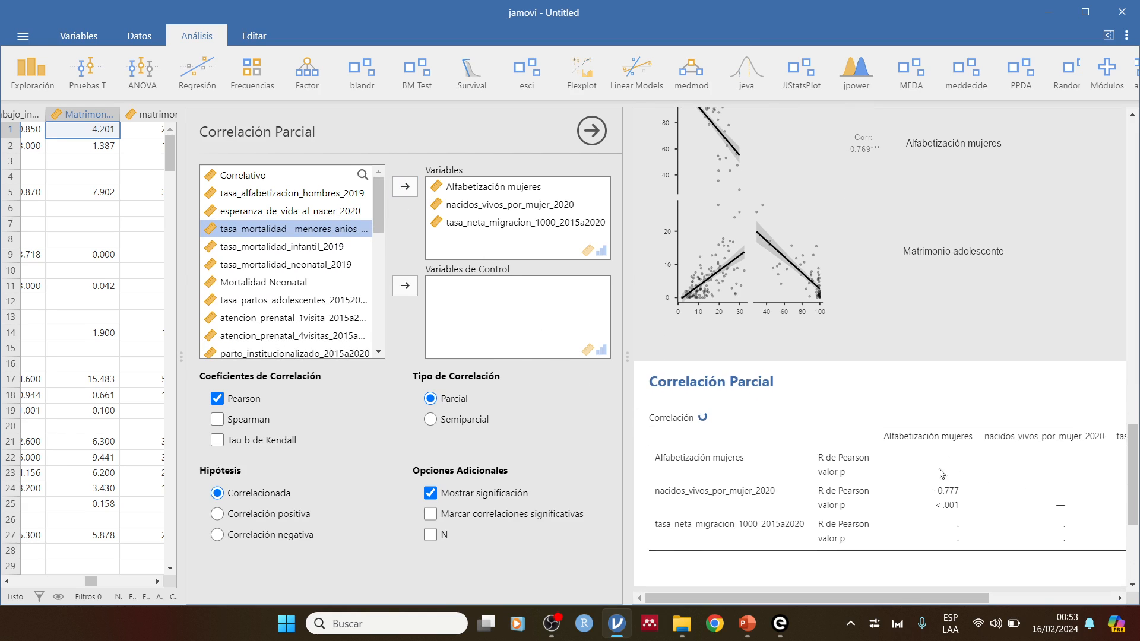
pyautogui.moveTo(919, 599); pyautogui.dragTo(896, 584)
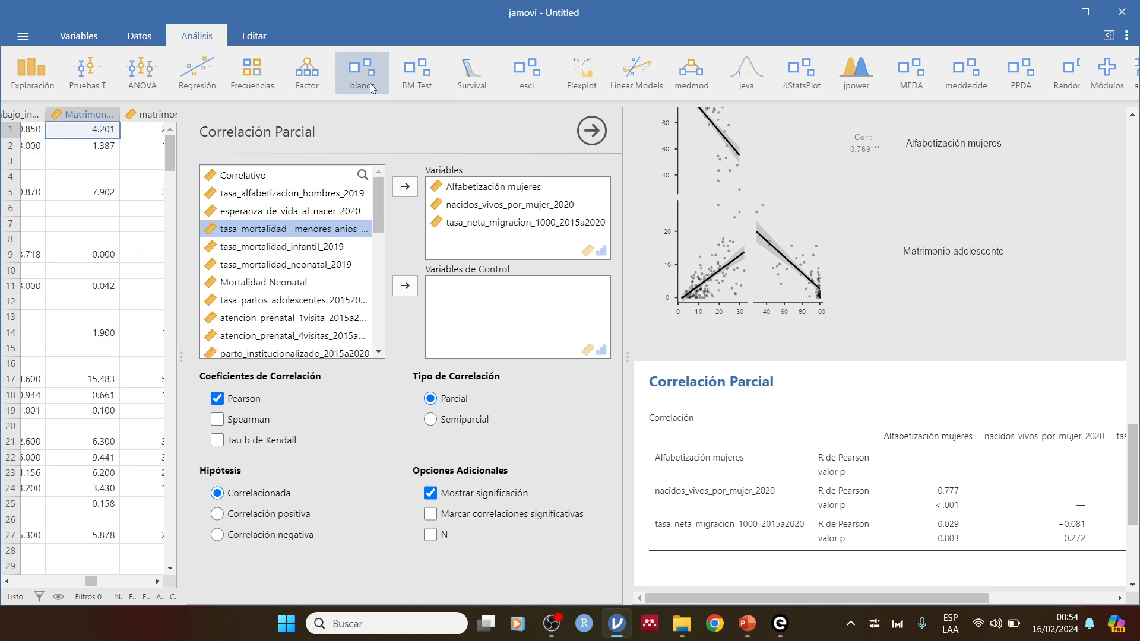
# Close the untitled country dataset and open dataframe_nba.omv from the Dataframes y scripts folder.
pyautogui.click(1121, 12)
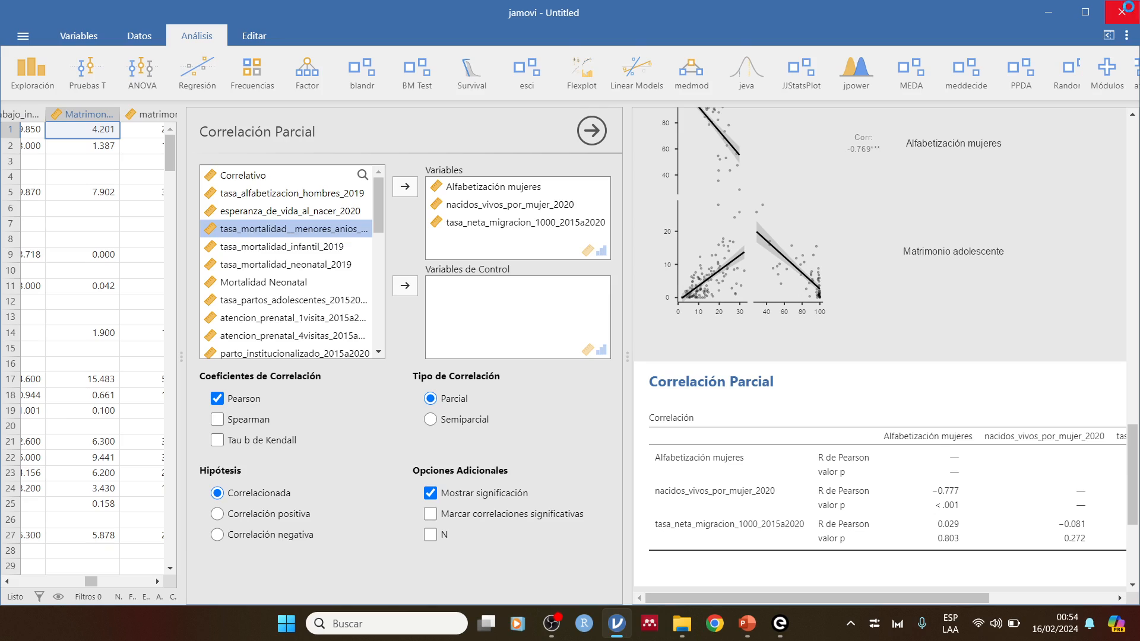
pyautogui.click(516, 336)
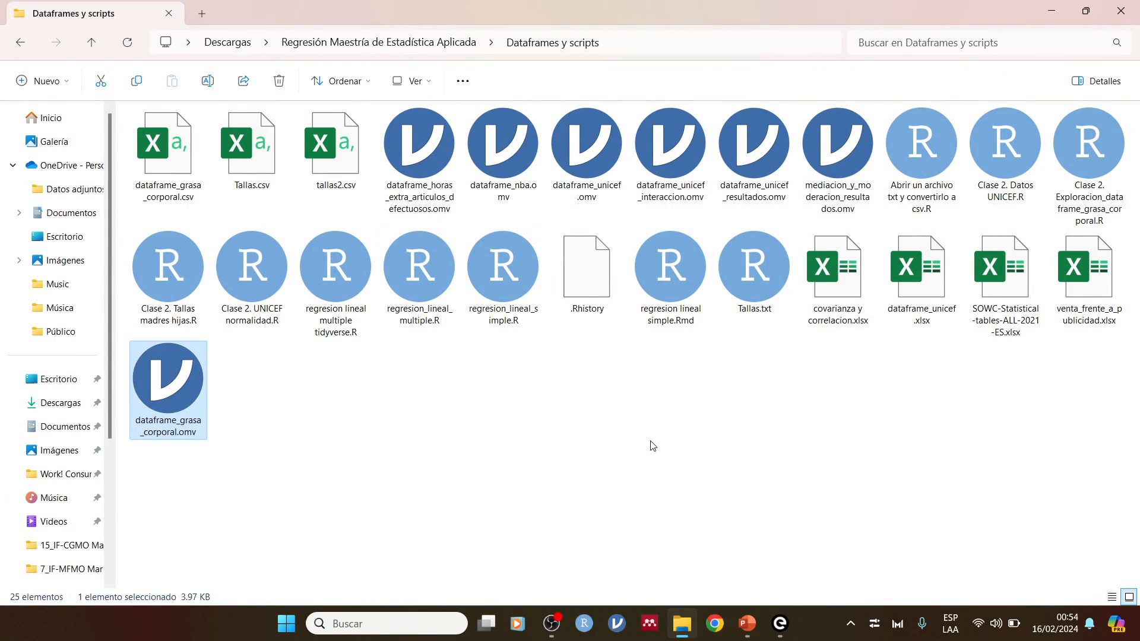
pyautogui.click(490, 184)
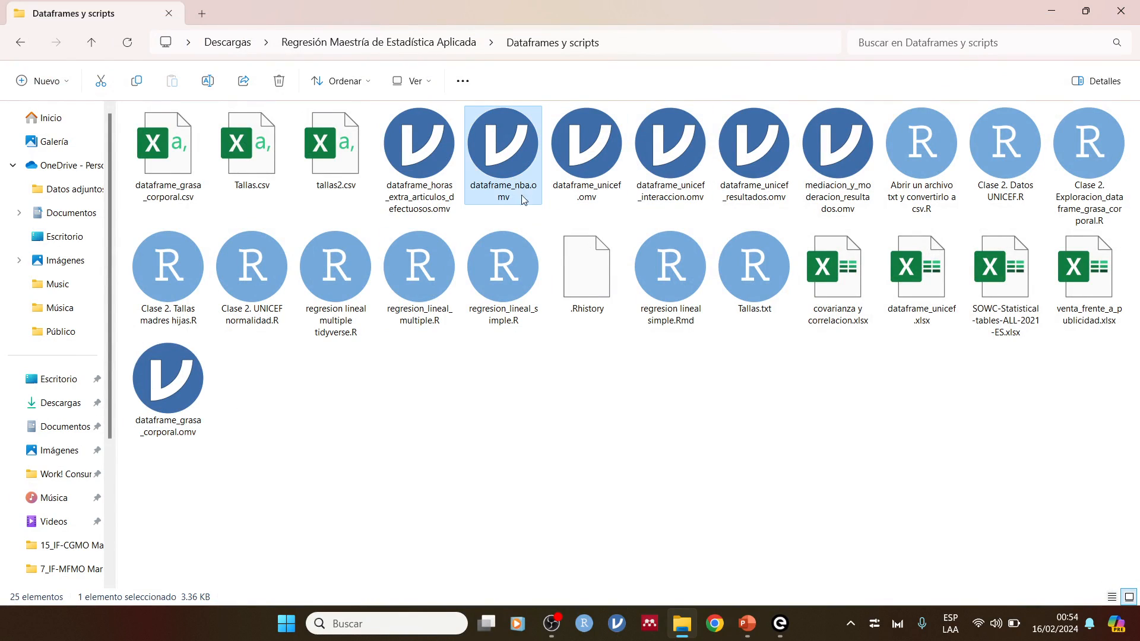
pyautogui.doubleClick(505, 160)
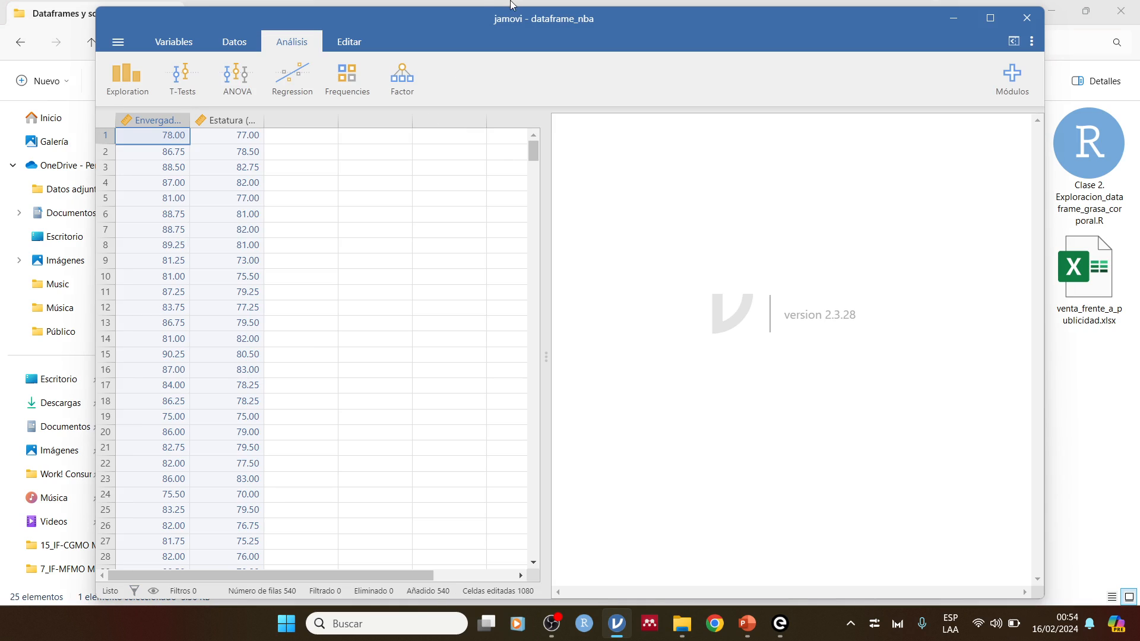
# Create a Descriptivas analysis for the variable Estatura (Pulgadas).
pyautogui.click(110, 77)
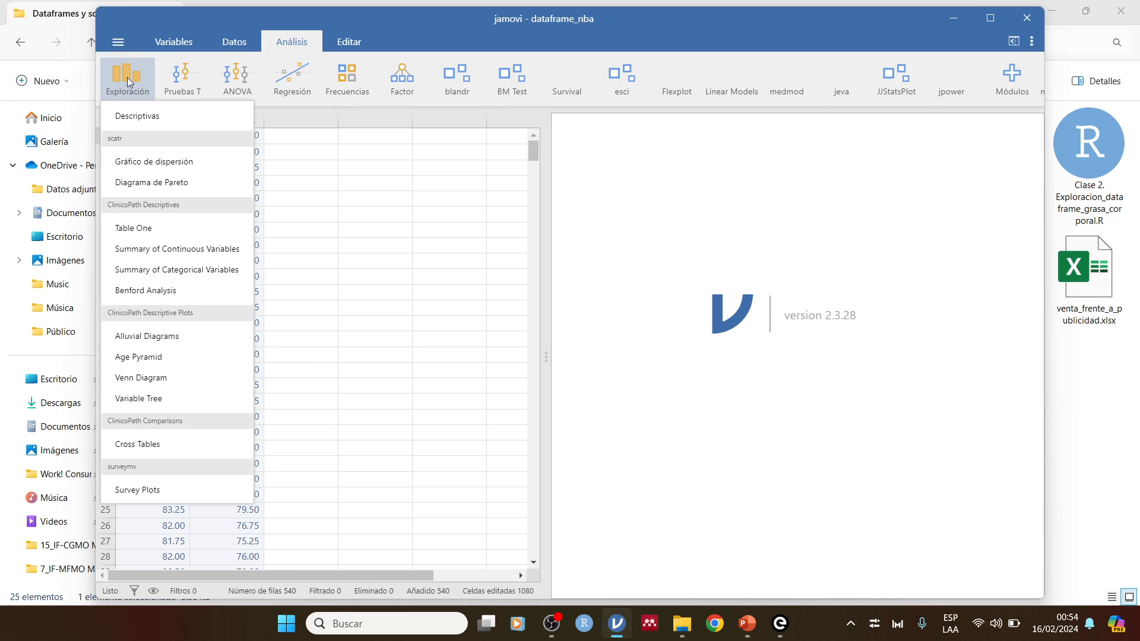
pyautogui.click(133, 116)
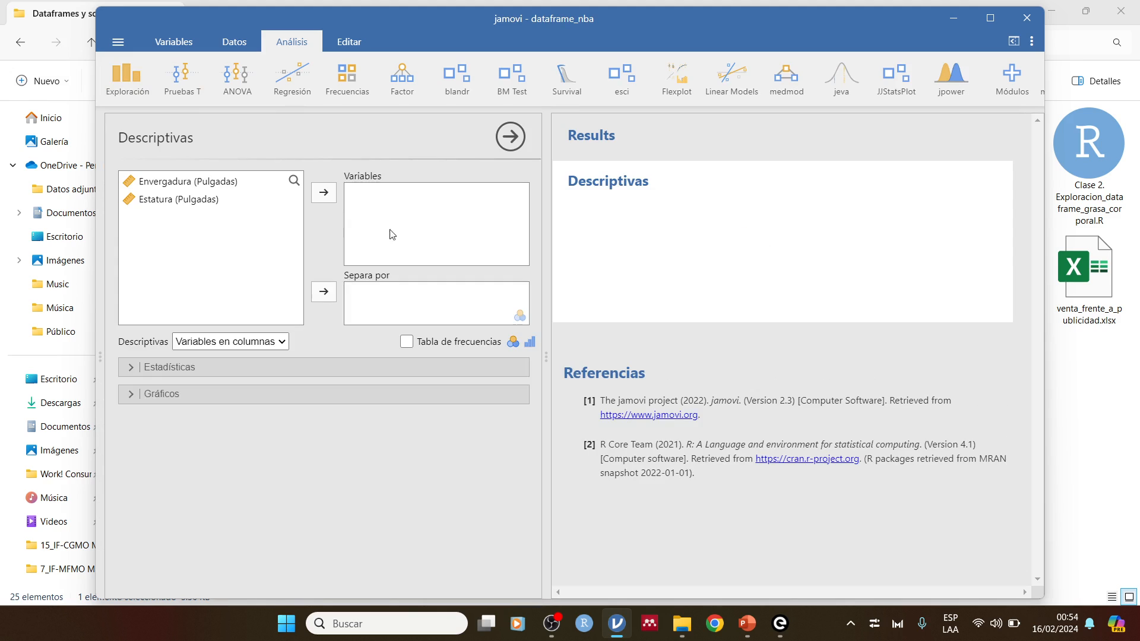
pyautogui.click(180, 200)
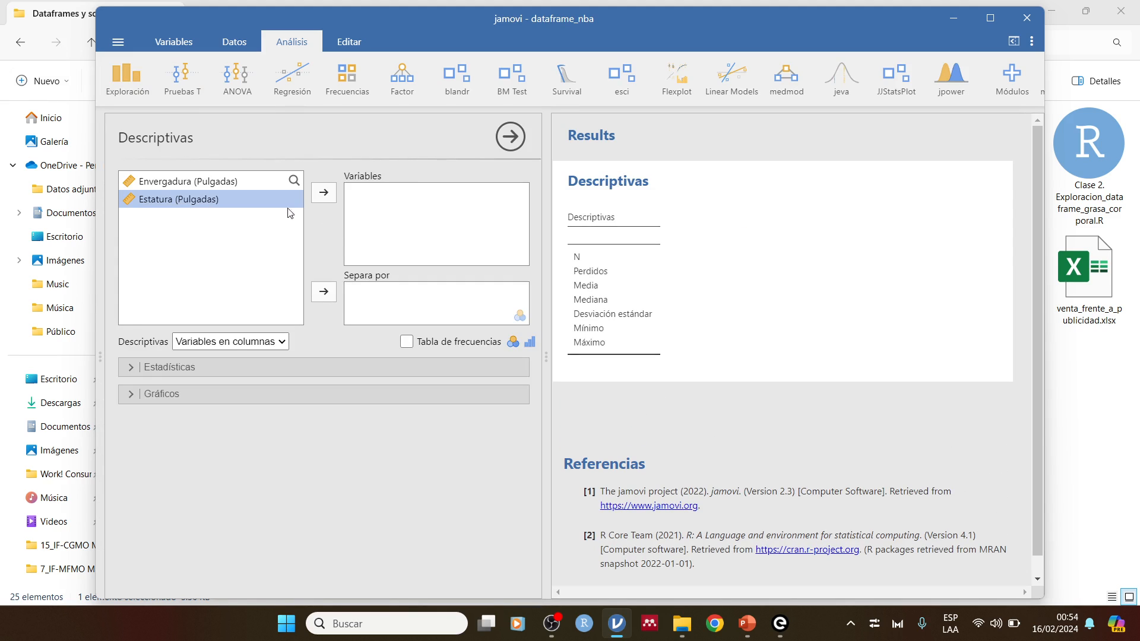
pyautogui.click(328, 195)
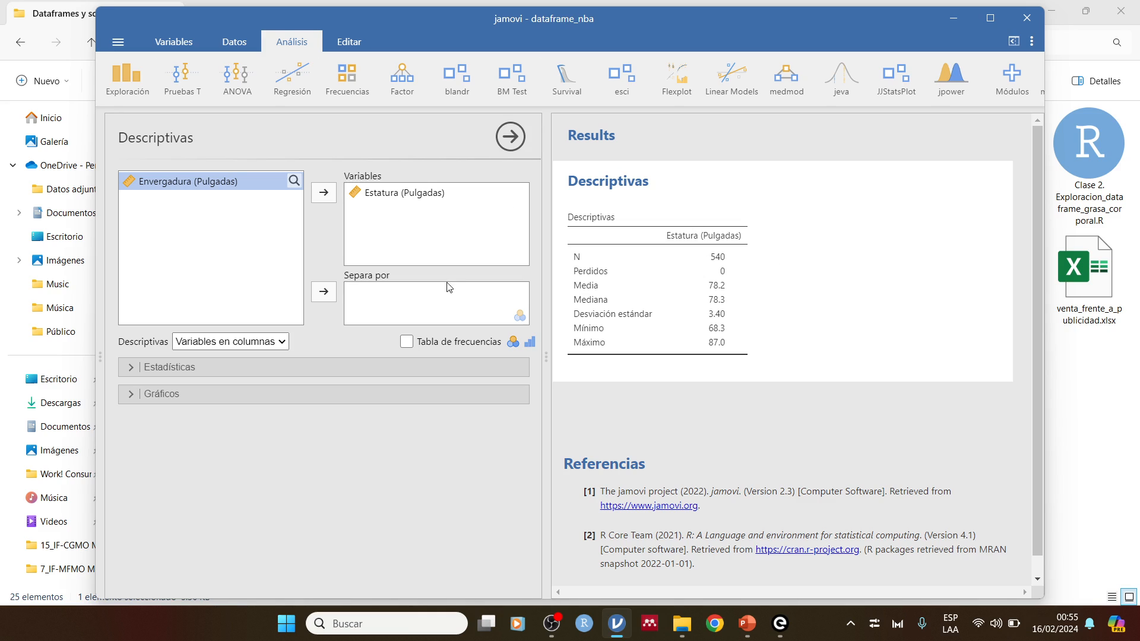
# Arrange the descriptives table with variables in rows and expand the analysis's statistics options.
pyautogui.click(256, 348)
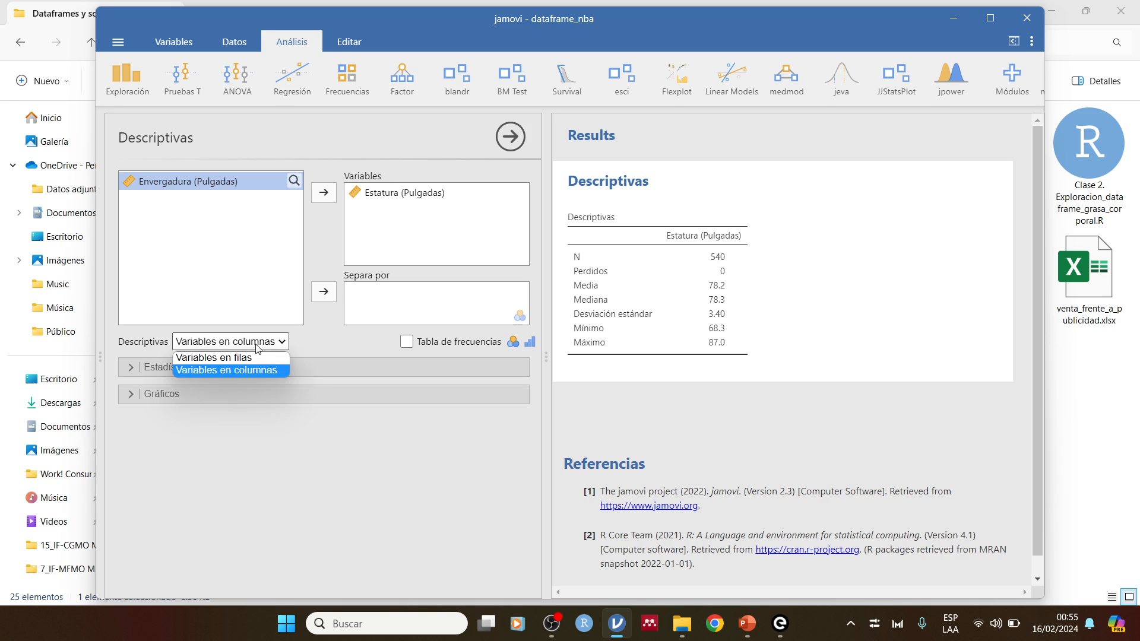
pyautogui.click(249, 355)
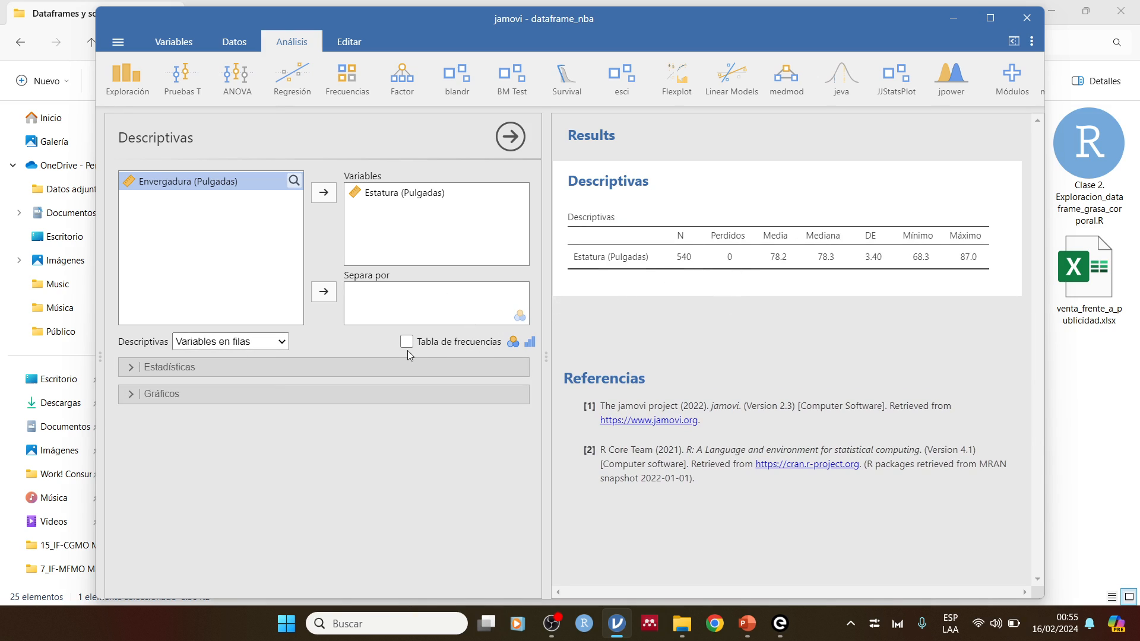
pyautogui.click(141, 369)
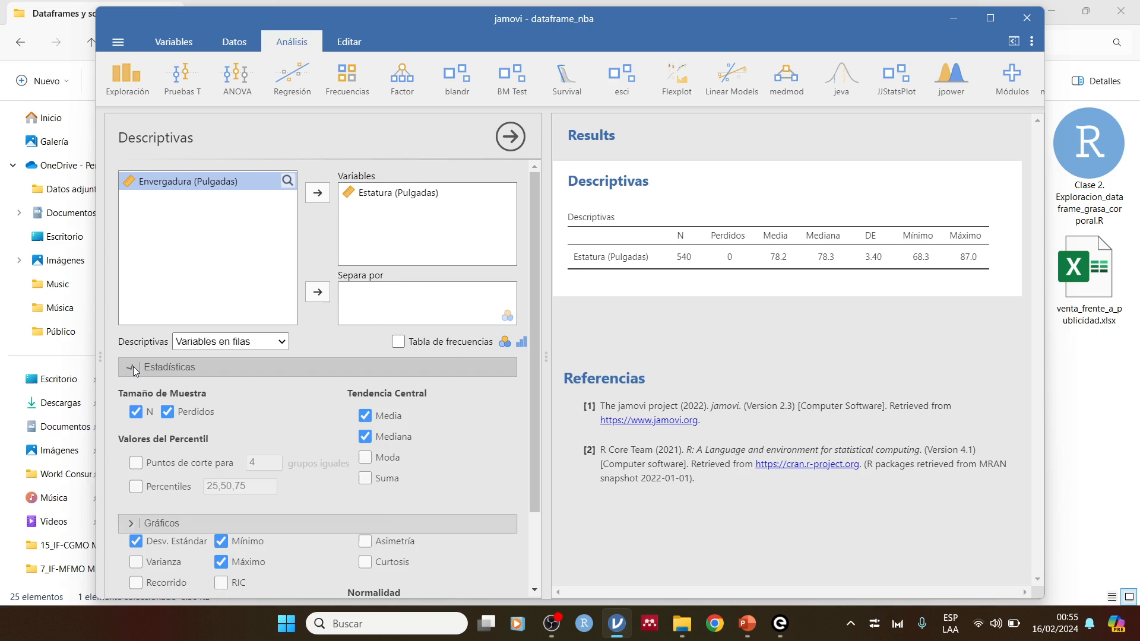
# Remove the missing-value count from the descriptives table, add Moda, Asimetría and Curtosis, and maximize the window.
pyautogui.click(168, 411)
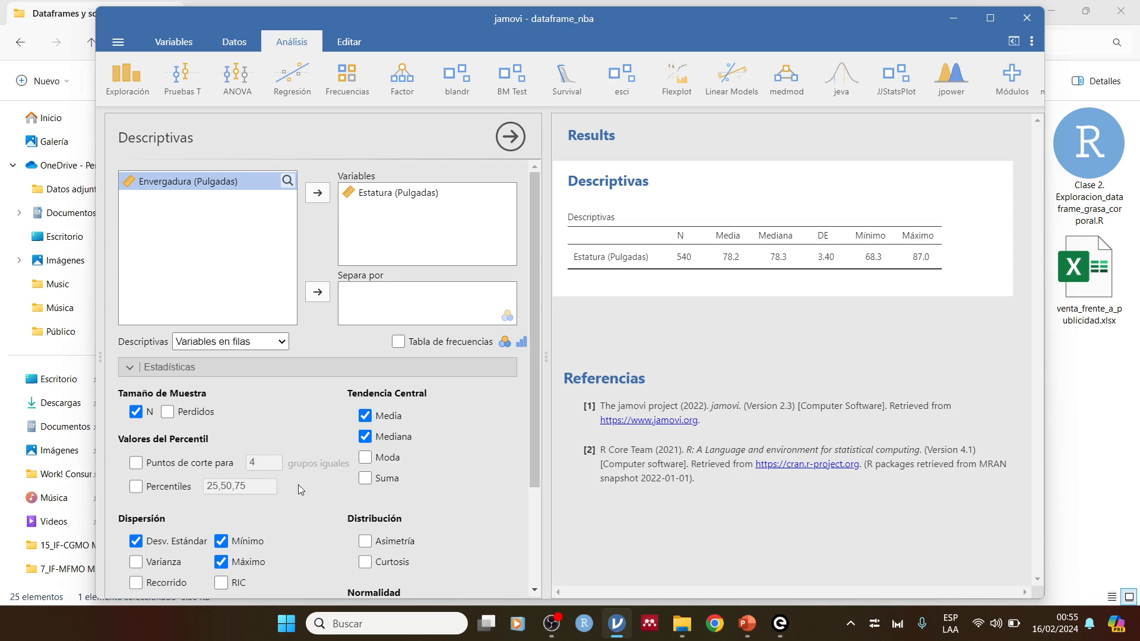
pyautogui.click(365, 457)
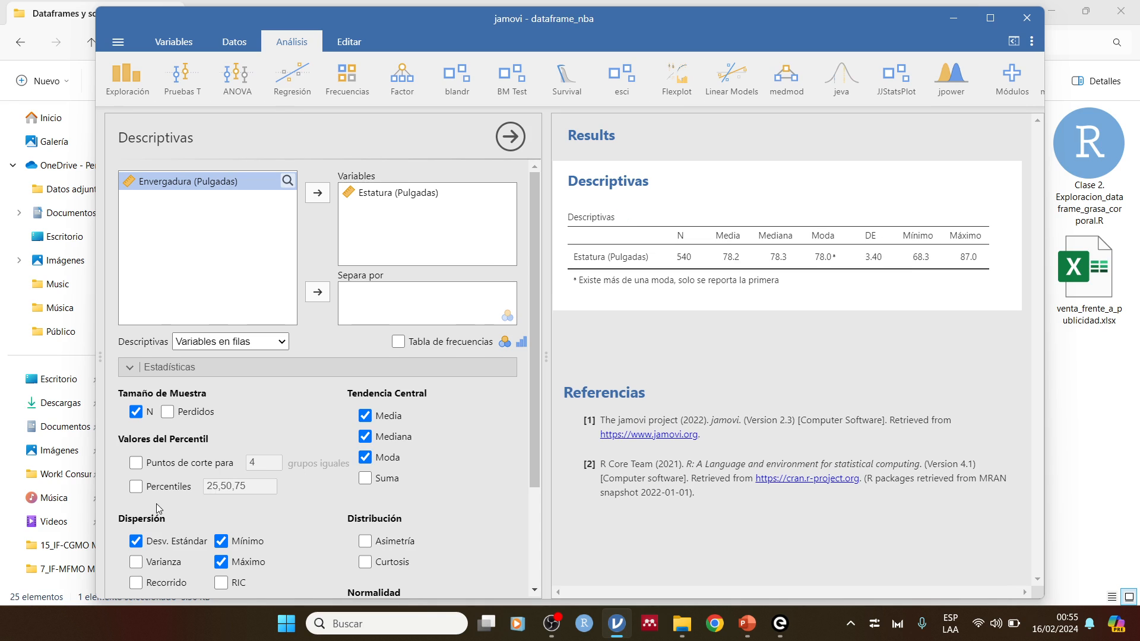
pyautogui.scroll(-3, 154, 508)
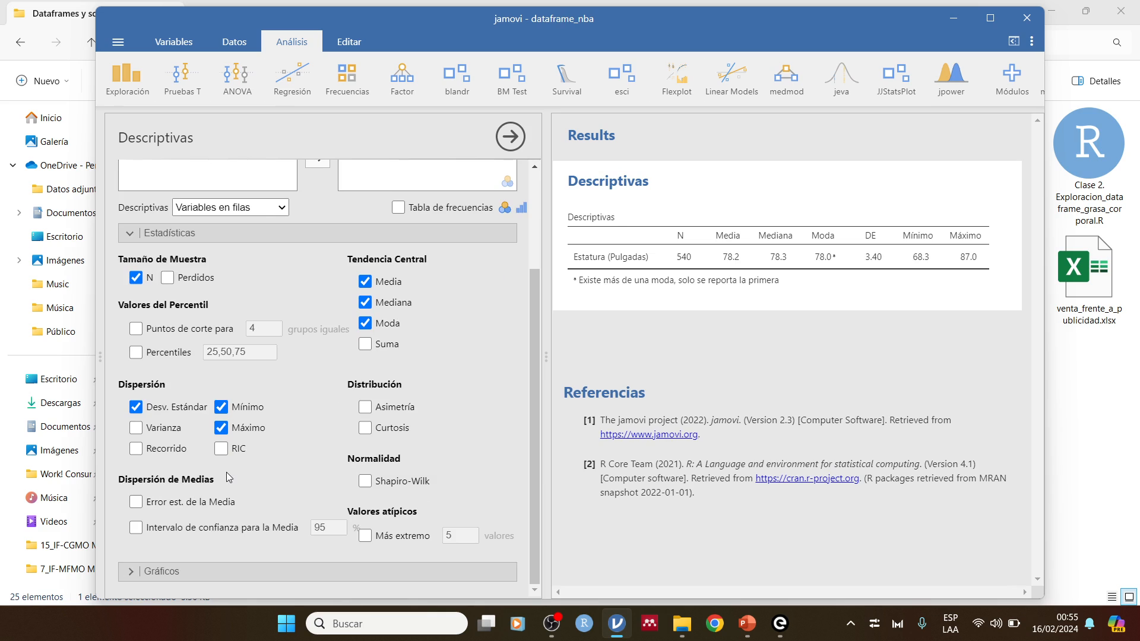
pyautogui.click(365, 407)
pyautogui.click(366, 429)
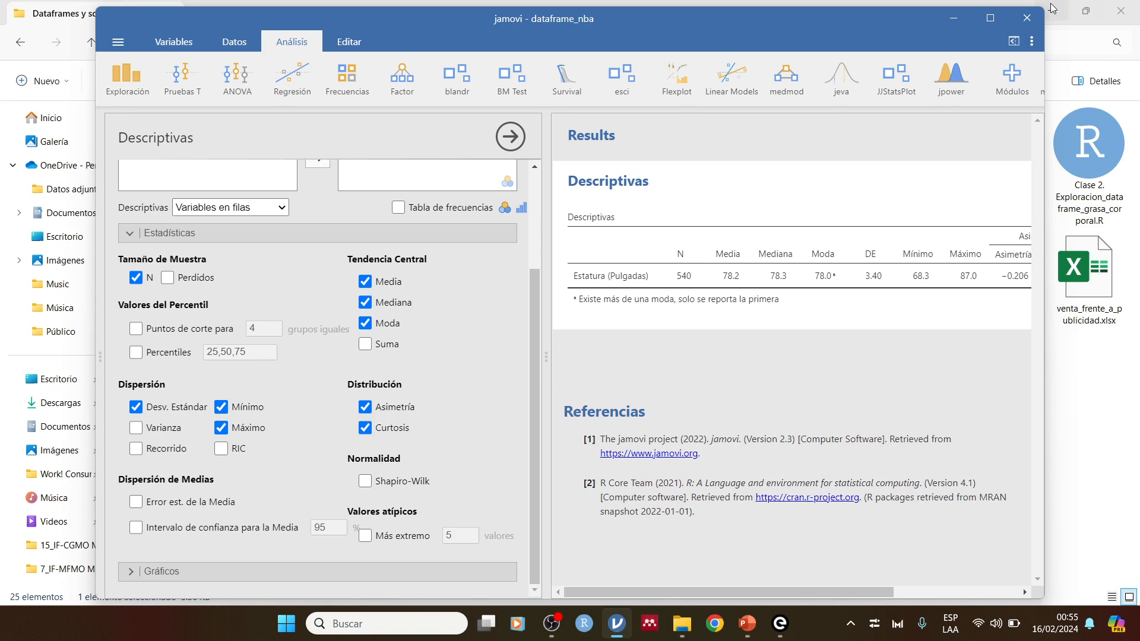
pyautogui.click(990, 18)
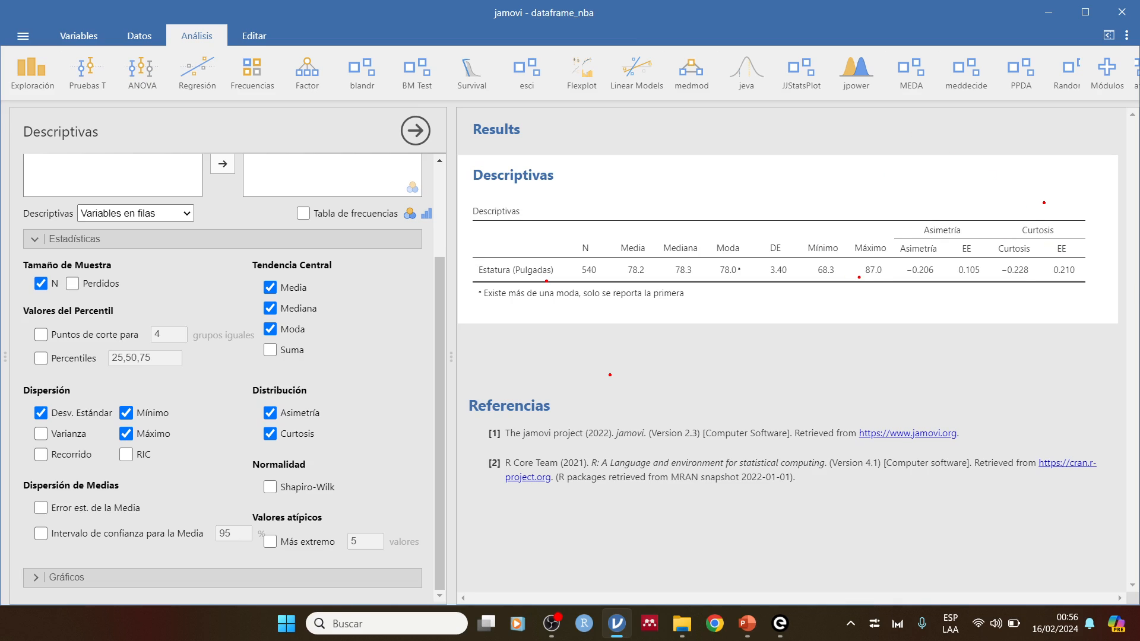
pyautogui.press('Escape')
pyautogui.click(806, 223)
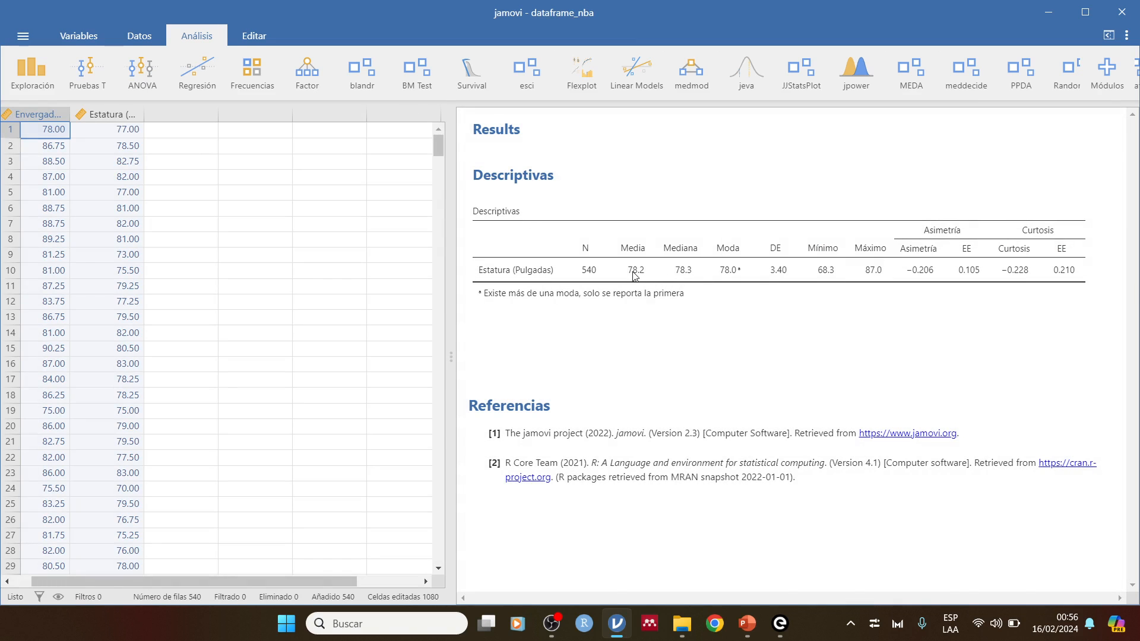
pyautogui.click(634, 275)
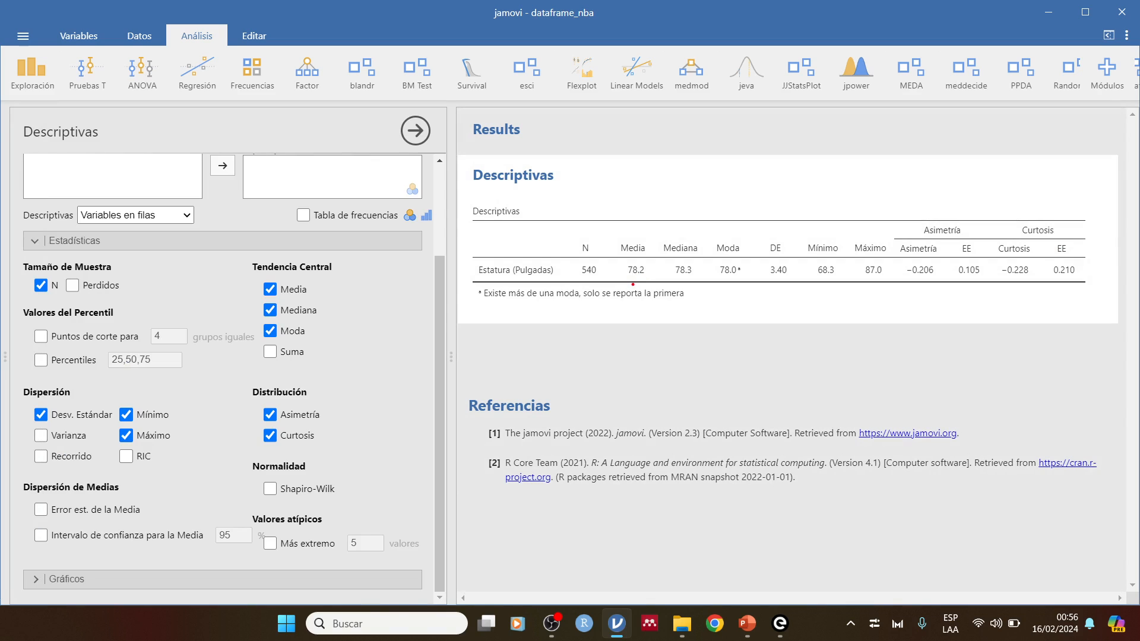
pyautogui.moveTo(628, 284); pyautogui.dragTo(656, 283)
pyautogui.moveTo(683, 231)
pyautogui.mouseDown()
pyautogui.moveTo(670, 240)
pyautogui.moveTo(700, 276)
pyautogui.moveTo(692, 236)
pyautogui.moveTo(649, 284)
pyautogui.moveTo(645, 234)
pyautogui.mouseUp()
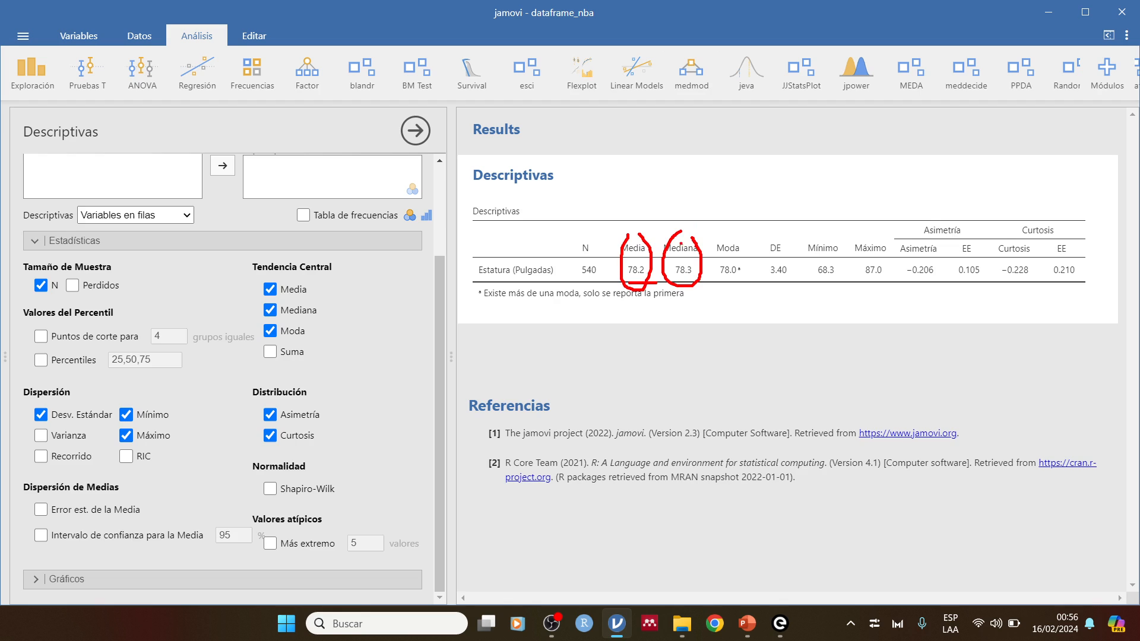
pyautogui.moveTo(733, 238)
pyautogui.mouseDown()
pyautogui.moveTo(726, 287)
pyautogui.moveTo(746, 240)
pyautogui.mouseUp()
pyautogui.moveTo(644, 214)
pyautogui.mouseDown()
pyautogui.moveTo(650, 202)
pyautogui.moveTo(671, 216)
pyautogui.moveTo(674, 207)
pyautogui.moveTo(731, 212)
pyautogui.moveTo(723, 202)
pyautogui.moveTo(742, 196)
pyautogui.mouseUp()
pyautogui.click(713, 207)
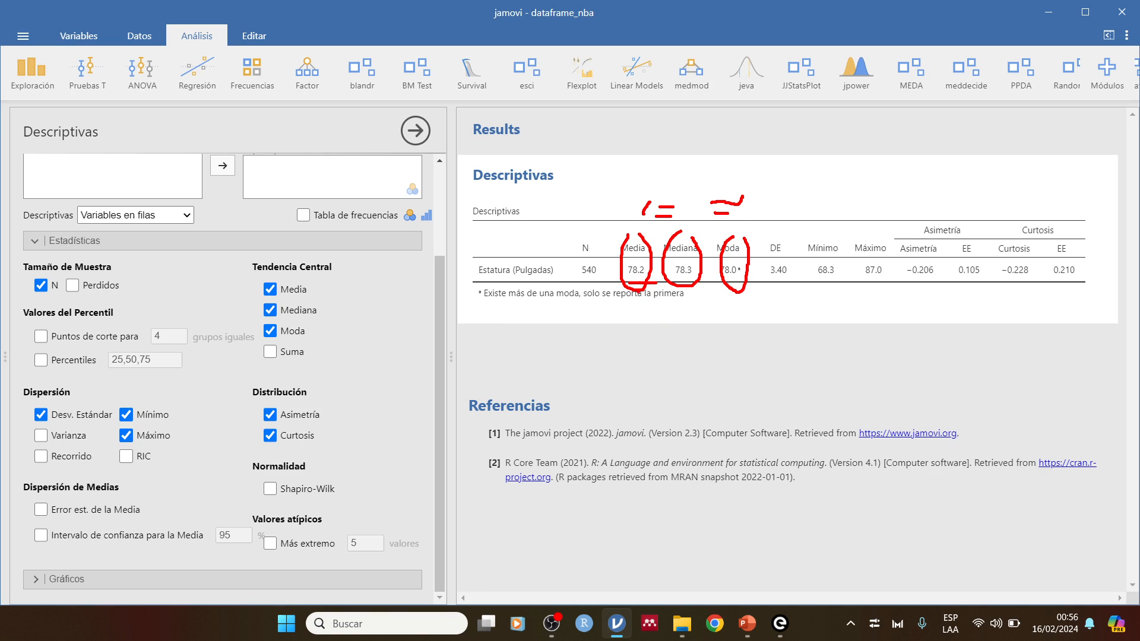
pyautogui.moveTo(637, 298)
pyautogui.mouseDown()
pyautogui.moveTo(653, 343)
pyautogui.moveTo(760, 307)
pyautogui.moveTo(763, 287)
pyautogui.moveTo(747, 298)
pyautogui.moveTo(771, 304)
pyautogui.mouseUp()
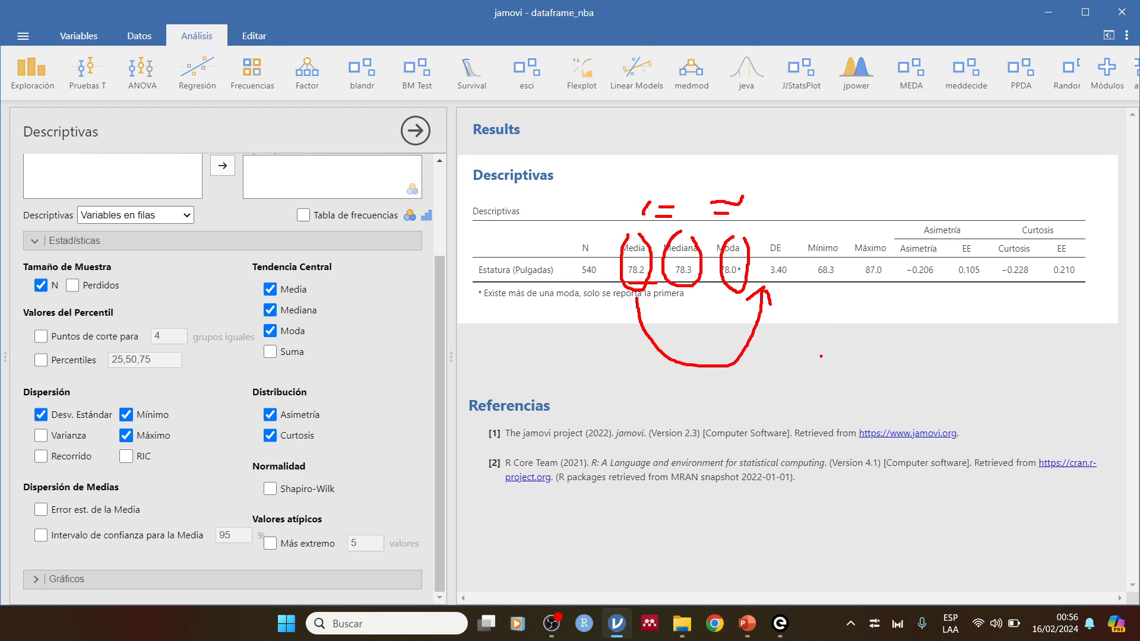
pyautogui.moveTo(821, 355); pyautogui.dragTo(814, 351)
pyautogui.moveTo(733, 319)
pyautogui.mouseDown()
pyautogui.moveTo(730, 337)
pyautogui.moveTo(762, 353)
pyautogui.mouseUp()
pyautogui.moveTo(685, 328)
pyautogui.mouseDown()
pyautogui.moveTo(714, 350)
pyautogui.moveTo(711, 381)
pyautogui.mouseUp()
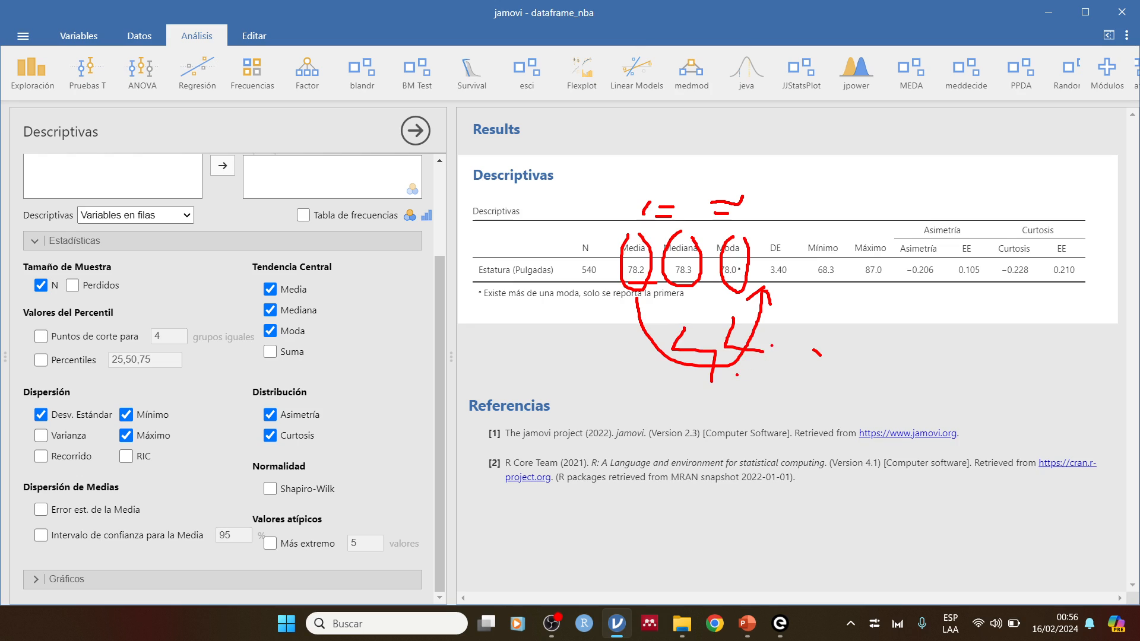
pyautogui.moveTo(770, 342)
pyautogui.mouseDown()
pyautogui.moveTo(775, 381)
pyautogui.moveTo(767, 376)
pyautogui.mouseUp()
pyautogui.moveTo(822, 339)
pyautogui.mouseDown()
pyautogui.moveTo(844, 360)
pyautogui.moveTo(831, 384)
pyautogui.mouseUp()
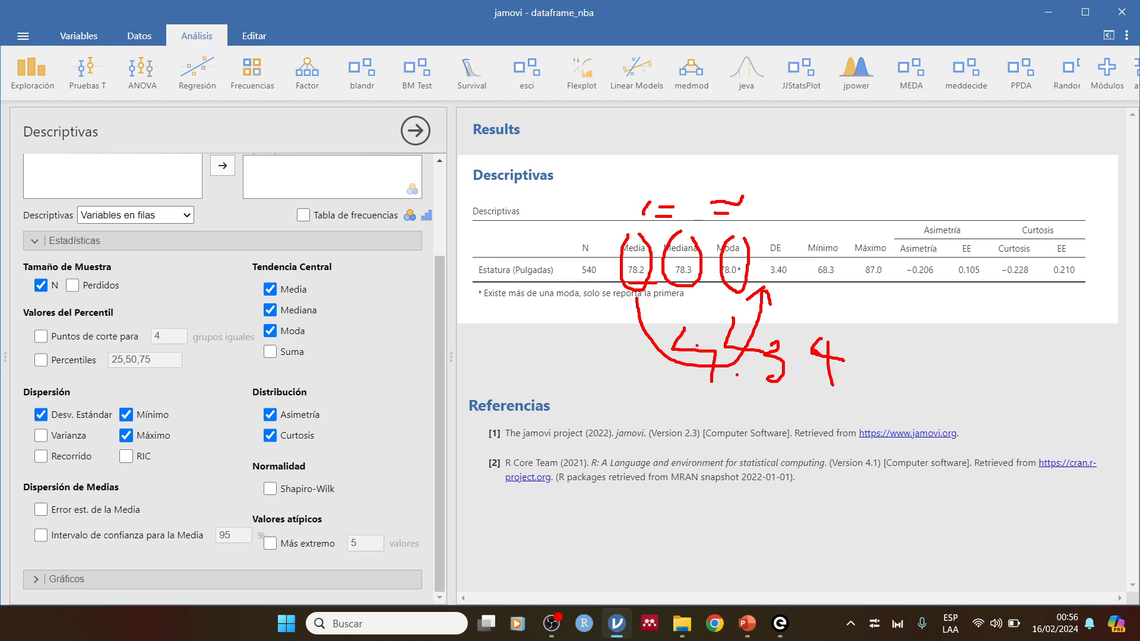
pyautogui.moveTo(716, 346)
pyautogui.mouseDown()
pyautogui.moveTo(701, 320)
pyautogui.moveTo(685, 330)
pyautogui.mouseUp()
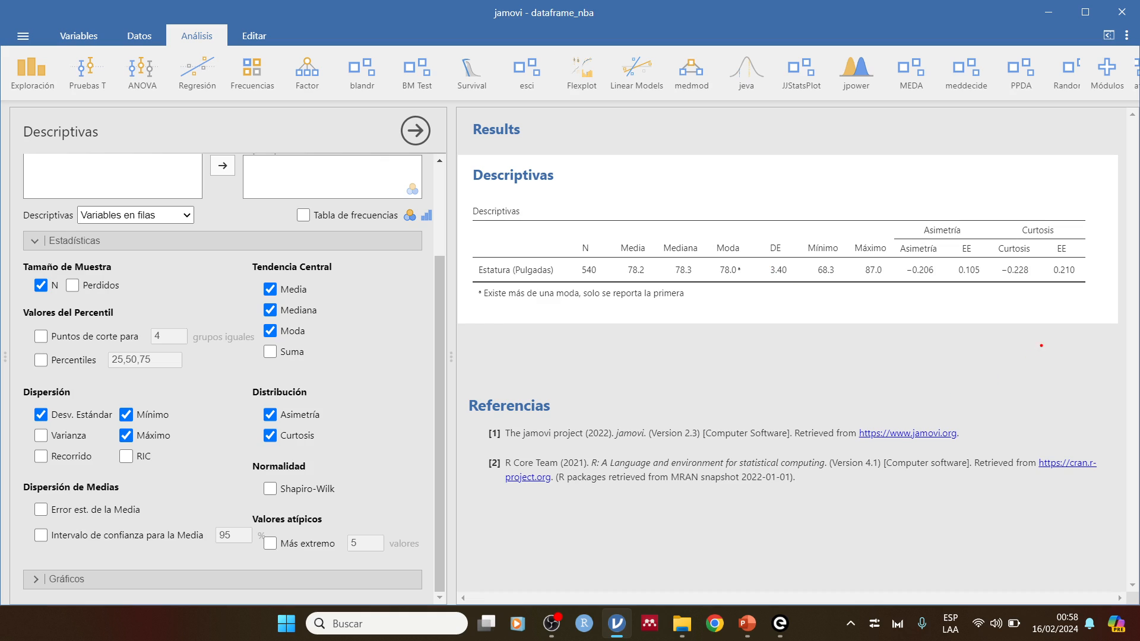
pyautogui.moveTo(984, 278); pyautogui.dragTo(959, 313)
pyautogui.press('Escape')
pyautogui.hotkey('ctrl', '2')
pyautogui.moveTo(611, 392)
pyautogui.mouseDown()
pyautogui.moveTo(658, 294)
pyautogui.moveTo(661, 336)
pyautogui.moveTo(690, 390)
pyautogui.mouseUp()
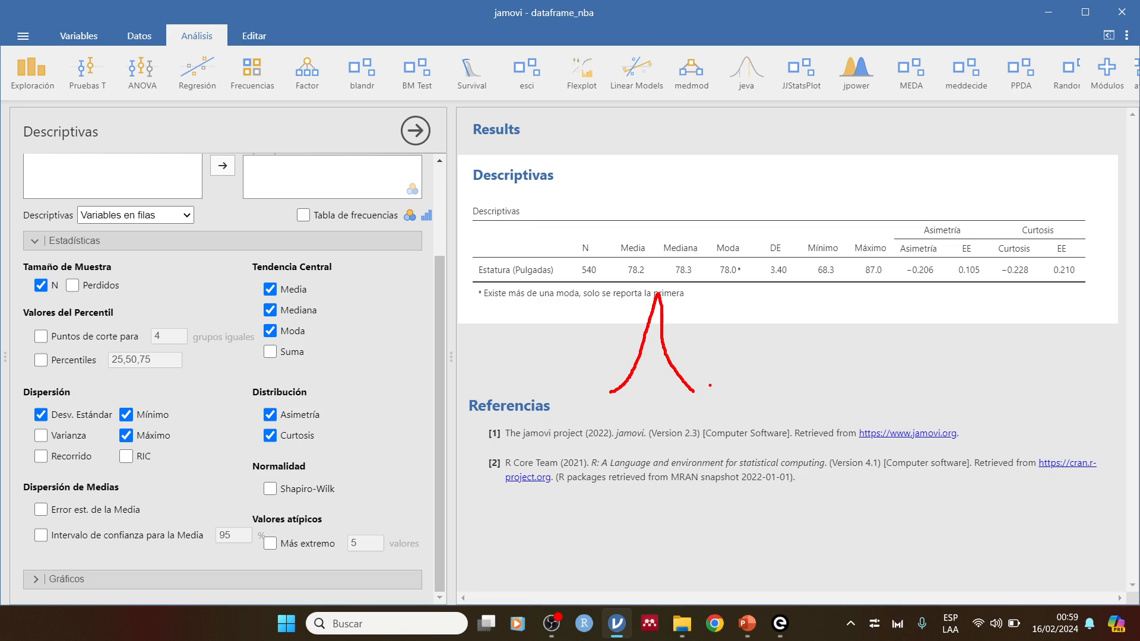
pyautogui.moveTo(710, 386)
pyautogui.mouseDown()
pyautogui.moveTo(755, 332)
pyautogui.moveTo(779, 333)
pyautogui.moveTo(841, 390)
pyautogui.mouseUp()
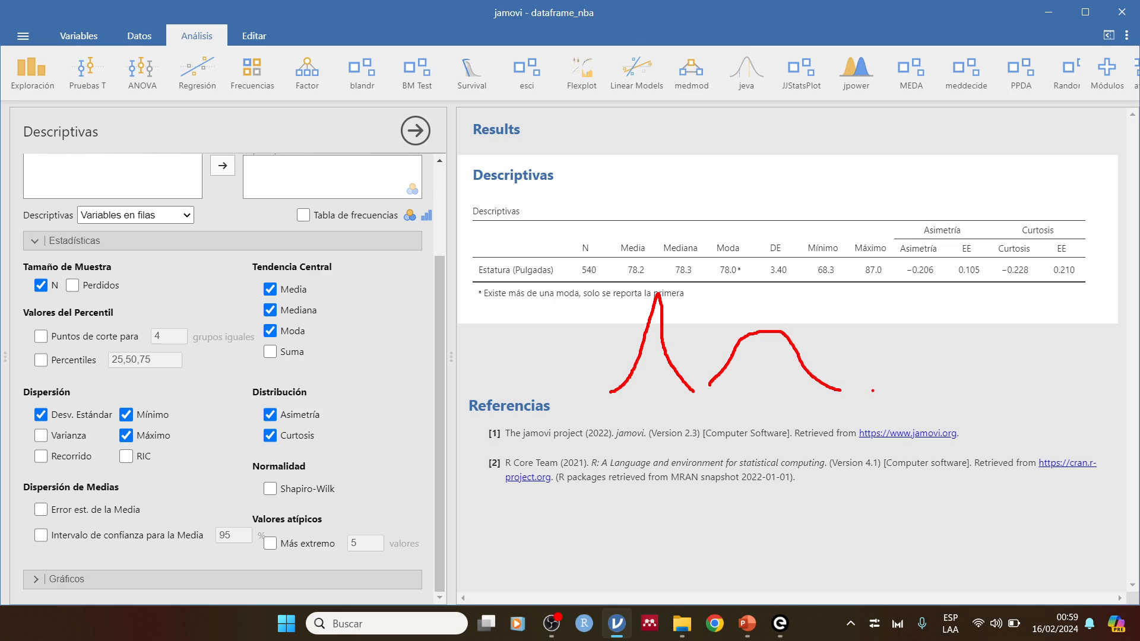
pyautogui.moveTo(872, 390)
pyautogui.mouseDown()
pyautogui.moveTo(944, 360)
pyautogui.moveTo(1044, 392)
pyautogui.mouseUp()
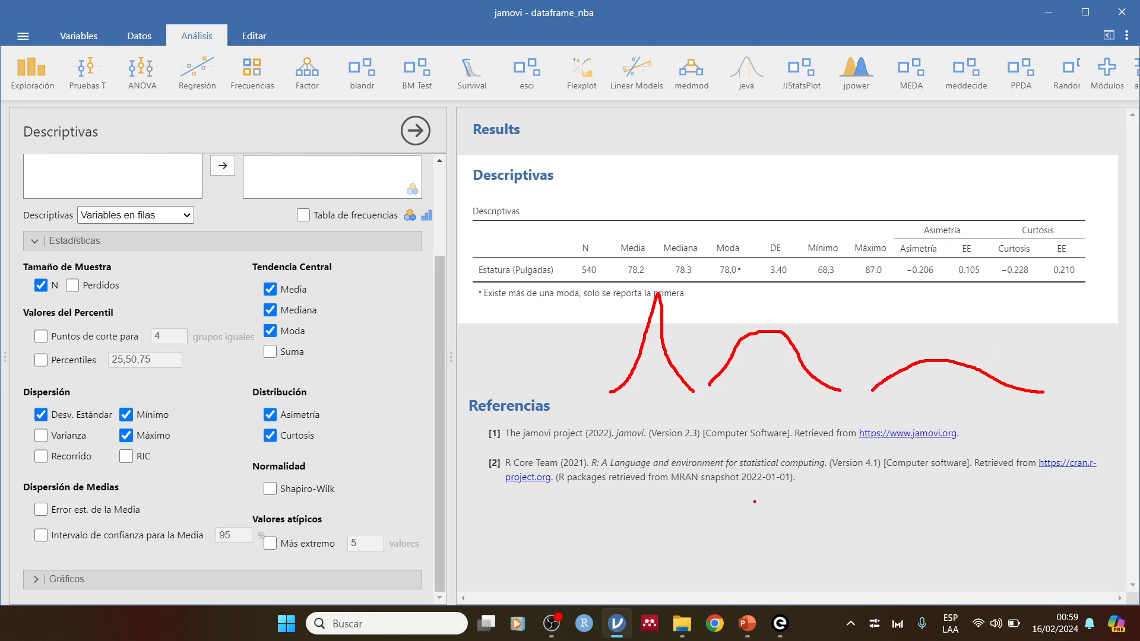
pyautogui.moveTo(706, 531)
pyautogui.mouseDown()
pyautogui.moveTo(770, 448)
pyautogui.moveTo(861, 534)
pyautogui.mouseUp()
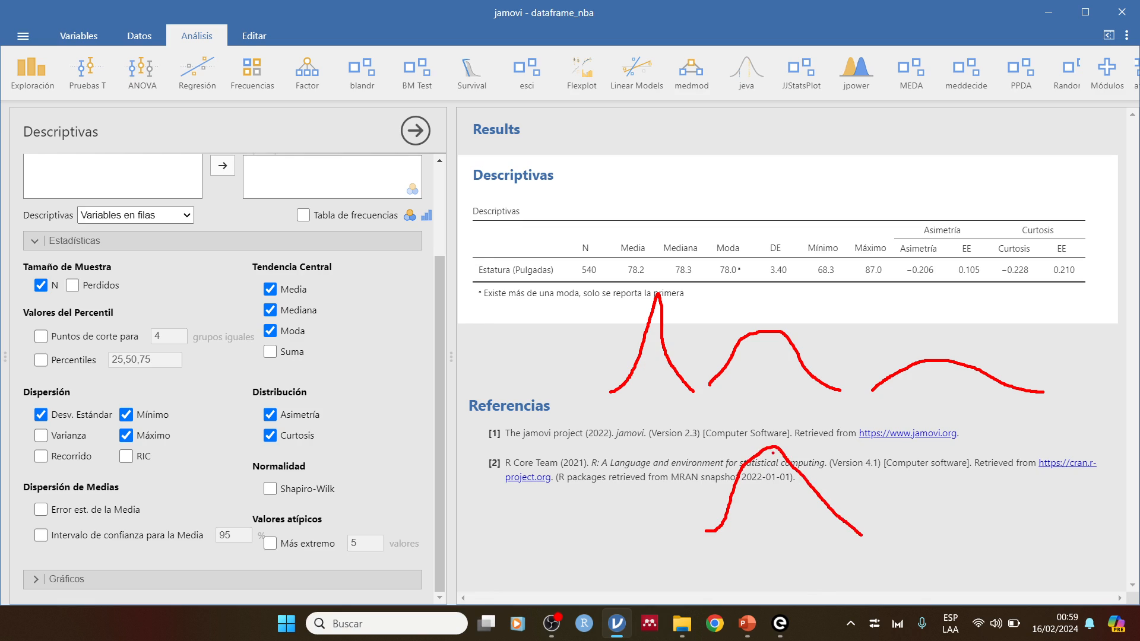
pyautogui.moveTo(772, 452)
pyautogui.mouseDown()
pyautogui.moveTo(772, 532)
pyautogui.moveTo(784, 496)
pyautogui.moveTo(804, 505)
pyautogui.moveTo(788, 536)
pyautogui.moveTo(799, 536)
pyautogui.moveTo(794, 517)
pyautogui.mouseUp()
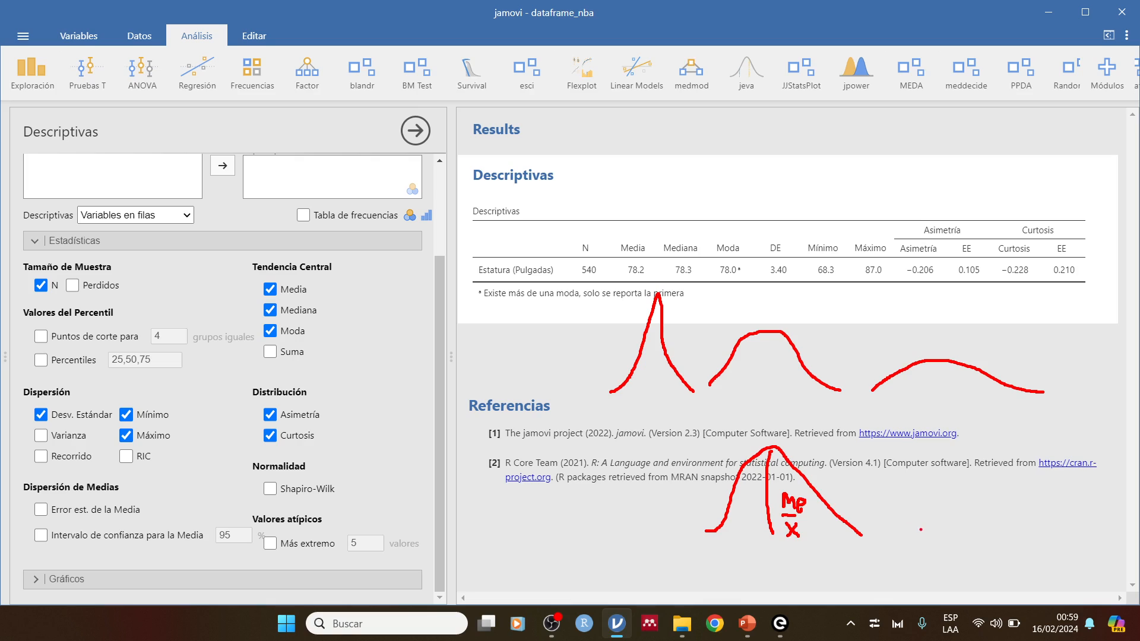
pyautogui.moveTo(916, 548); pyautogui.dragTo(1013, 480)
pyautogui.moveTo(1036, 462); pyautogui.dragTo(1080, 554)
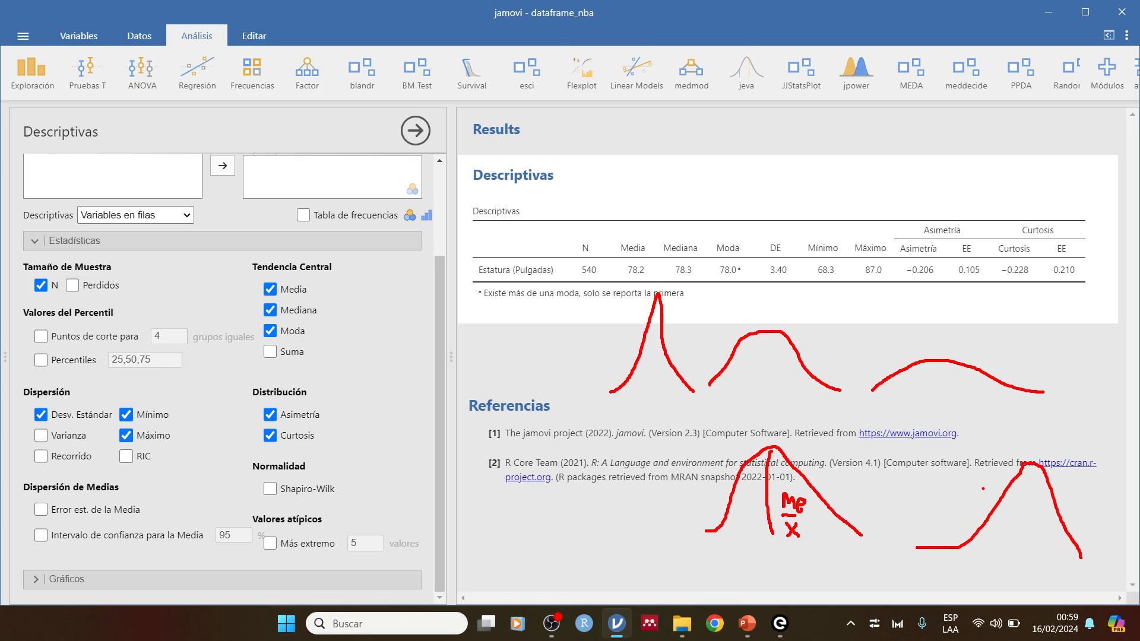
pyautogui.moveTo(975, 457); pyautogui.dragTo(989, 569)
pyautogui.moveTo(959, 441)
pyautogui.mouseDown()
pyautogui.moveTo(956, 464)
pyautogui.moveTo(976, 435)
pyautogui.moveTo(983, 454)
pyautogui.moveTo(1002, 455)
pyautogui.moveTo(1033, 526)
pyautogui.moveTo(1029, 566)
pyautogui.moveTo(1059, 565)
pyautogui.moveTo(1038, 538)
pyautogui.mouseUp()
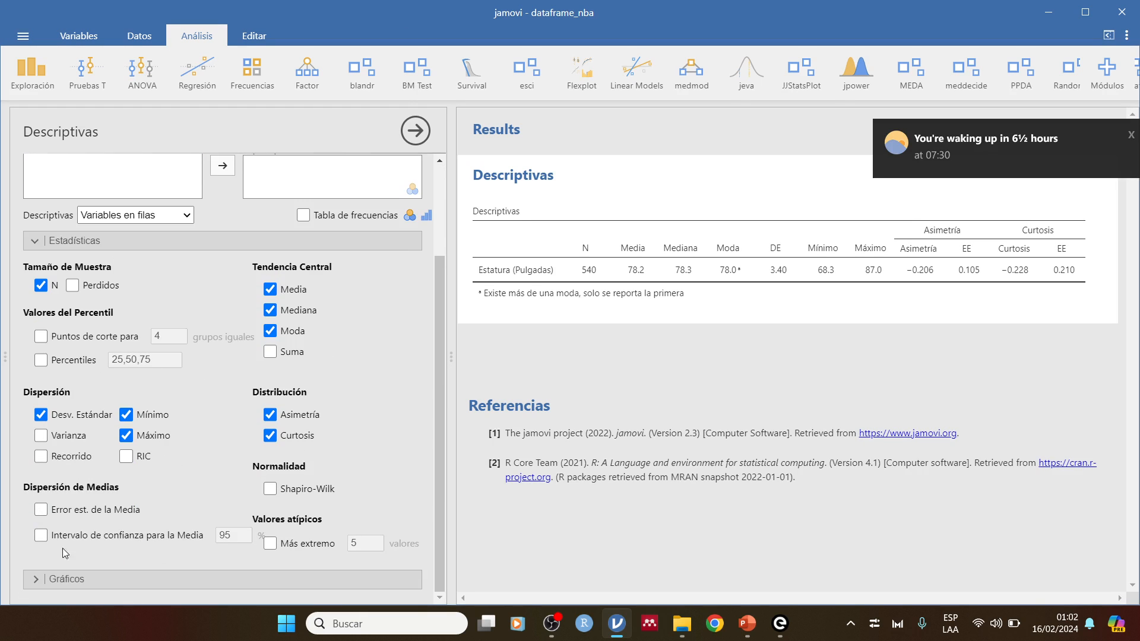
# Expand the plot options of the Descriptivas analysis and add a histogram with a density curve for Estatura (Pulgadas).
pyautogui.click(38, 580)
pyautogui.click(40, 580)
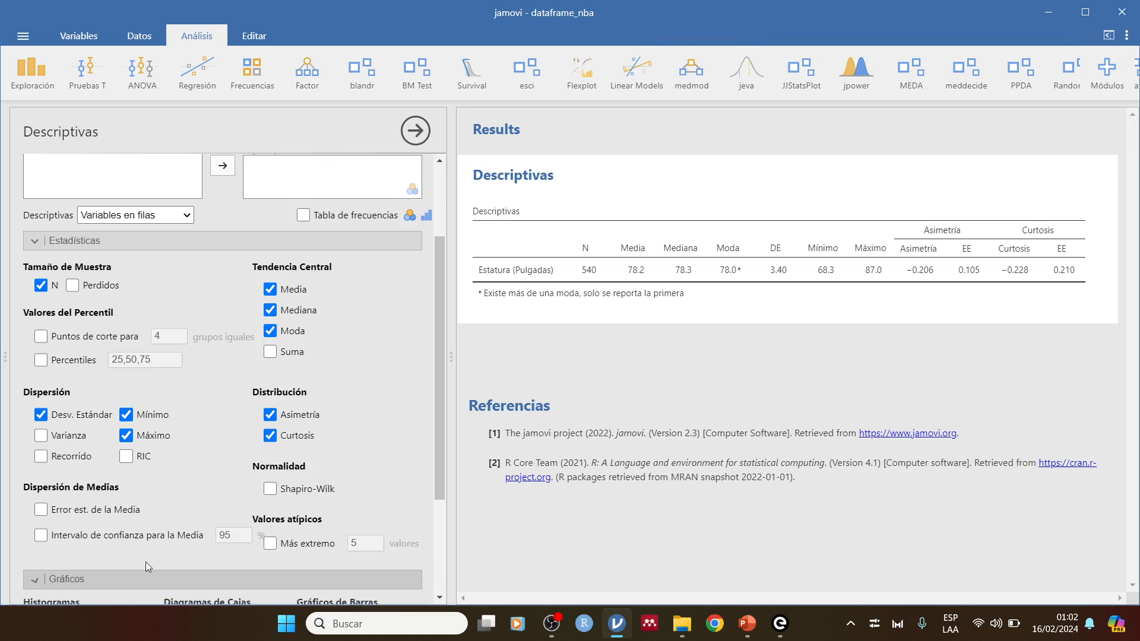
pyautogui.scroll(3, 369, 237)
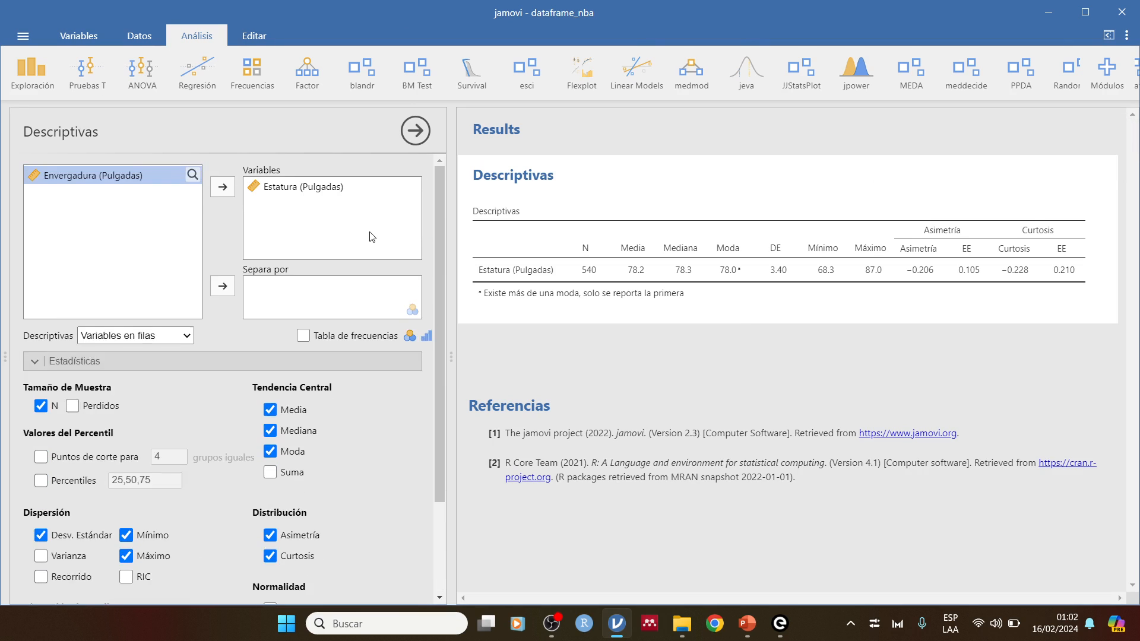
pyautogui.scroll(-3, 386, 287)
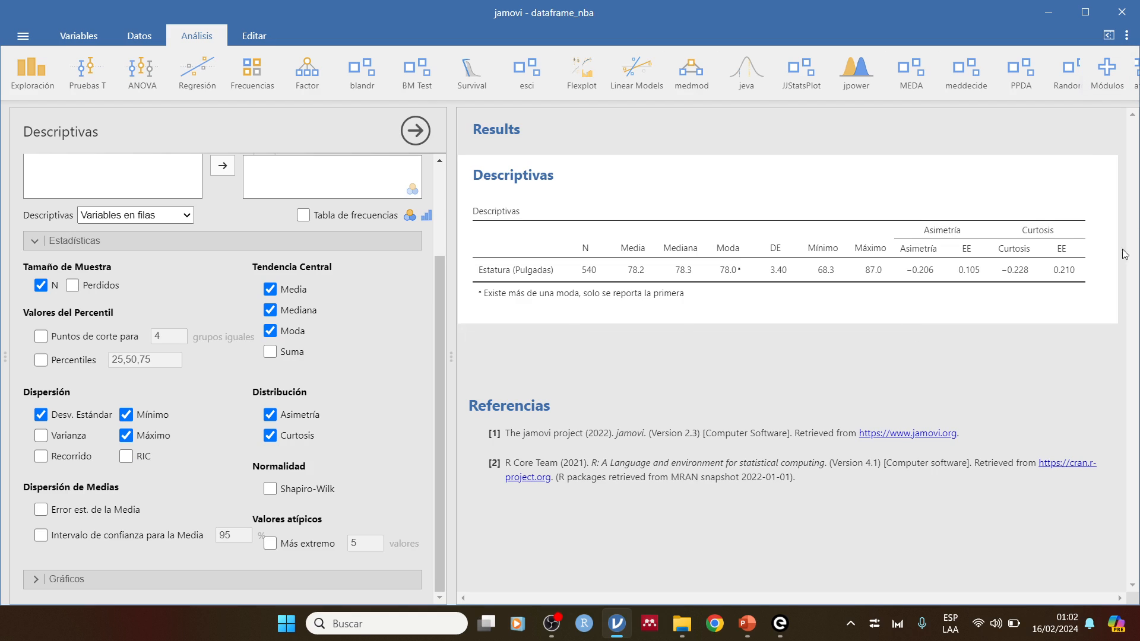
pyautogui.click(27, 582)
pyautogui.press('Escape')
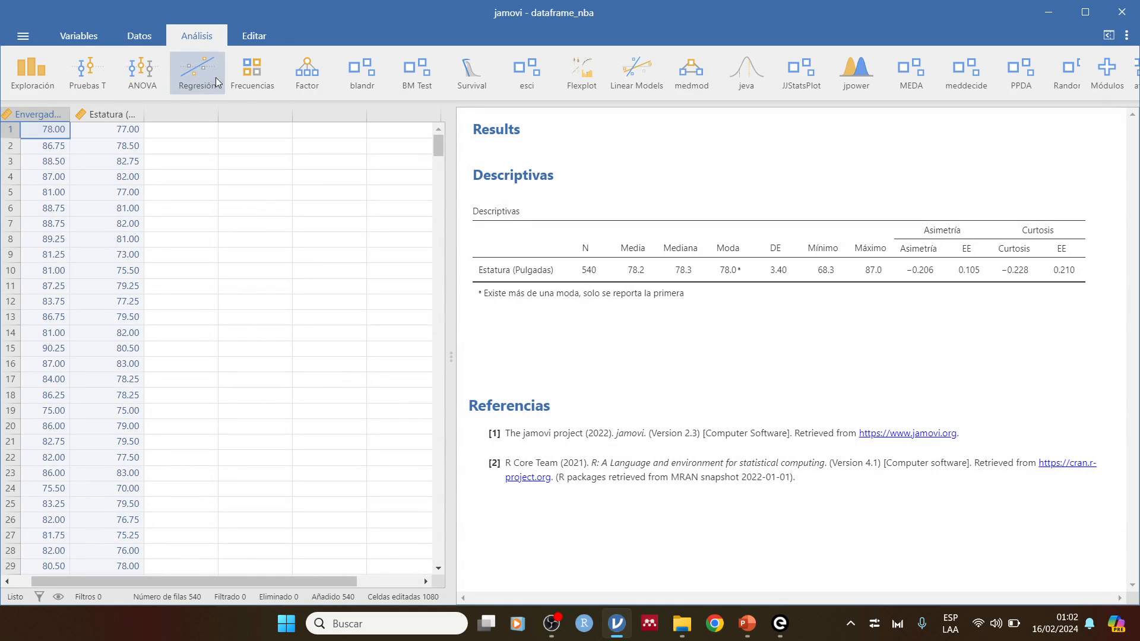
pyautogui.click(624, 265)
pyautogui.scroll(-3, 226, 463)
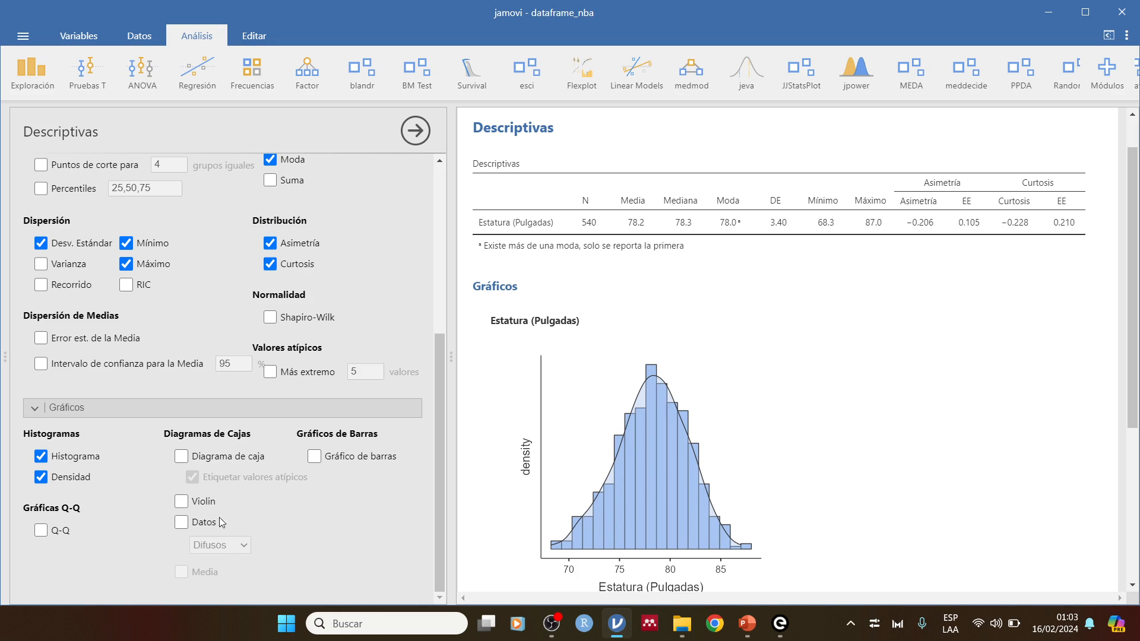
# Add a box plot with labelled outliers and a Q-Q plot for Estatura (Pulgadas).
pyautogui.click(182, 457)
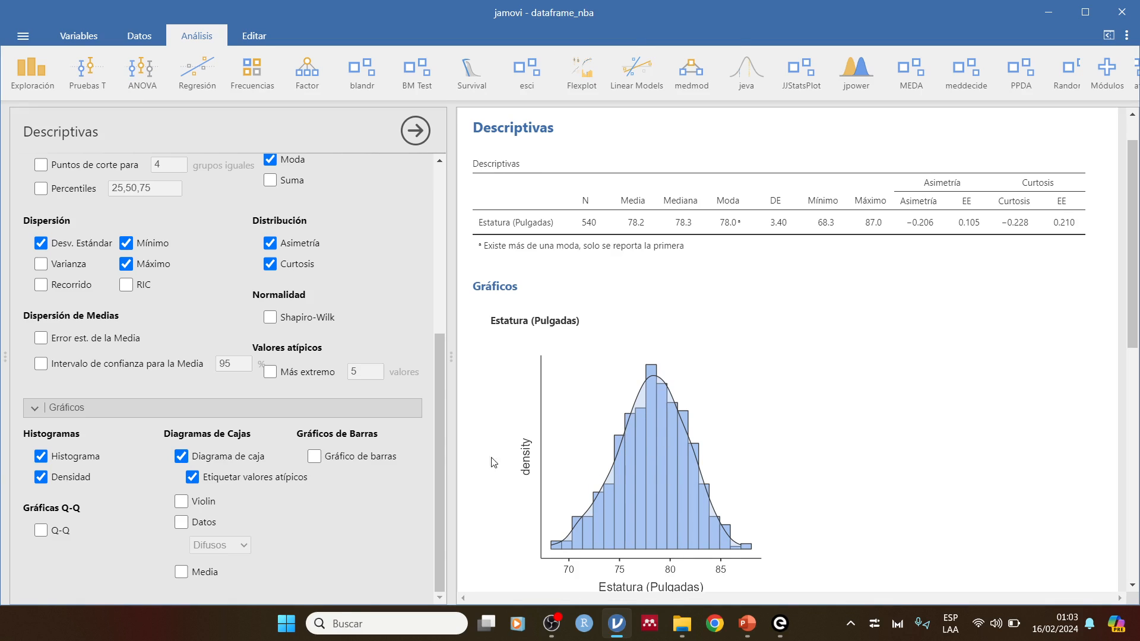
pyautogui.scroll(-4, 774, 444)
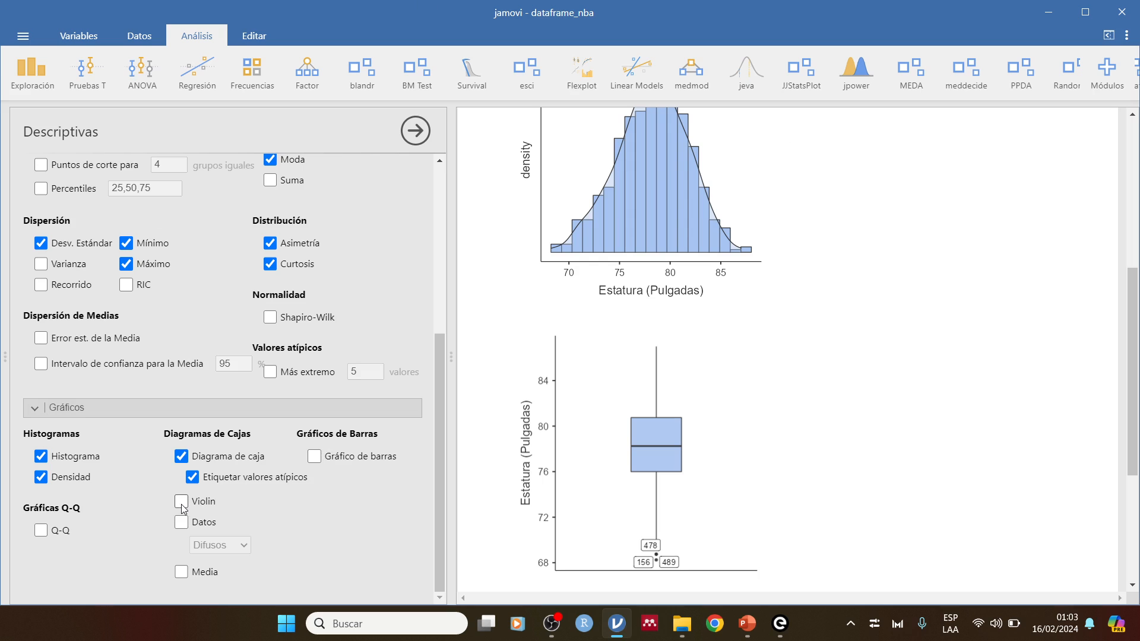
pyautogui.click(41, 530)
pyautogui.scroll(-6, 855, 410)
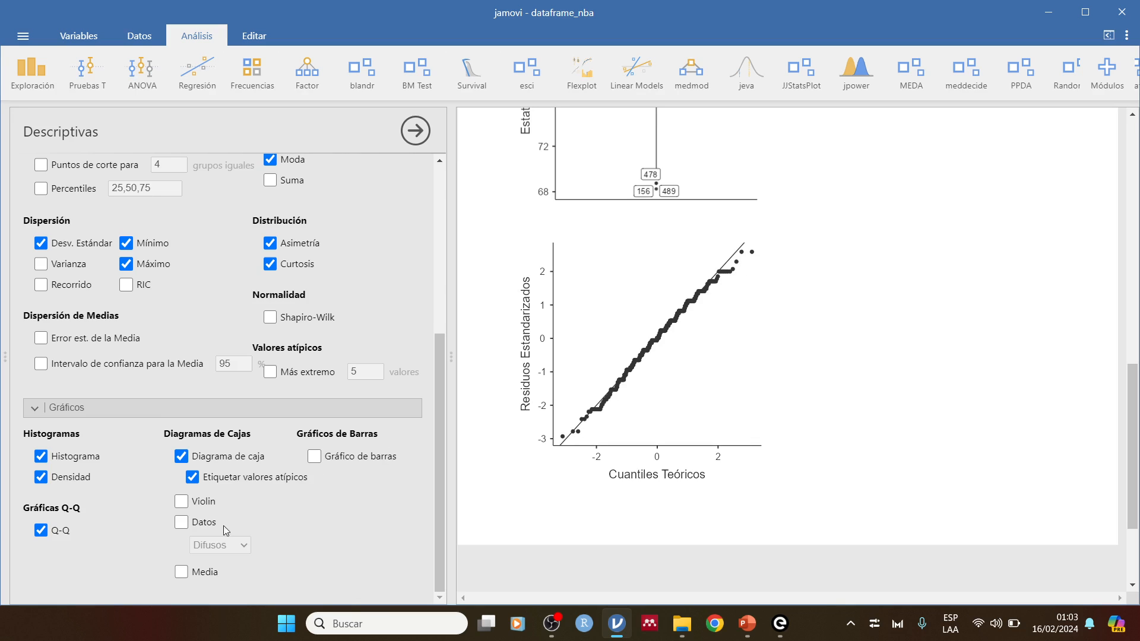
# Overlay the violin shape, the data points as Difusos and the mean on the Estatura (Pulgadas) box plot.
pyautogui.click(181, 502)
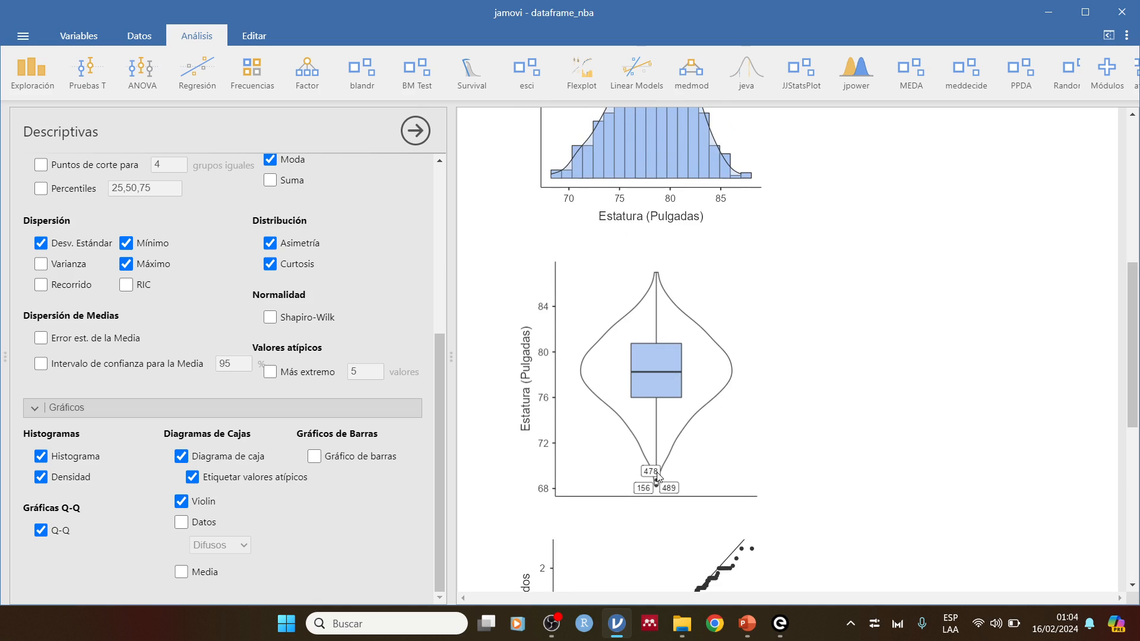
pyautogui.scroll(-2, 653, 489)
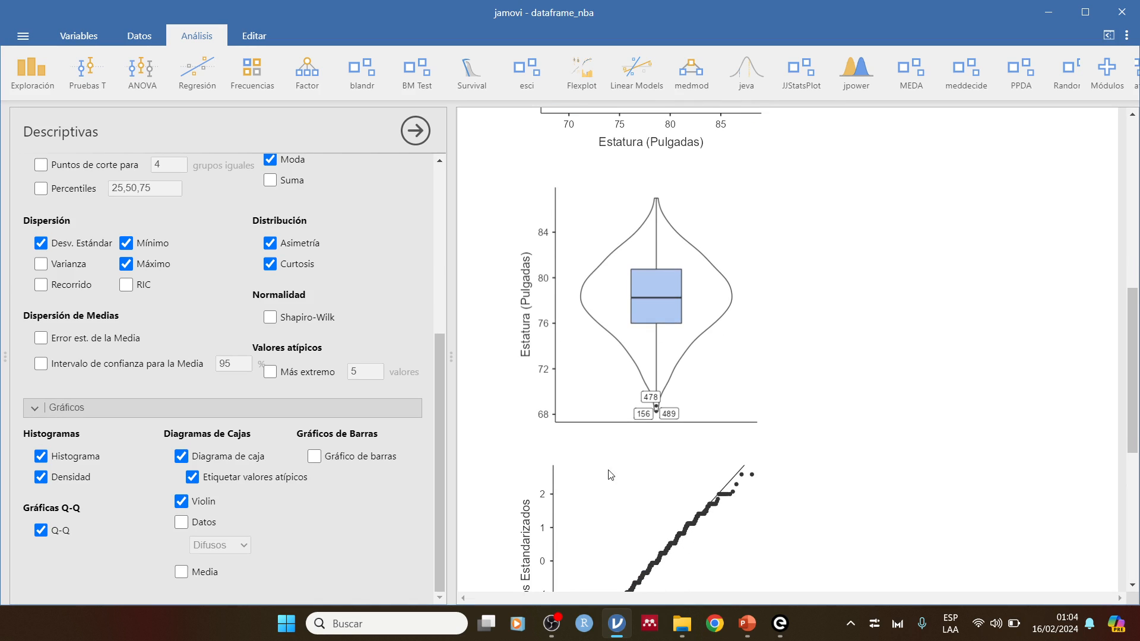
pyautogui.scroll(-3, 654, 445)
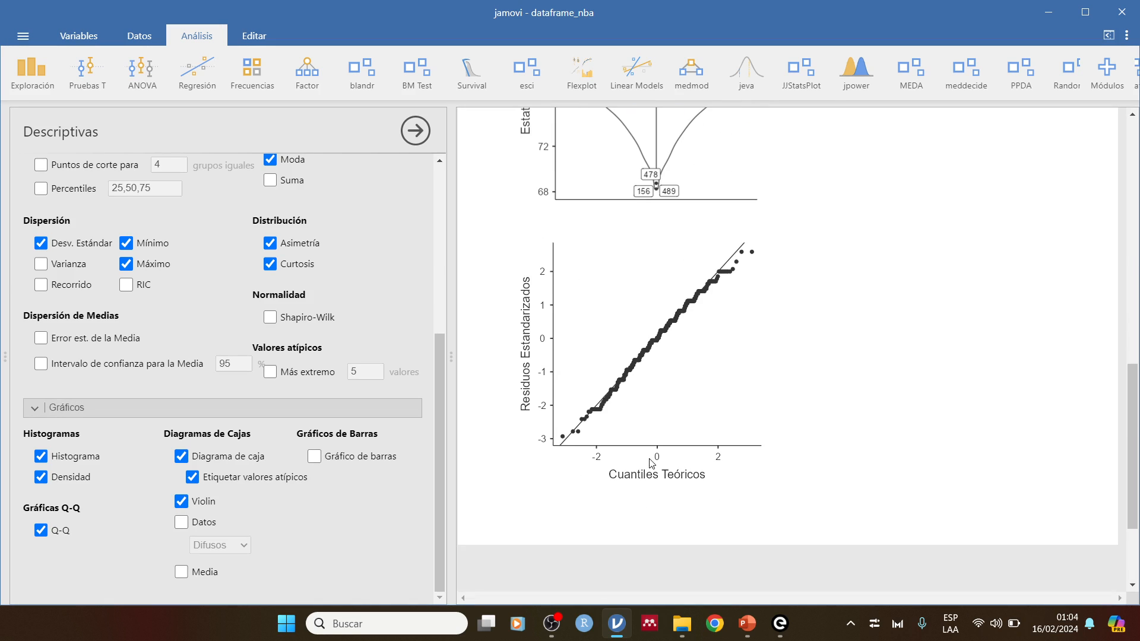
pyautogui.scroll(3, 636, 219)
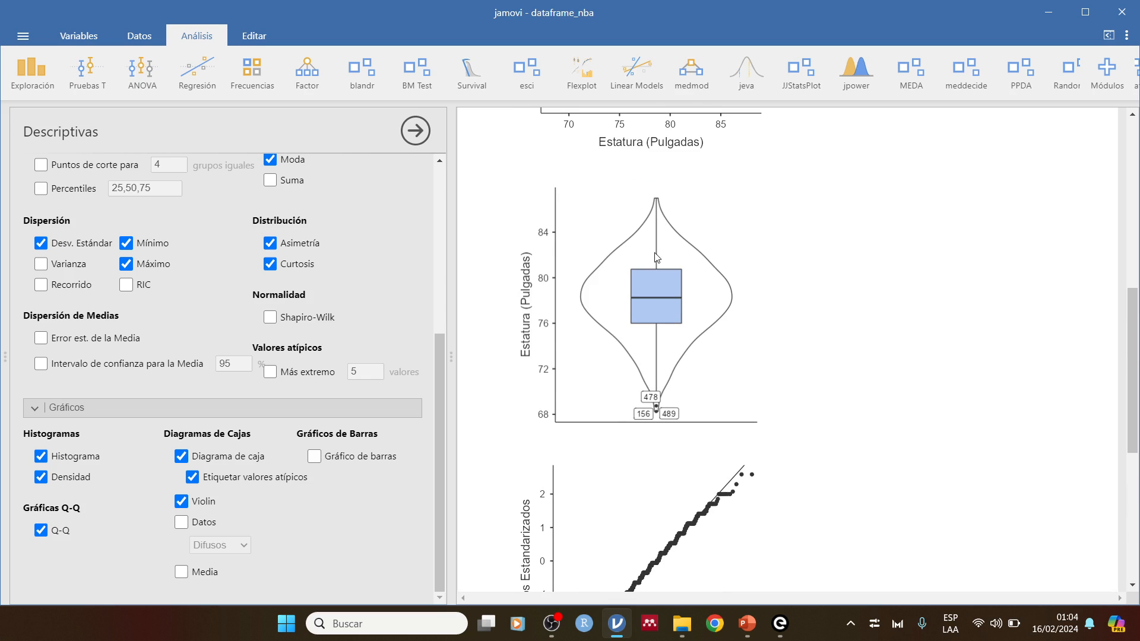
pyautogui.click(187, 523)
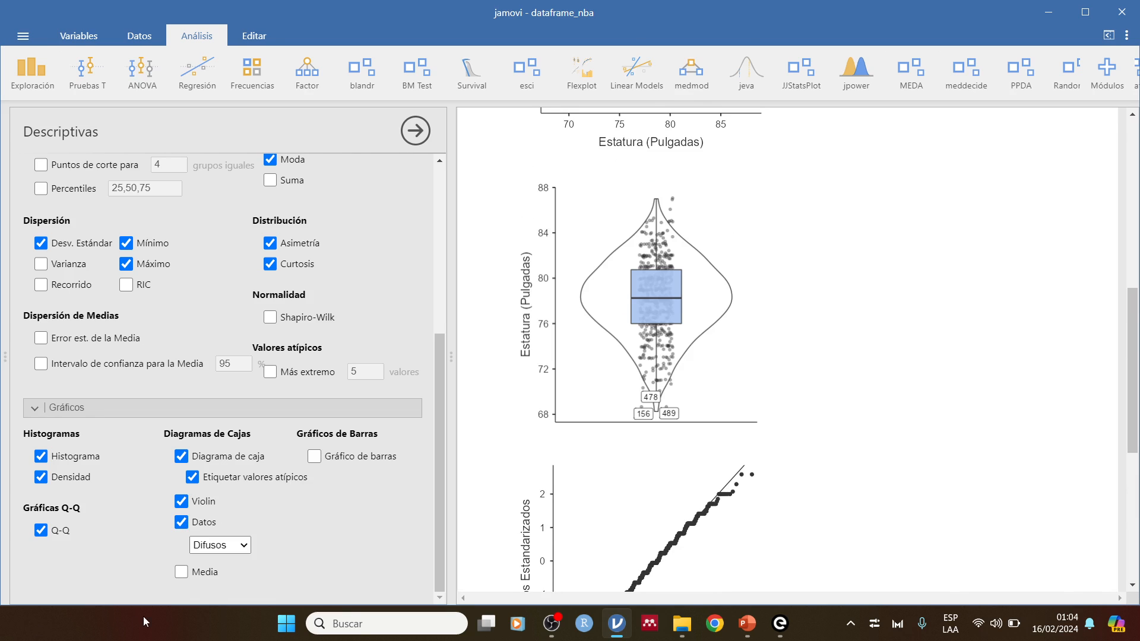
pyautogui.click(182, 573)
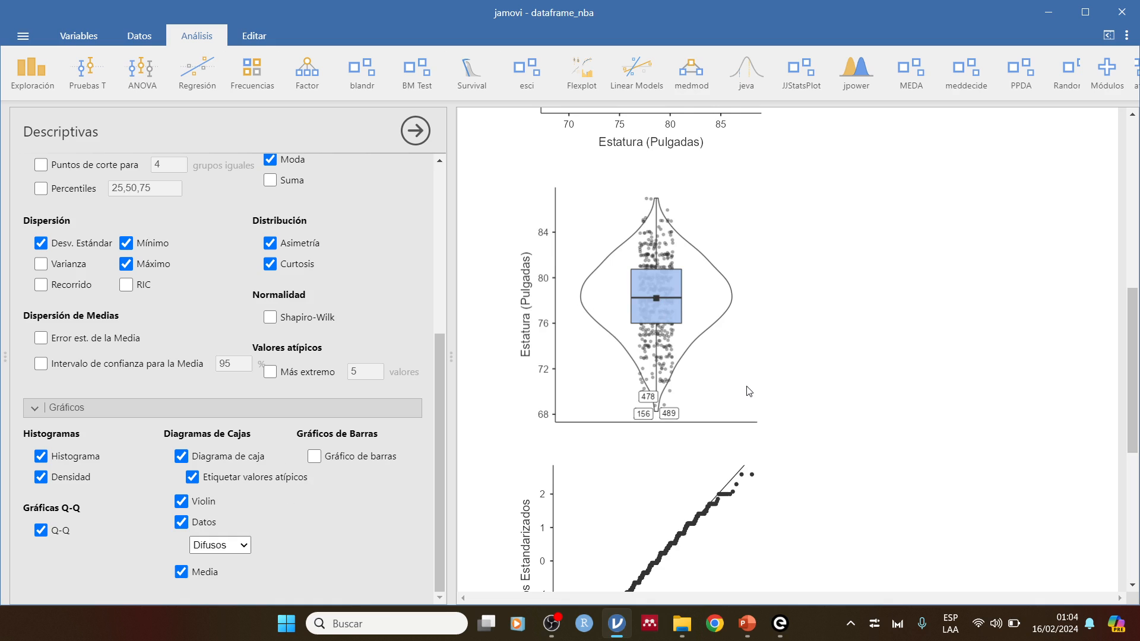
pyautogui.scroll(10, 730, 423)
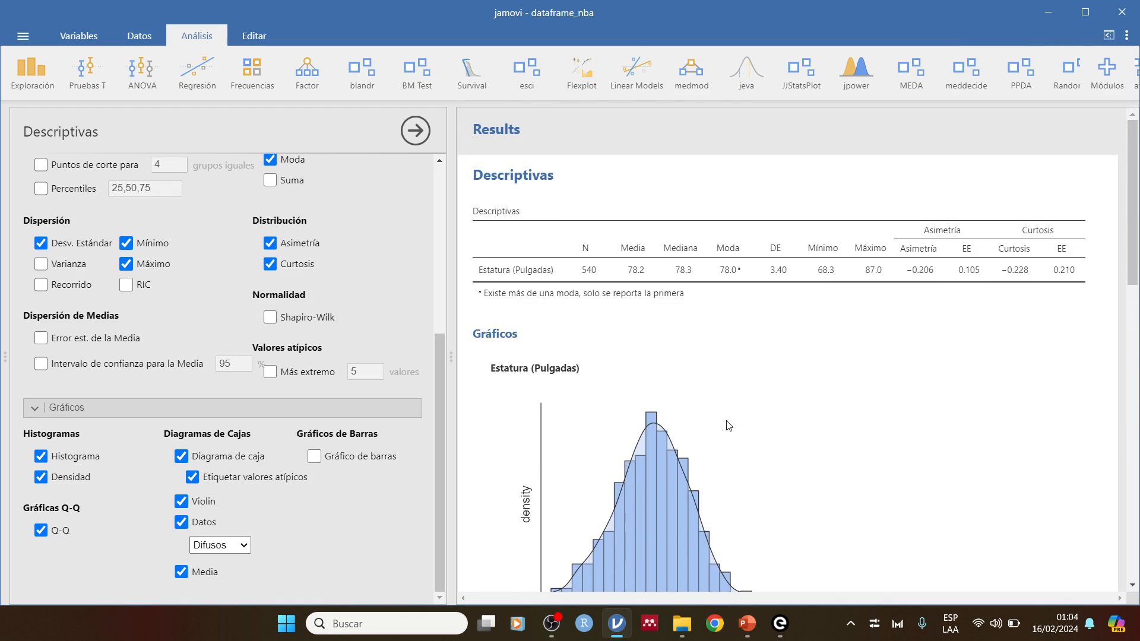
# Examine the histogram, the box plot with violin and the Q-Q plot of Estatura (Pulgadas) to judge the shape of its distribution.
pyautogui.scroll(-5, 662, 458)
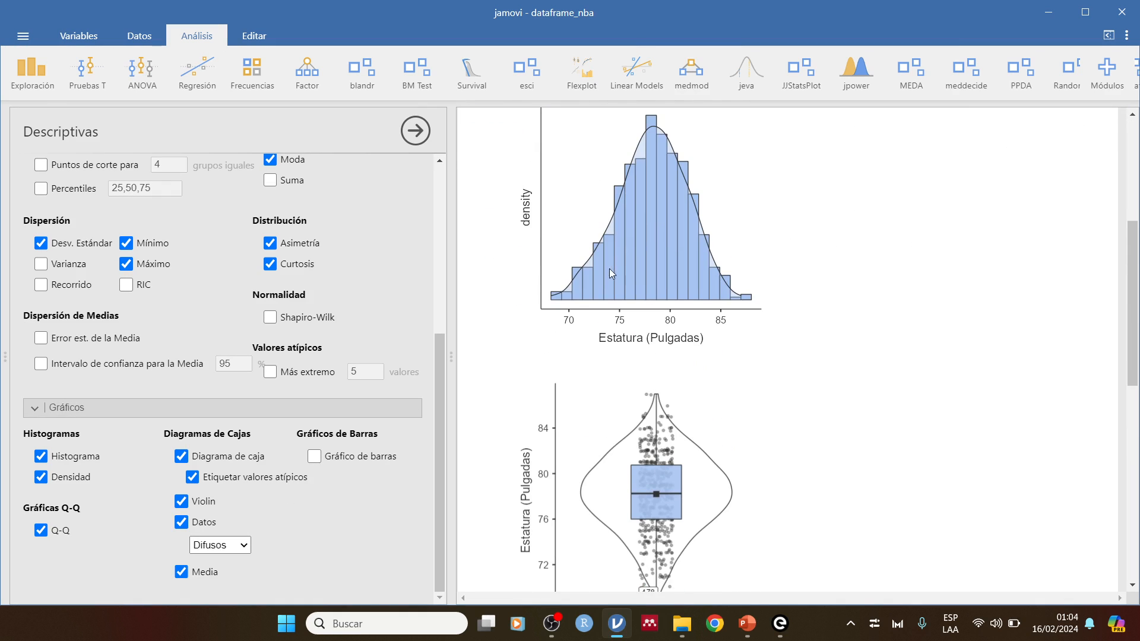
pyautogui.scroll(-4, 627, 356)
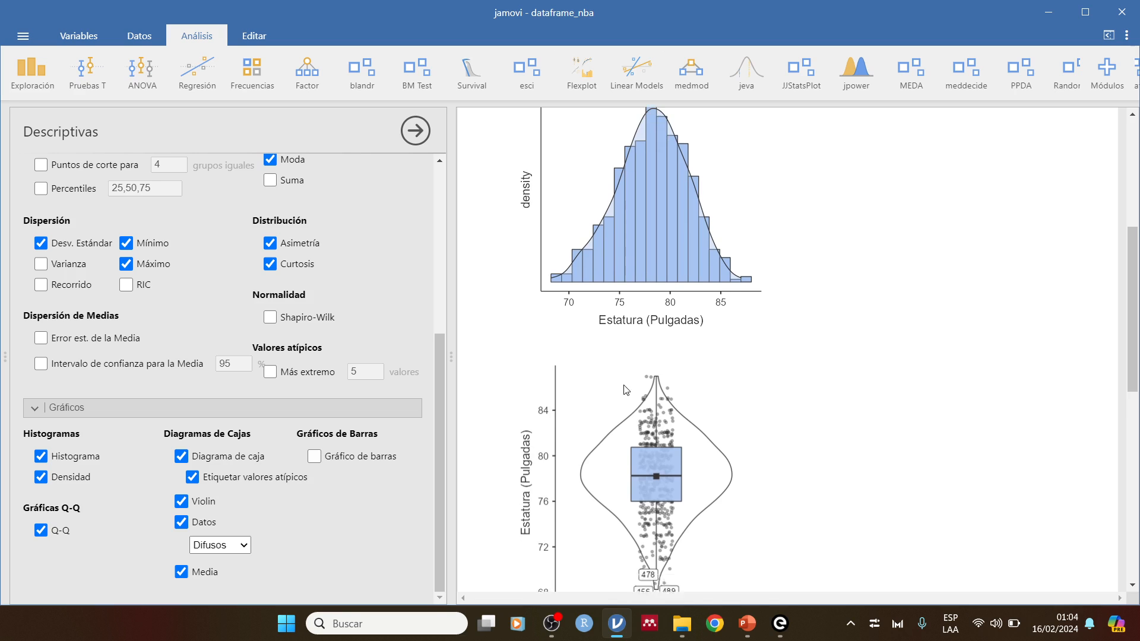
pyautogui.scroll(-3, 626, 389)
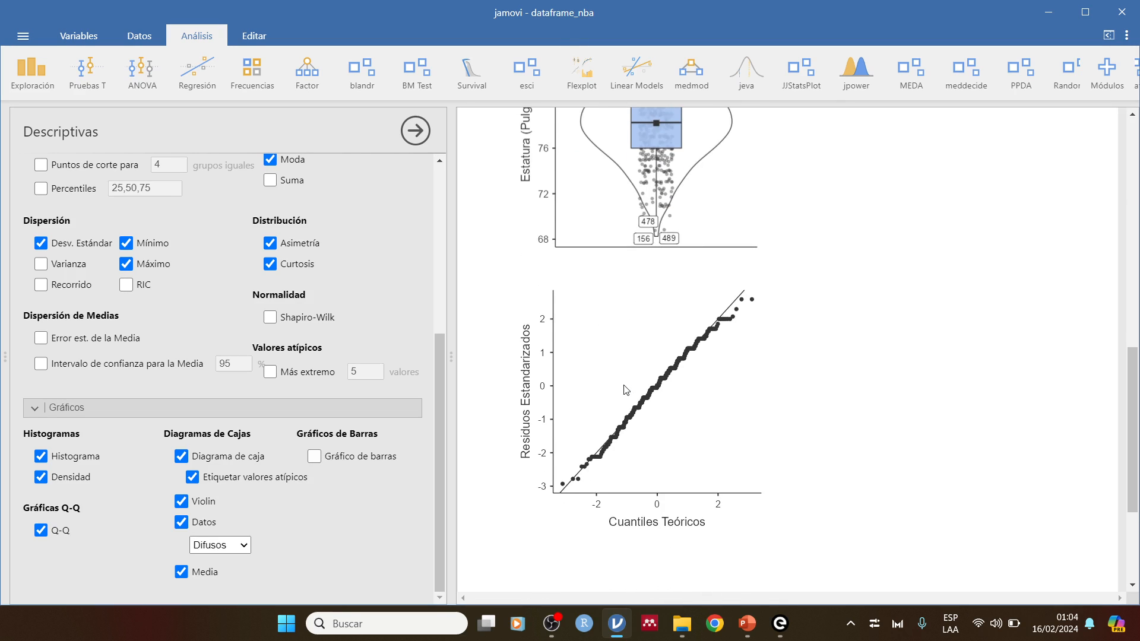
pyautogui.scroll(-4, 625, 389)
pyautogui.scroll(9, 626, 389)
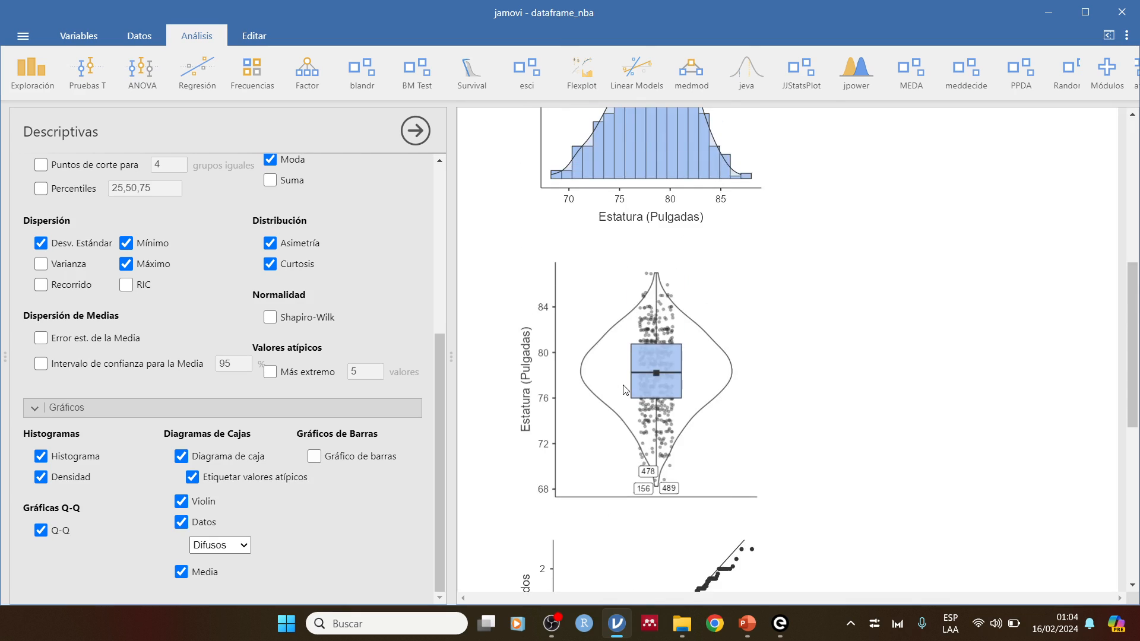
pyautogui.scroll(8, 624, 390)
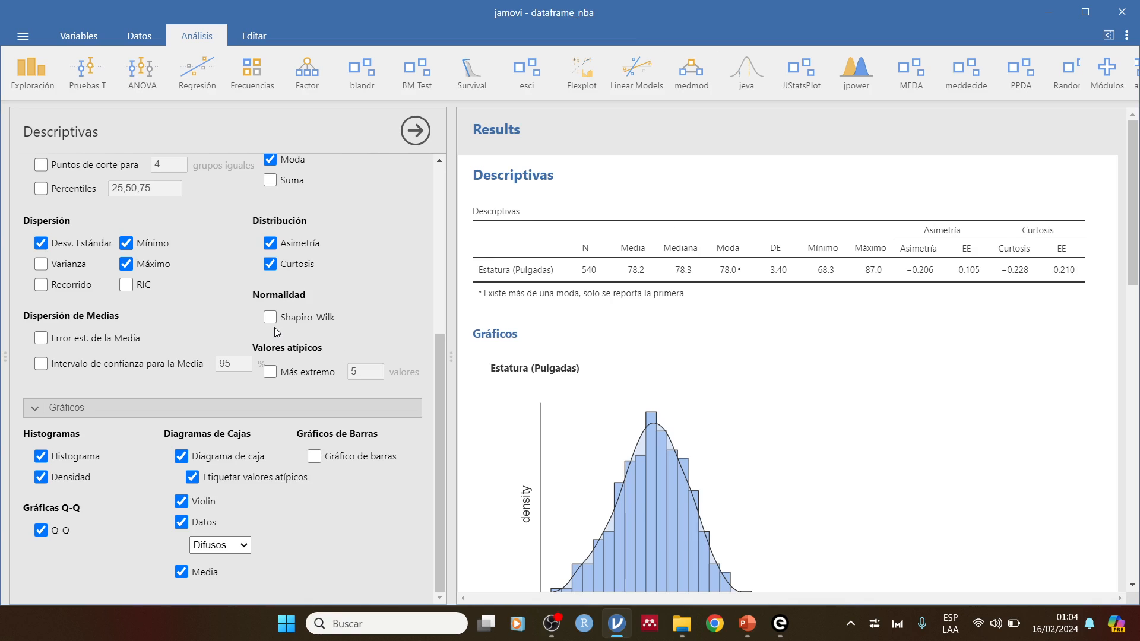
# Remove Asimetría, Curtosis, Mínimo, Máximo, Desv. Estándar and Moda from the Descriptivas table.
pyautogui.click(270, 243)
pyautogui.click(270, 264)
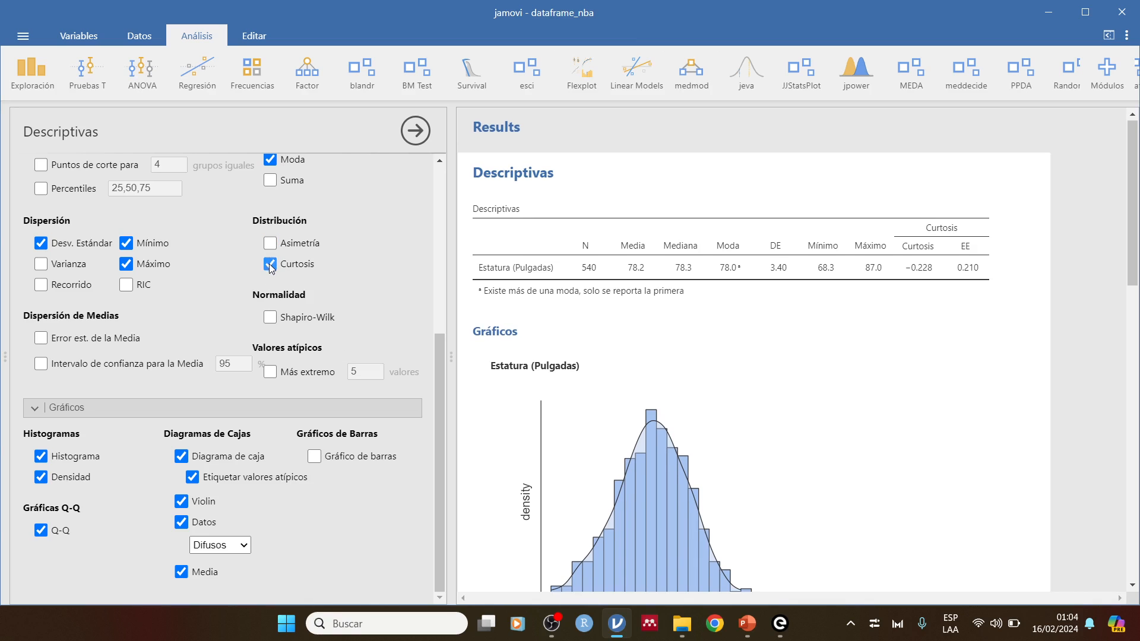
pyautogui.click(126, 243)
pyautogui.click(126, 263)
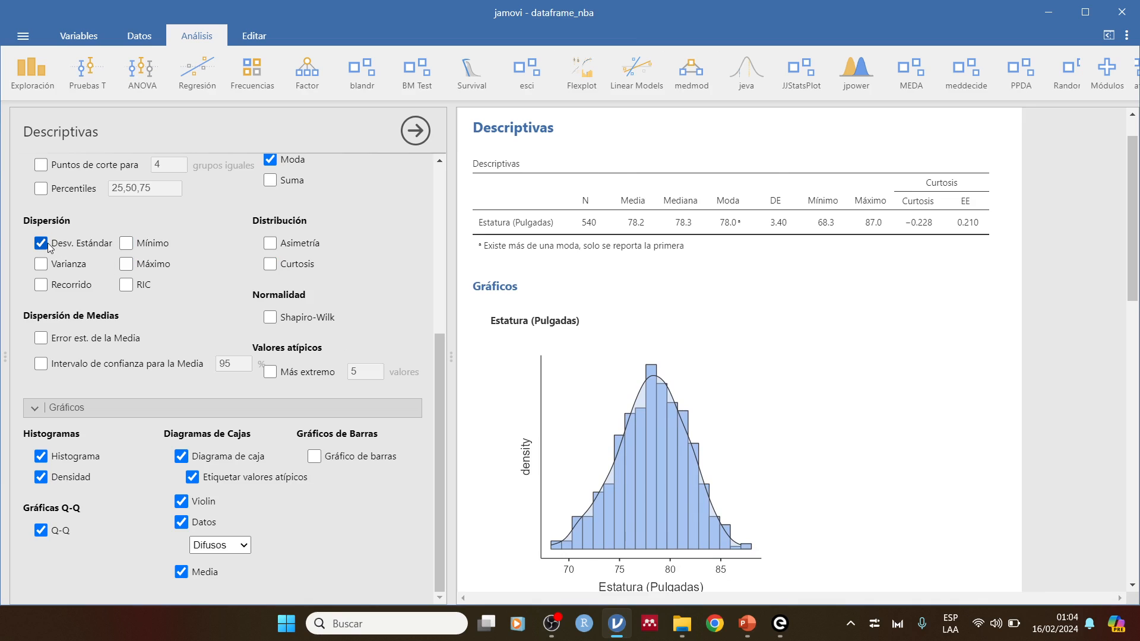
pyautogui.click(40, 243)
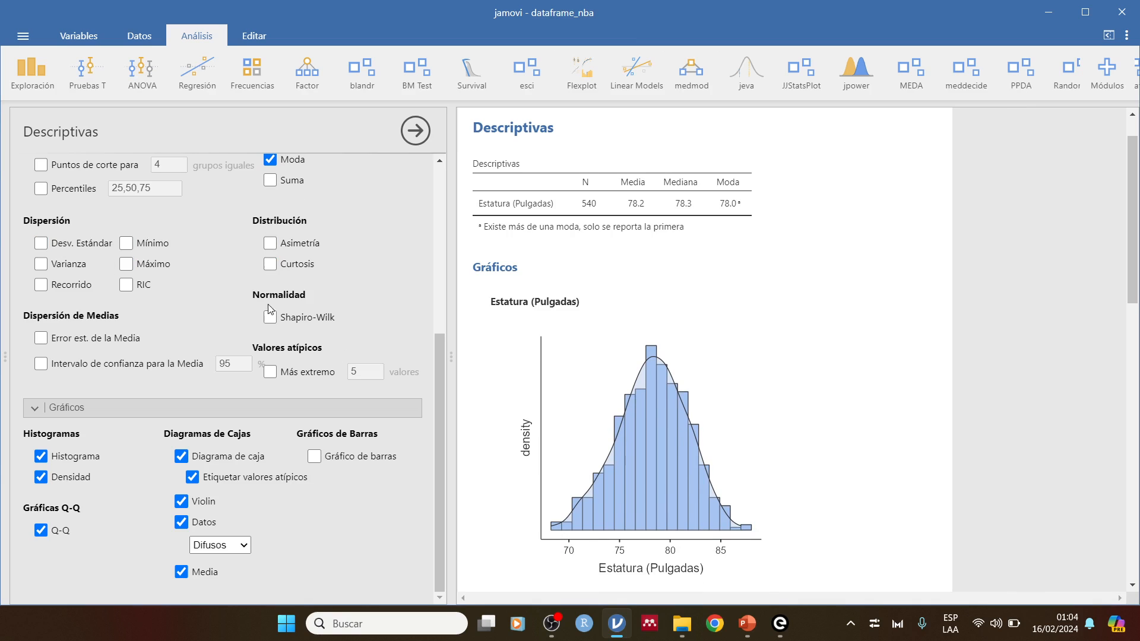
pyautogui.click(270, 161)
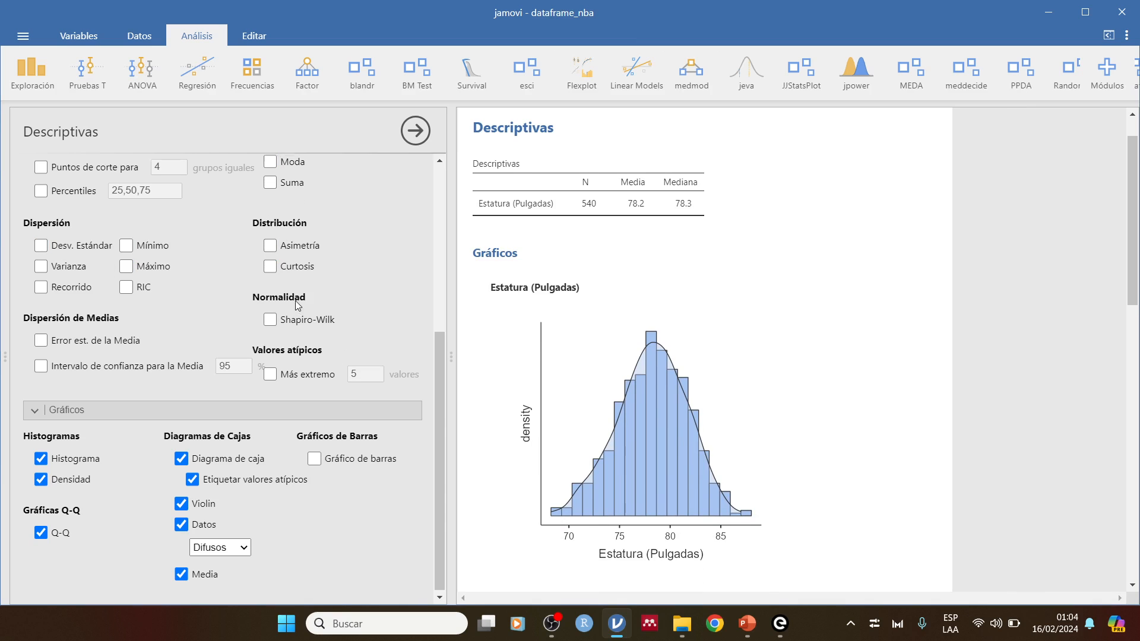
# Add the Shapiro-Wilk normality test to the Descriptivas table and remove Media and Mediana from it.
pyautogui.scroll(3, 279, 300)
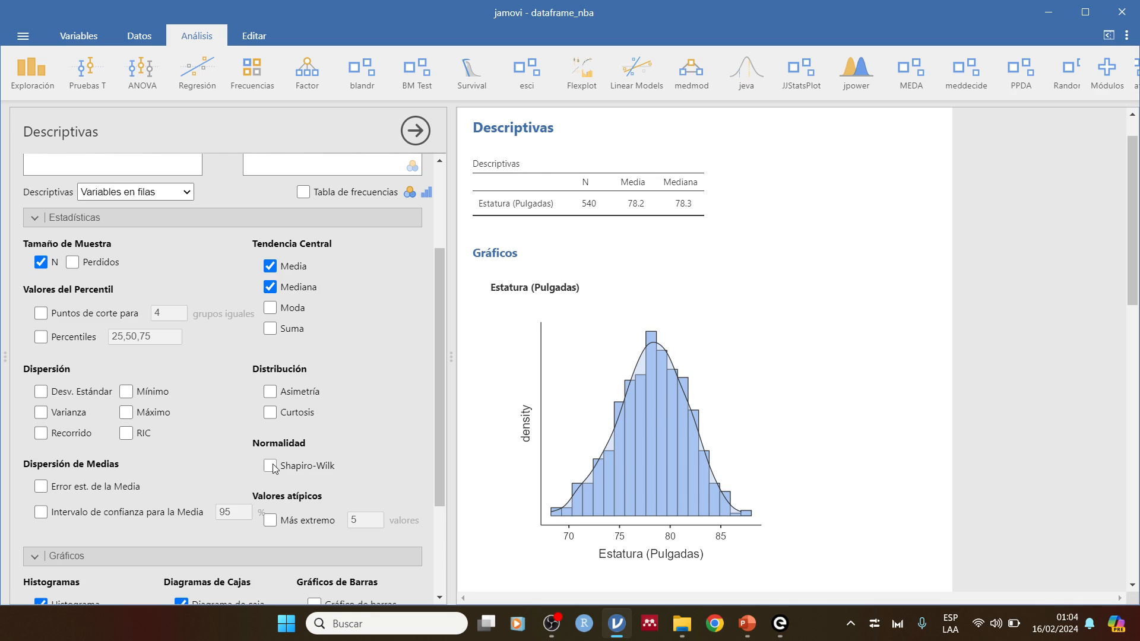
pyautogui.click(270, 465)
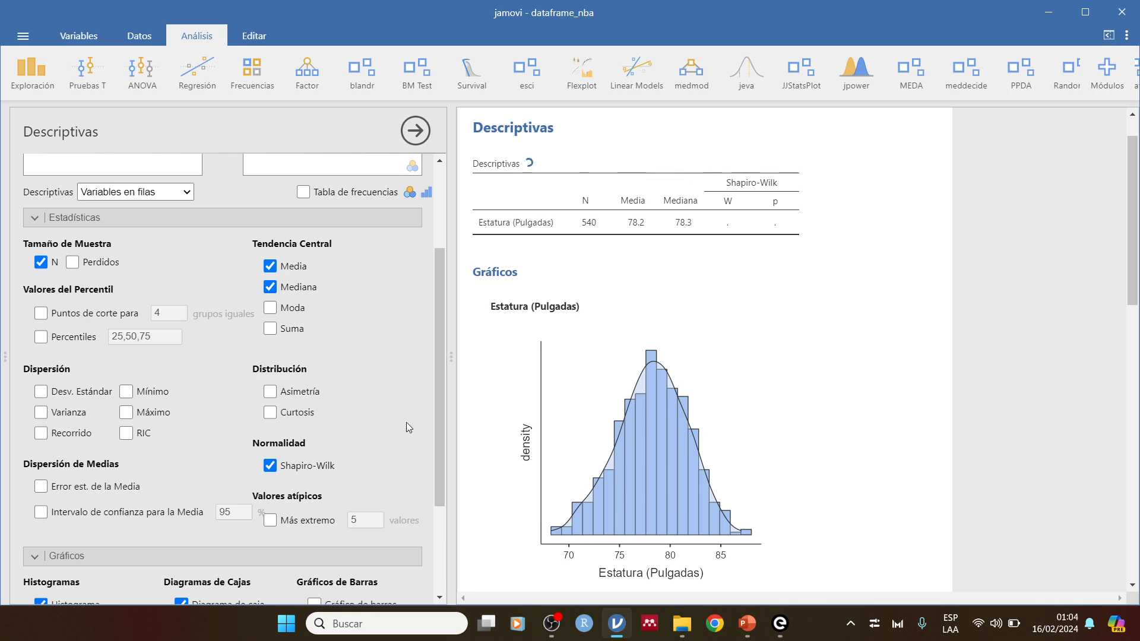
pyautogui.click(270, 266)
pyautogui.click(270, 287)
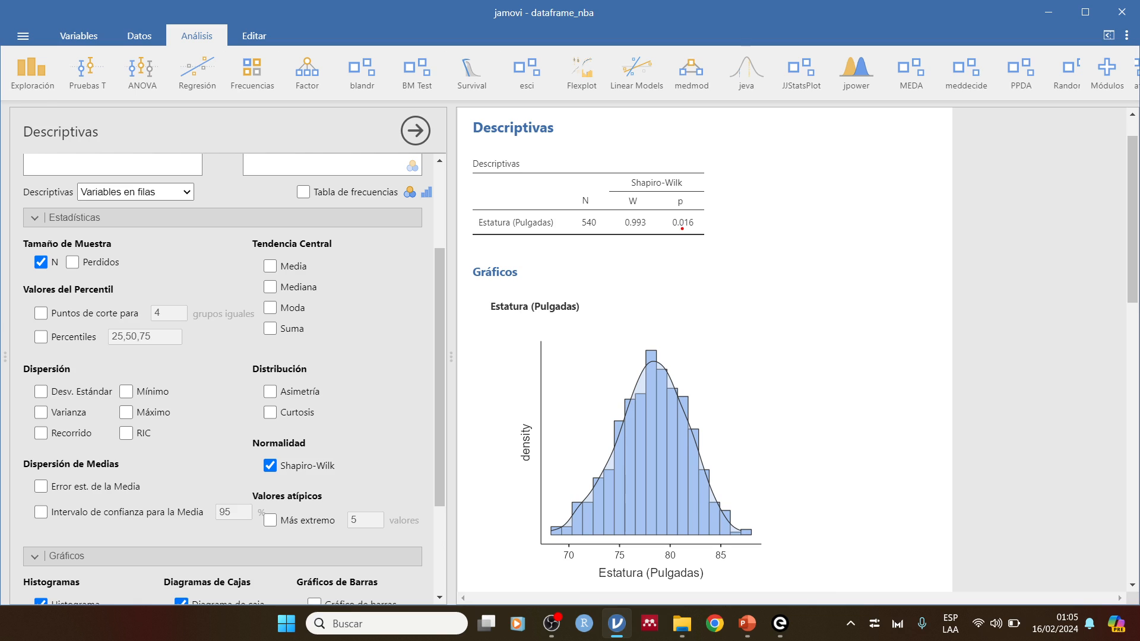
pyautogui.moveTo(688, 397)
pyautogui.mouseDown()
pyautogui.moveTo(684, 435)
pyautogui.moveTo(714, 425)
pyautogui.moveTo(712, 437)
pyautogui.mouseUp()
pyautogui.moveTo(725, 436)
pyautogui.mouseDown()
pyautogui.moveTo(778, 428)
pyautogui.moveTo(809, 389)
pyautogui.moveTo(857, 431)
pyautogui.mouseUp()
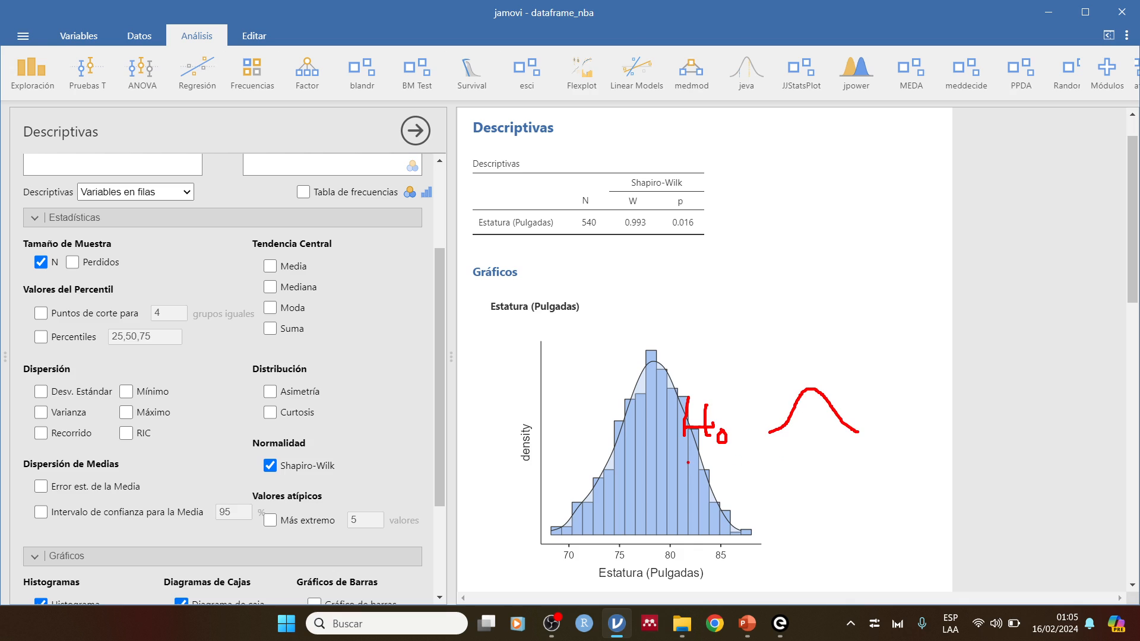
pyautogui.moveTo(690, 461)
pyautogui.mouseDown()
pyautogui.moveTo(690, 491)
pyautogui.moveTo(713, 477)
pyautogui.moveTo(715, 491)
pyautogui.moveTo(791, 488)
pyautogui.moveTo(823, 464)
pyautogui.moveTo(870, 491)
pyautogui.mouseUp()
pyautogui.moveTo(842, 451)
pyautogui.mouseDown()
pyautogui.moveTo(817, 492)
pyautogui.moveTo(862, 506)
pyautogui.mouseUp()
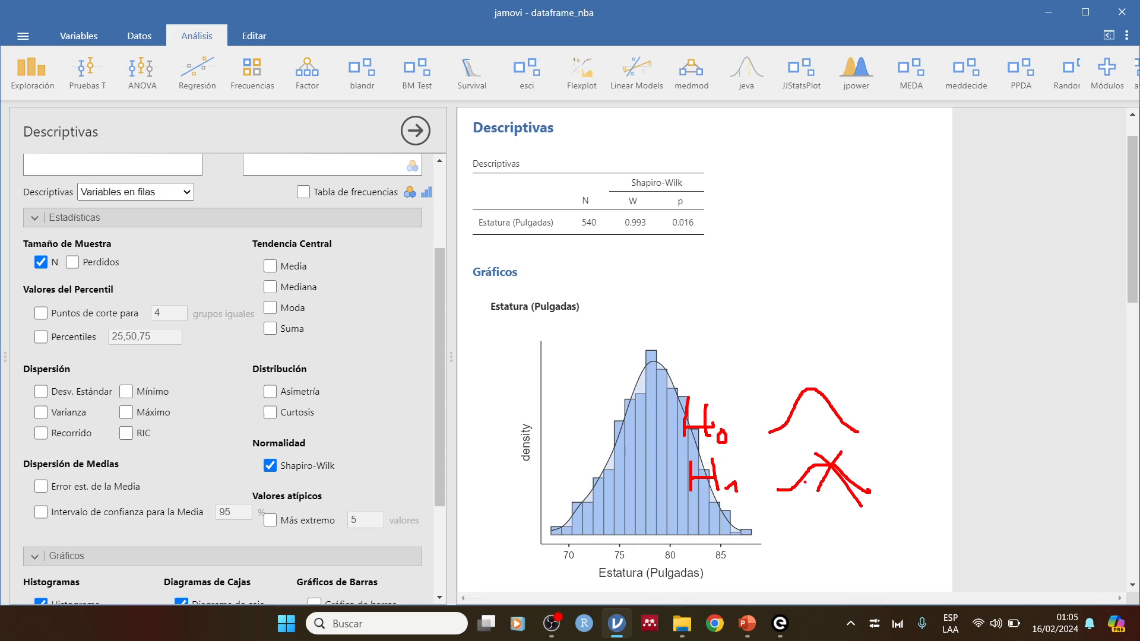
pyautogui.moveTo(737, 361)
pyautogui.mouseDown()
pyautogui.moveTo(696, 425)
pyautogui.moveTo(722, 451)
pyautogui.mouseUp()
pyautogui.moveTo(894, 463)
pyautogui.mouseDown()
pyautogui.moveTo(923, 478)
pyautogui.moveTo(954, 457)
pyautogui.mouseUp()
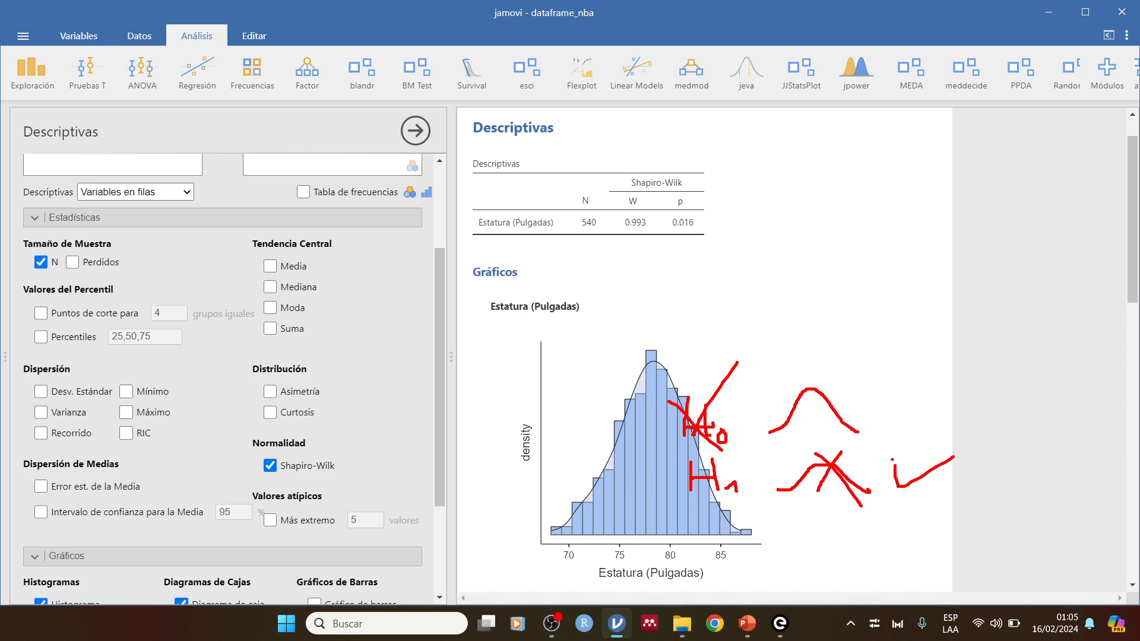
pyautogui.moveTo(907, 387)
pyautogui.mouseDown()
pyautogui.moveTo(908, 420)
pyautogui.moveTo(939, 424)
pyautogui.moveTo(938, 395)
pyautogui.moveTo(948, 421)
pyautogui.moveTo(998, 406)
pyautogui.moveTo(1009, 421)
pyautogui.moveTo(1039, 401)
pyautogui.moveTo(1088, 423)
pyautogui.mouseUp()
pyautogui.moveTo(1090, 380); pyautogui.dragTo(1097, 424)
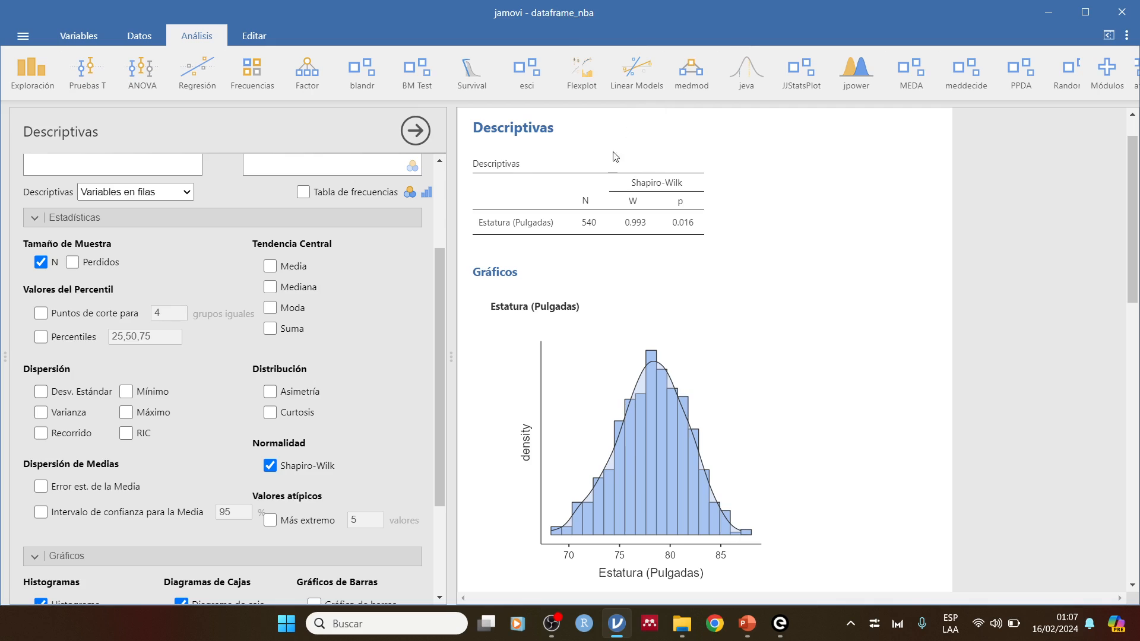
# Run the esci Estimate Mean analysis with Estatura (Pulgadas) as the measure and review its distribution and estimate plots.
pyautogui.click(528, 71)
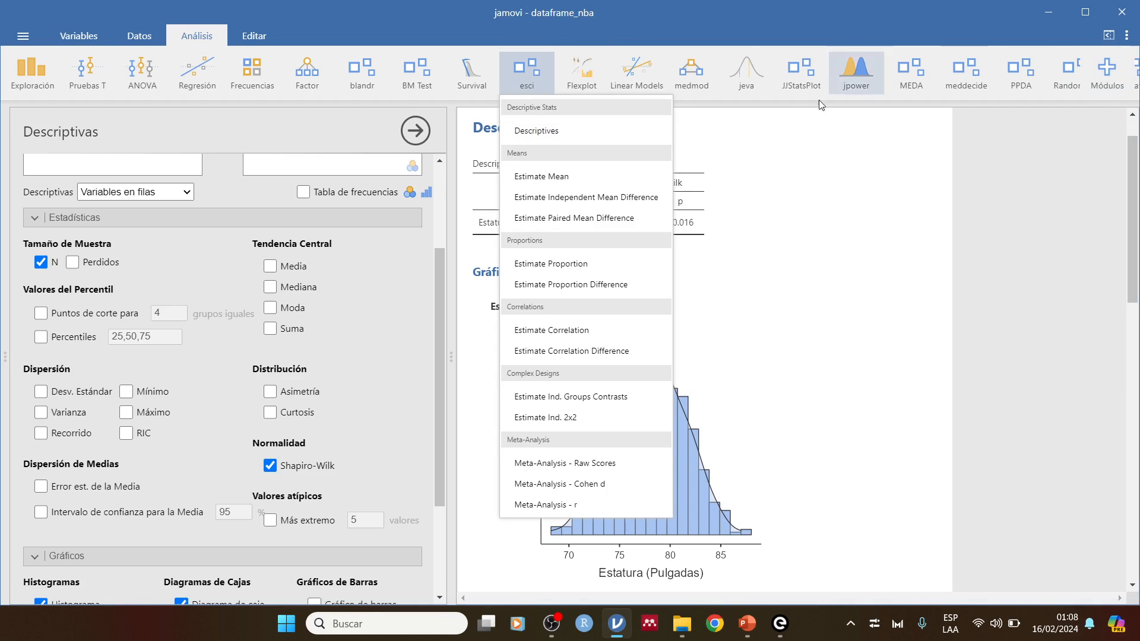
pyautogui.click(558, 177)
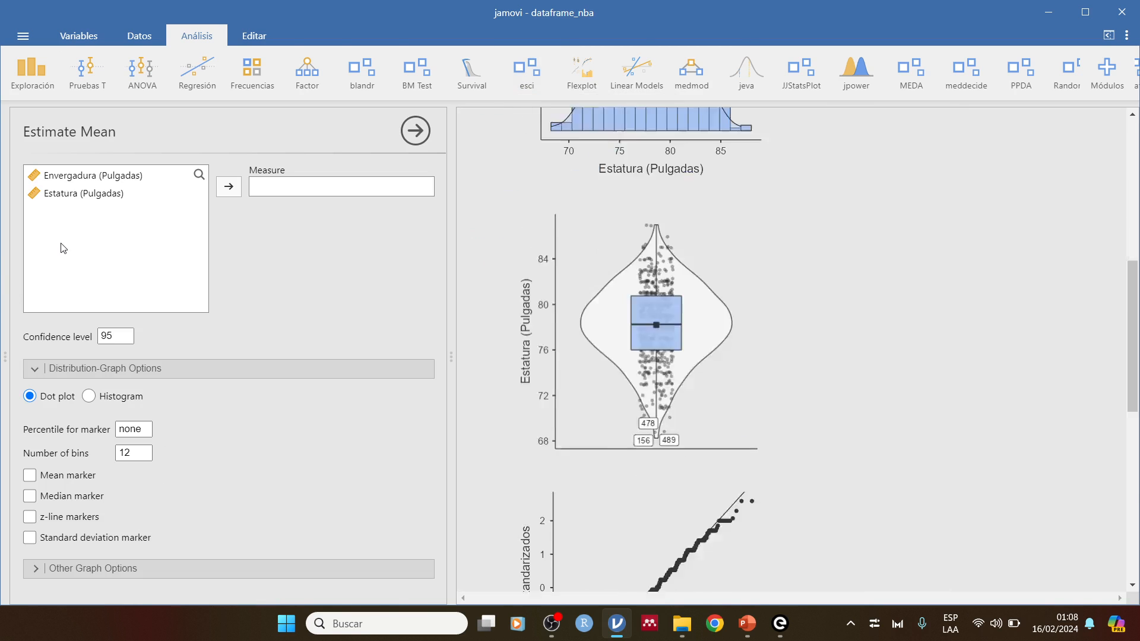
pyautogui.click(95, 194)
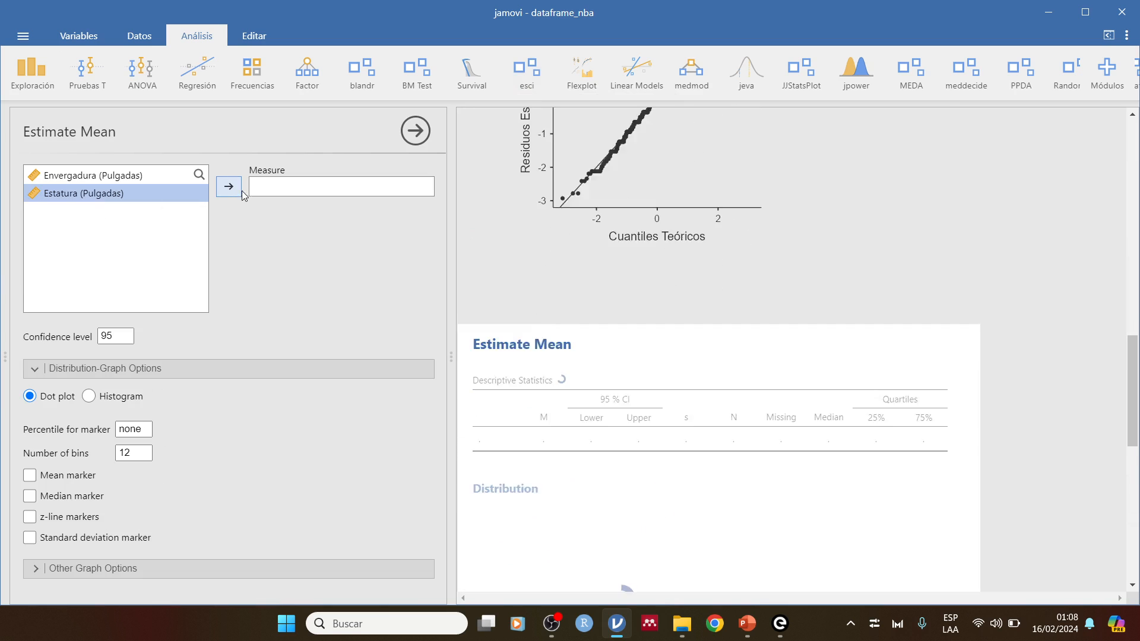
pyautogui.click(229, 187)
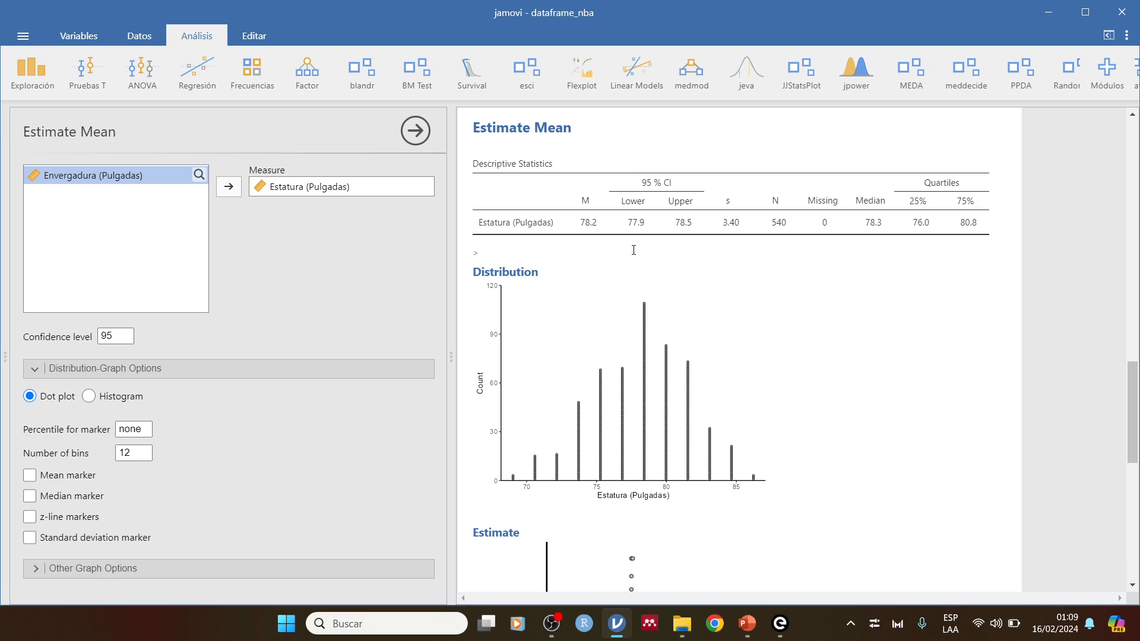
pyautogui.scroll(-10, 634, 250)
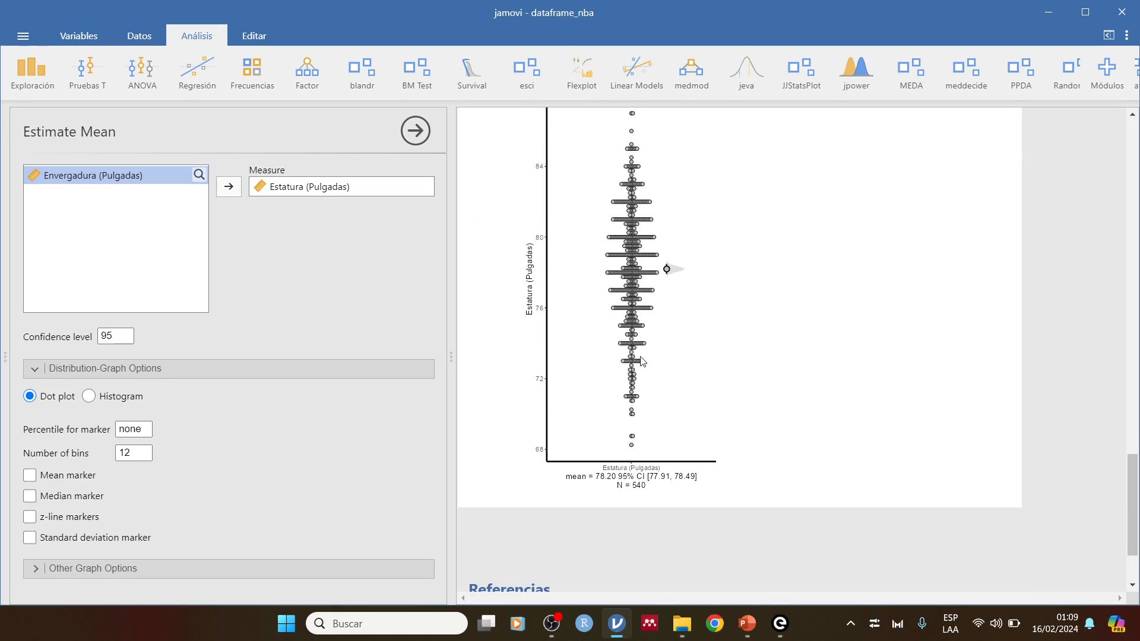
pyautogui.scroll(10, 642, 362)
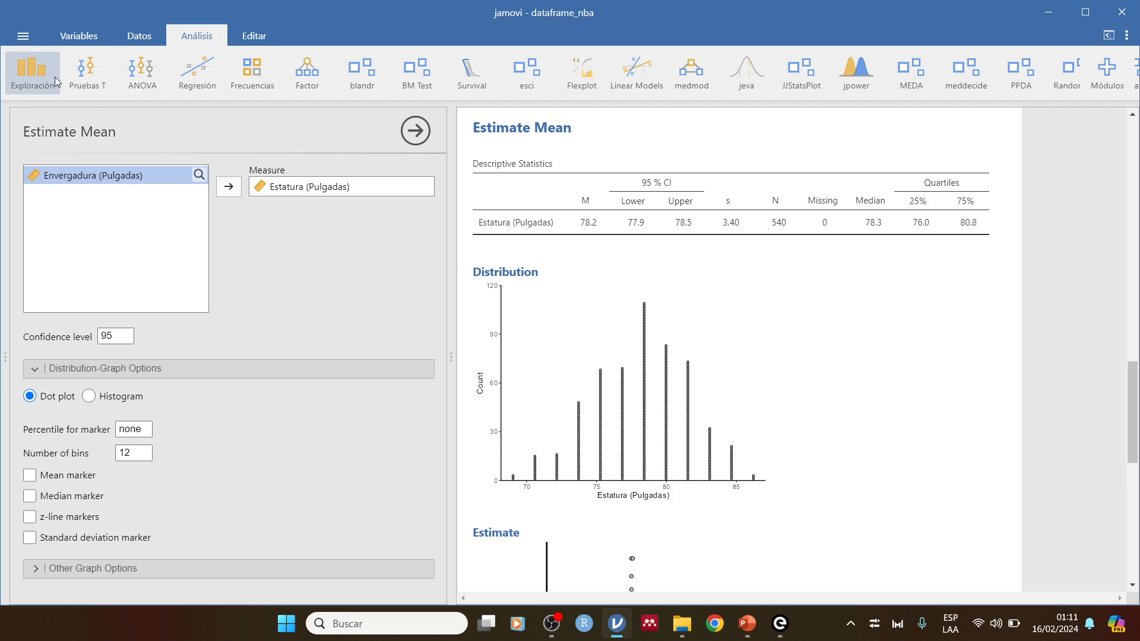
# Copy the first 99 Estatura (Pulgadas) values in the data sheet and paste them into the empty column beside it.
pyautogui.click(130, 38)
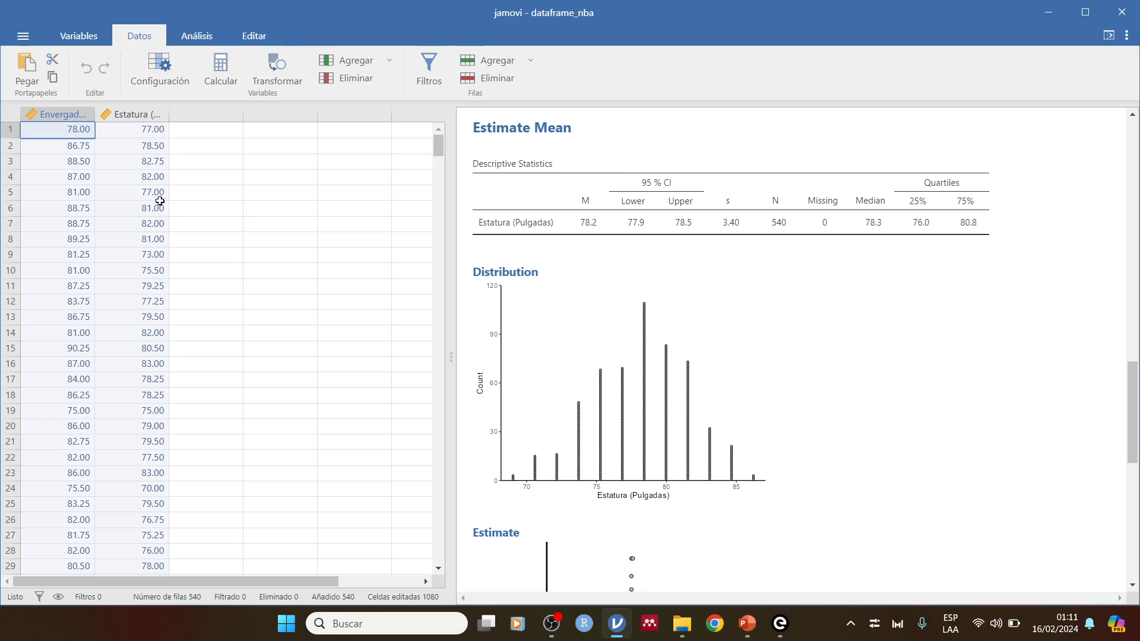
pyautogui.moveTo(142, 130); pyautogui.dragTo(158, 520)
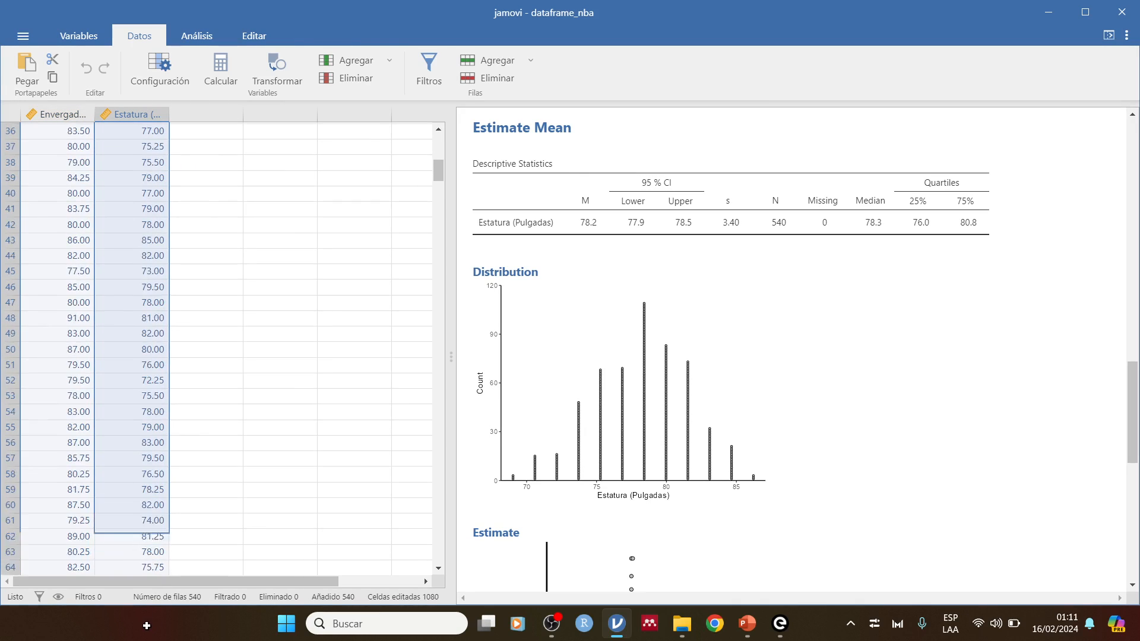
pyautogui.moveTo(146, 626); pyautogui.dragTo(142, 505)
pyautogui.hotkey('ctrl', 'c')
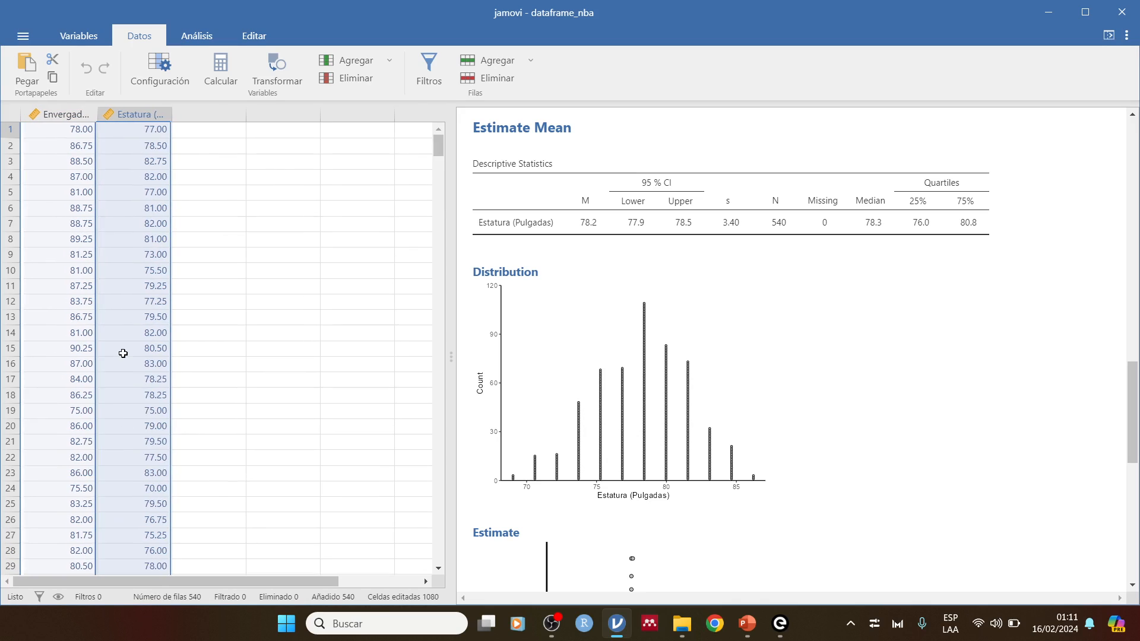
pyautogui.rightClick(123, 354)
pyautogui.click(151, 383)
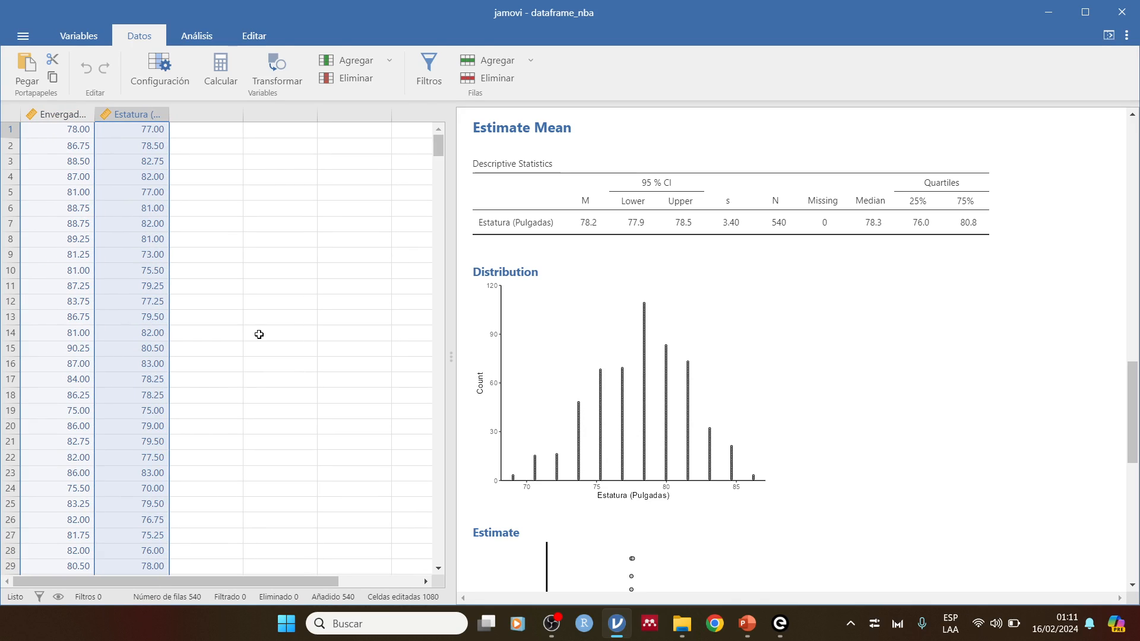
pyautogui.click(206, 137)
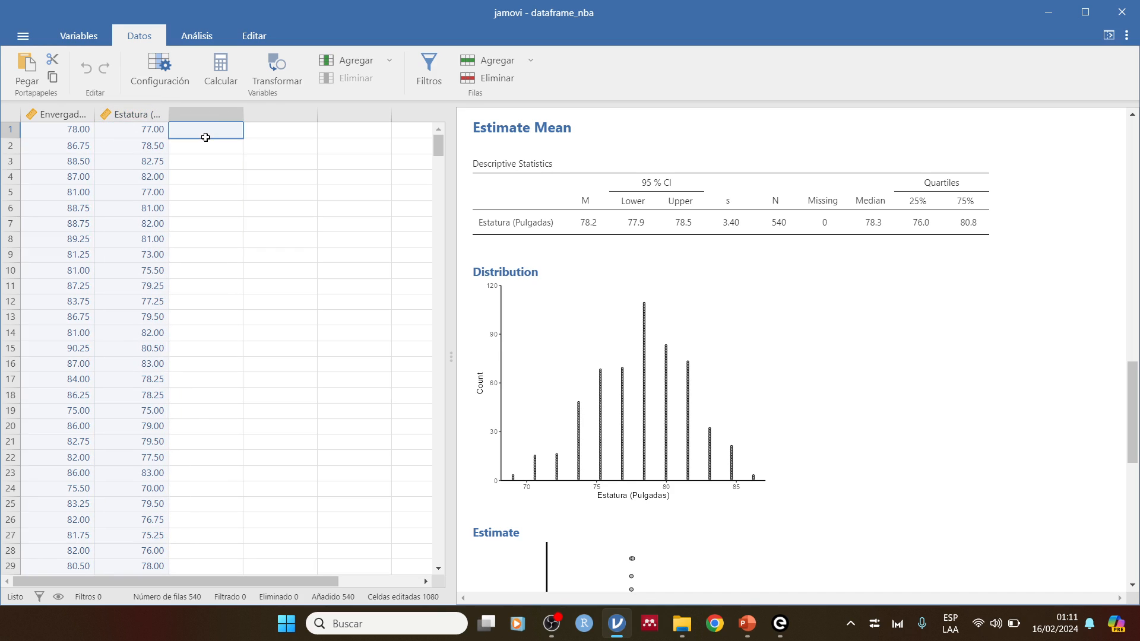
pyautogui.hotkey('ctrl', 'v')
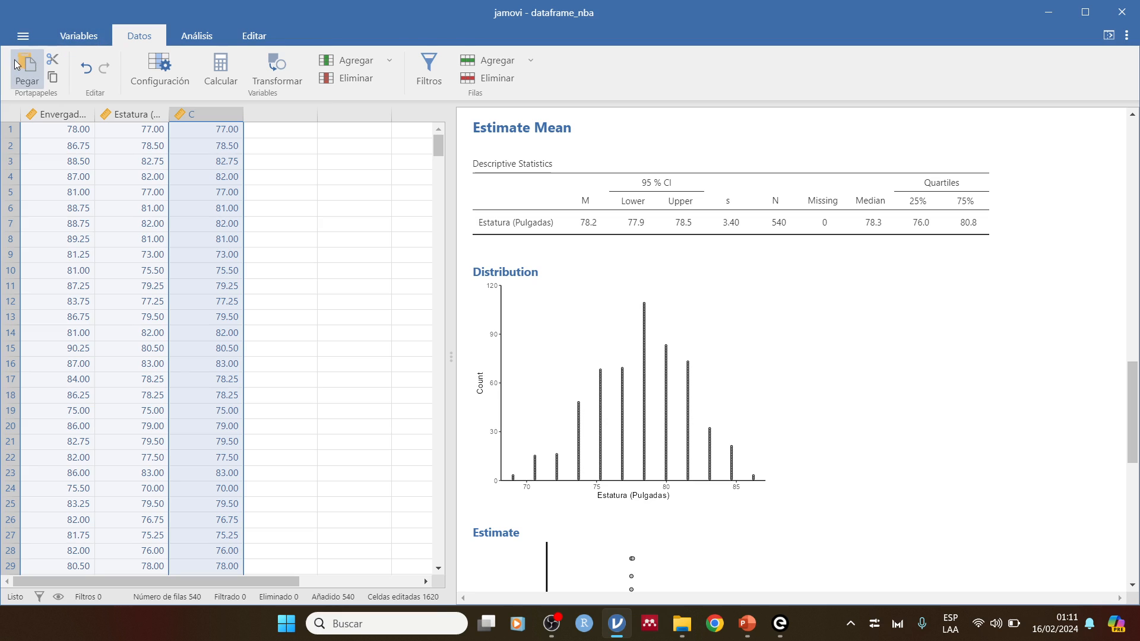
# Add variable C to the existing Descriptivas analysis and review its Shapiro-Wilk result and plots alongside those of Estatura (Pulgadas).
pyautogui.click(598, 226)
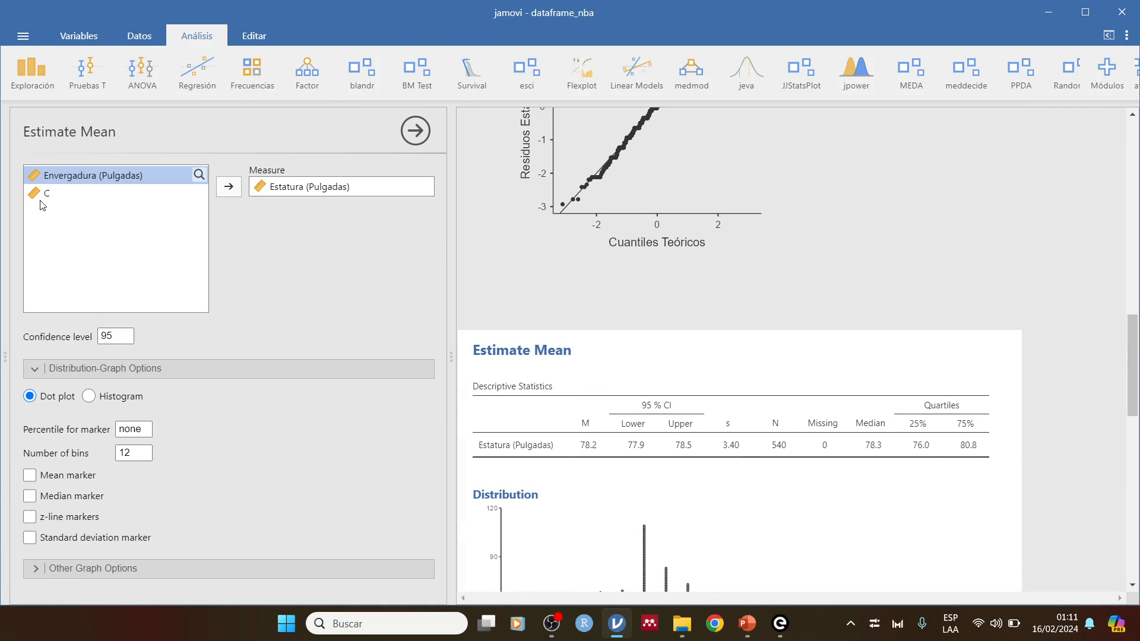
pyautogui.scroll(10, 643, 265)
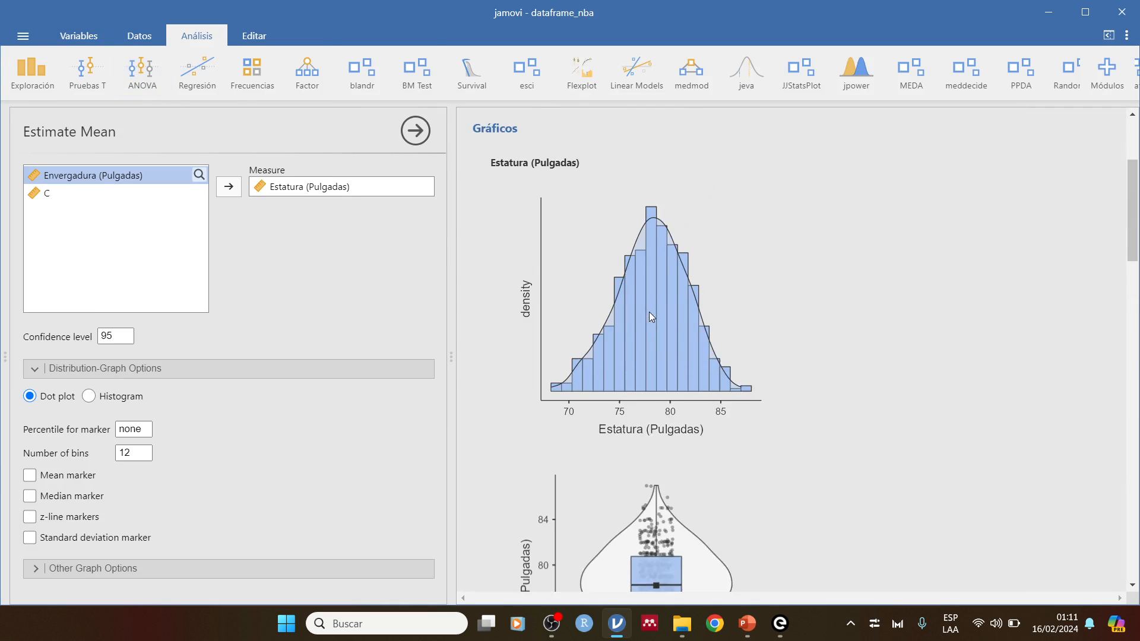
pyautogui.click(650, 312)
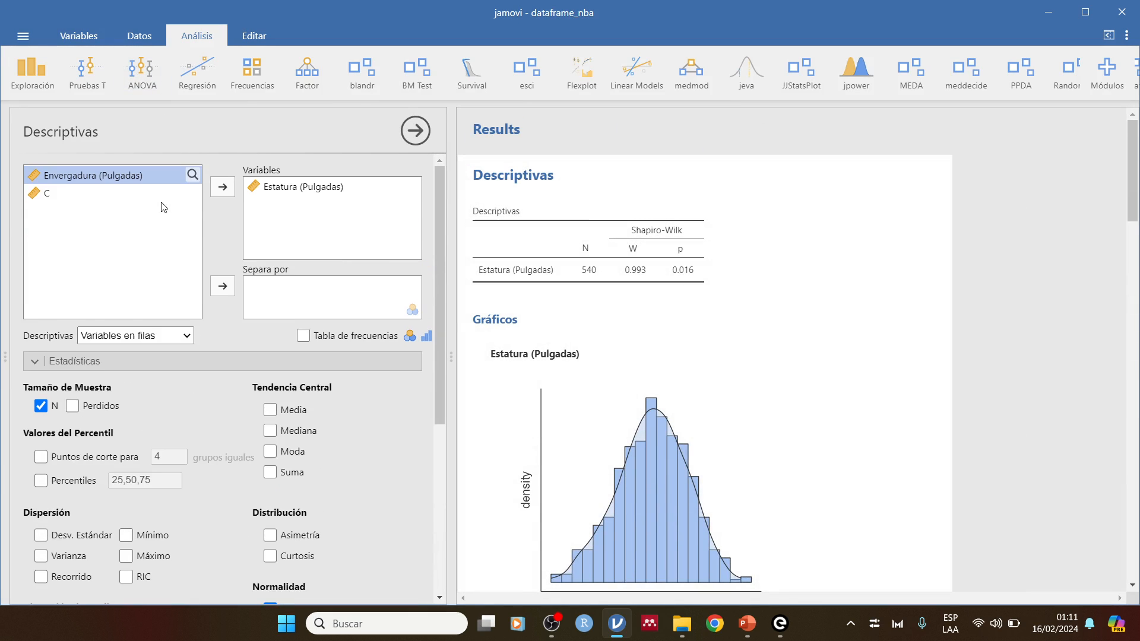
pyautogui.click(61, 195)
pyautogui.click(220, 189)
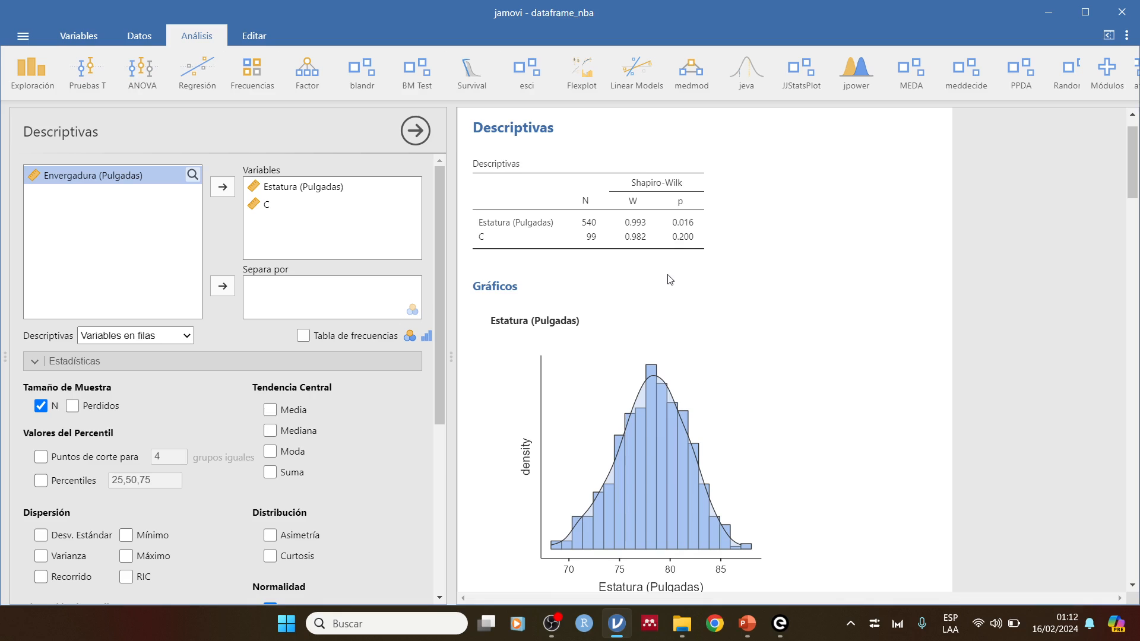
pyautogui.scroll(-4, 631, 421)
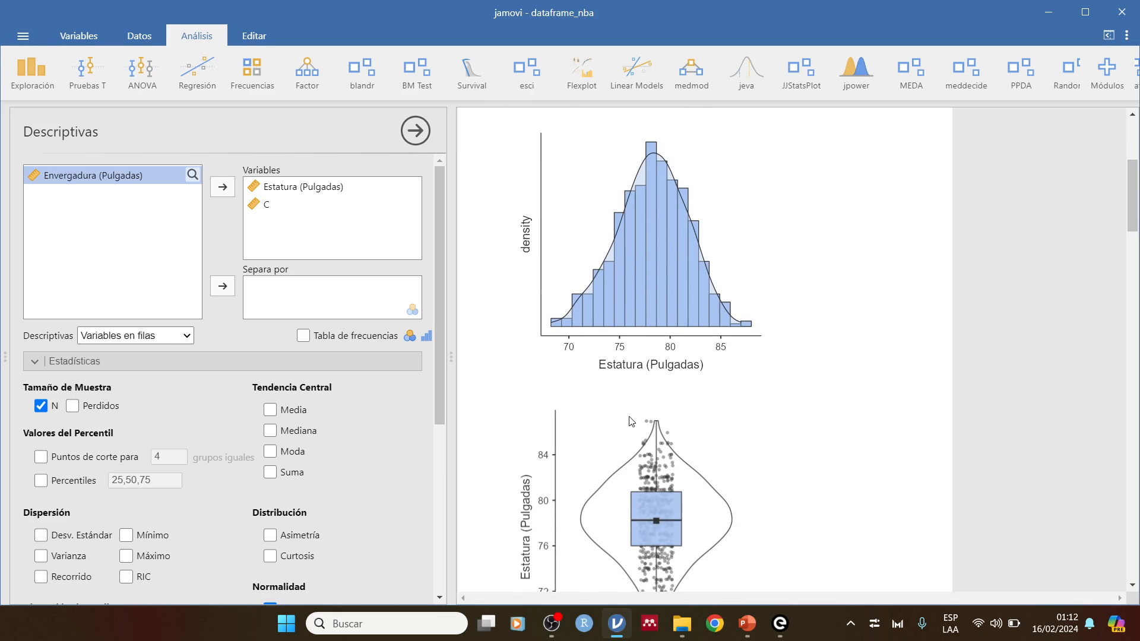
pyautogui.scroll(5, 632, 421)
pyautogui.scroll(-15, 632, 422)
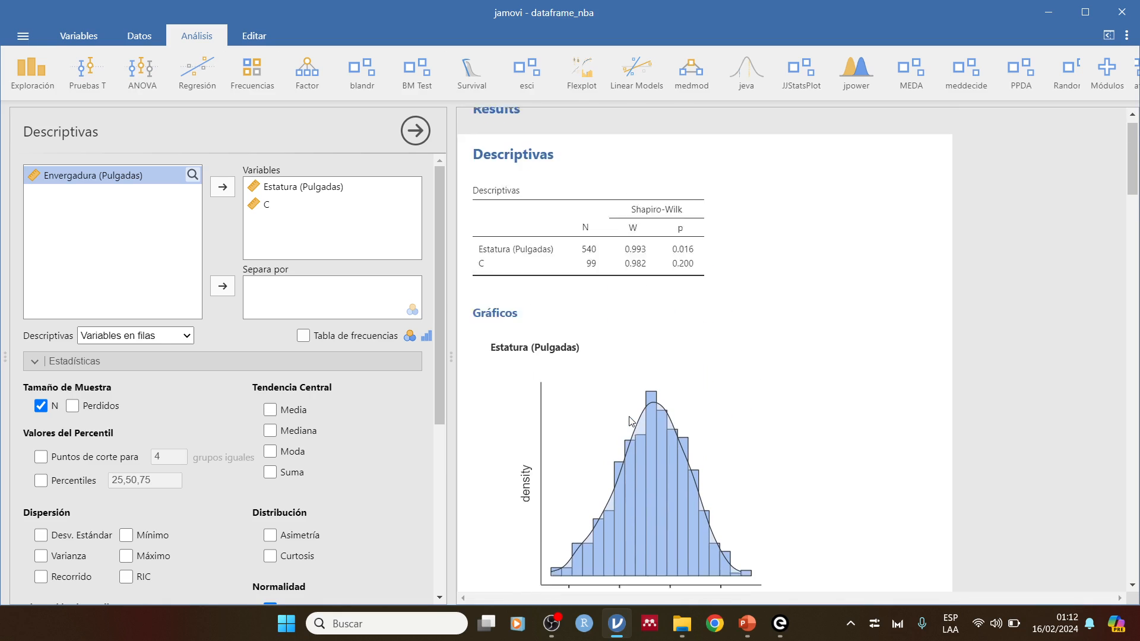
pyautogui.scroll(-7, 631, 422)
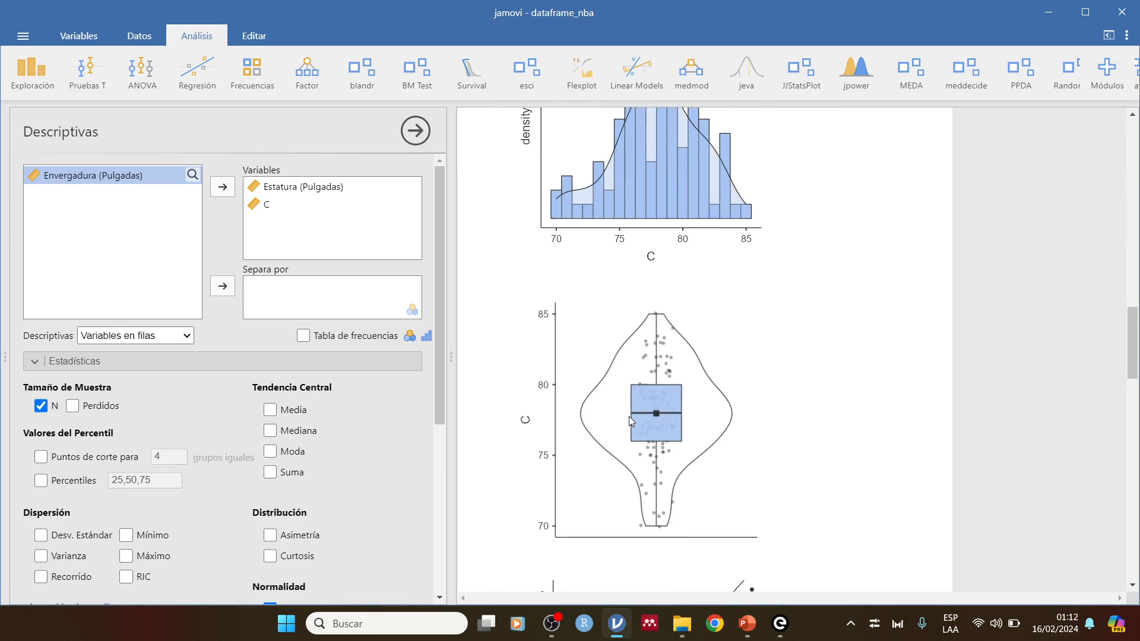
# Switch to File Explorer and open dataframe_unicef.omv from the Dataframes y scripts folder.
pyautogui.scroll(18, 631, 421)
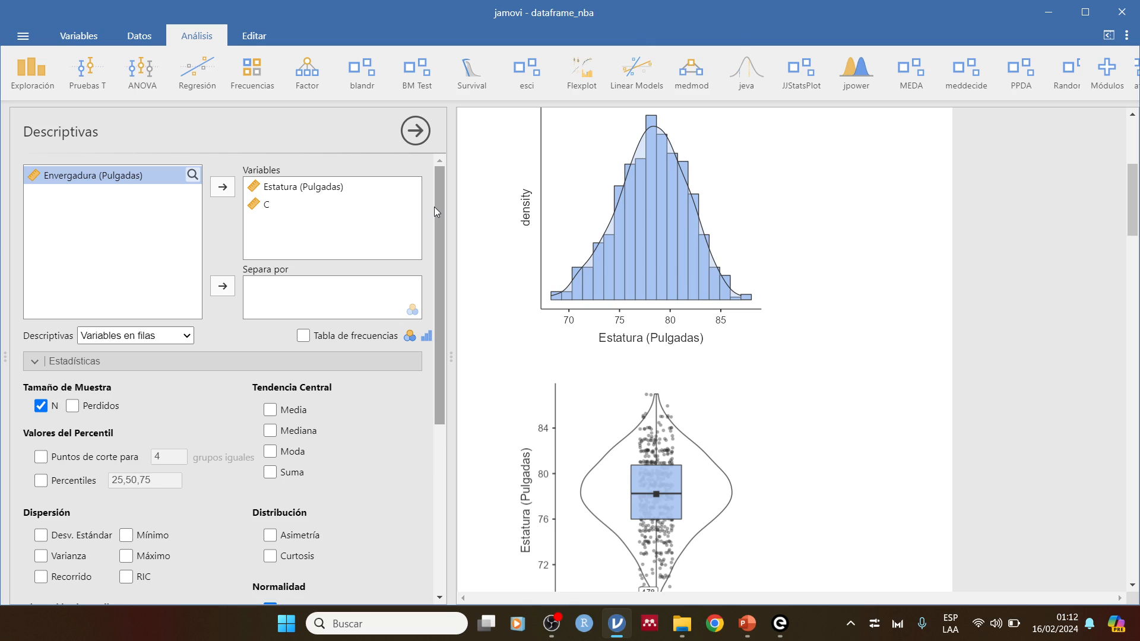
pyautogui.click(684, 632)
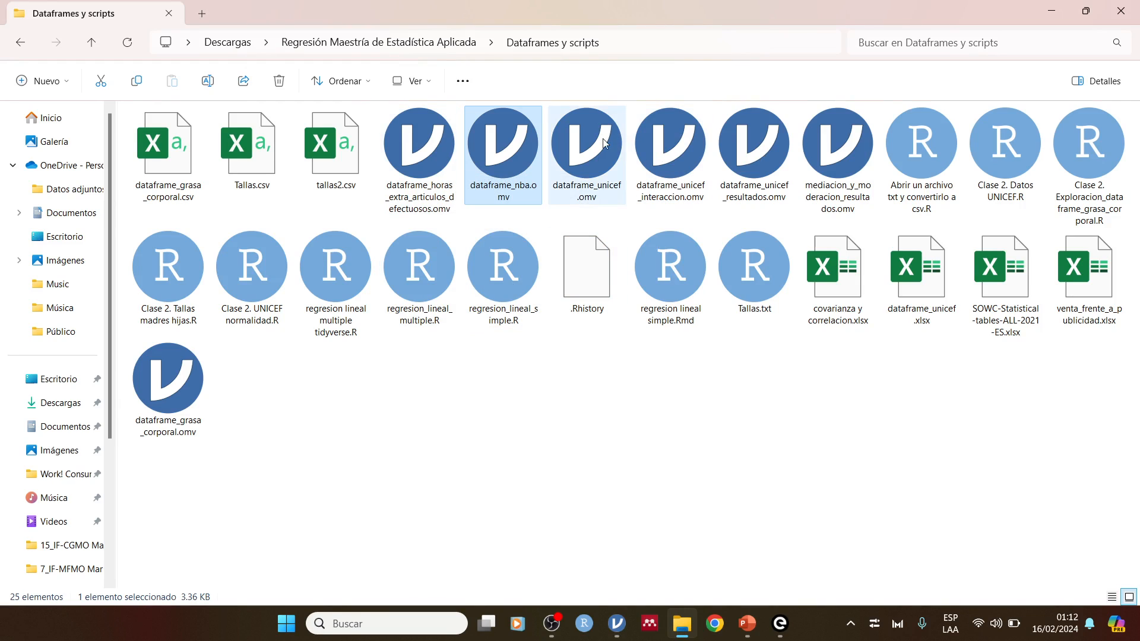
pyautogui.doubleClick(583, 137)
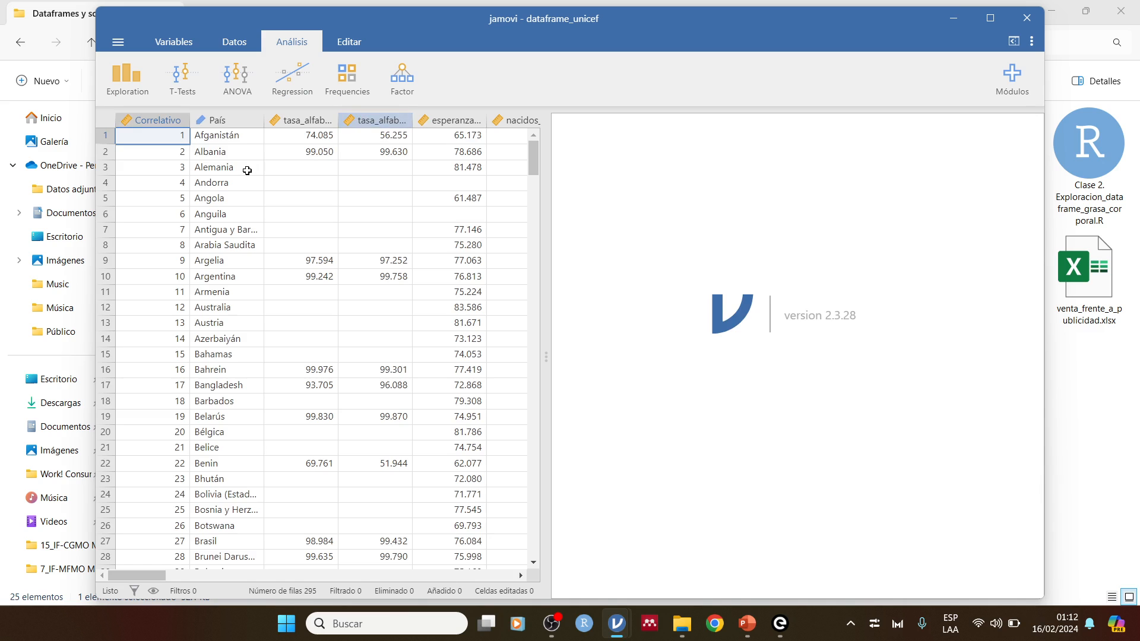
# Examine the country values and empty cells in the tasa_alfabetizacion_hombres_2019 column of the data sheet.
pyautogui.click(300, 122)
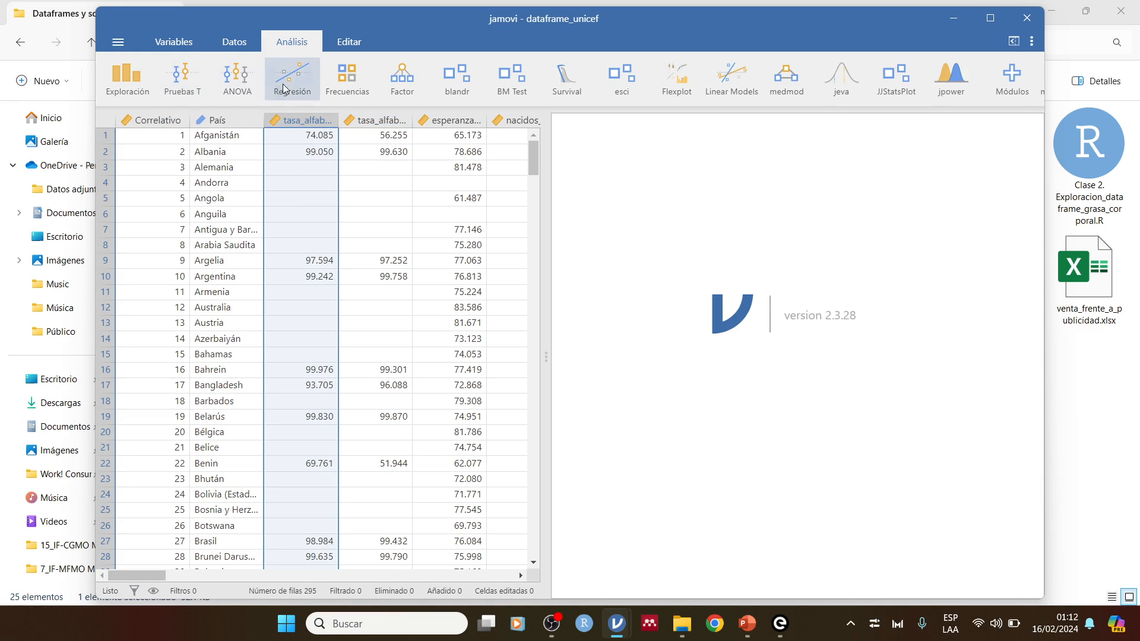
pyautogui.scroll(-1, 309, 414)
pyautogui.scroll(-6, 309, 414)
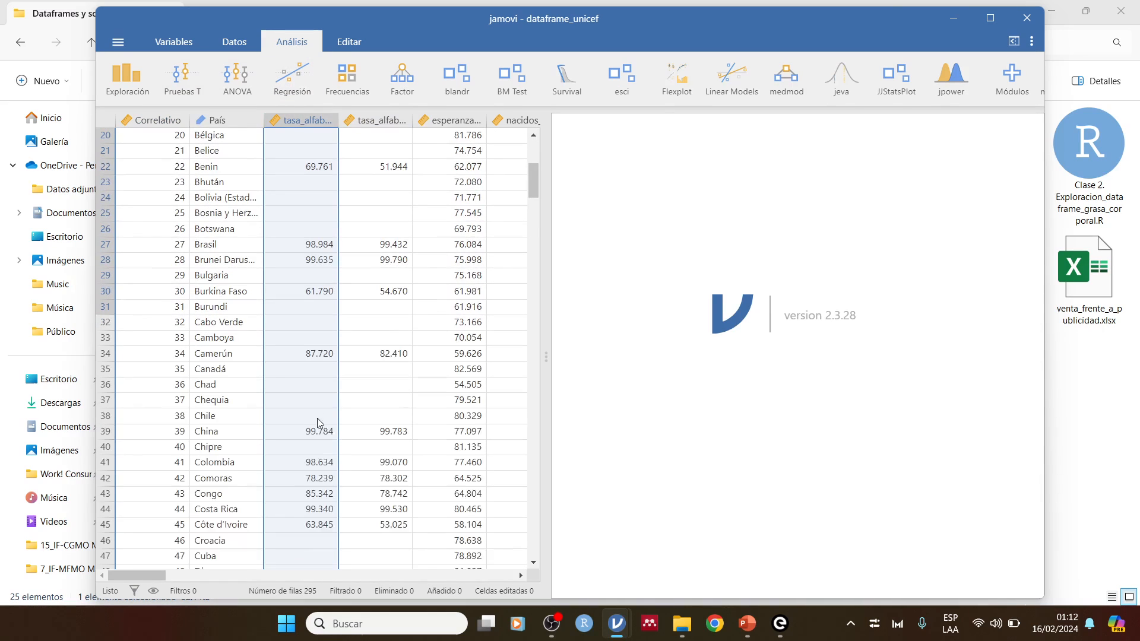
pyautogui.scroll(-6, 319, 422)
pyautogui.scroll(-6, 319, 423)
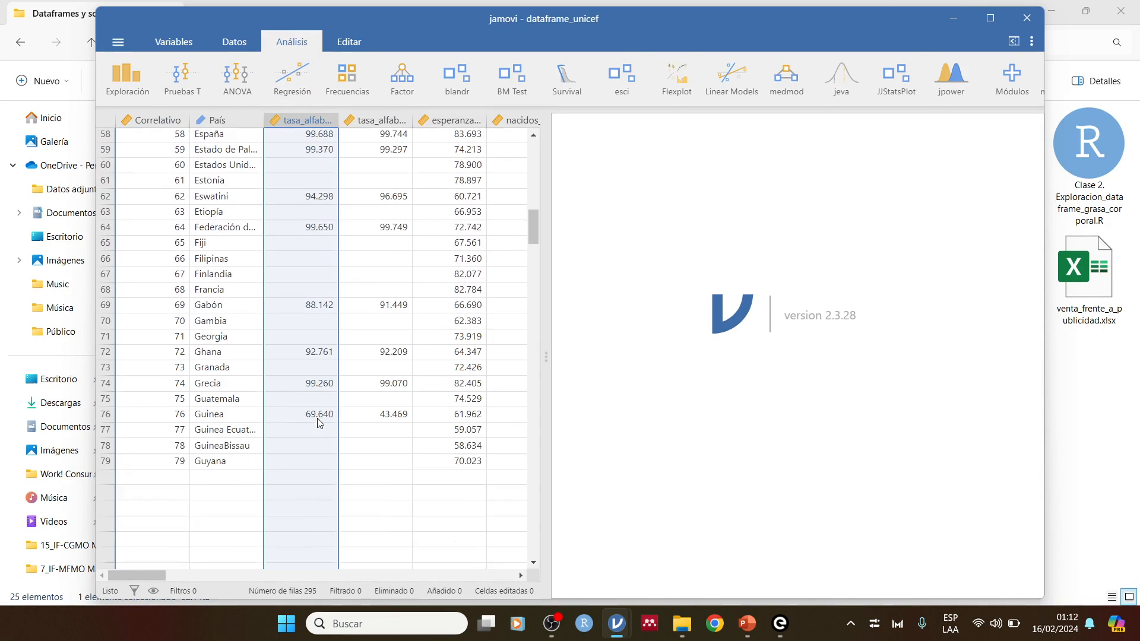
pyautogui.scroll(-5, 320, 423)
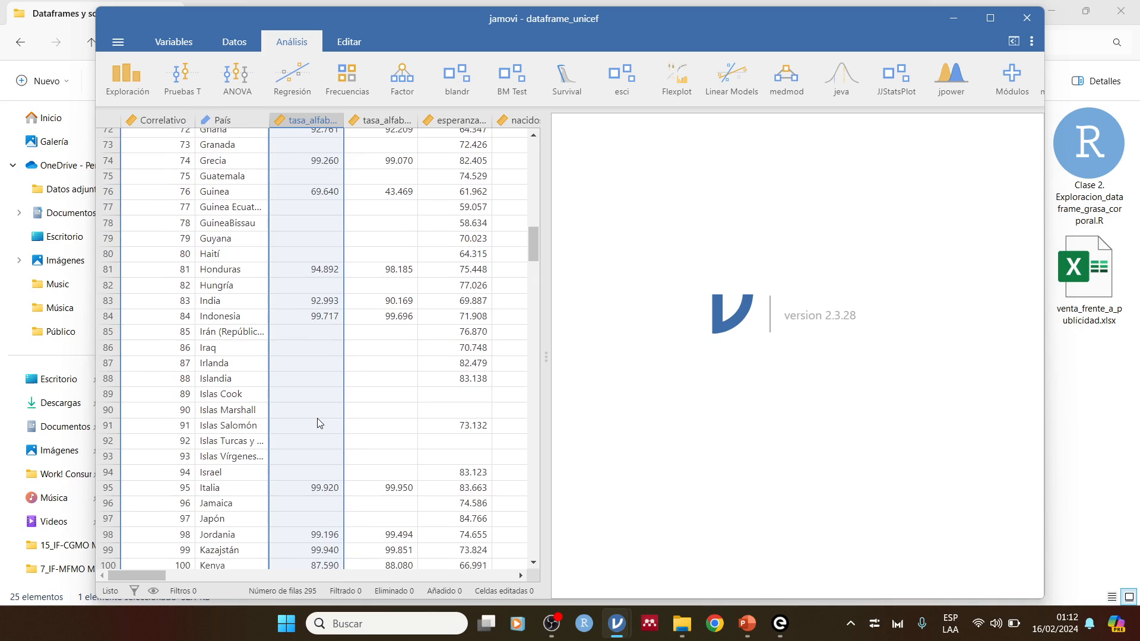
pyautogui.scroll(-5, 320, 423)
pyautogui.scroll(-5, 319, 422)
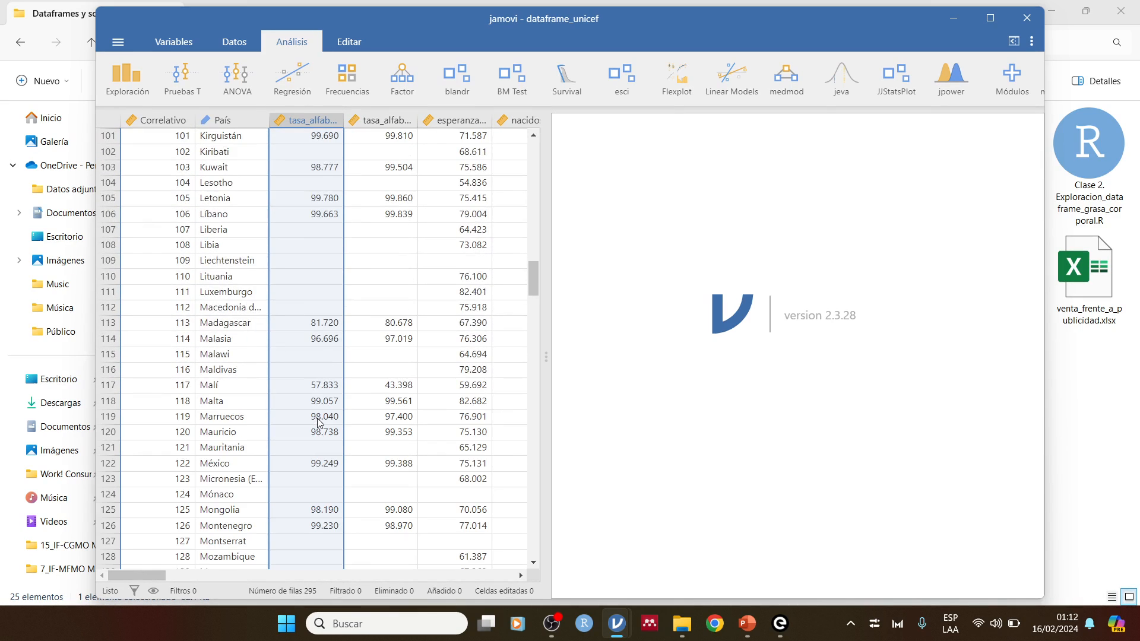
pyautogui.scroll(-2, 319, 423)
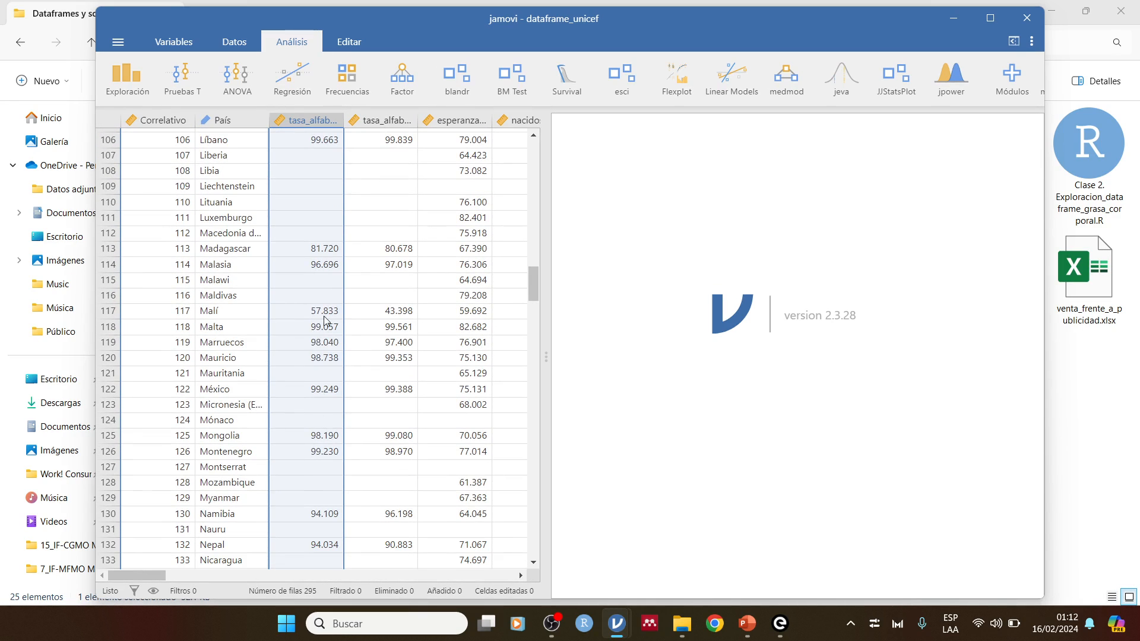
pyautogui.scroll(-3, 326, 448)
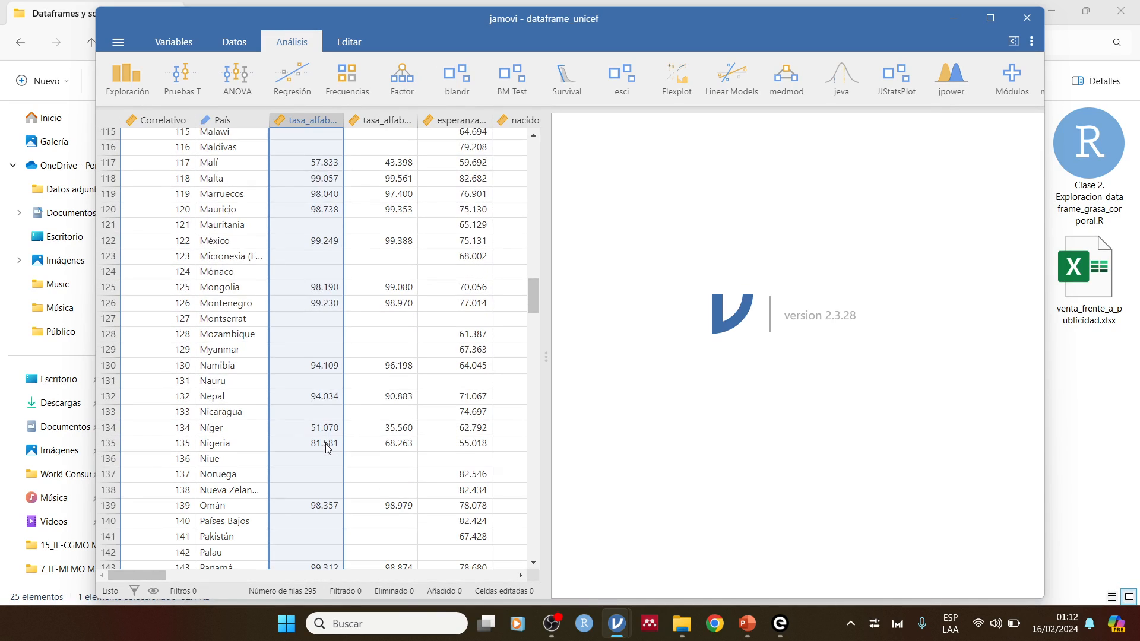
pyautogui.scroll(-3, 326, 448)
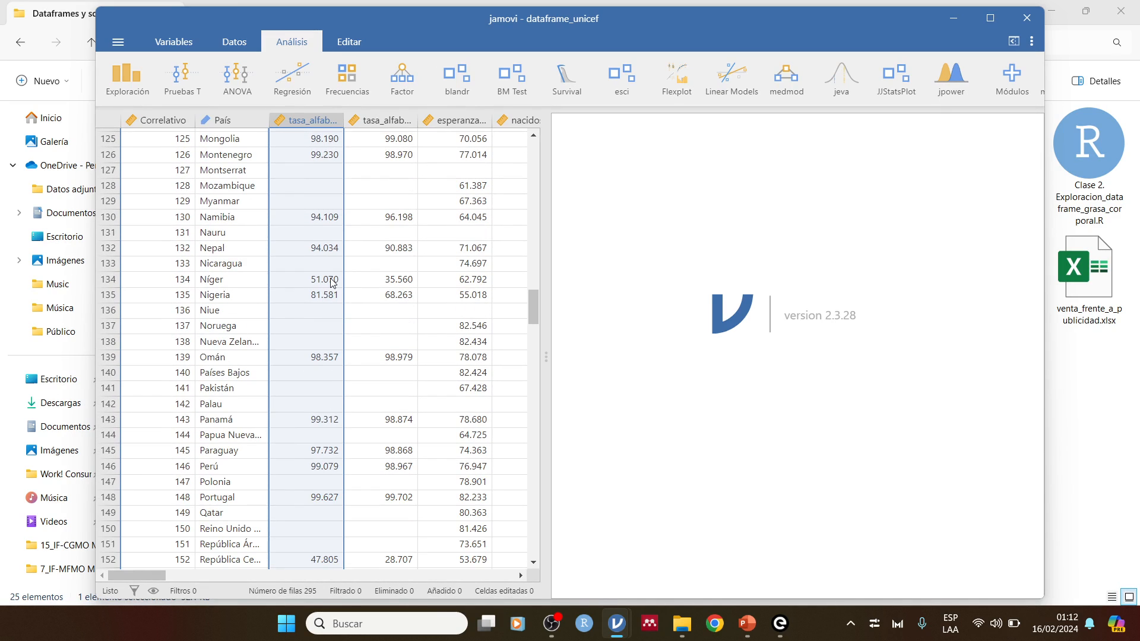
pyautogui.scroll(-3, 324, 442)
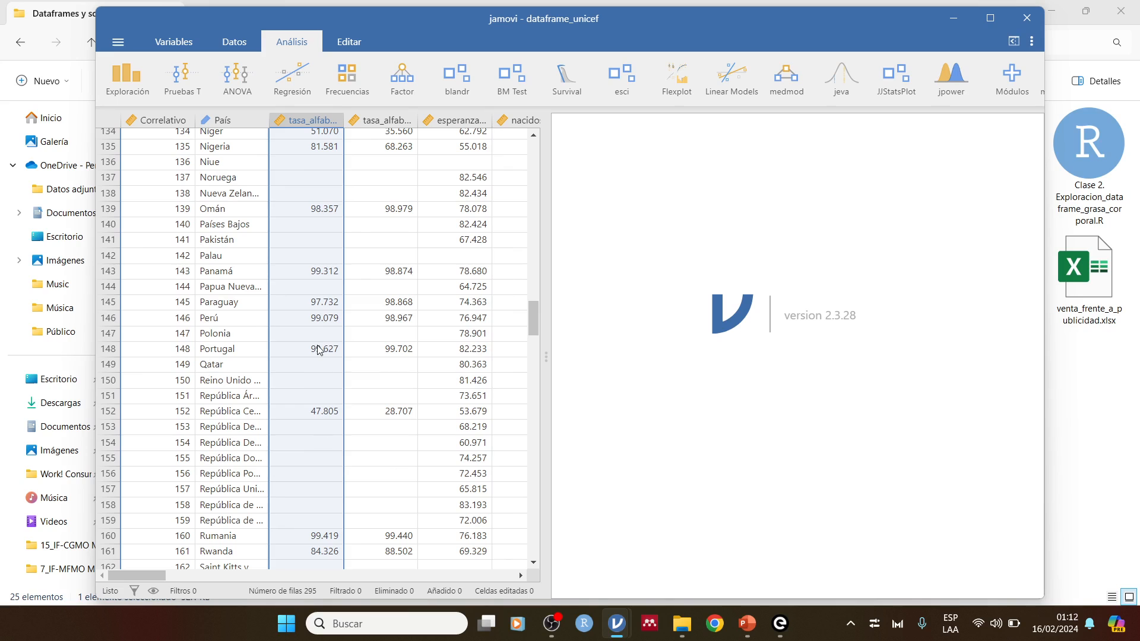
pyautogui.scroll(-5, 315, 372)
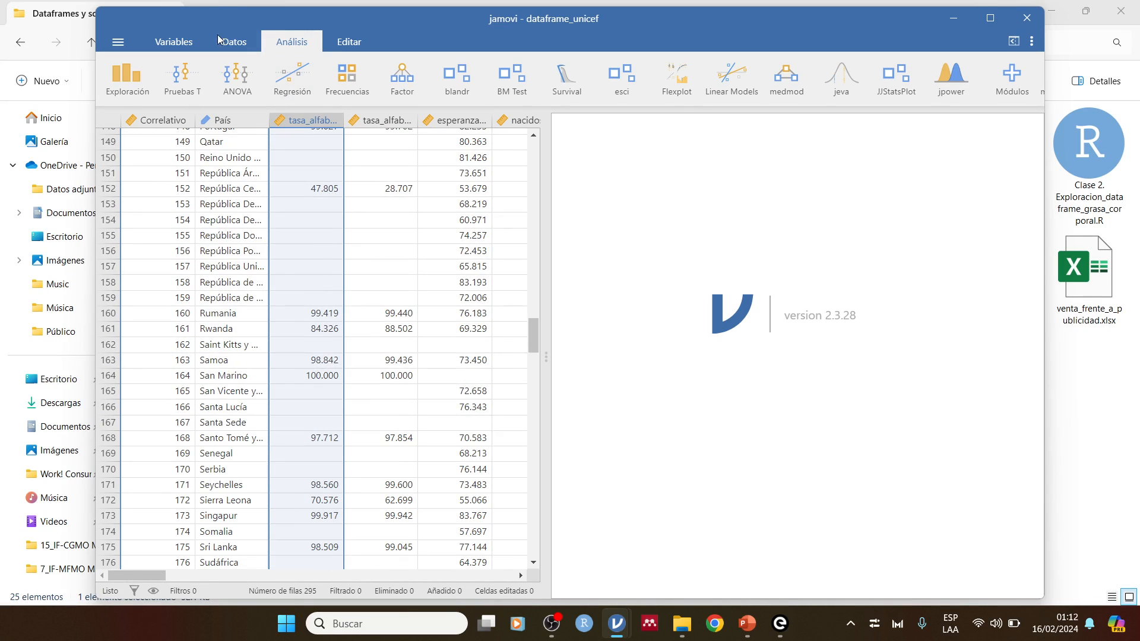
# Create a Descriptivas analysis of tasa_alfabetizacion_mujeres_2019 and tasa_alfabetizacion_hombres_2019 with the variables in rows (Variables en filas).
pyautogui.click(126, 77)
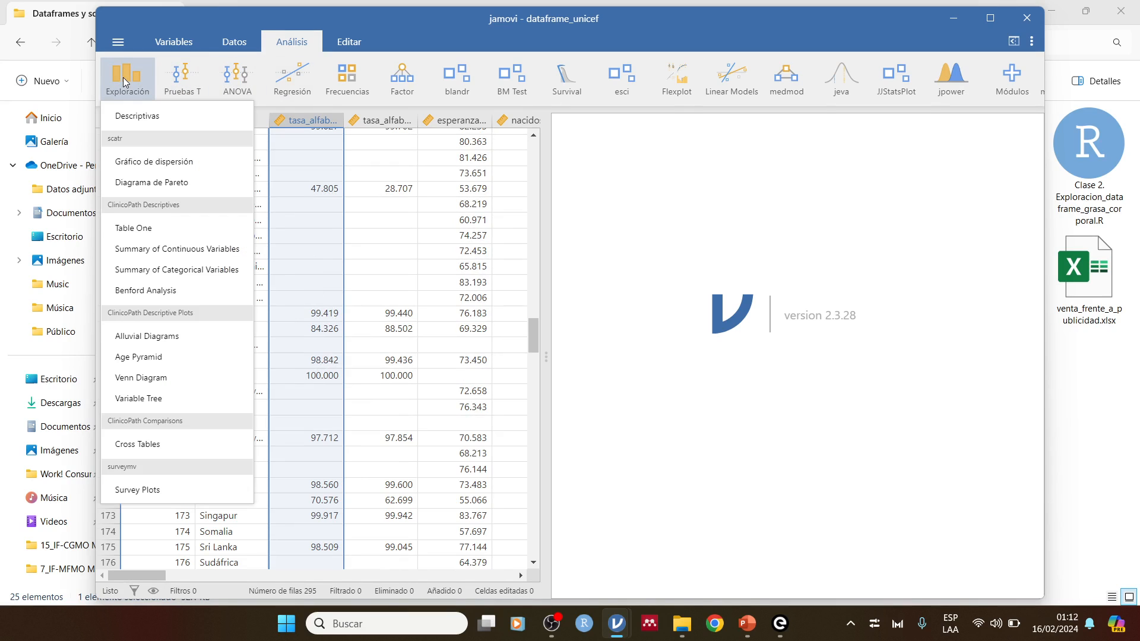
pyautogui.click(137, 112)
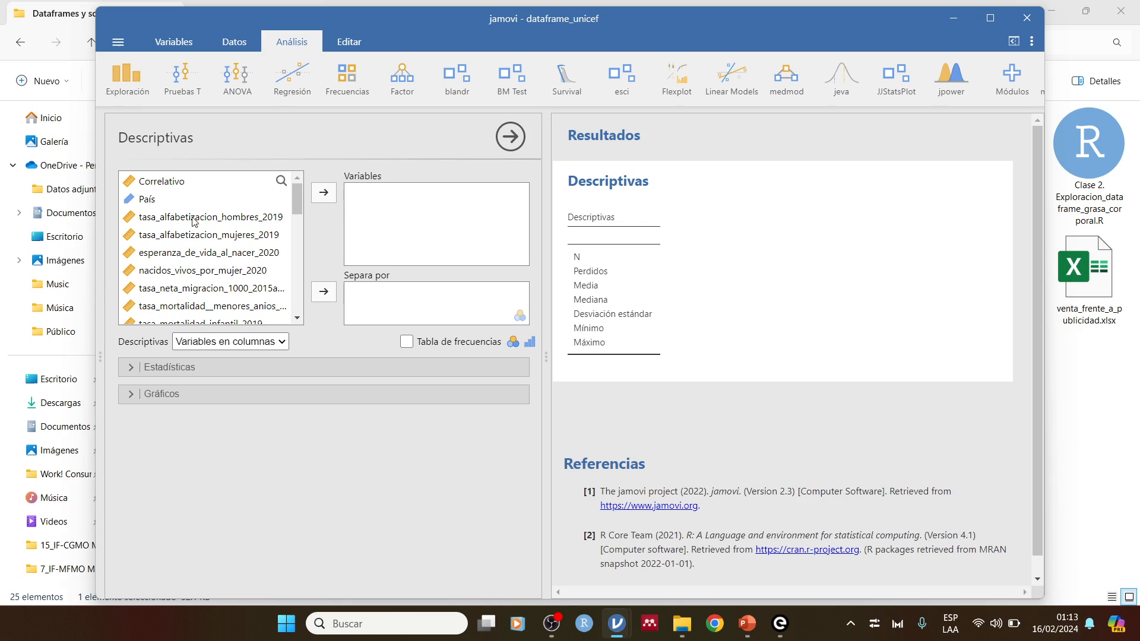
pyautogui.click(218, 236)
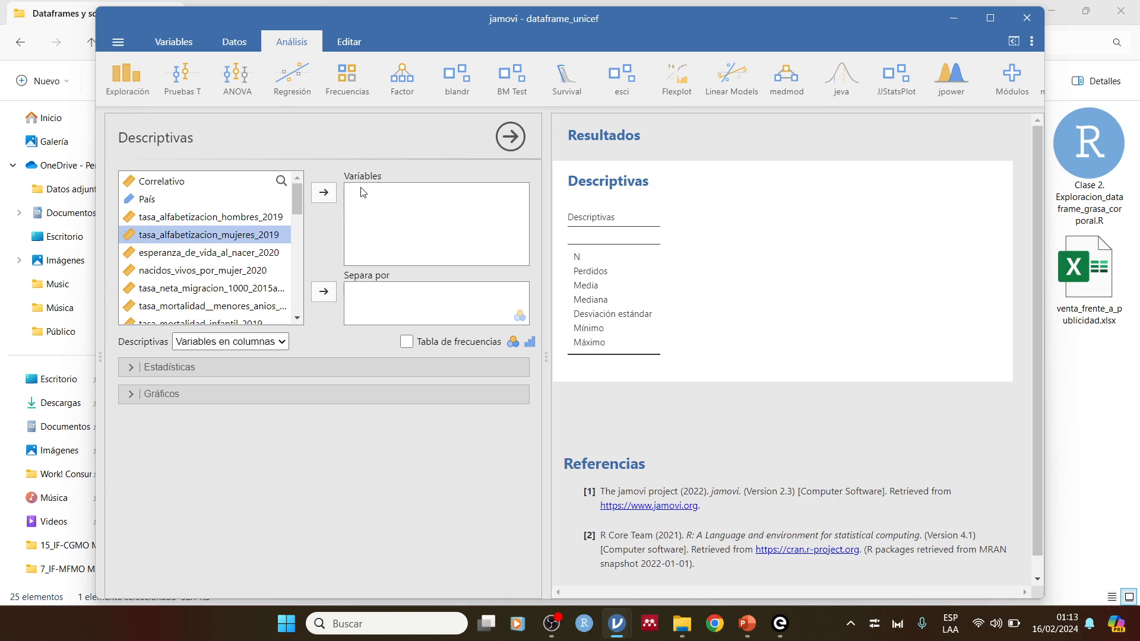
pyautogui.click(333, 198)
pyautogui.click(222, 217)
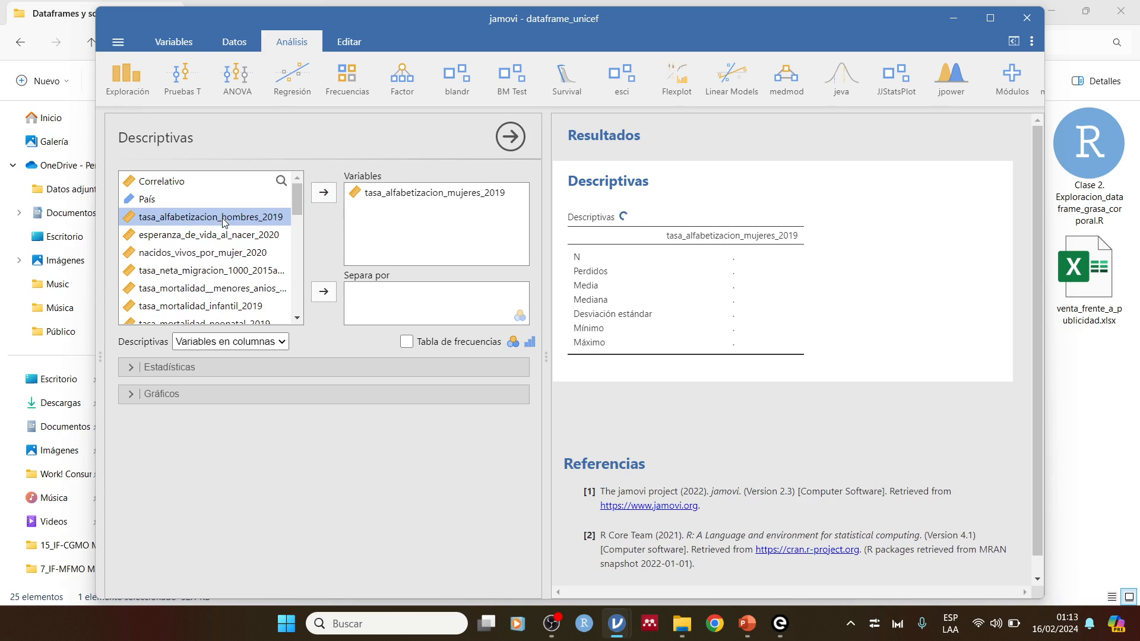
pyautogui.click(325, 195)
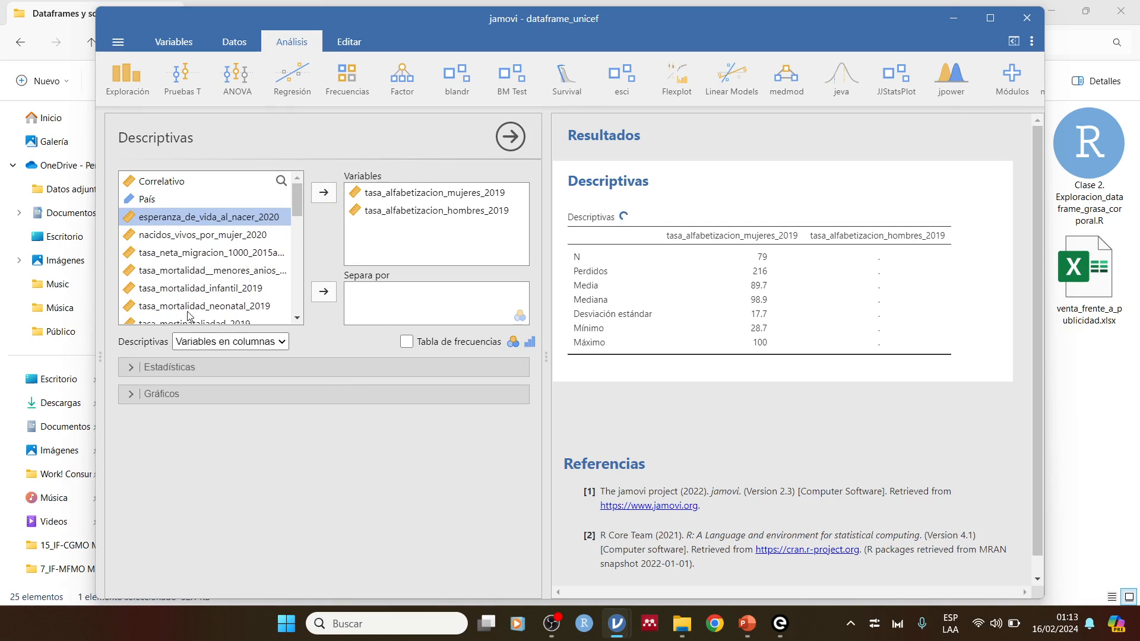
pyautogui.click(230, 342)
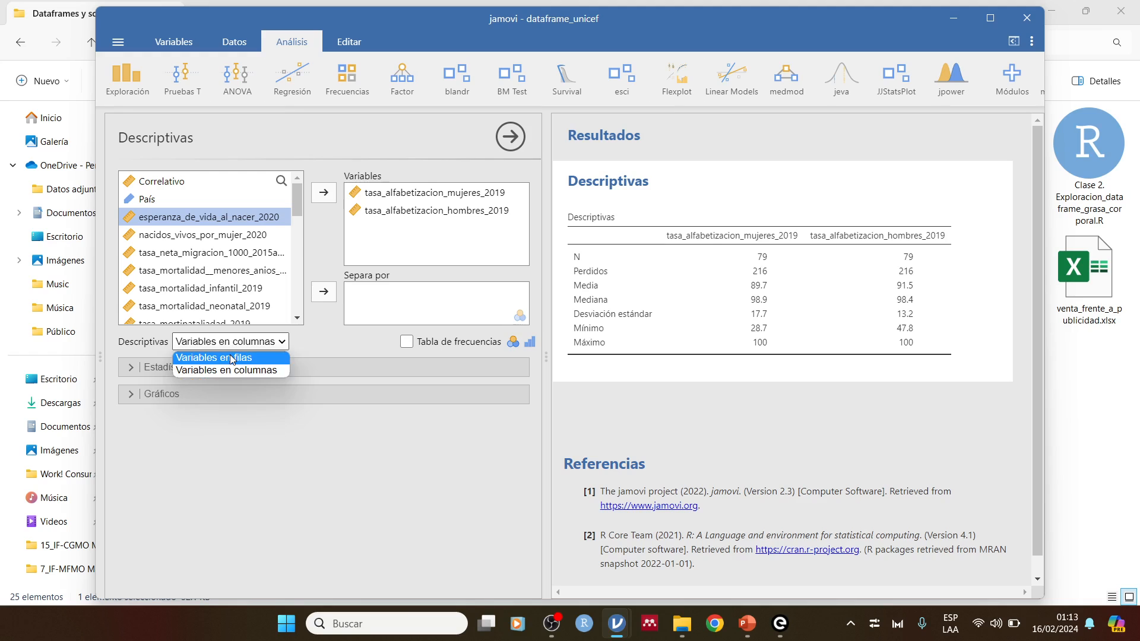
pyautogui.click(230, 358)
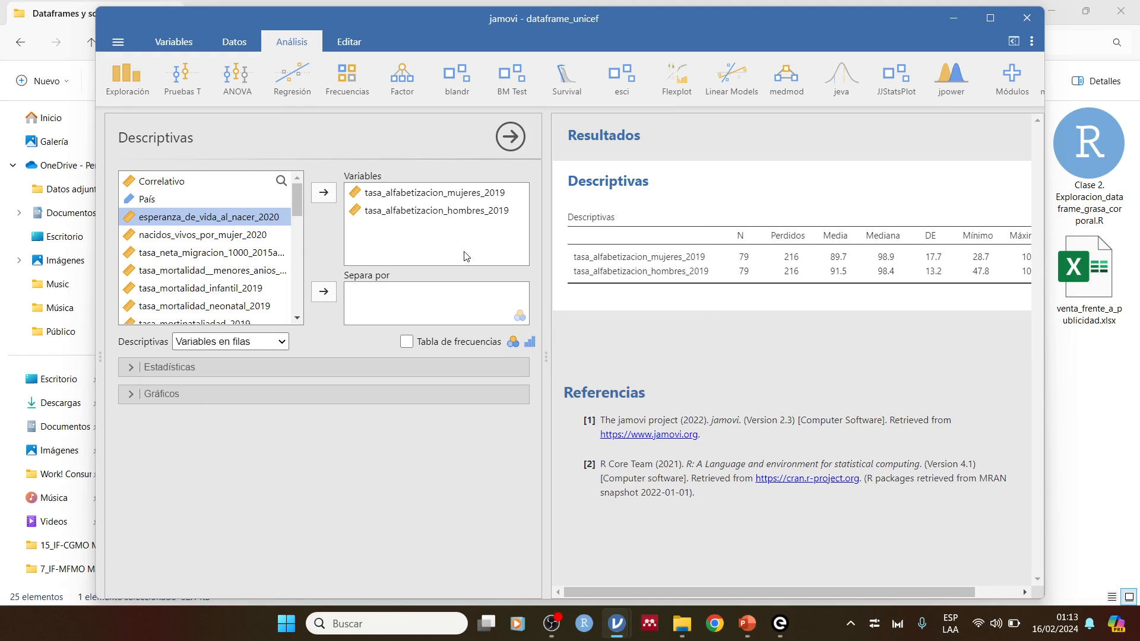
# Remove Perdidos, Mínimo and Máximo from the Descriptivas table and add the Shapiro-Wilk normality test.
pyautogui.click(128, 374)
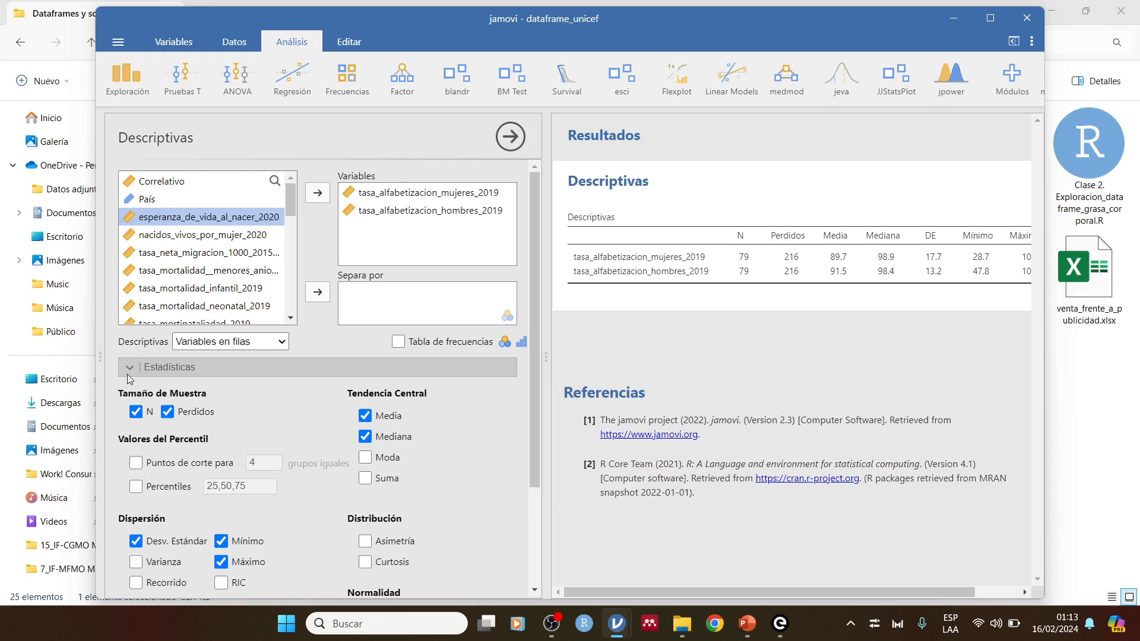
pyautogui.click(168, 412)
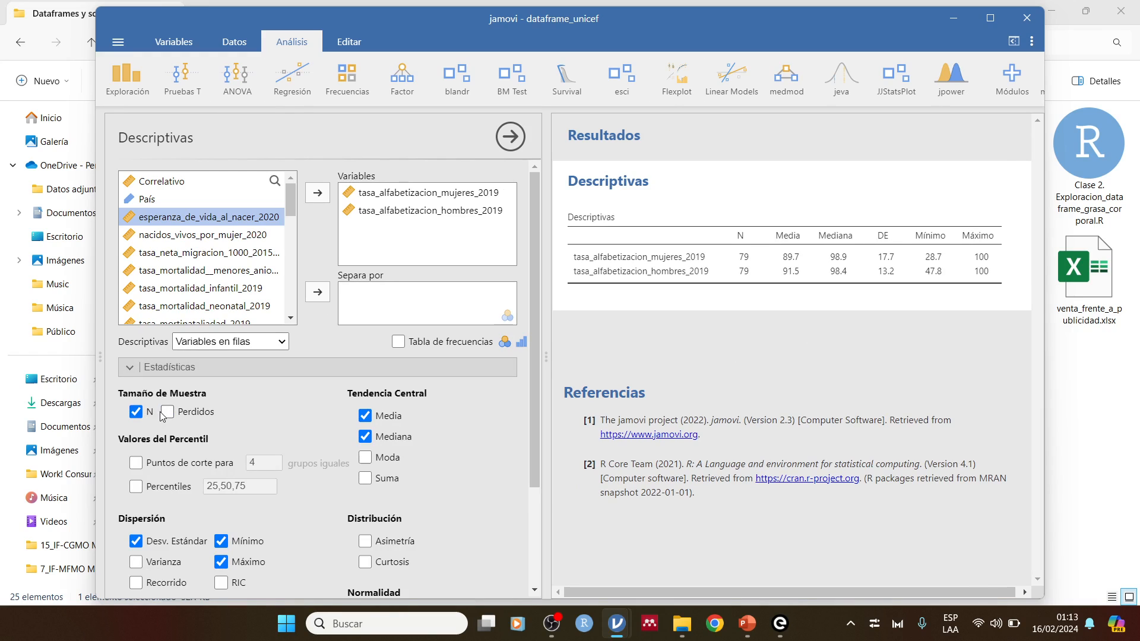
pyautogui.click(221, 541)
pyautogui.click(221, 562)
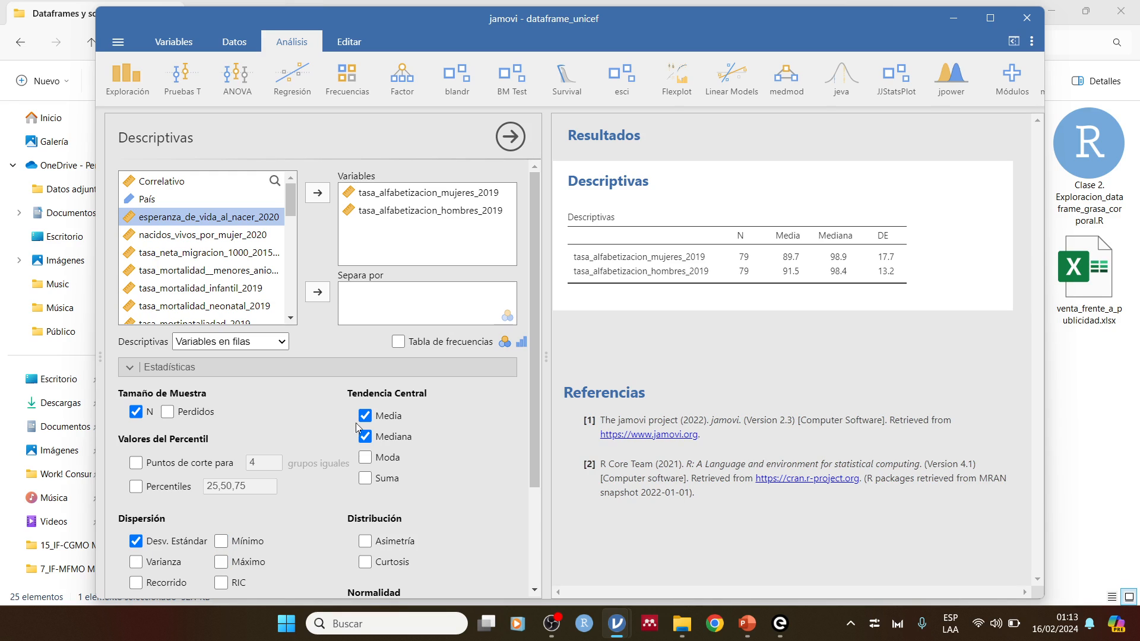
pyautogui.scroll(-3, 262, 496)
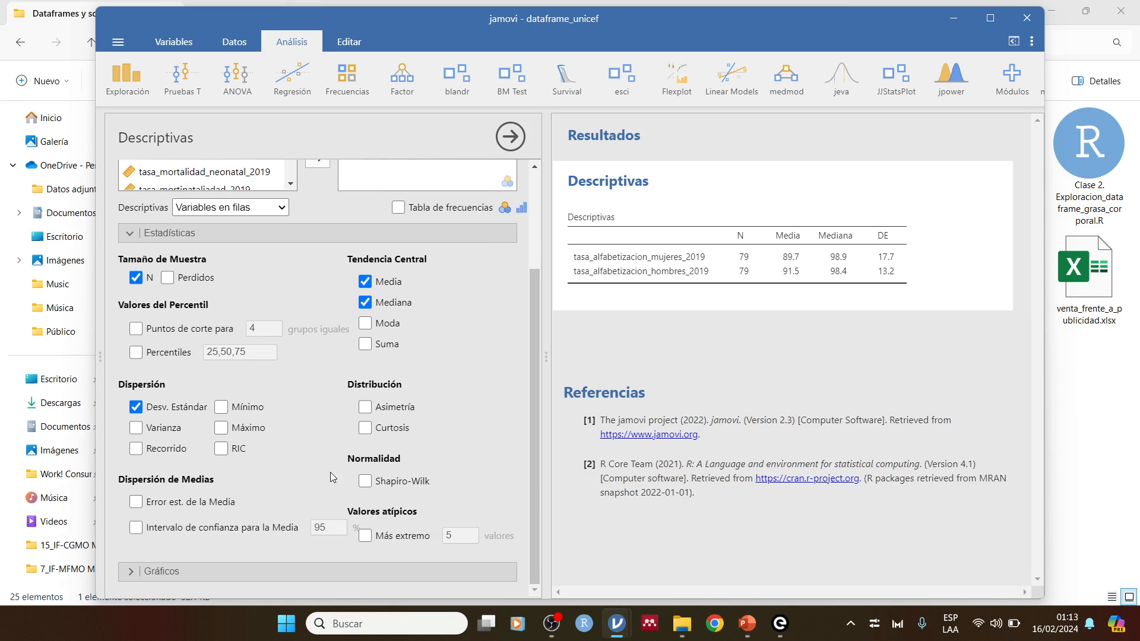
pyautogui.click(365, 481)
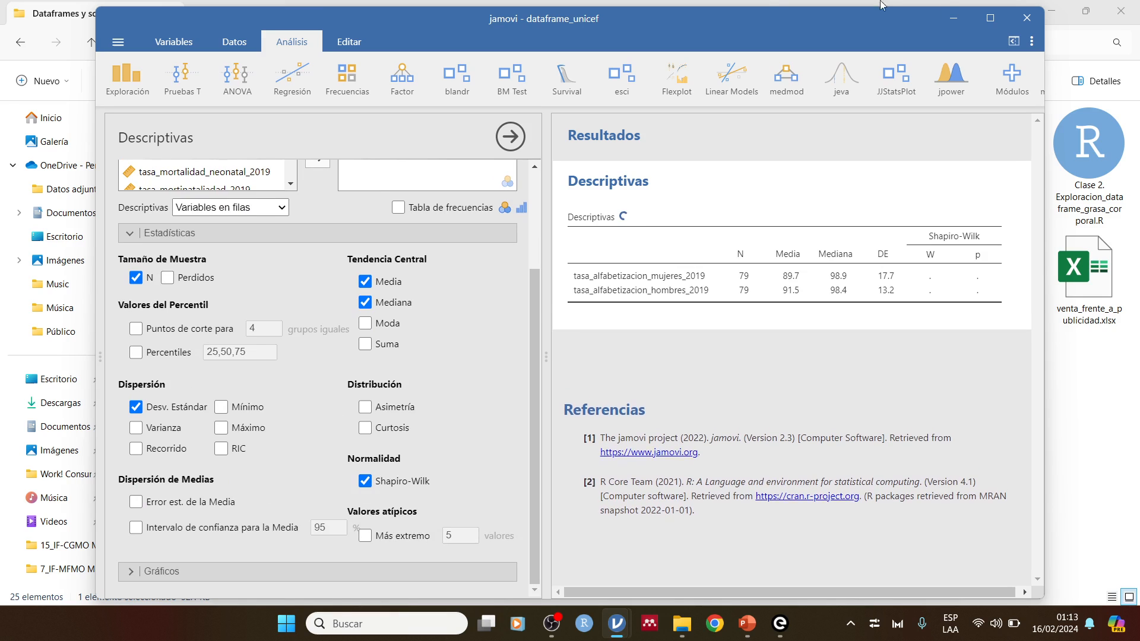
# Maximize the dataframe_unicef window and add a histogram, Q-Q plot and box plot for both literacy variables.
pyautogui.click(995, 23)
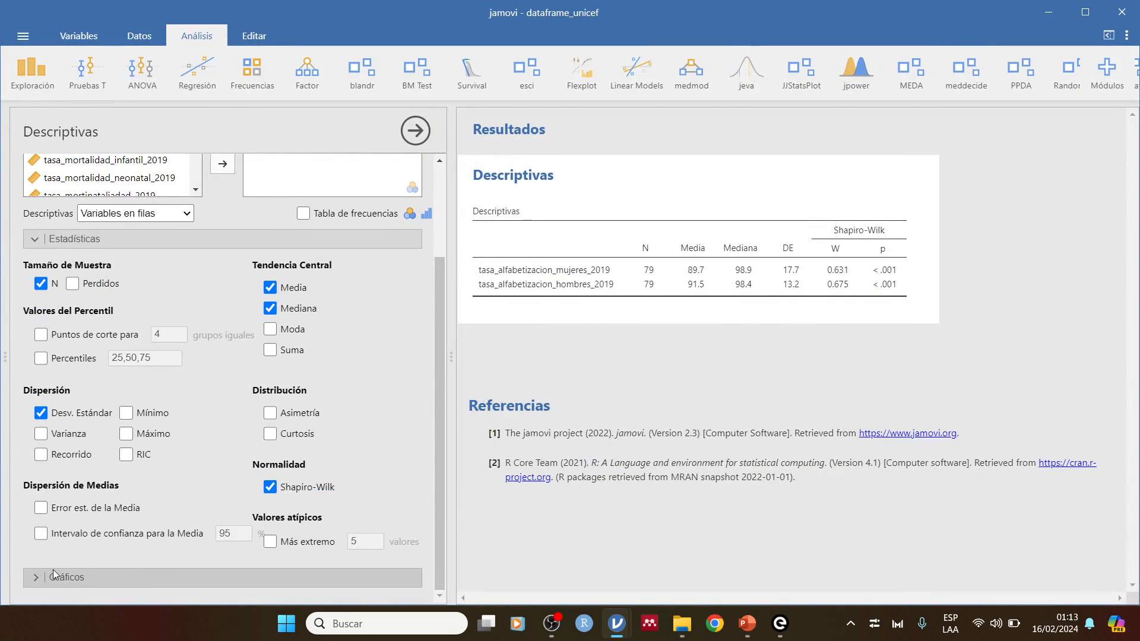
pyautogui.click(35, 579)
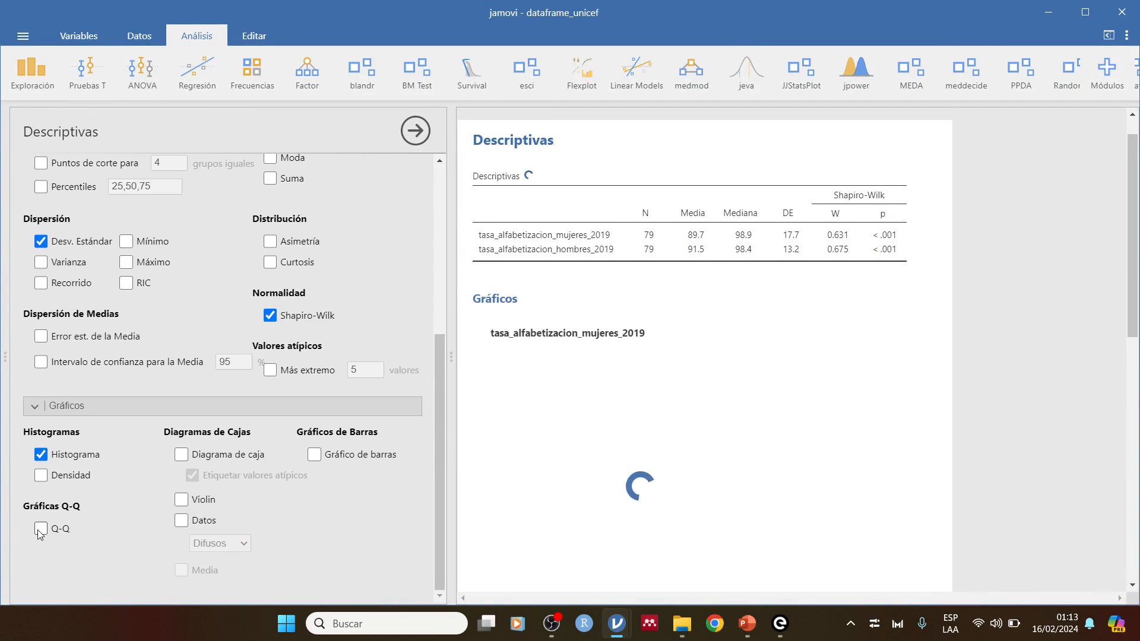
pyautogui.click(38, 531)
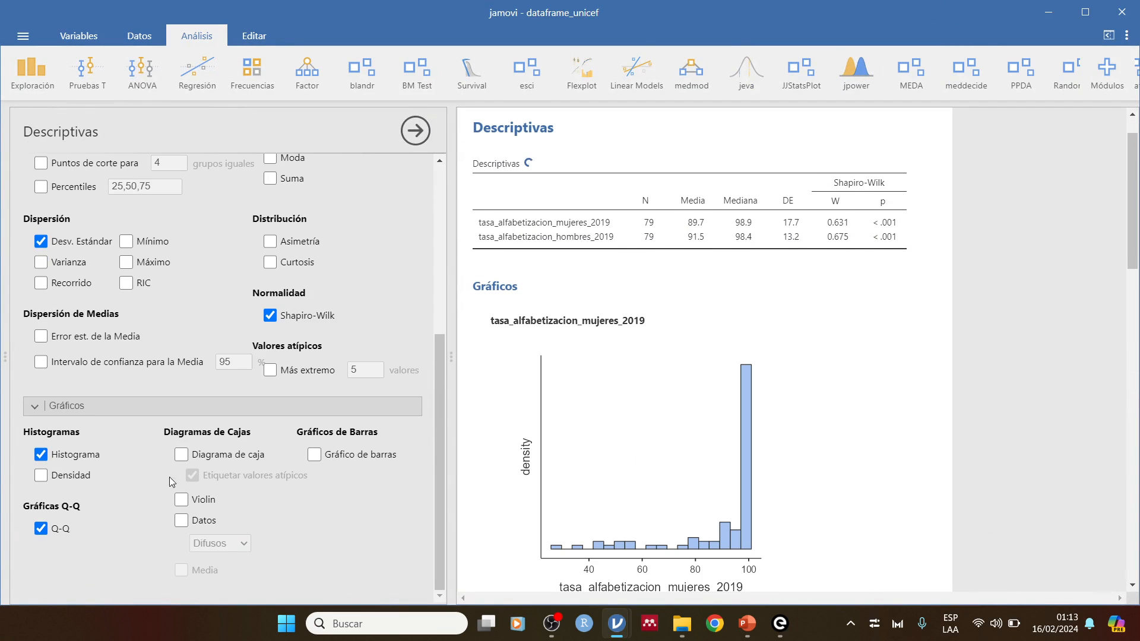
pyautogui.click(181, 454)
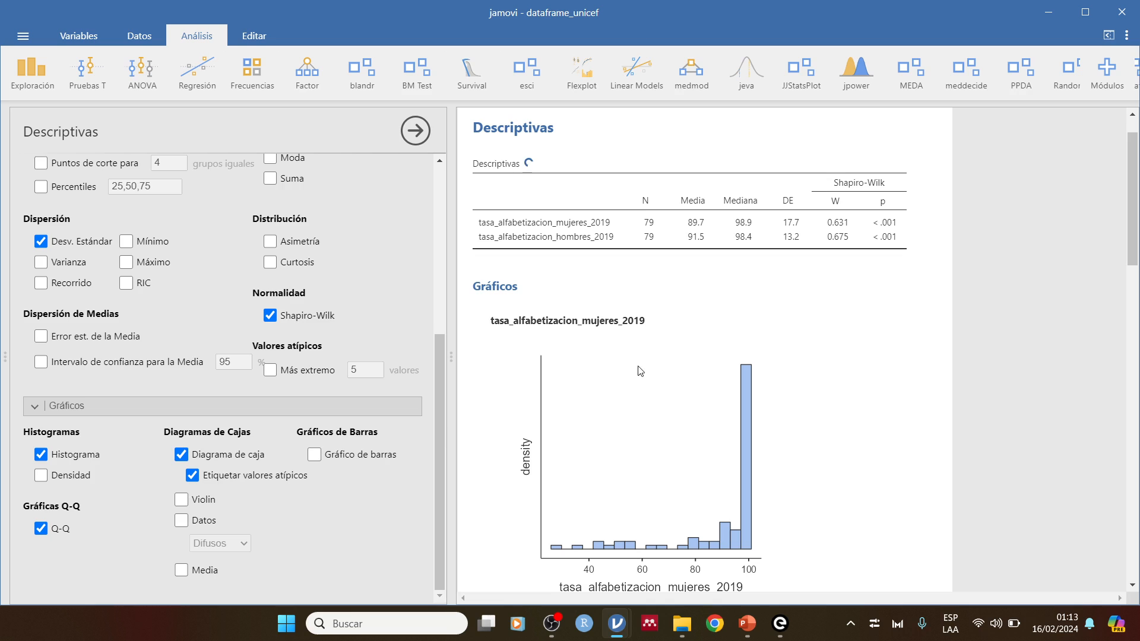
# Review the Q-Q plots, histogram and box plot outliers of the women's and men's literacy rates against normality.
pyautogui.scroll(-10, 822, 399)
pyautogui.scroll(-3, 823, 401)
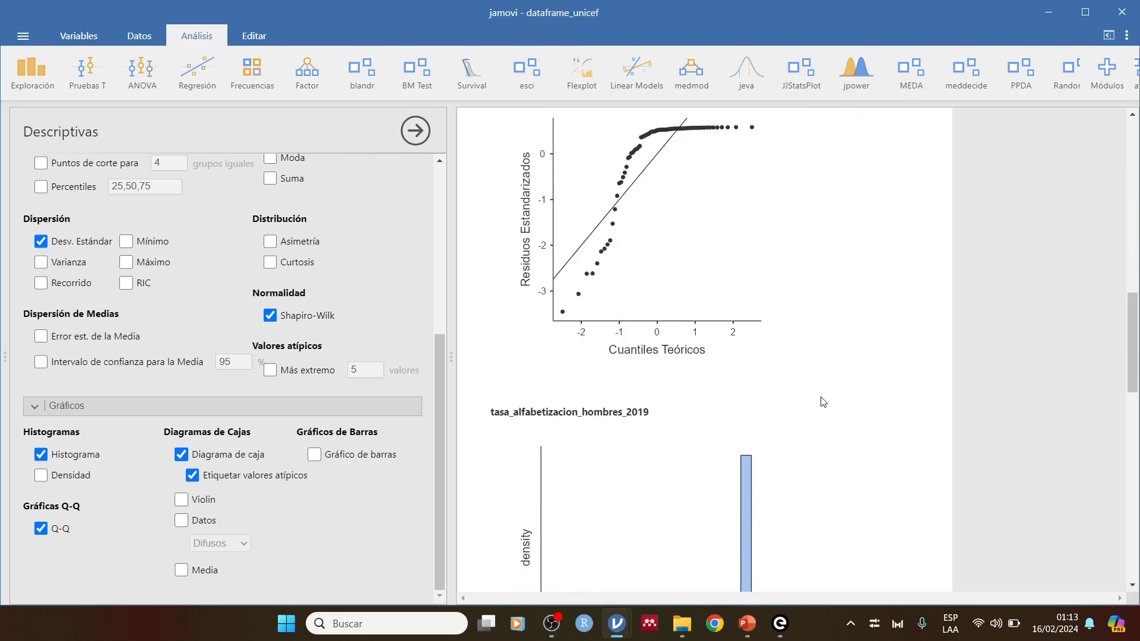
pyautogui.scroll(3, 707, 290)
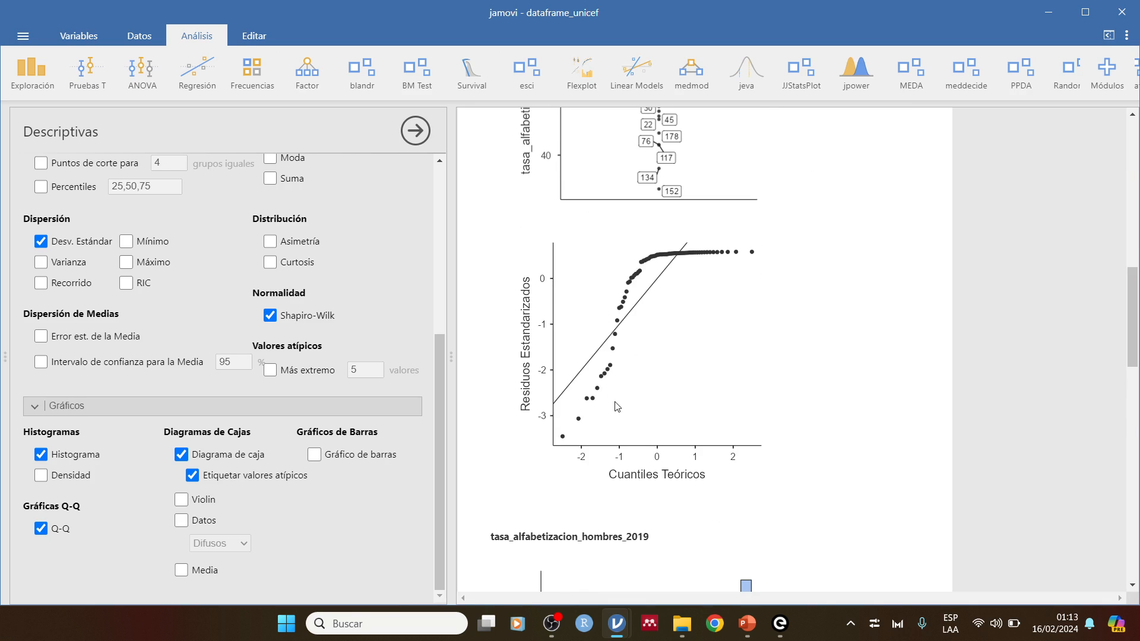
pyautogui.scroll(-5, 617, 407)
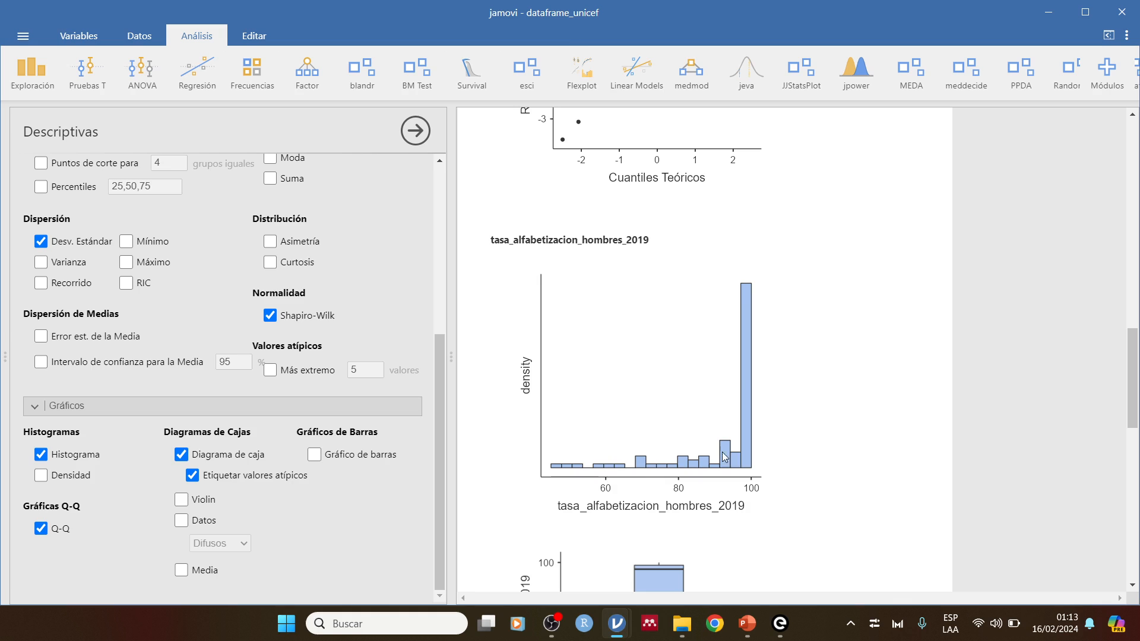
pyautogui.scroll(-5, 703, 478)
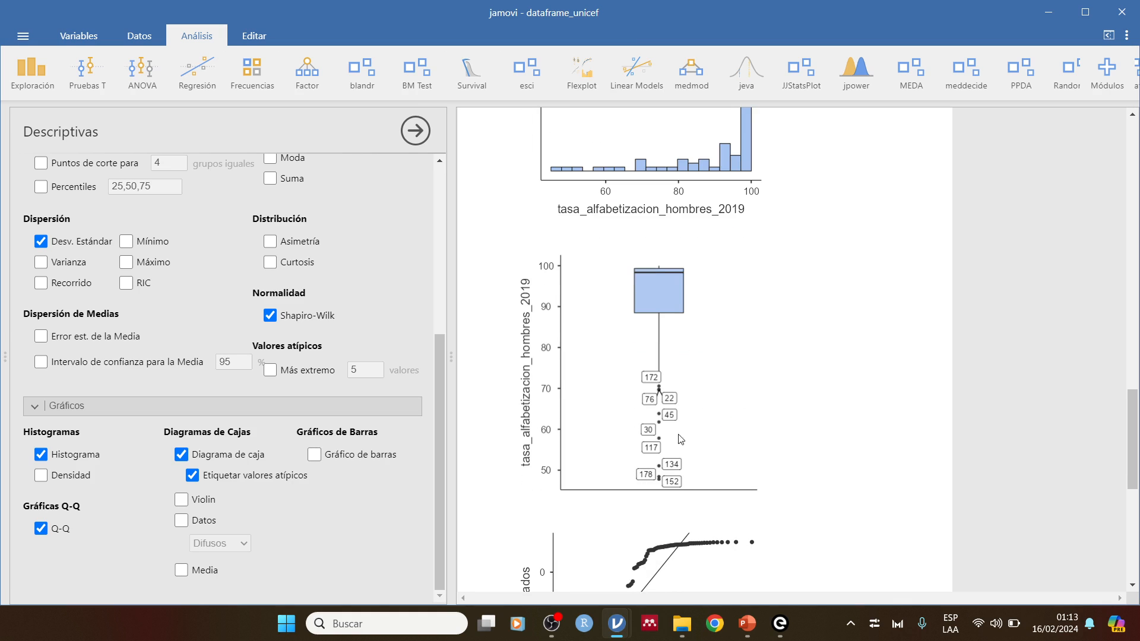
pyautogui.scroll(-5, 677, 436)
pyautogui.scroll(3, 669, 373)
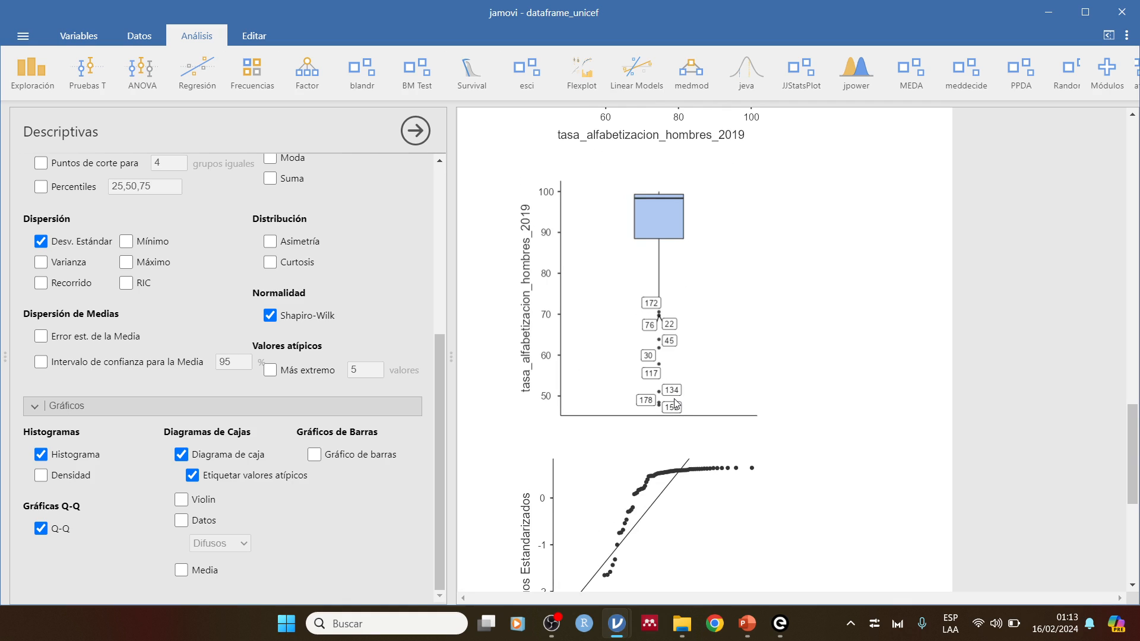
pyautogui.scroll(-1, 675, 388)
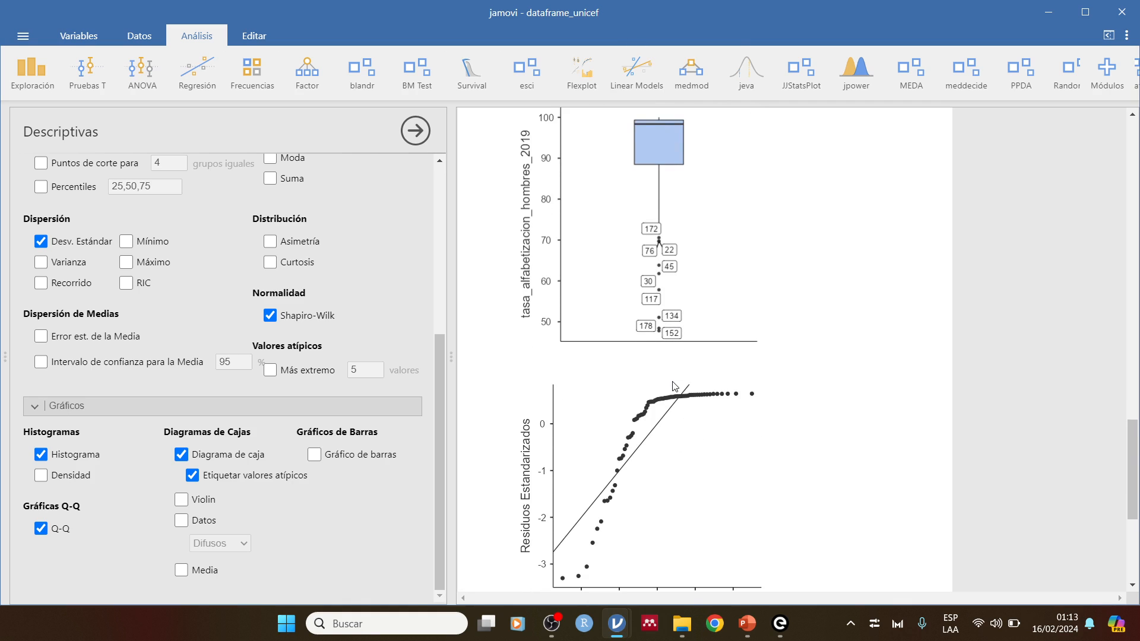
# Add skewness (Asimetría) and kurtosis (Curtosis) to the Descriptivas table of the women's and men's literacy rates.
pyautogui.scroll(1, 674, 387)
pyautogui.scroll(-3, 675, 388)
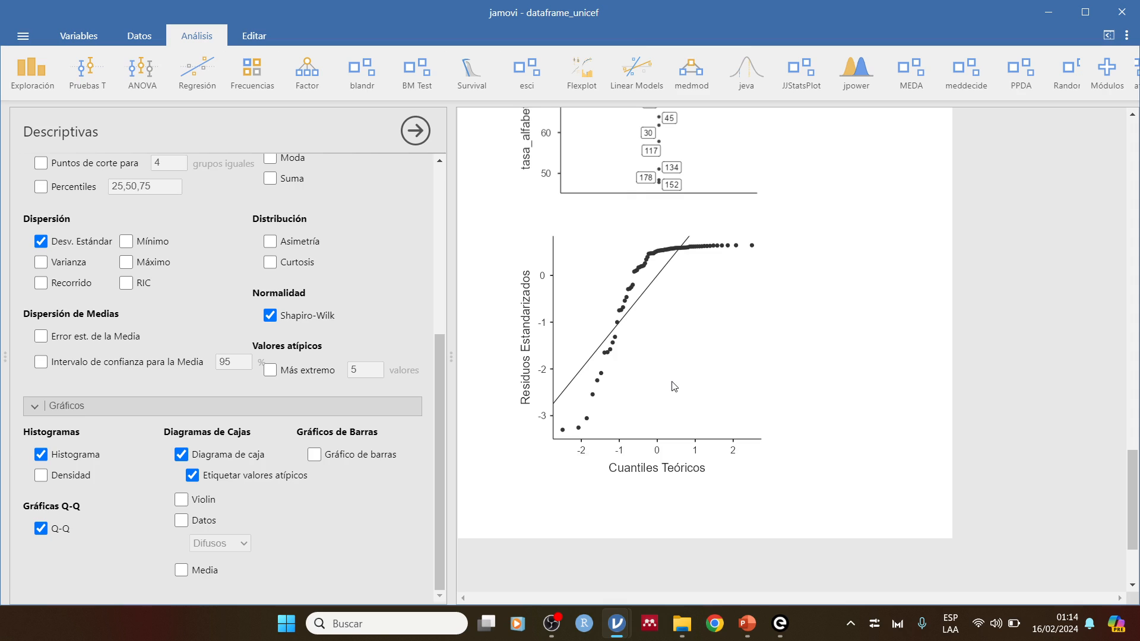
pyautogui.scroll(4, 674, 387)
pyautogui.scroll(12, 675, 387)
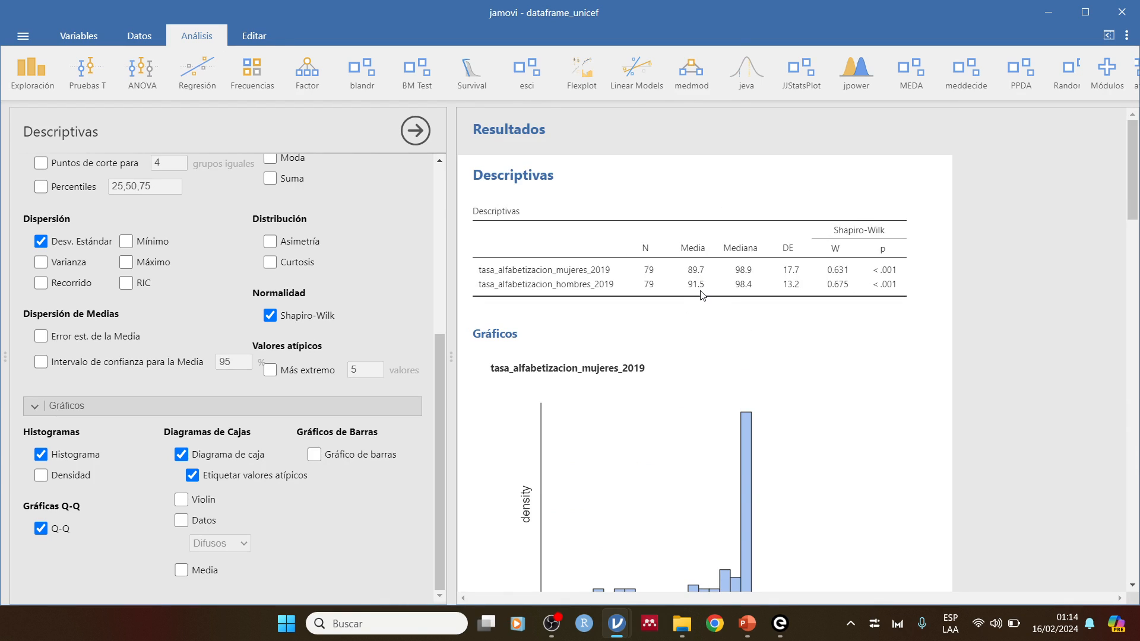
pyautogui.click(271, 243)
pyautogui.click(270, 262)
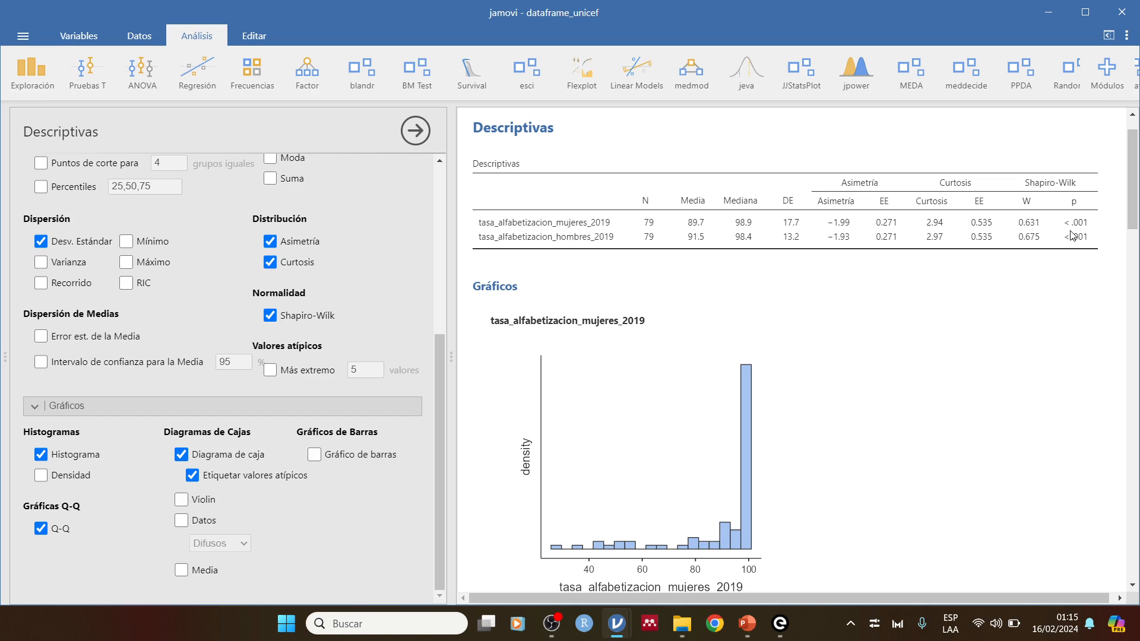
pyautogui.scroll(7, 346, 315)
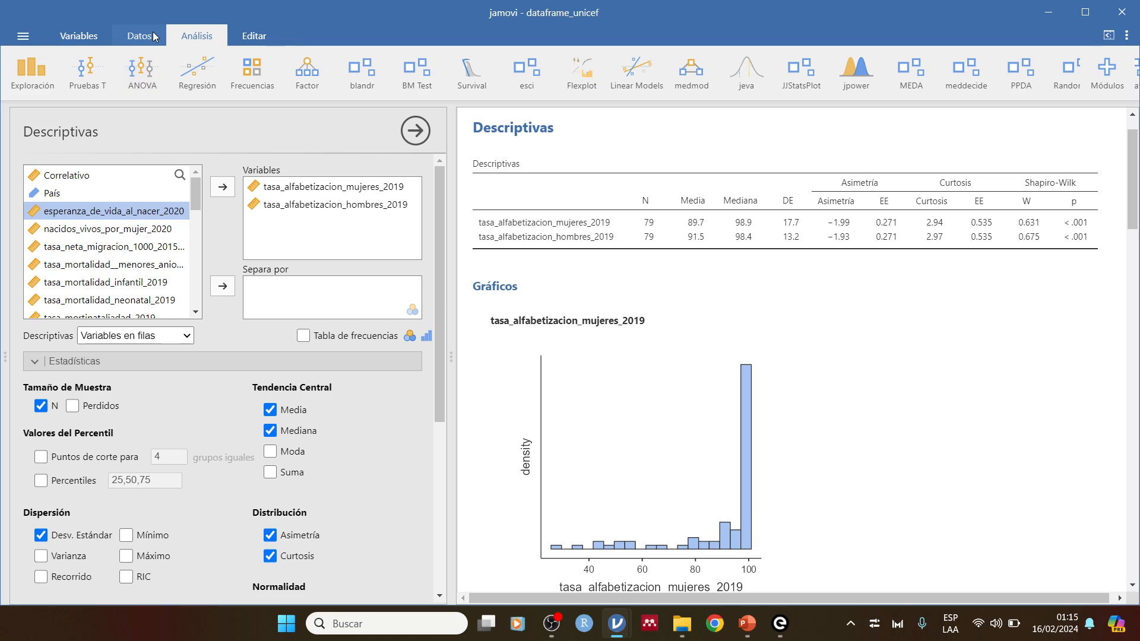
# Open dataframe_grasa_corporal.omv and create a scatter plot (Gráfico de dispersión) with imc as Eje X and porcentaje_grasa_pliegues as Eje Y.
pyautogui.click(682, 635)
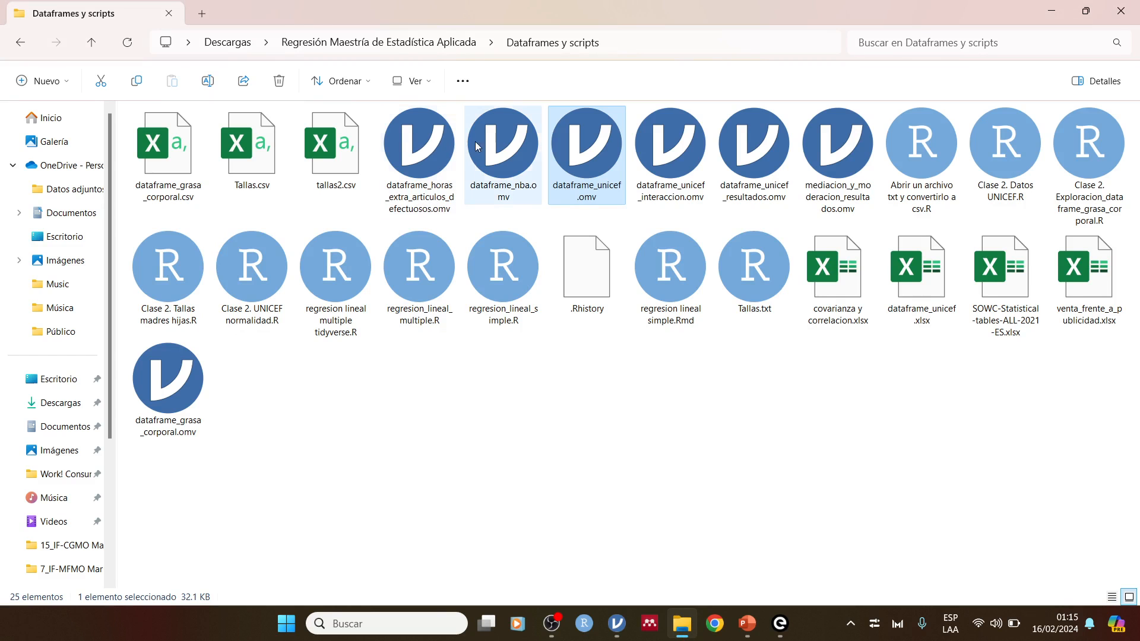
pyautogui.doubleClick(174, 416)
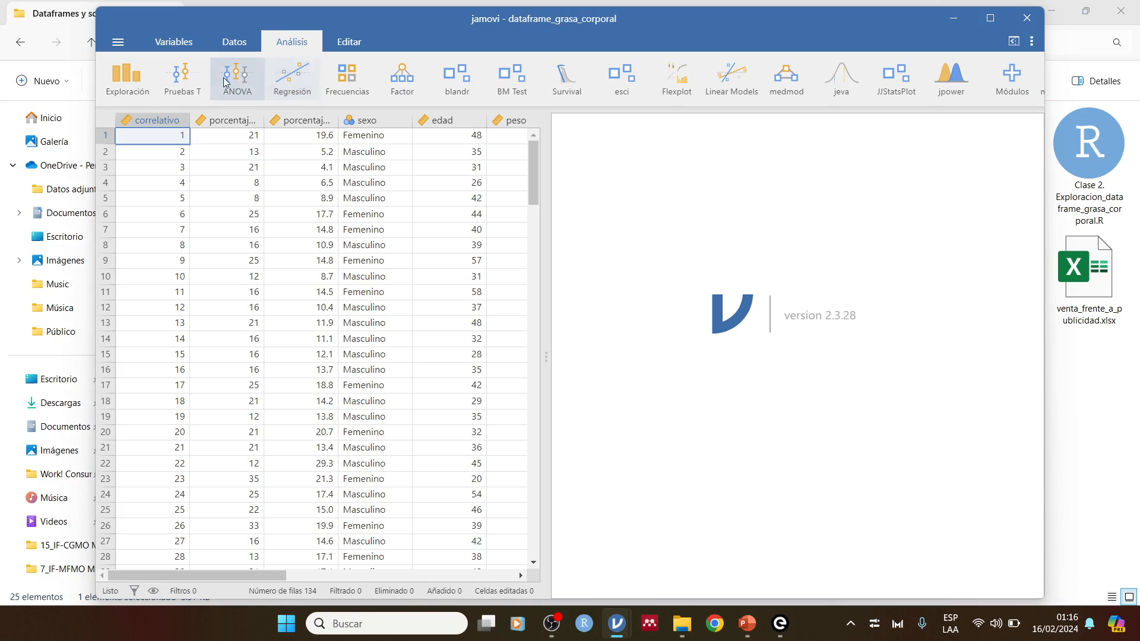
pyautogui.click(145, 83)
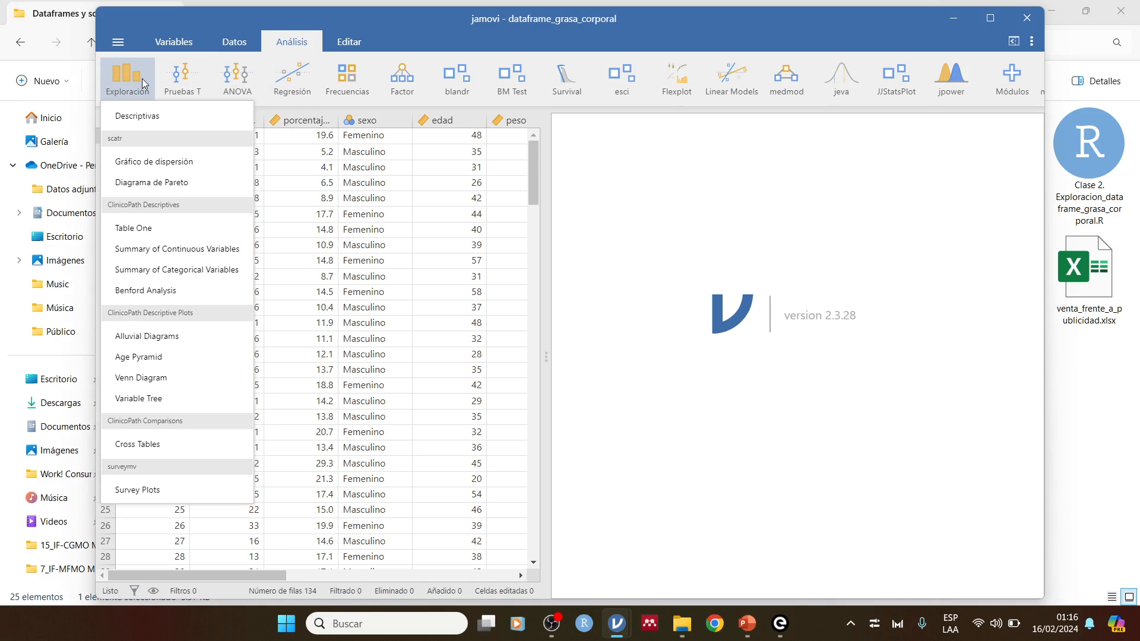
pyautogui.click(162, 163)
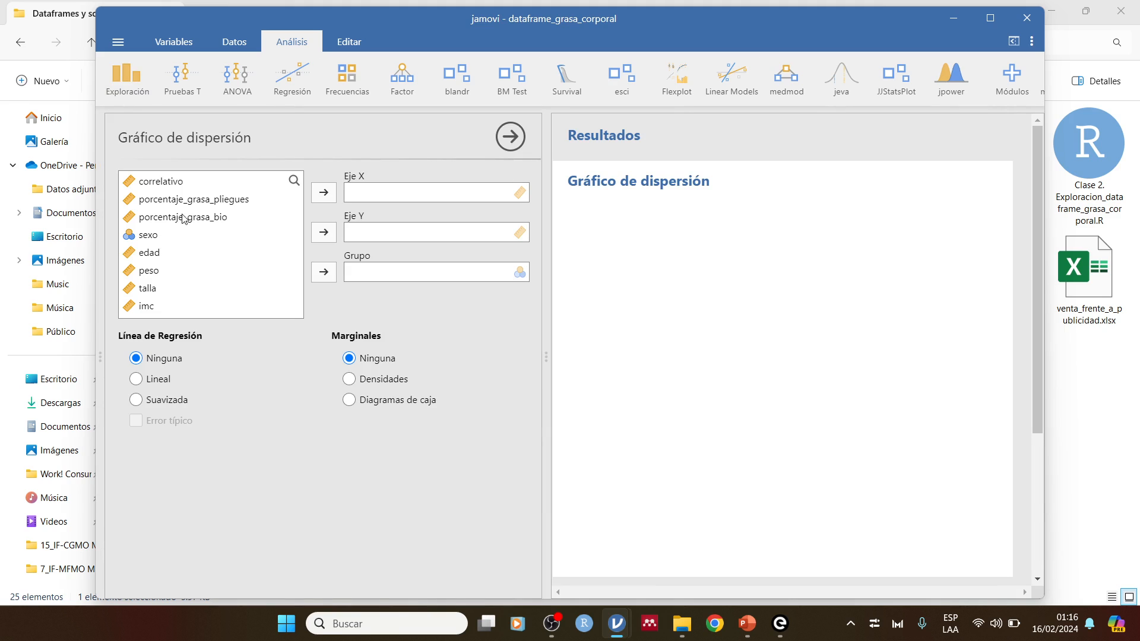
pyautogui.click(196, 203)
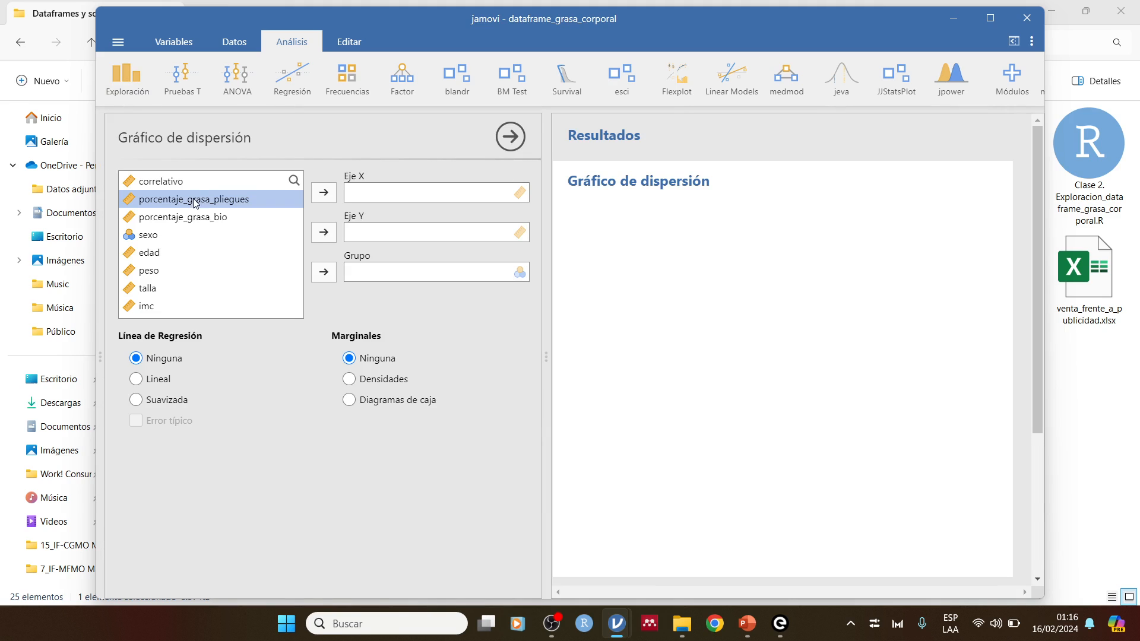
pyautogui.click(324, 232)
pyautogui.click(147, 289)
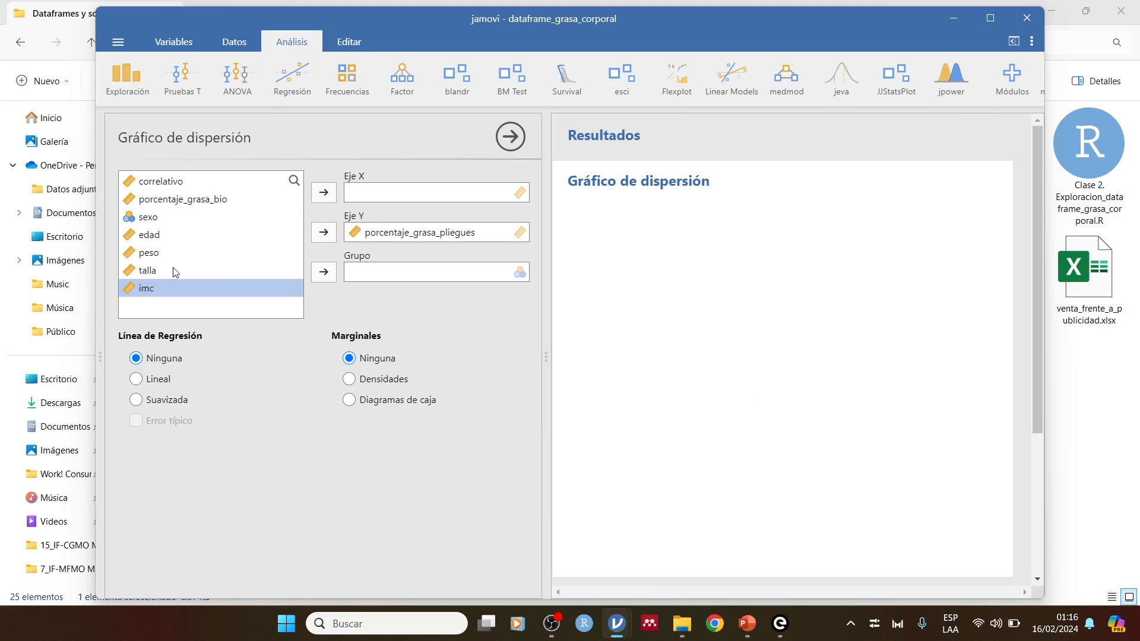
pyautogui.click(323, 195)
# Group the scatter plot by sexo and review how the points of each sex are distributed.
pyautogui.click(148, 218)
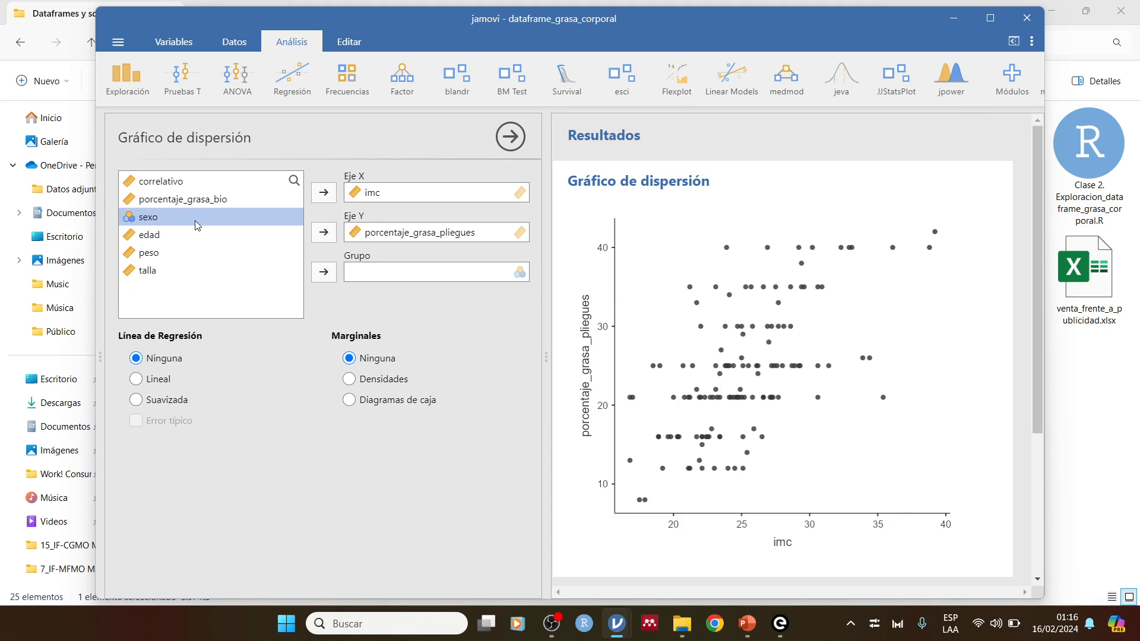
pyautogui.click(323, 272)
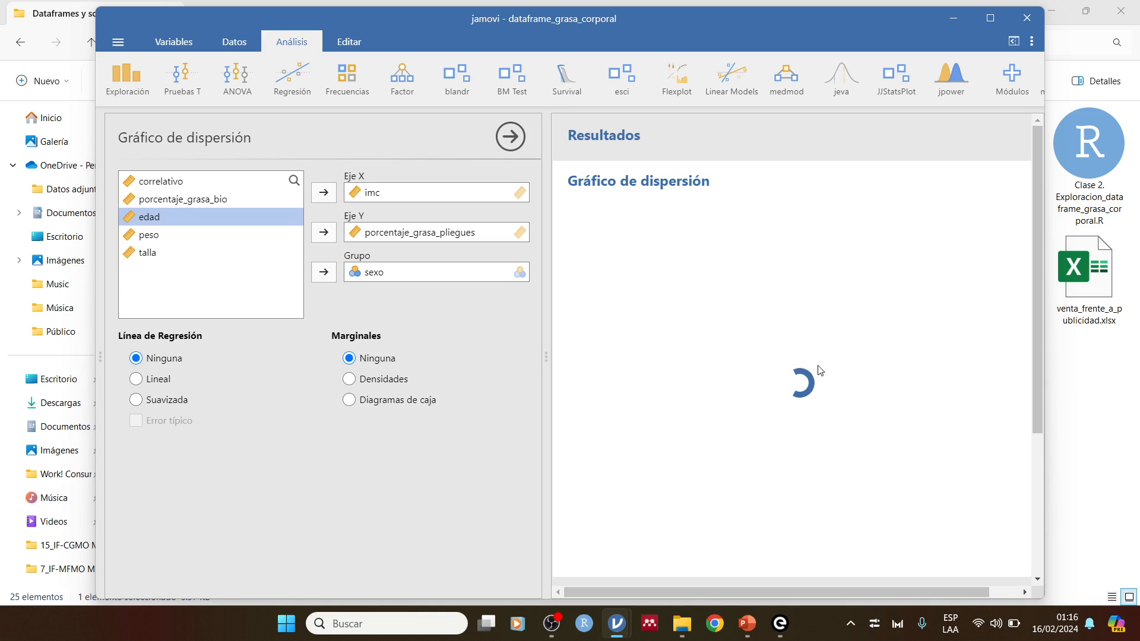
pyautogui.scroll(-5, 1013, 424)
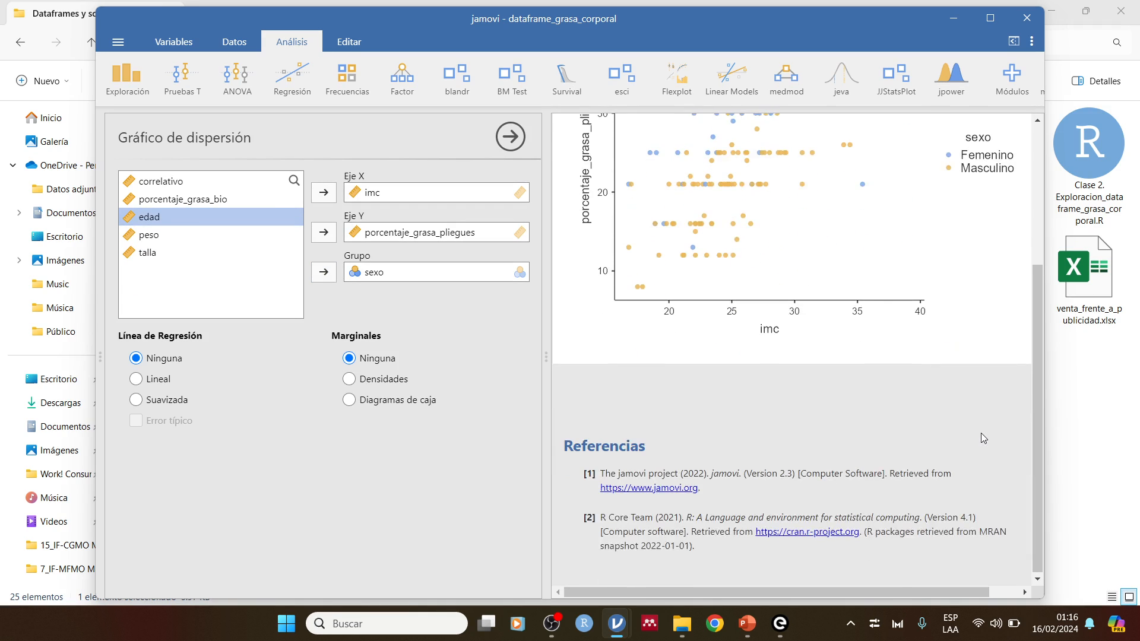
pyautogui.scroll(3, 950, 428)
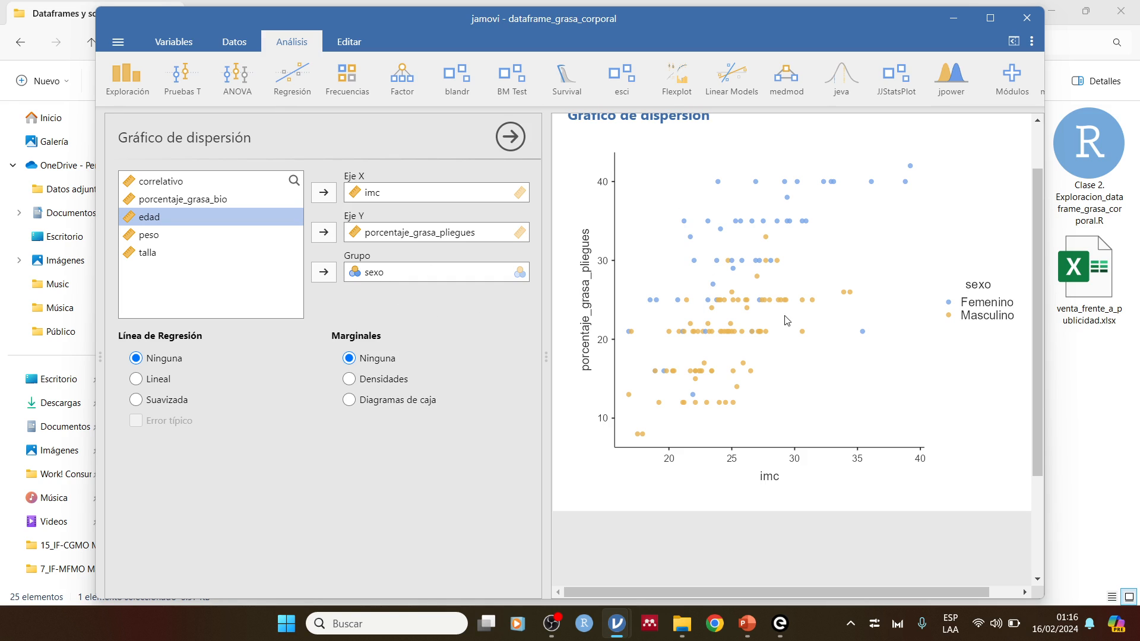
pyautogui.scroll(2, 787, 324)
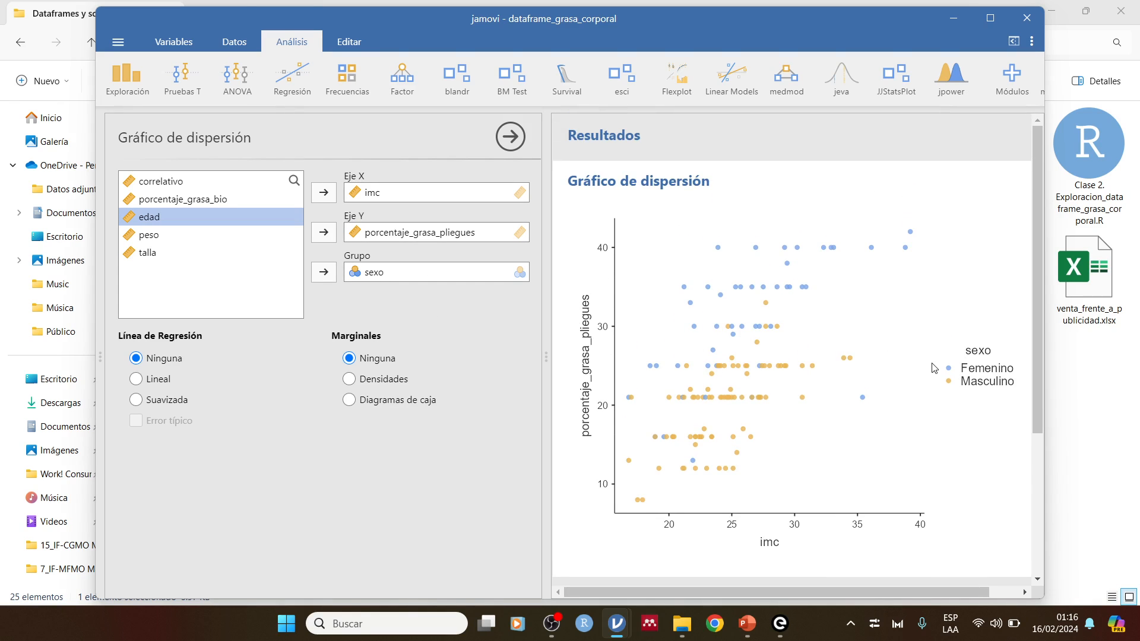
pyautogui.scroll(-3, 933, 365)
pyautogui.scroll(3, 933, 365)
# Create a Correlación Parcial analysis of porcentaje_grasa_pliegues and imc with sexo as the control variable.
pyautogui.click(294, 80)
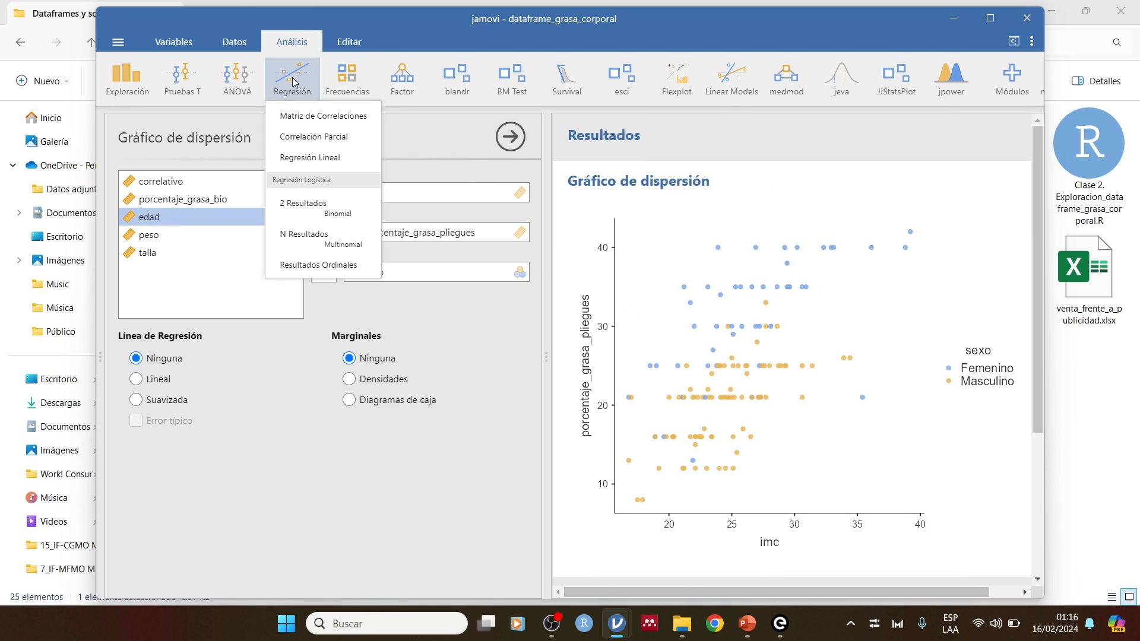
pyautogui.click(313, 138)
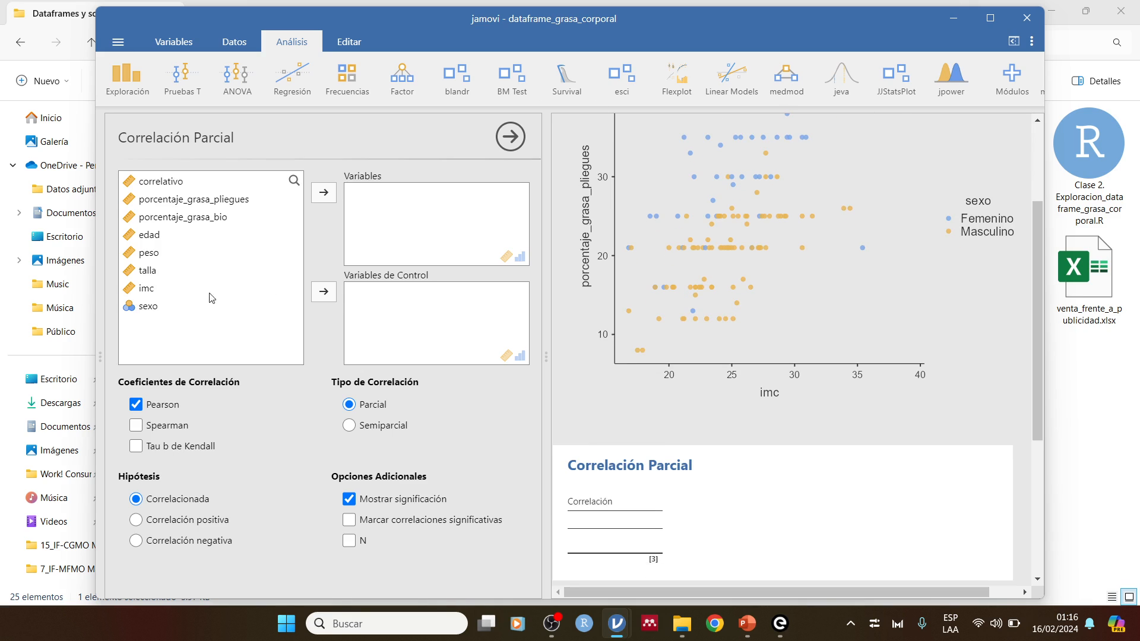
pyautogui.click(146, 308)
pyautogui.click(324, 291)
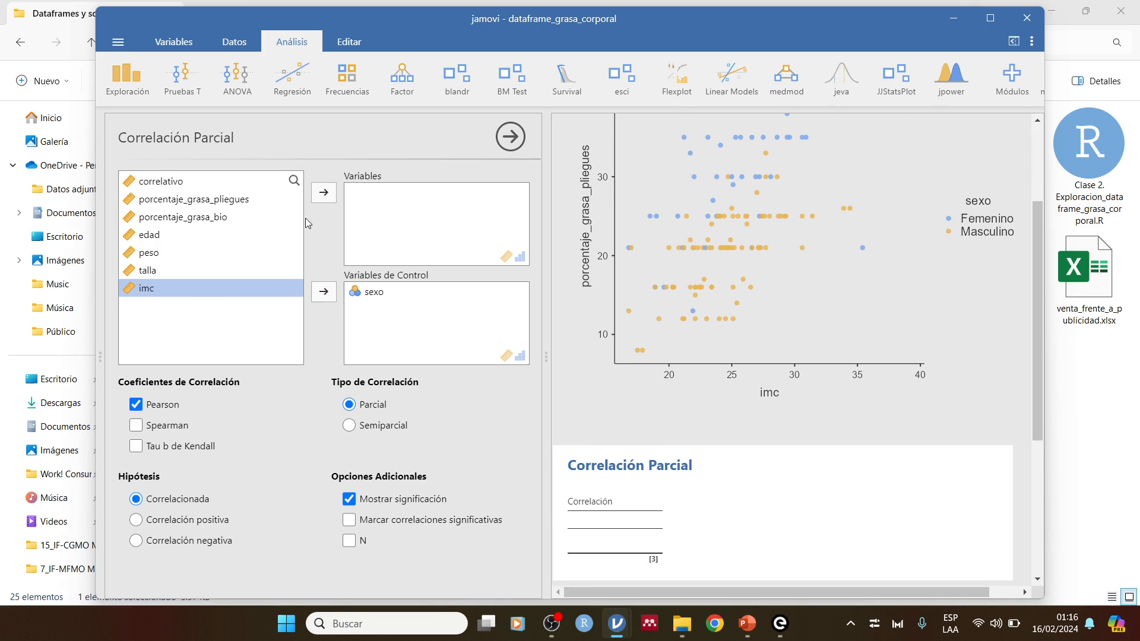
pyautogui.click(202, 205)
pyautogui.click(323, 192)
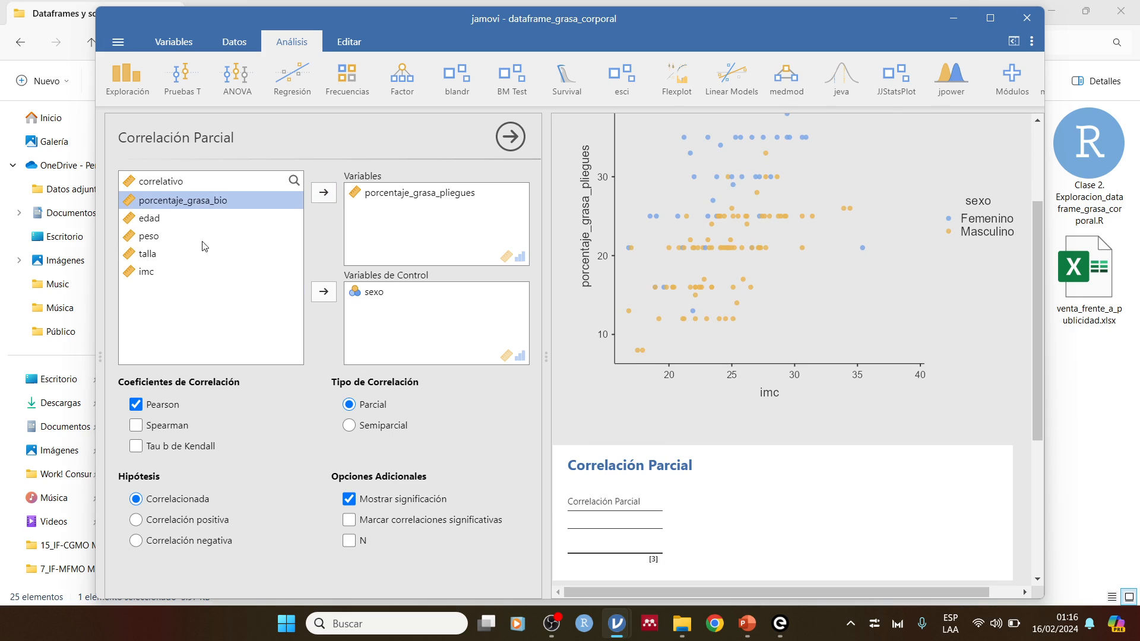
pyautogui.click(156, 270)
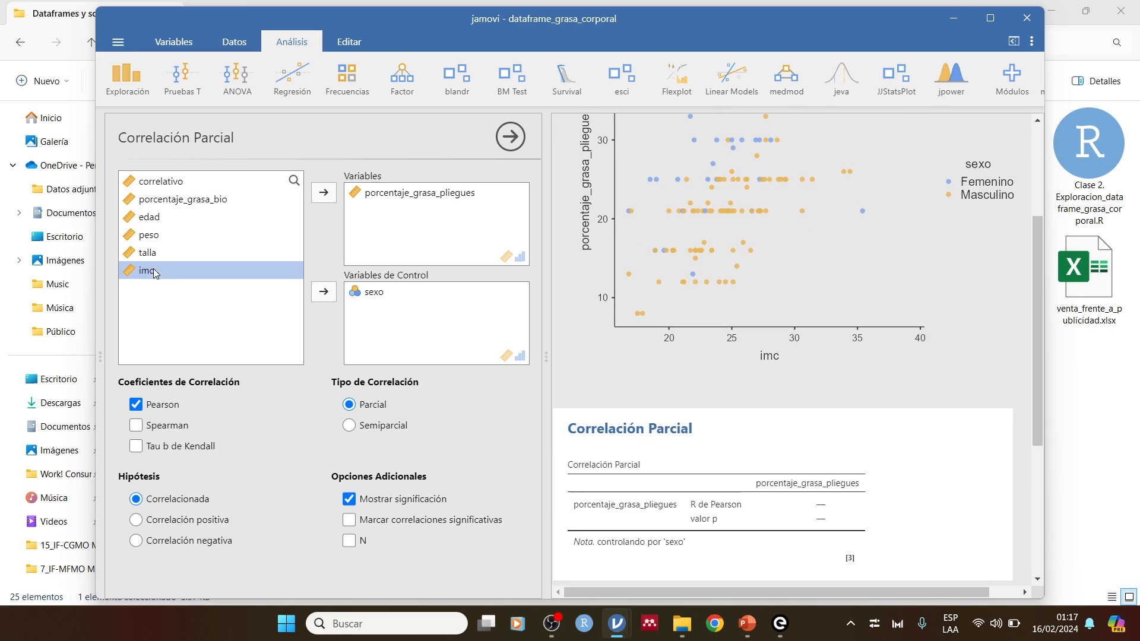
pyautogui.click(324, 192)
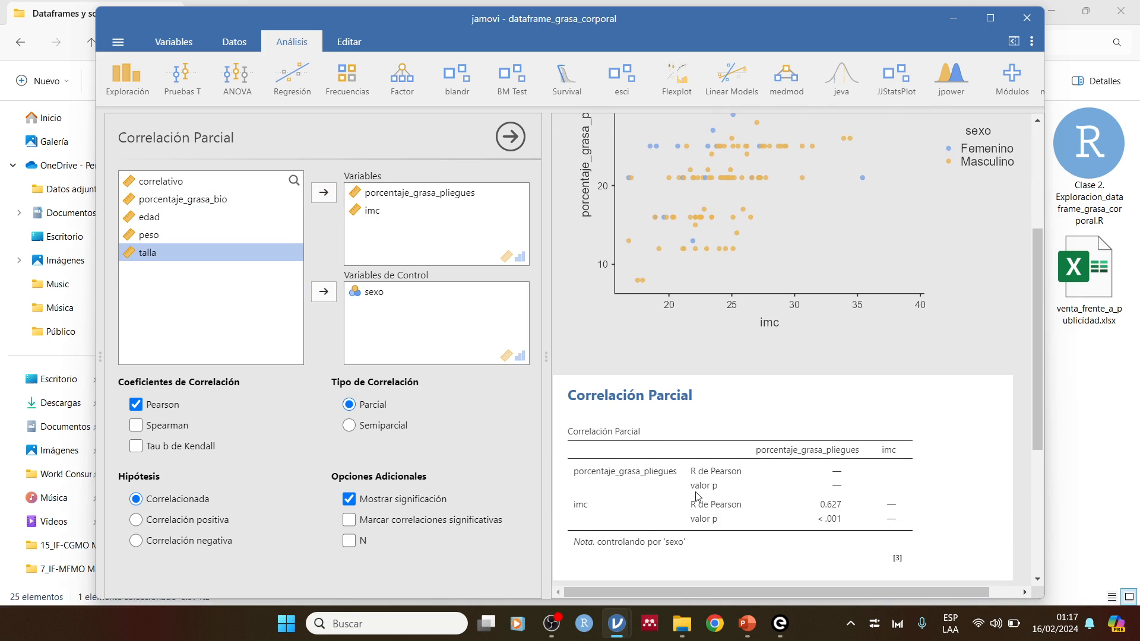
pyautogui.scroll(-3, 696, 496)
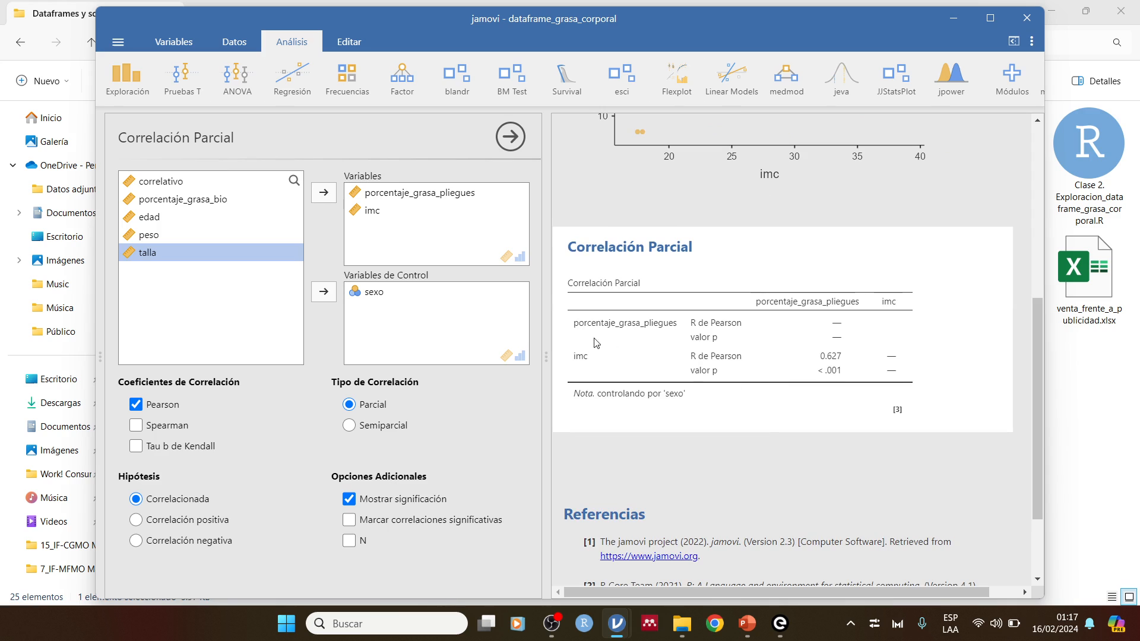
# Remove sexo from the partial correlation's control variables to compare the coefficients, and put it back.
pyautogui.click(358, 295)
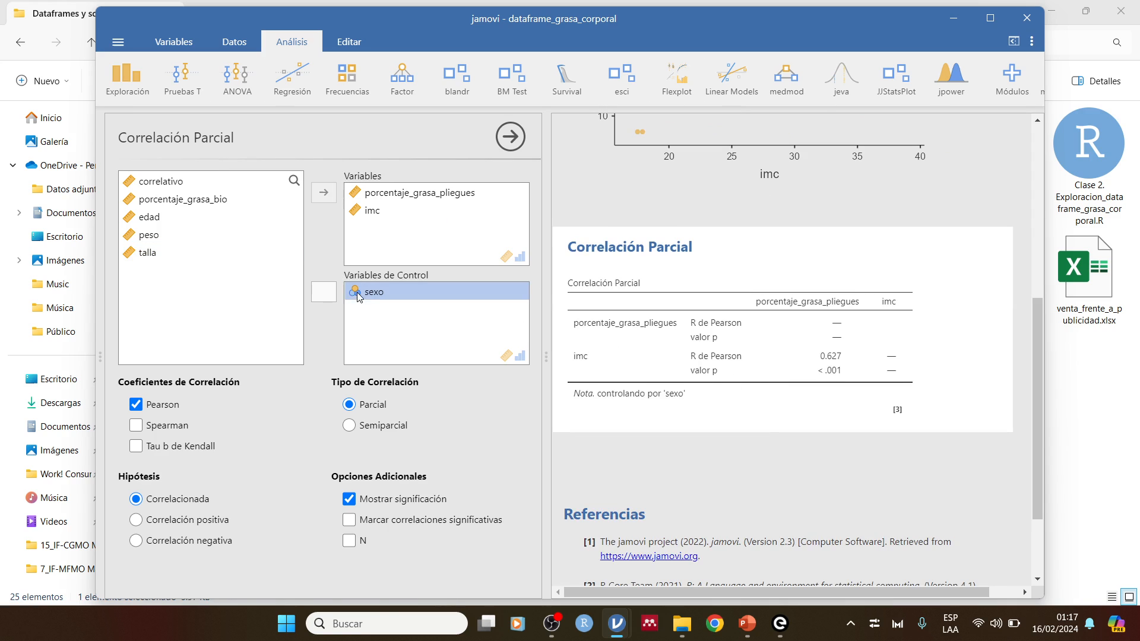
pyautogui.click(326, 296)
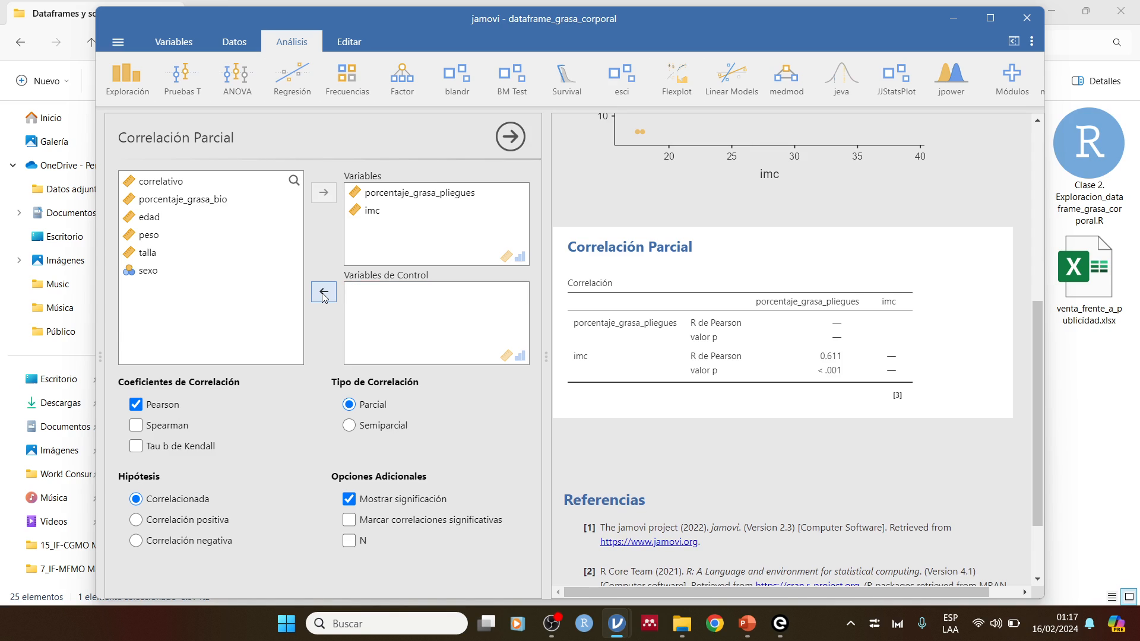
pyautogui.click(138, 274)
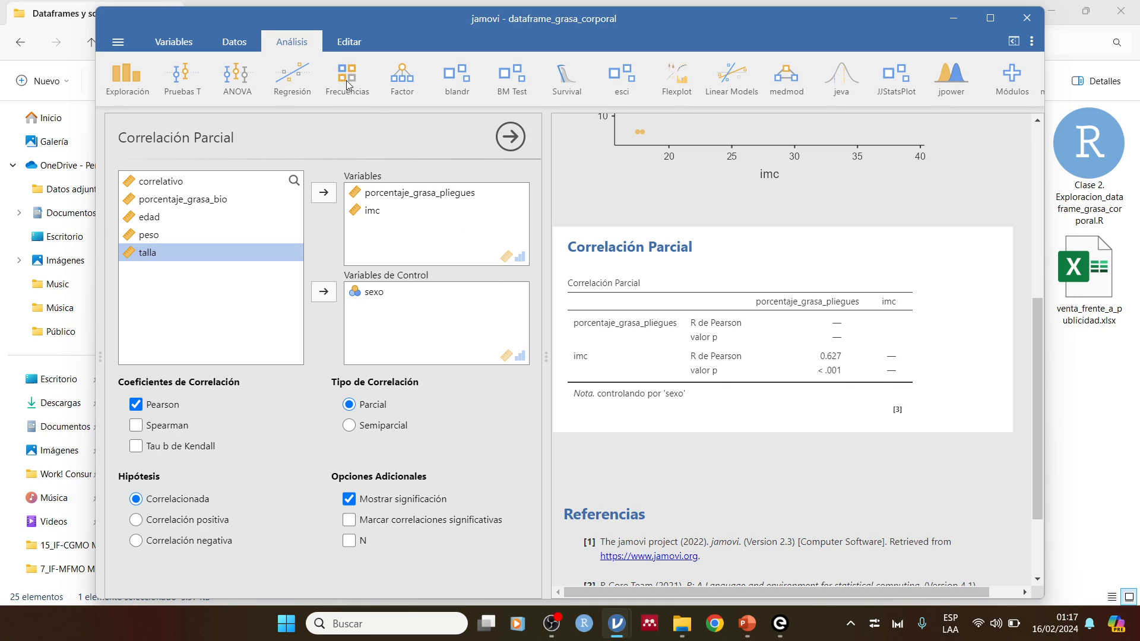
# Add a blank Matriz de Correlaciones and a Flexplot with outcome porcentaje_grasa_pliegues, predictor imc and paneled variable sexo.
pyautogui.click(299, 90)
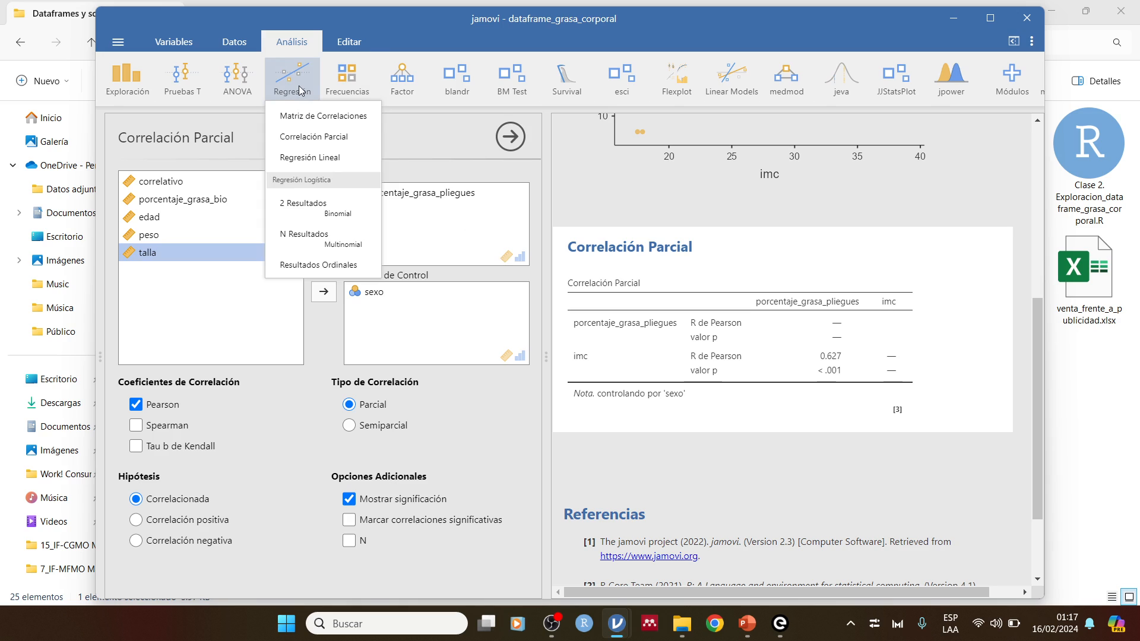
pyautogui.click(323, 114)
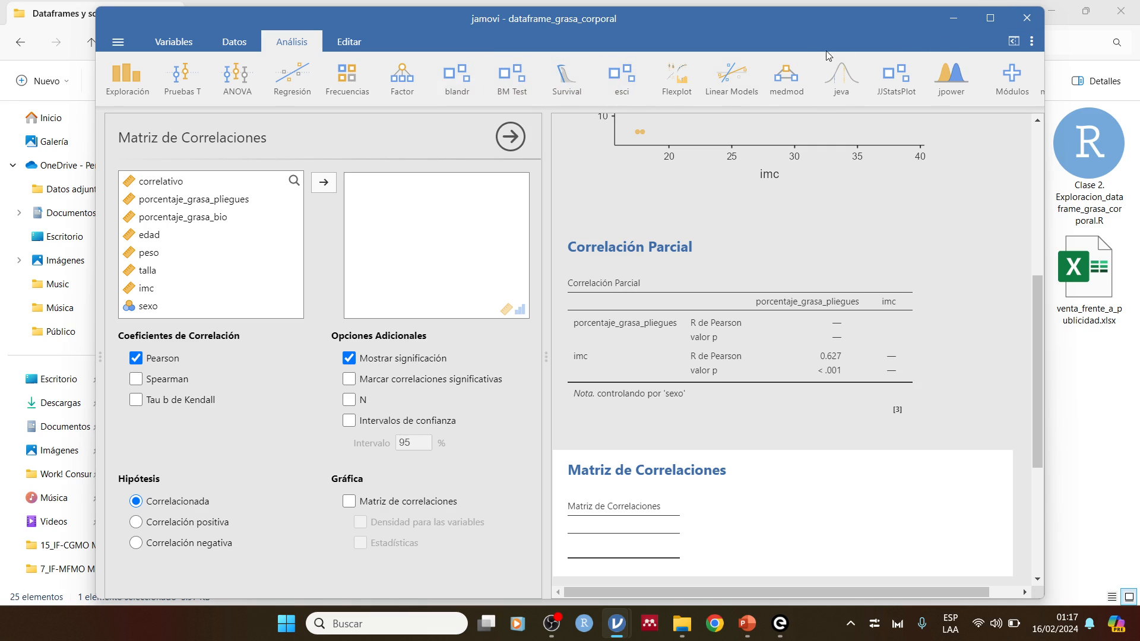
pyautogui.click(681, 74)
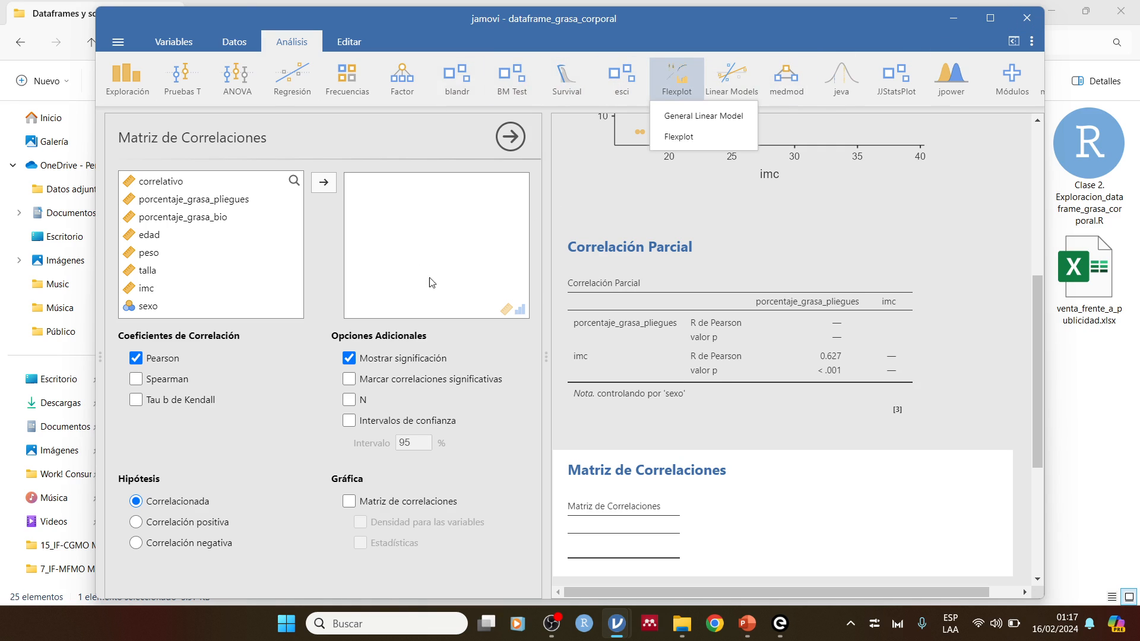
pyautogui.click(679, 137)
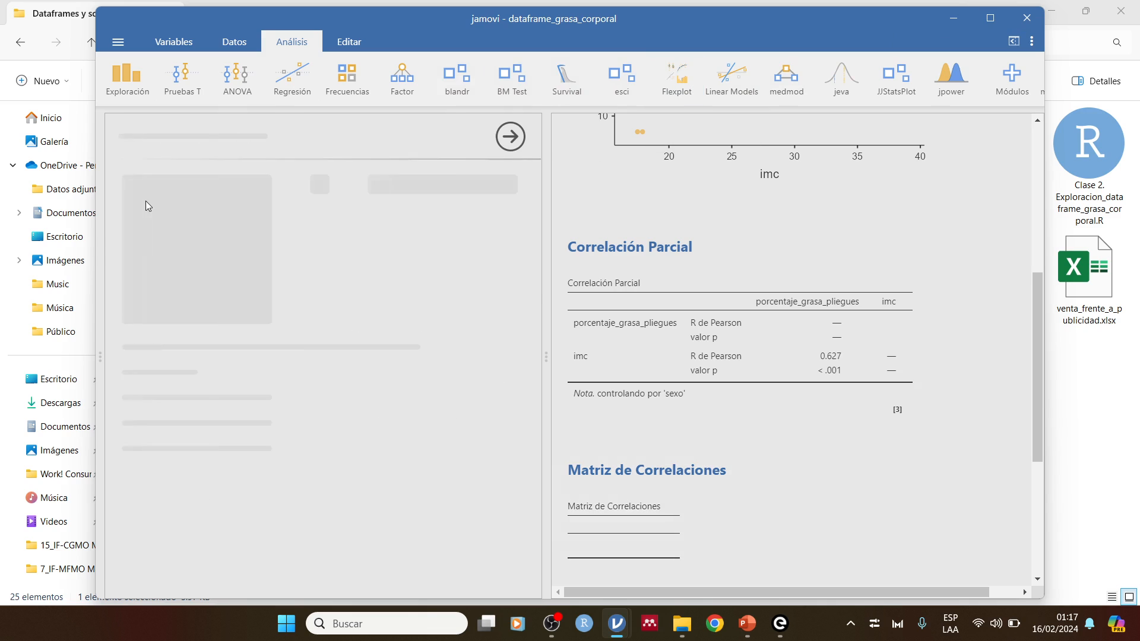
pyautogui.click(187, 202)
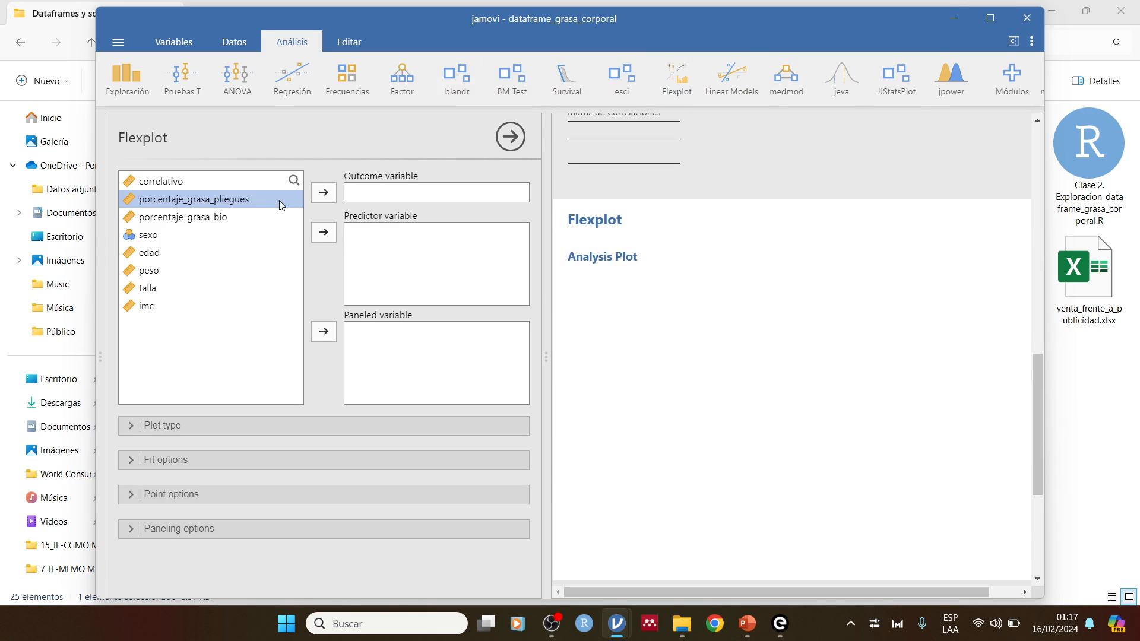
pyautogui.click(324, 192)
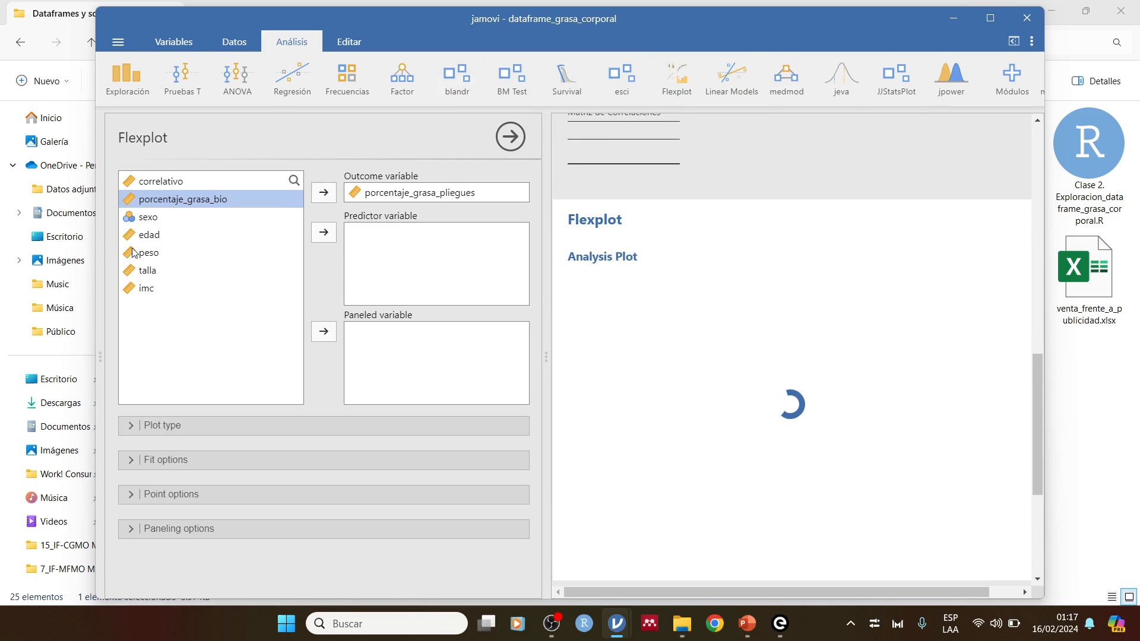
pyautogui.click(146, 287)
pyautogui.click(324, 232)
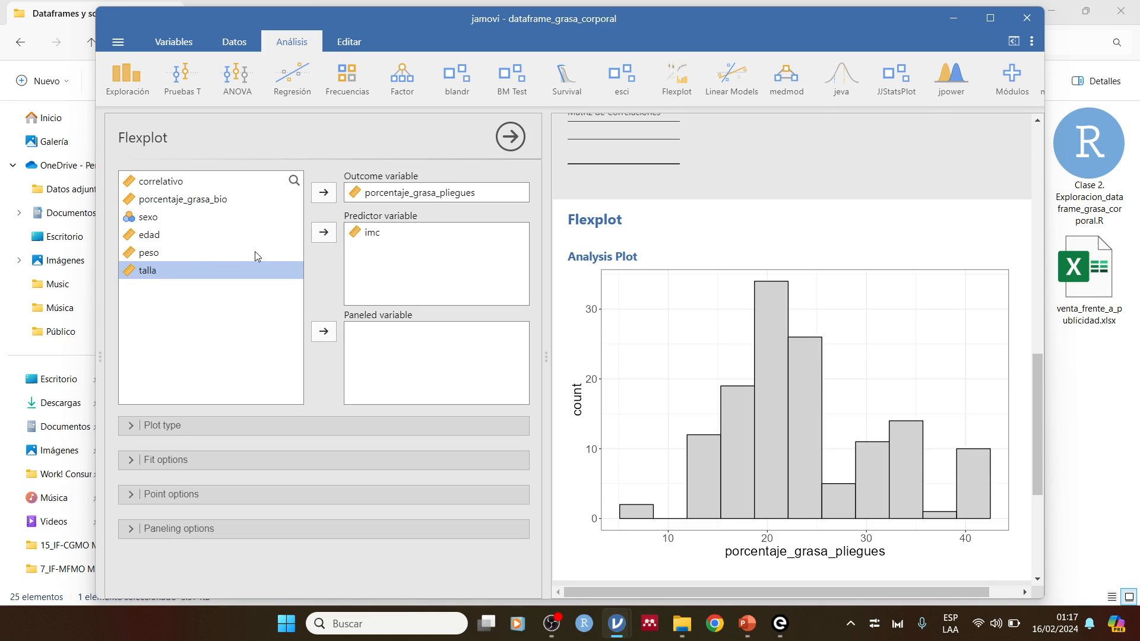
pyautogui.click(146, 217)
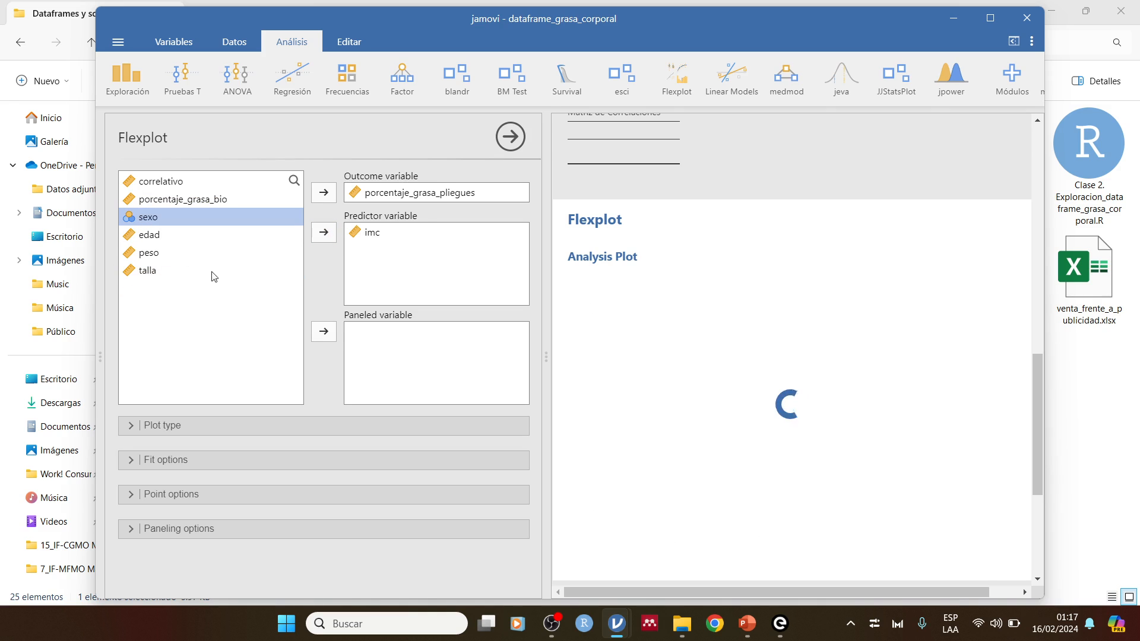
pyautogui.click(332, 332)
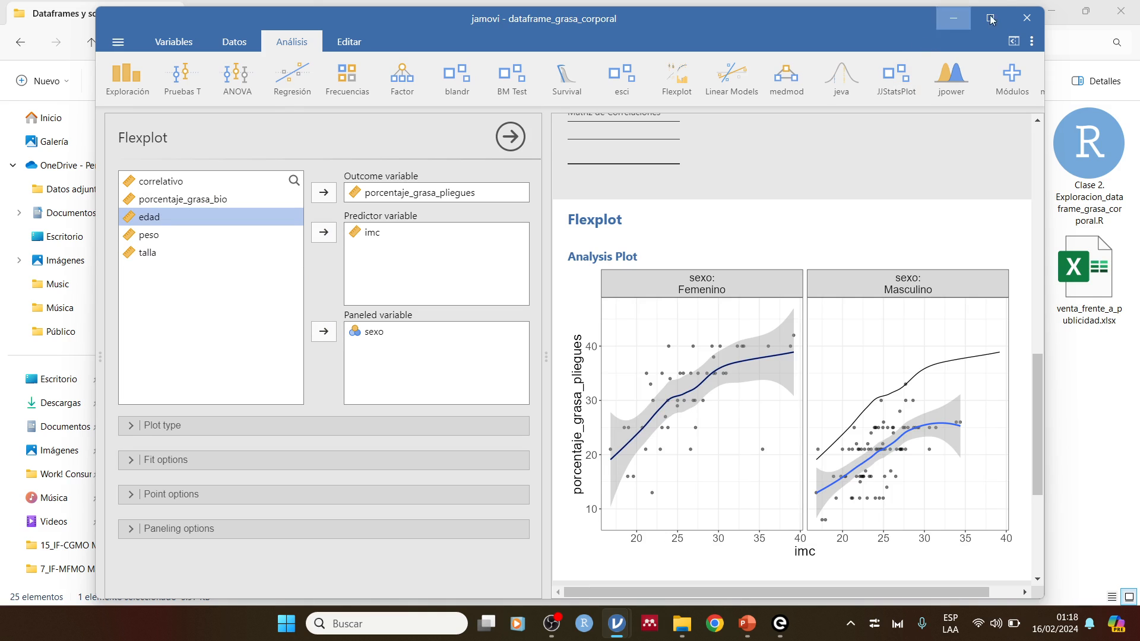
# Close the dataframe_grasa_corporal data set without saving its changes.
pyautogui.click(1022, 19)
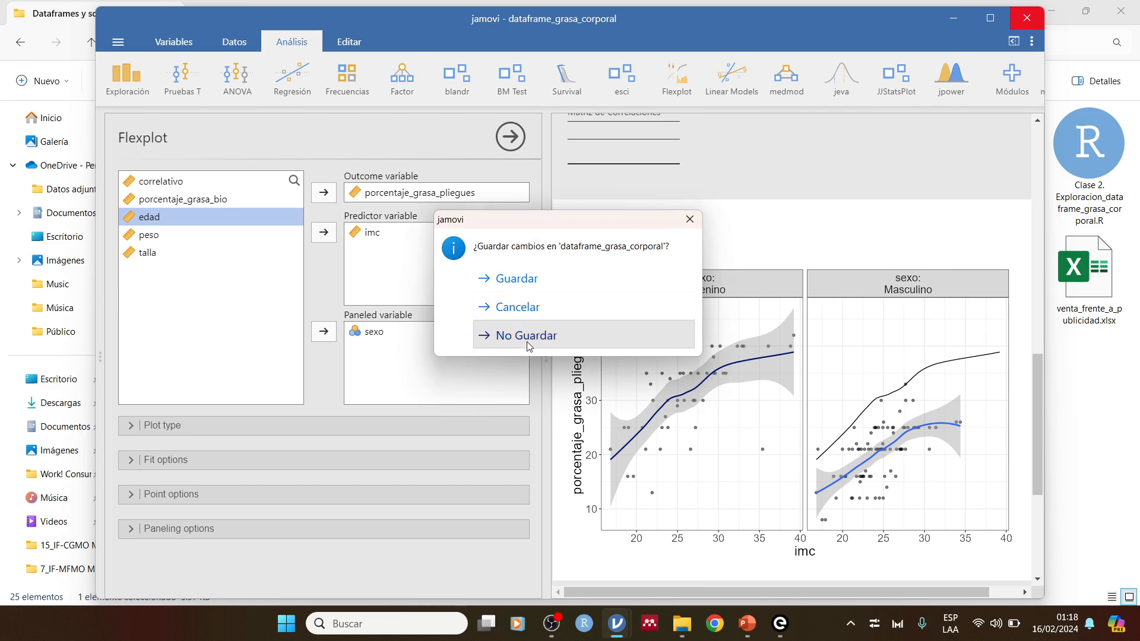
pyautogui.click(526, 338)
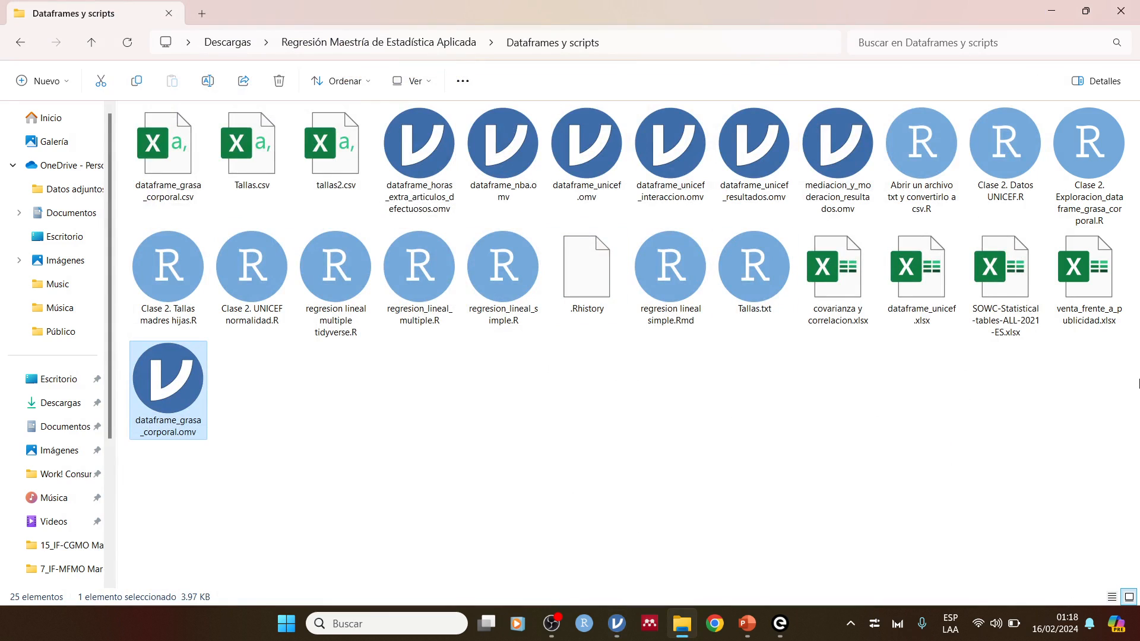